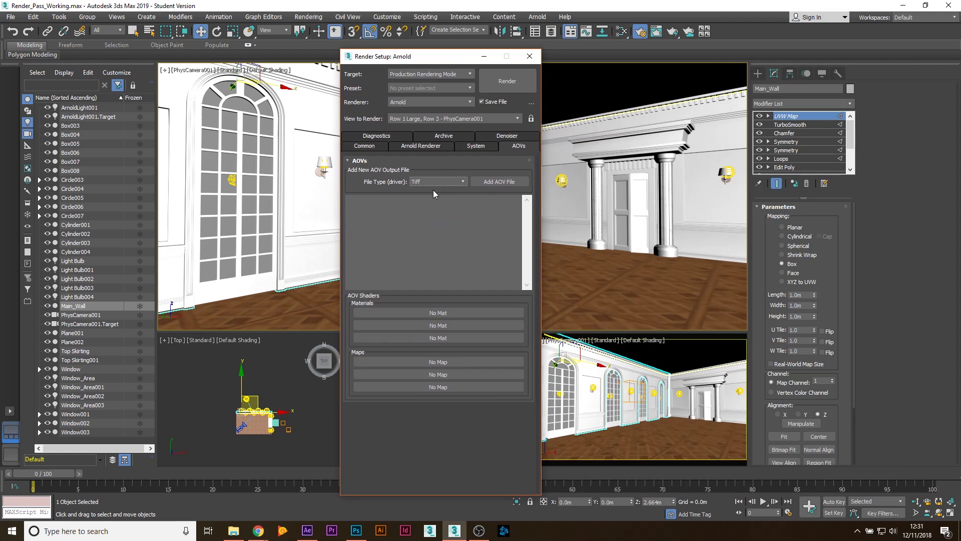
- Review the available AOV output file types and choose Tiff as the driver
left_click(433, 180)
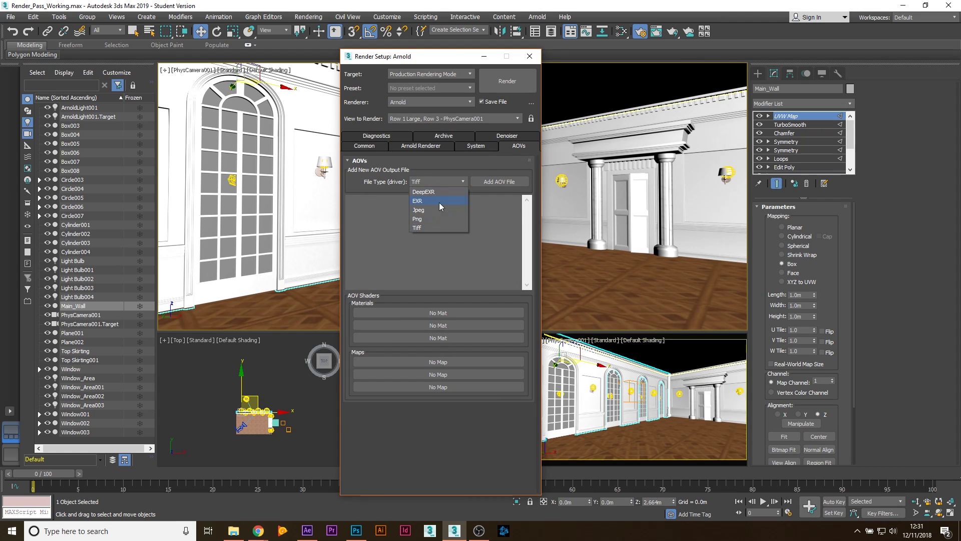
left_click(429, 185)
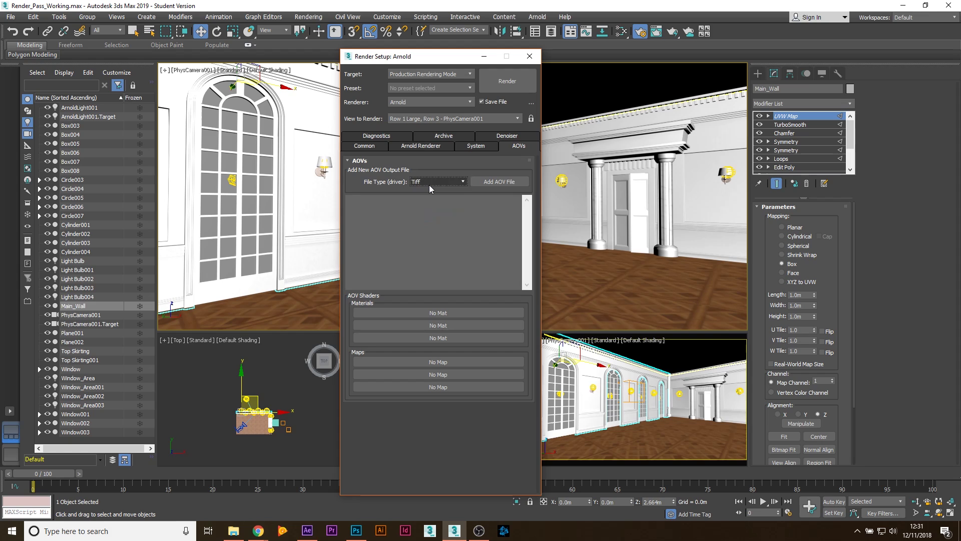
left_click(429, 185)
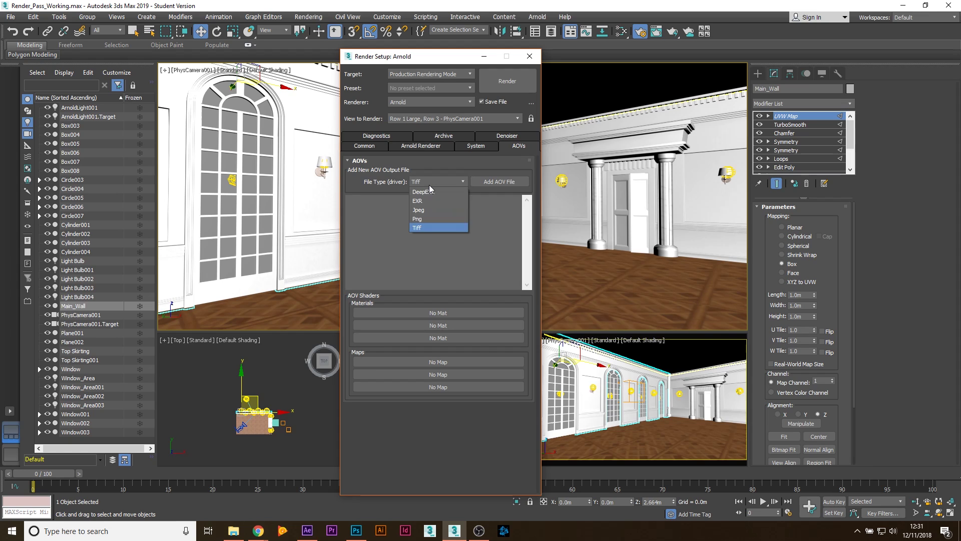
left_click(432, 226)
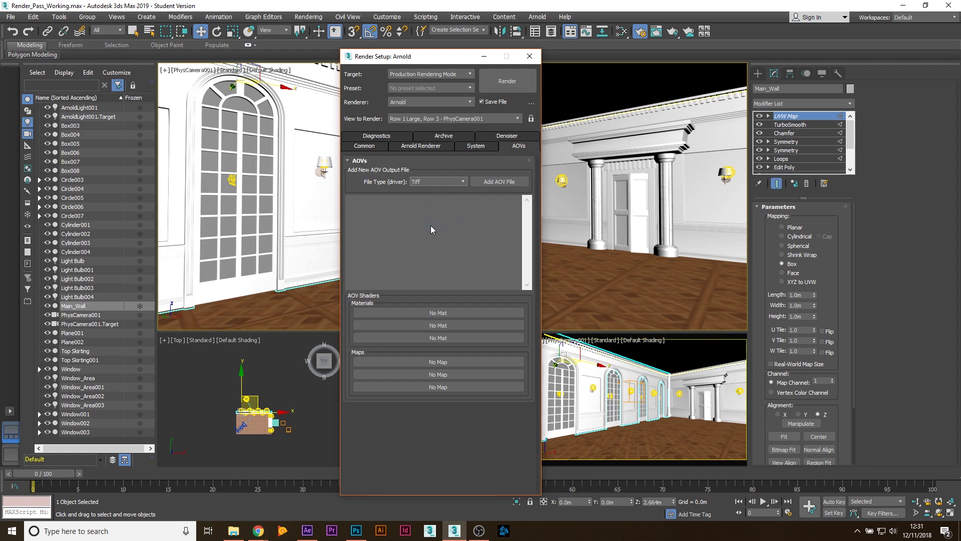
left_click(433, 182)
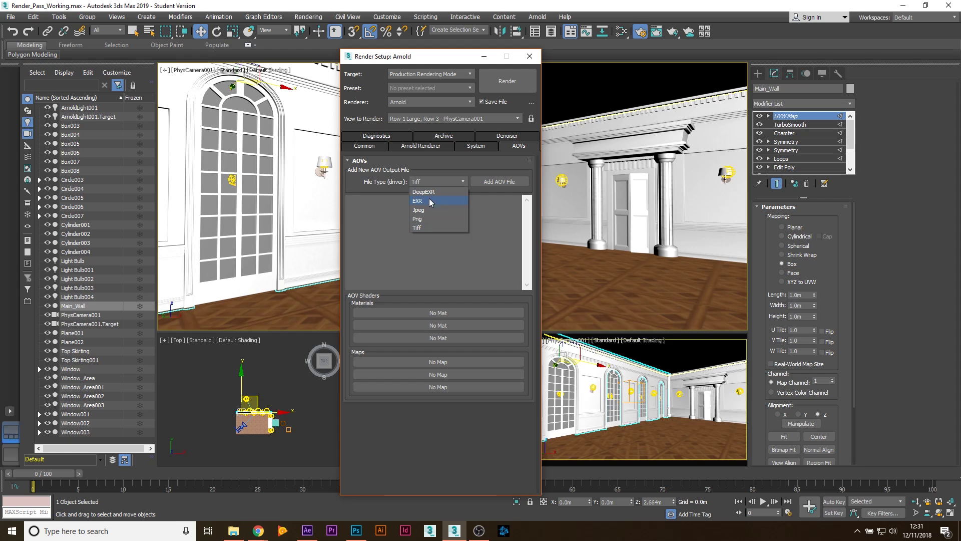
left_click(428, 227)
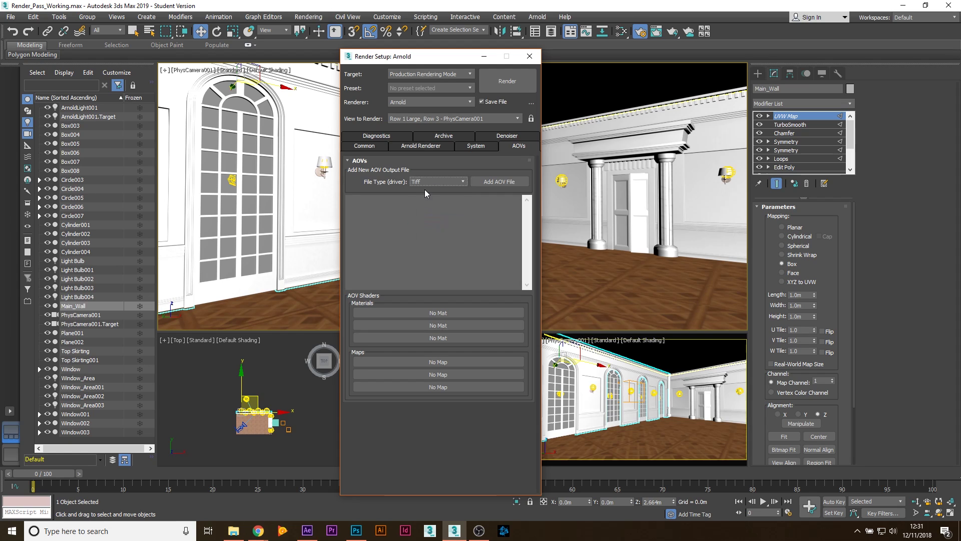
left_click(426, 183)
left_click(421, 227)
- Add a Tiff AOV output file for the builtin diffuse pass
left_click(478, 181)
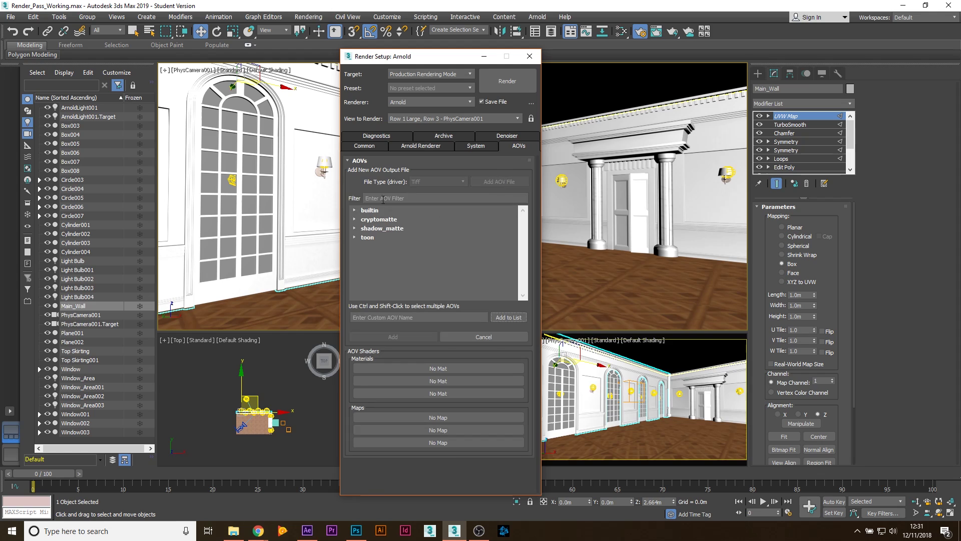
left_click(355, 211)
left_click(360, 210)
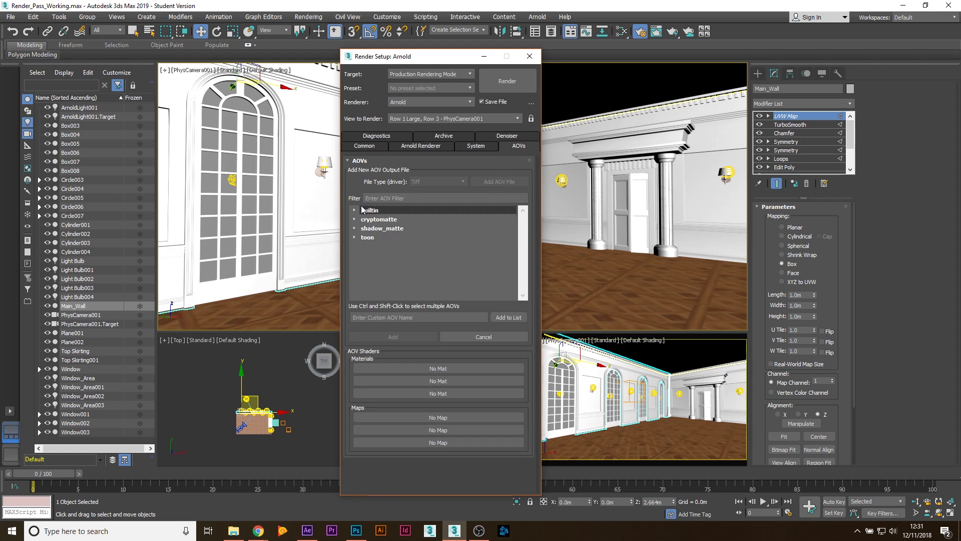
left_click(355, 211)
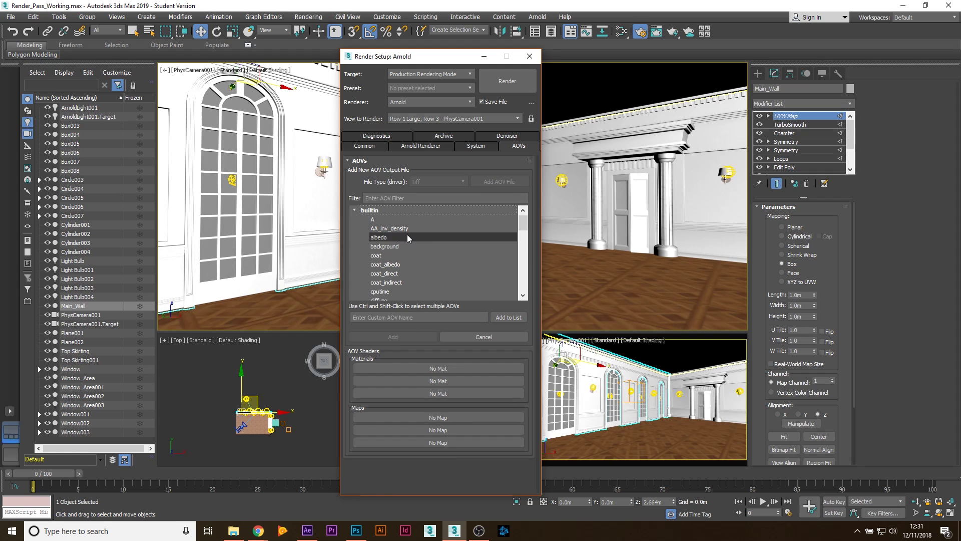
left_click(524, 295)
left_click(523, 296)
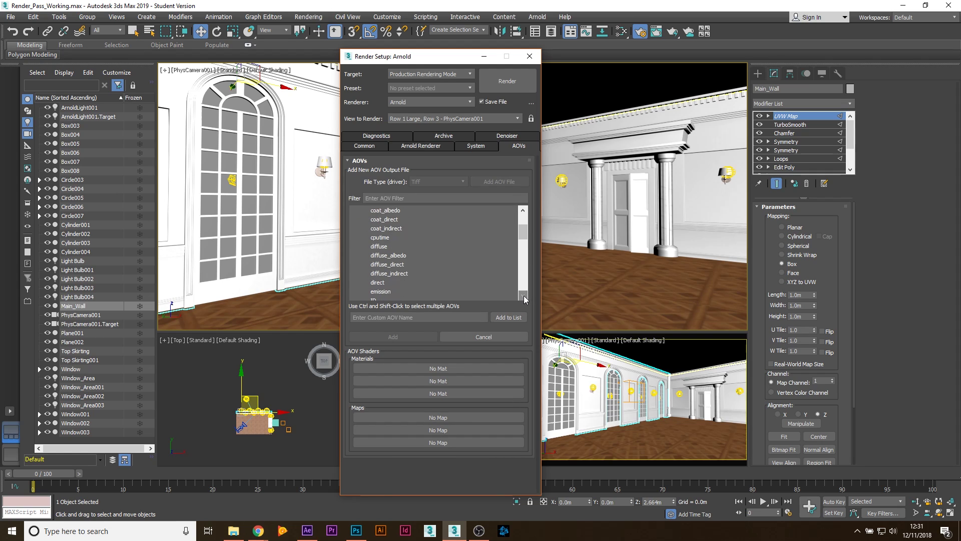
left_click(420, 247)
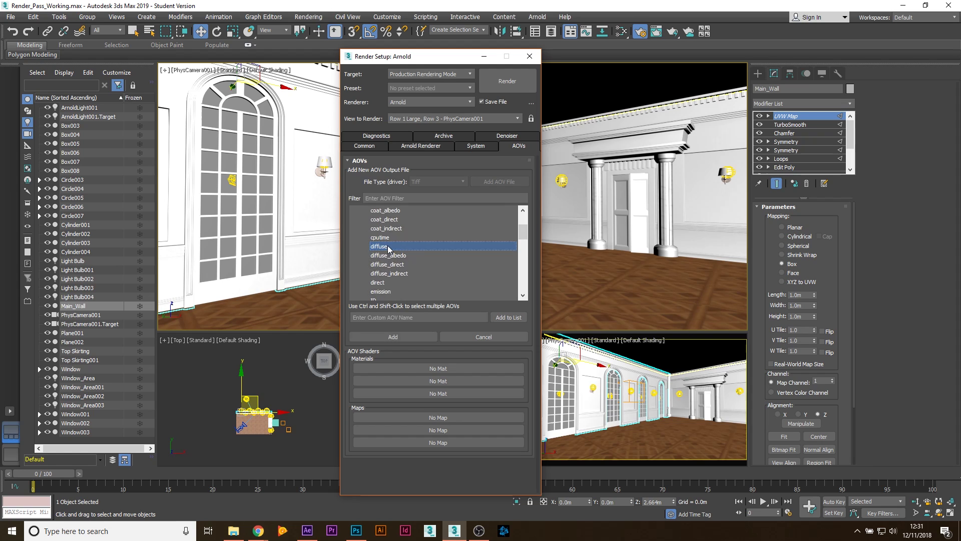
left_click(395, 336)
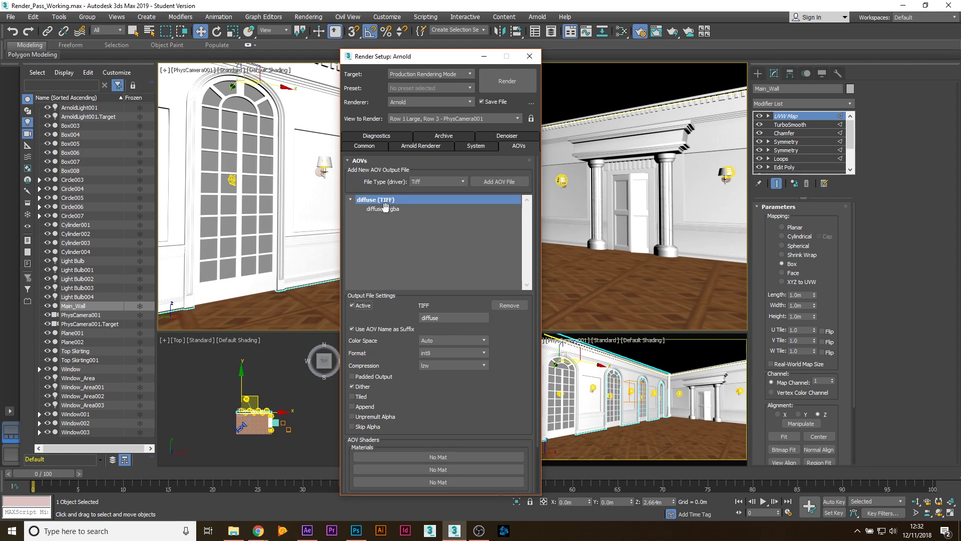
- Add another Tiff AOV output file for the builtin indirect pass
left_click(492, 181)
left_click(354, 210)
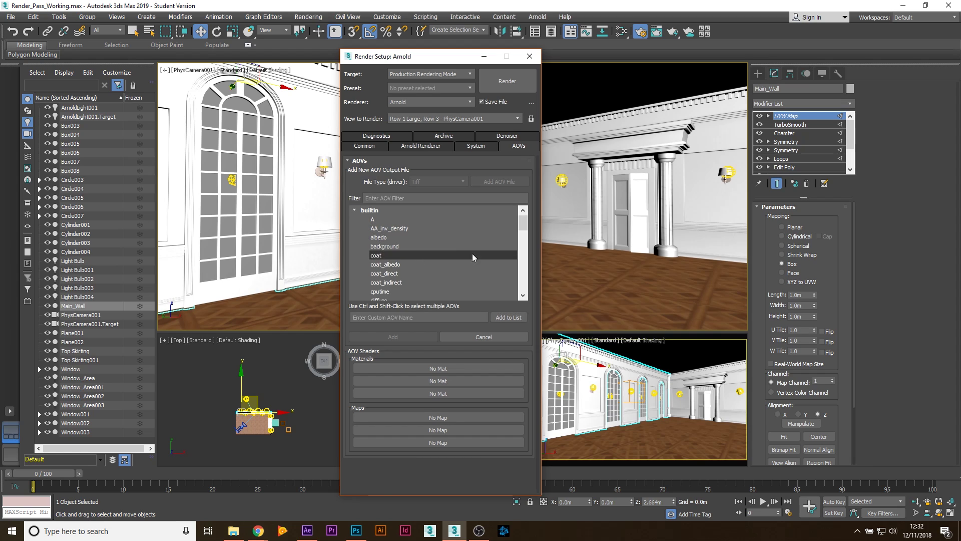
scroll(524, 294, "down", 9)
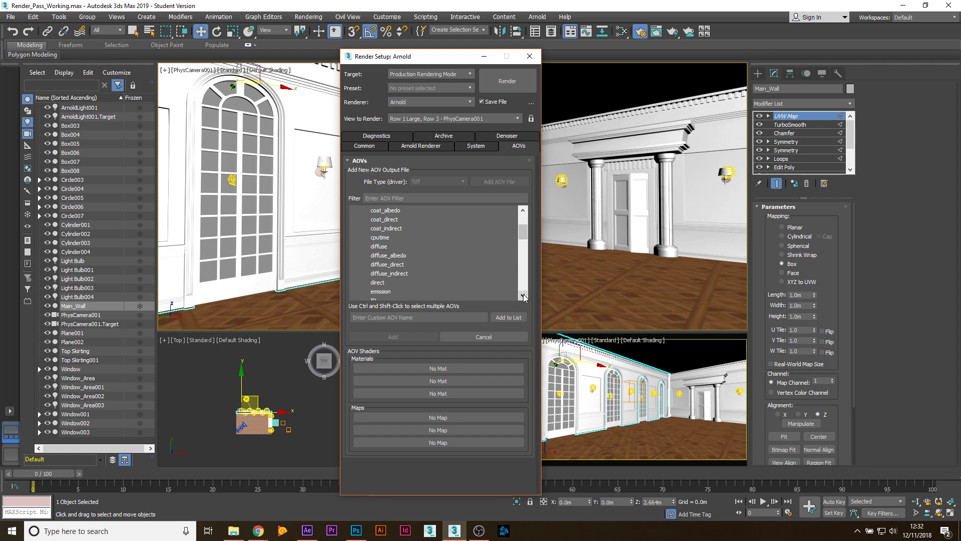
left_click(524, 296)
left_click(523, 296)
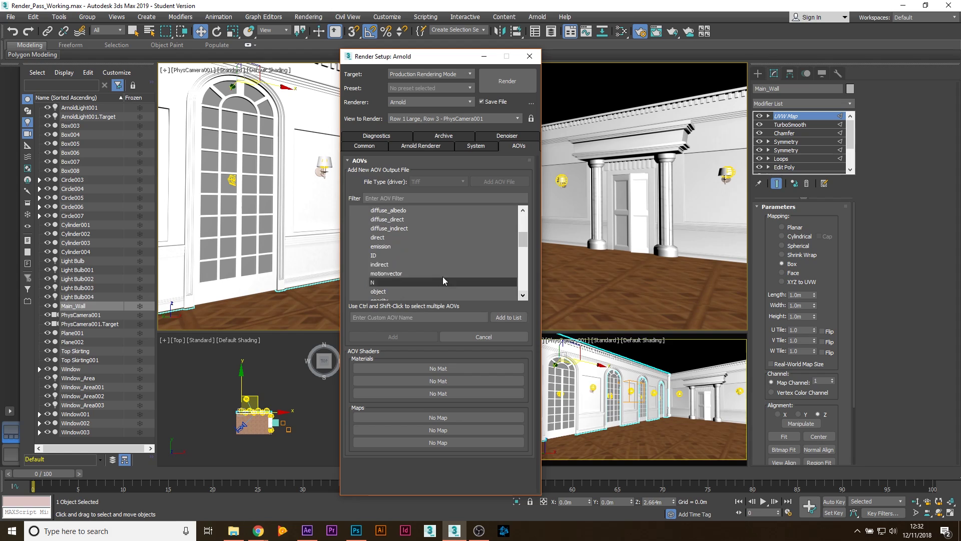
left_click(383, 265)
left_click(393, 336)
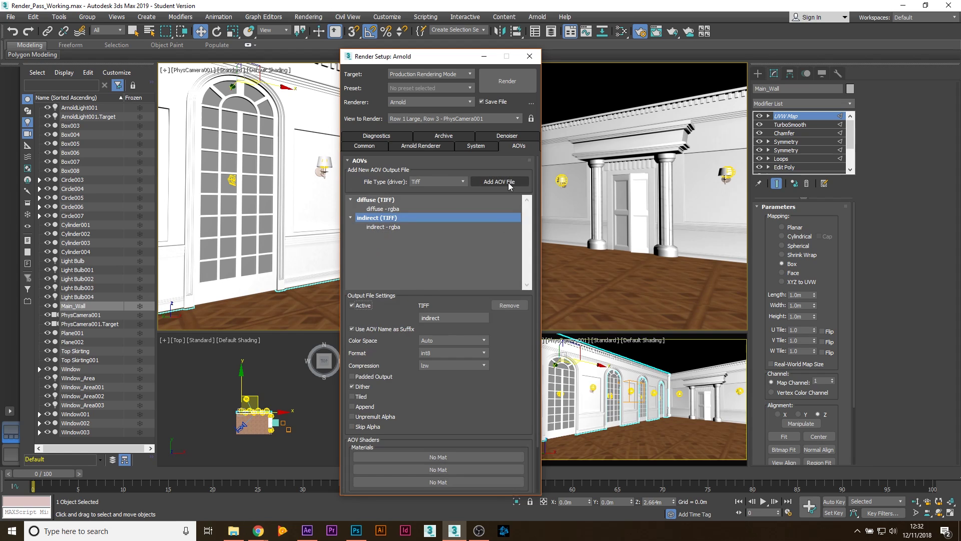
- Add a Tiff AOV output file for the builtin specular pass
left_click(509, 184)
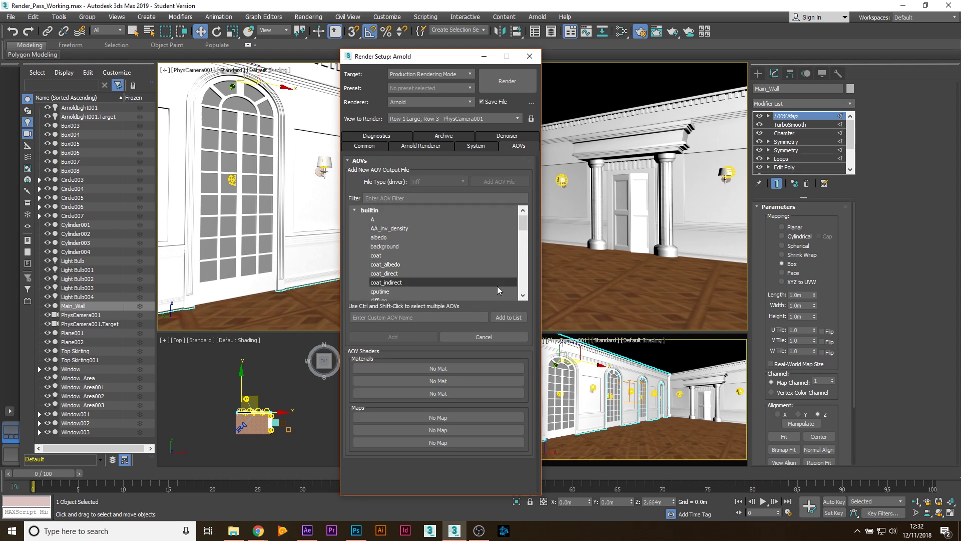
left_click(523, 296)
left_click(523, 296)
left_click(523, 296)
left_click(522, 296)
left_click(522, 295)
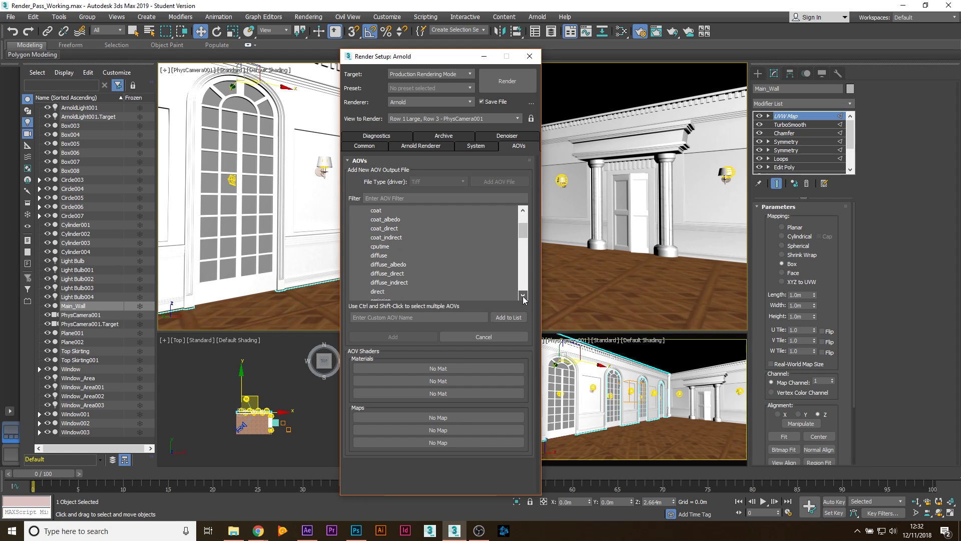
left_click(522, 296)
left_click_drag(522, 231, 523, 261)
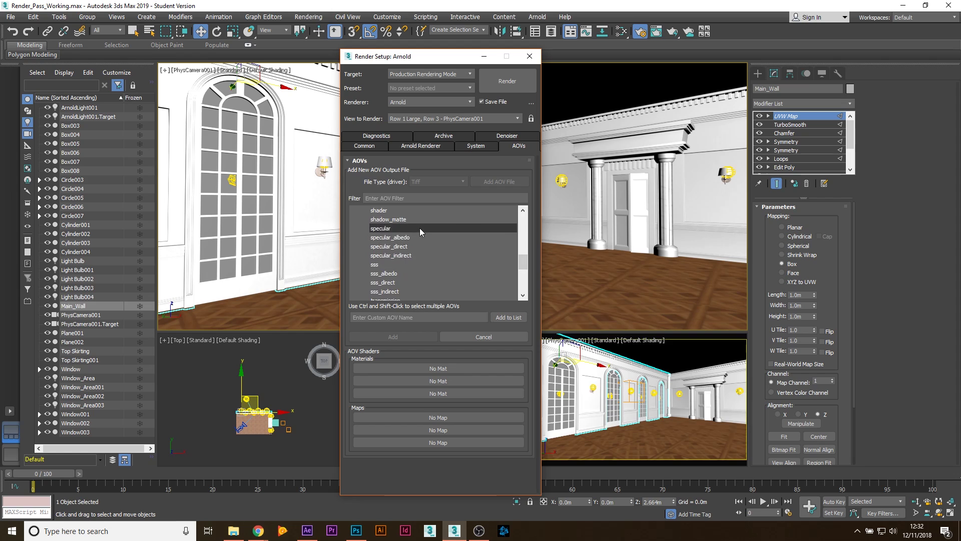
left_click(381, 229)
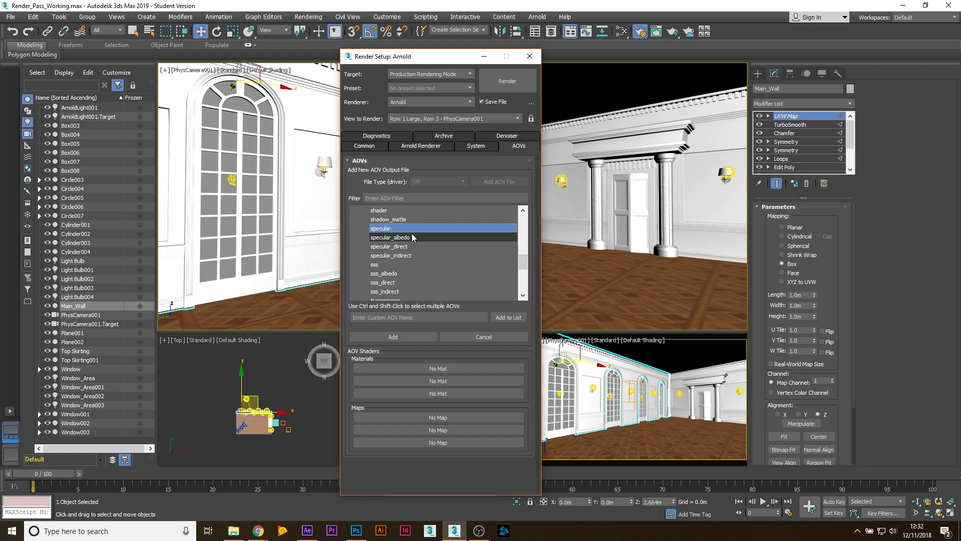
left_click(398, 334)
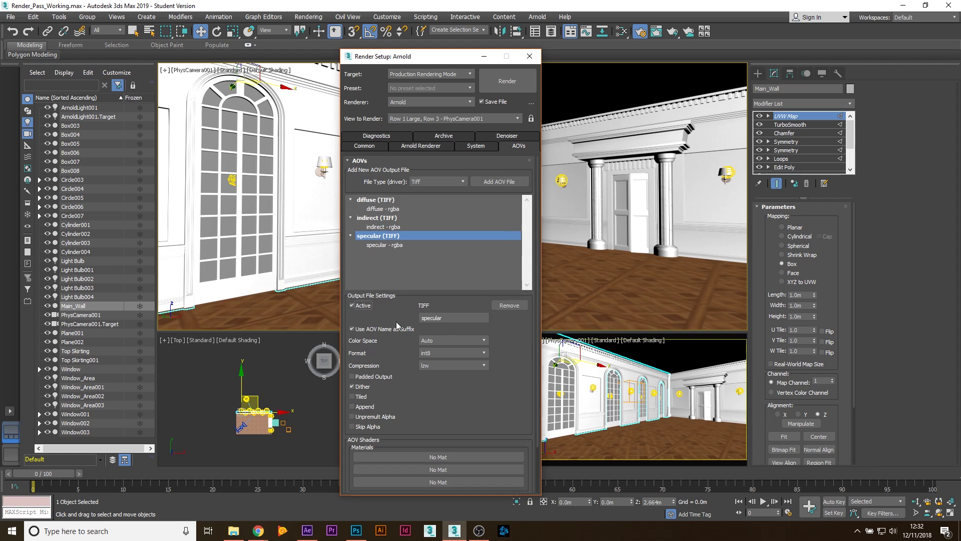
- Add a Tiff AOV output file for the builtin transmission pass
left_click(498, 182)
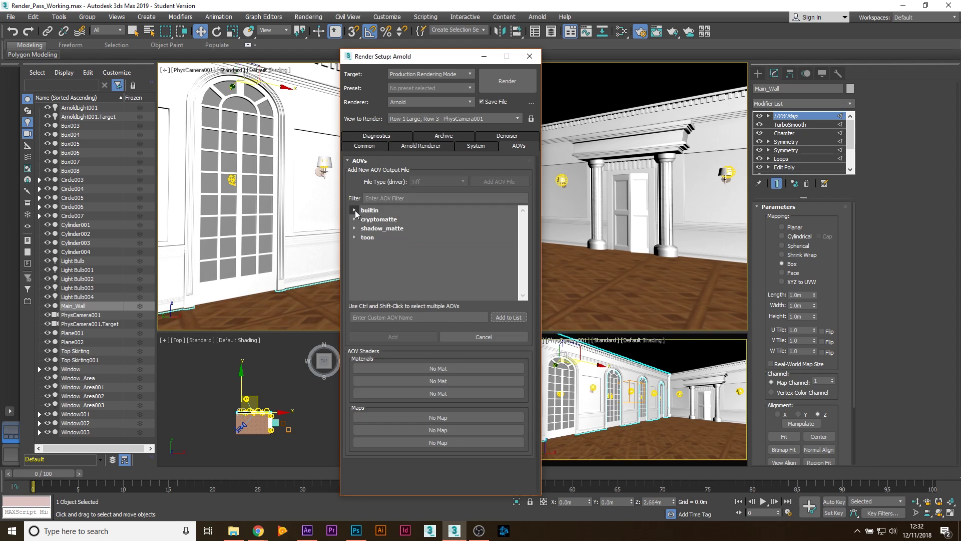
left_click_drag(523, 223, 523, 279)
left_click(443, 219)
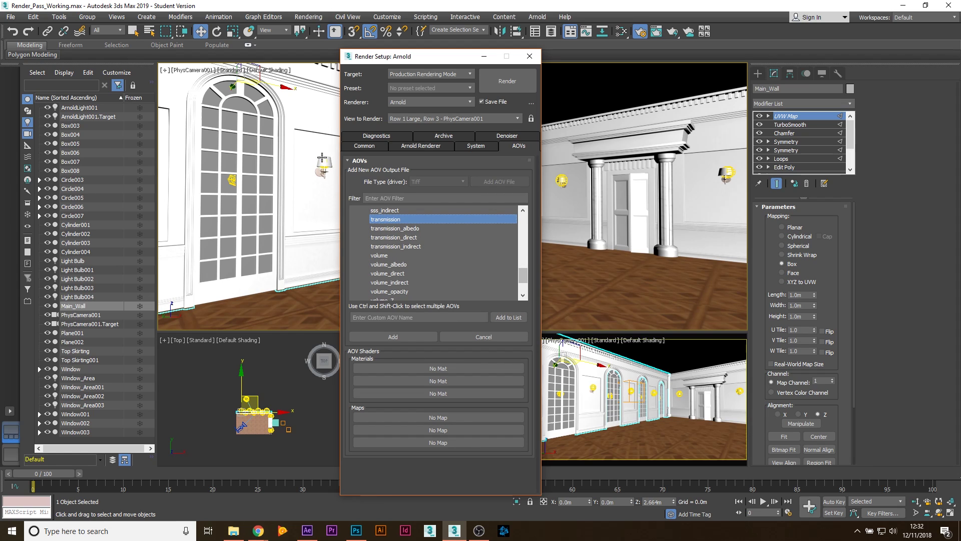
left_click(392, 337)
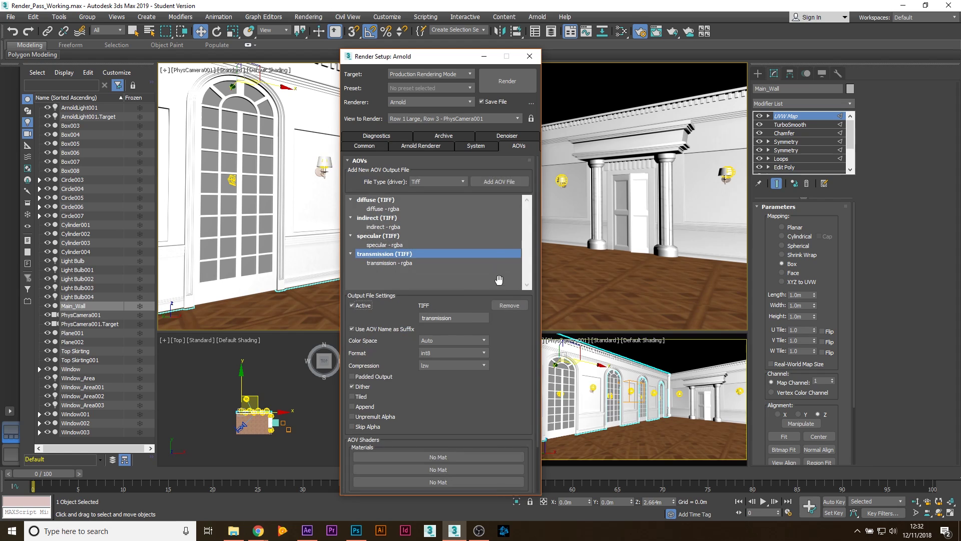
- Add a Tiff AOV output file for the builtin albedo pass
left_click(496, 182)
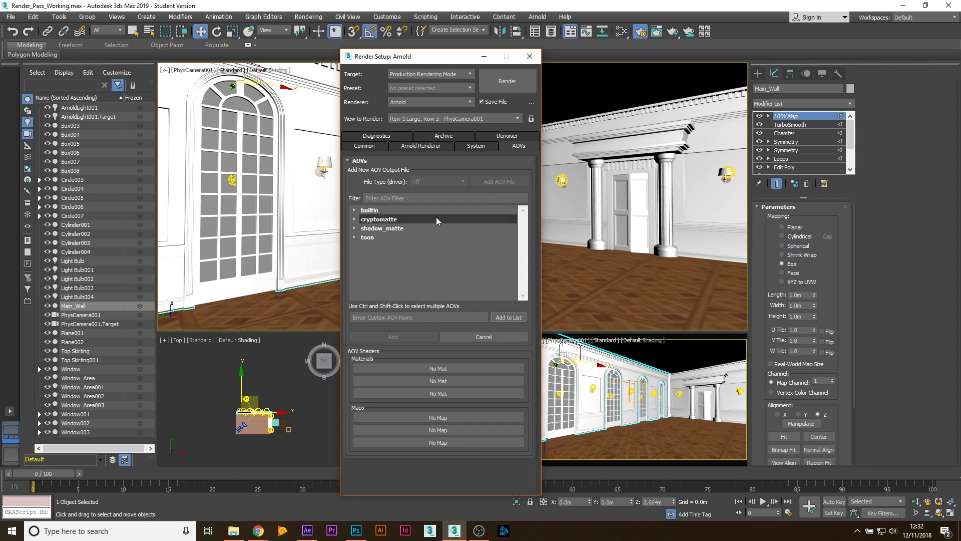
left_click(354, 210)
left_click(410, 237)
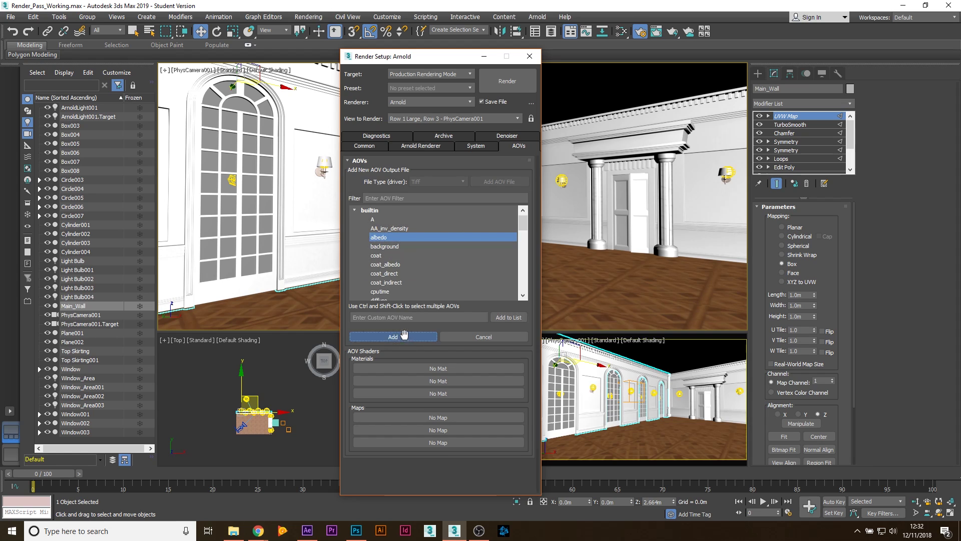
left_click(419, 337)
- Set the file type for new AOV output files to EXR
left_click(452, 183)
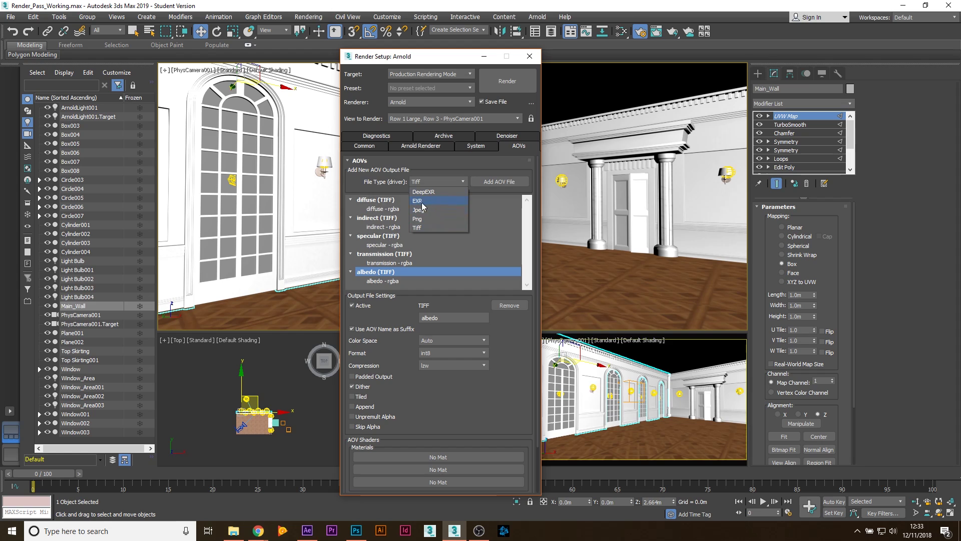
left_click(417, 206)
left_click(427, 184)
left_click(423, 202)
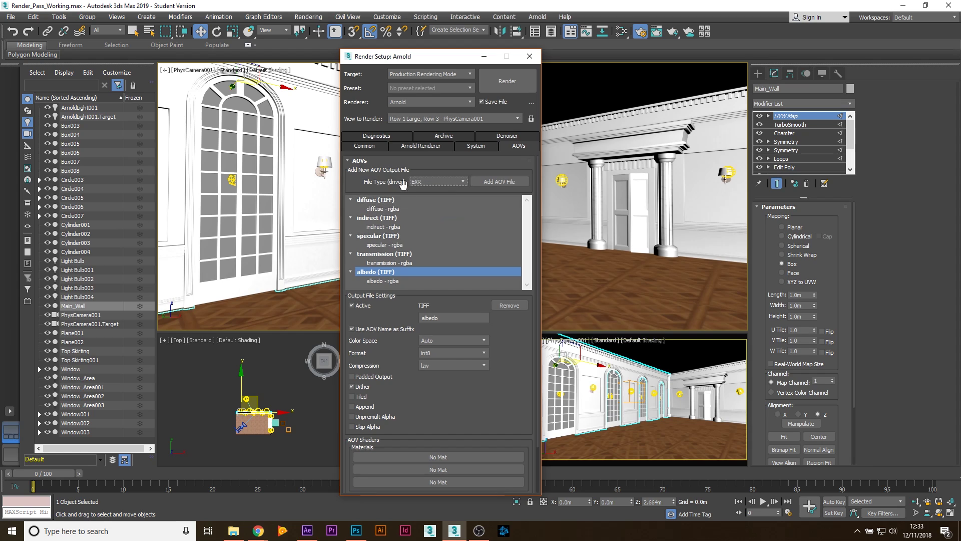
left_click(427, 184)
left_click(428, 202)
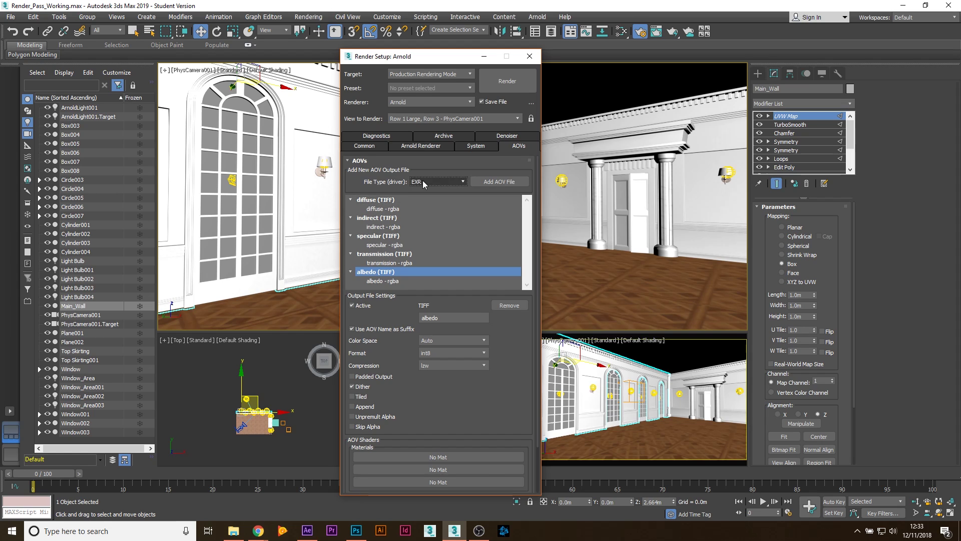
left_click(423, 184)
left_click(425, 203)
left_click(433, 184)
left_click(424, 202)
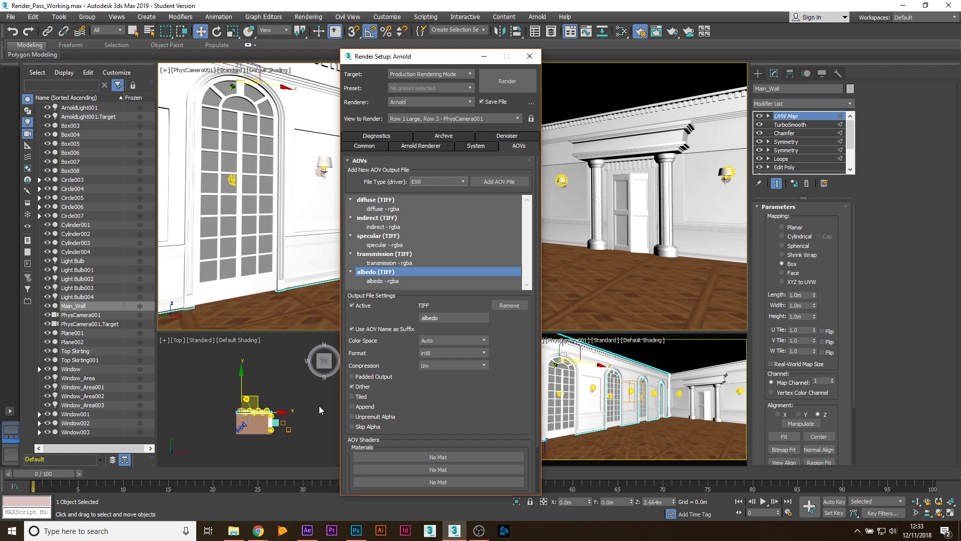
left_click(440, 184)
left_click(428, 200)
- Add an EXR AOV output file containing the builtin Z depth pass
left_click(489, 184)
scroll(517, 262, "down", 10)
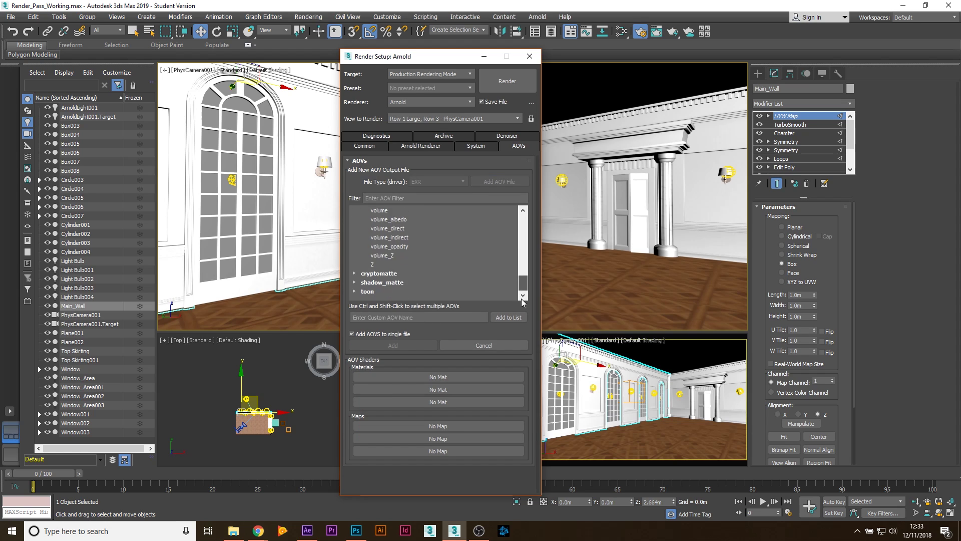
left_click(401, 265)
left_click(416, 344)
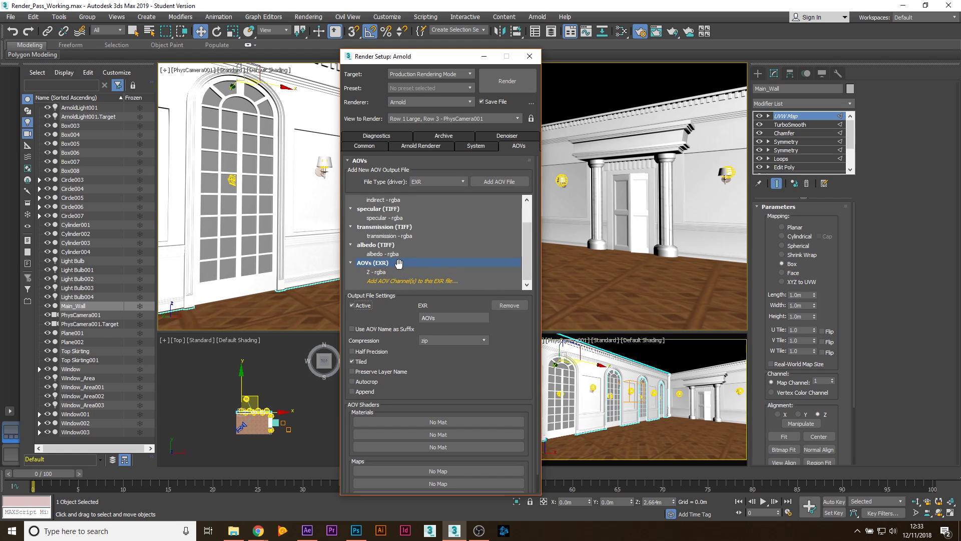
- Set the new AOV file type back to Tiff and move the Render Setup dialog aside to uncover the camera viewport
left_click(442, 182)
left_click(431, 227)
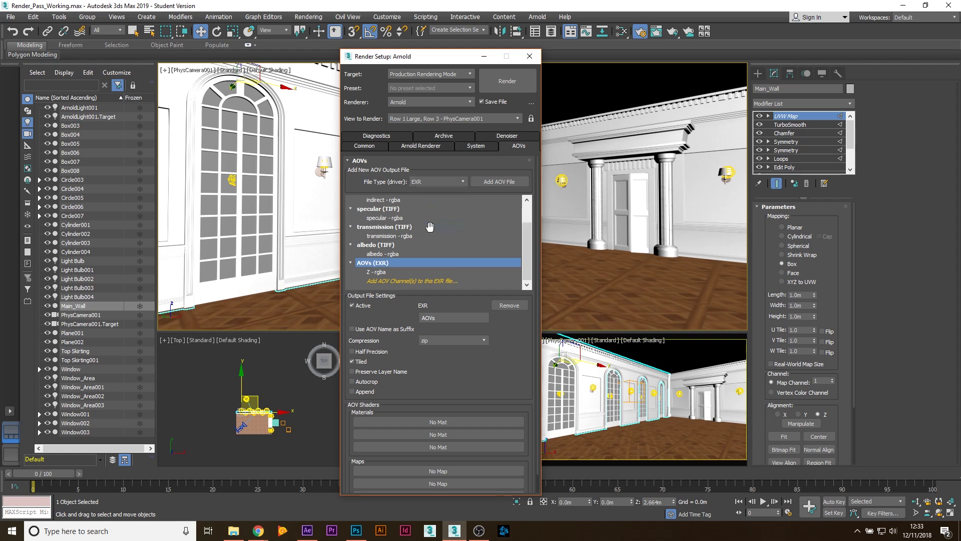
left_click_drag(400, 58, 571, 36)
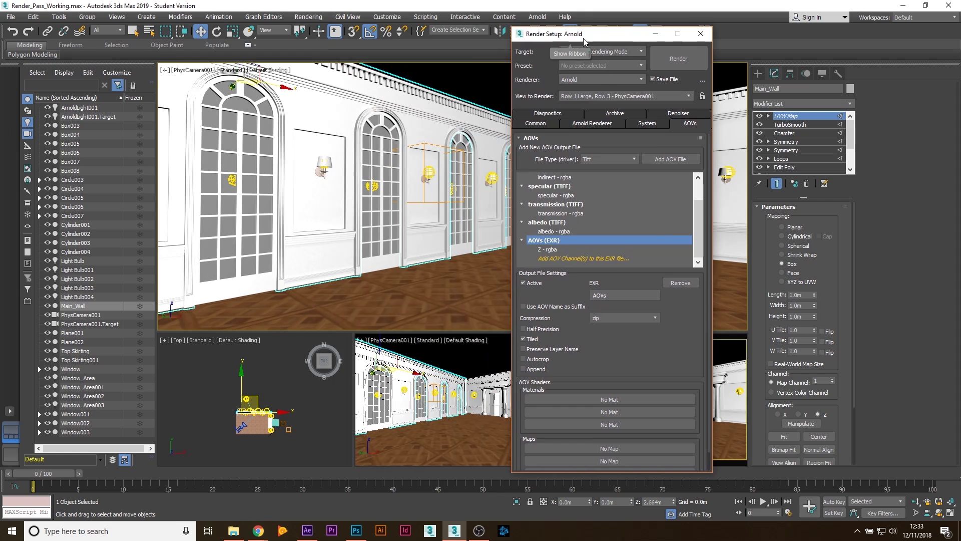
left_click_drag(604, 37, 646, 37)
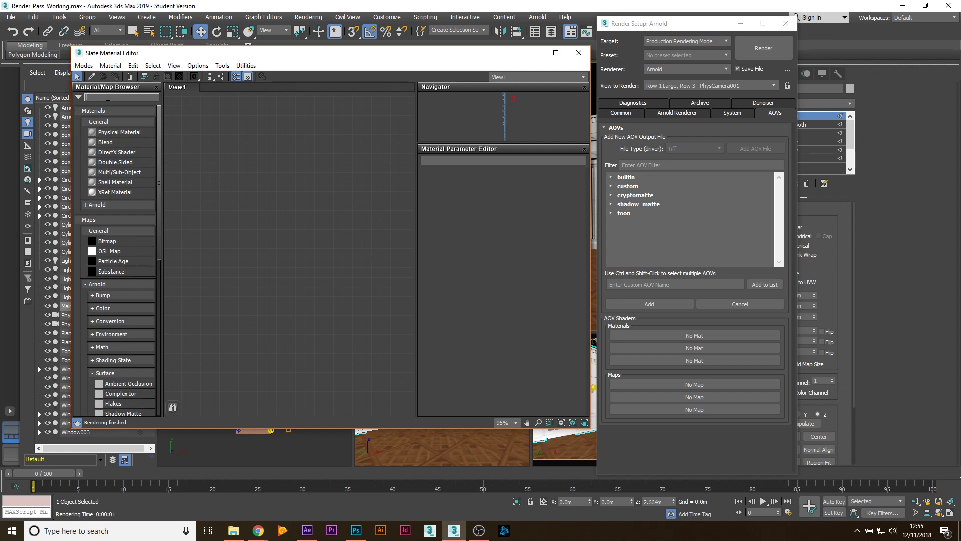
- Add an AOV Write RGBA material to the node view, show its parameters, and cancel the pending new AOV output file
type("OV")
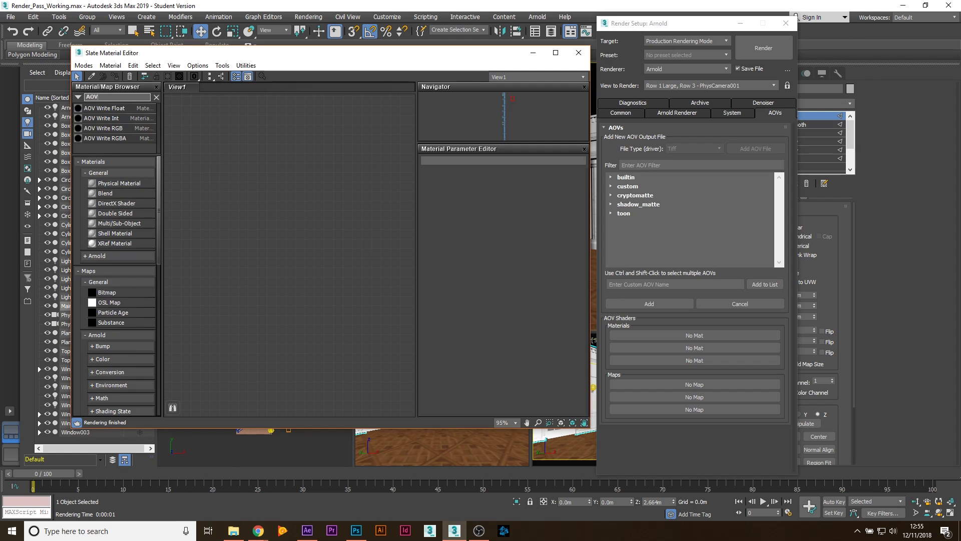
left_click(105, 139)
left_click_drag(339, 210, 352, 217)
double_click(353, 217)
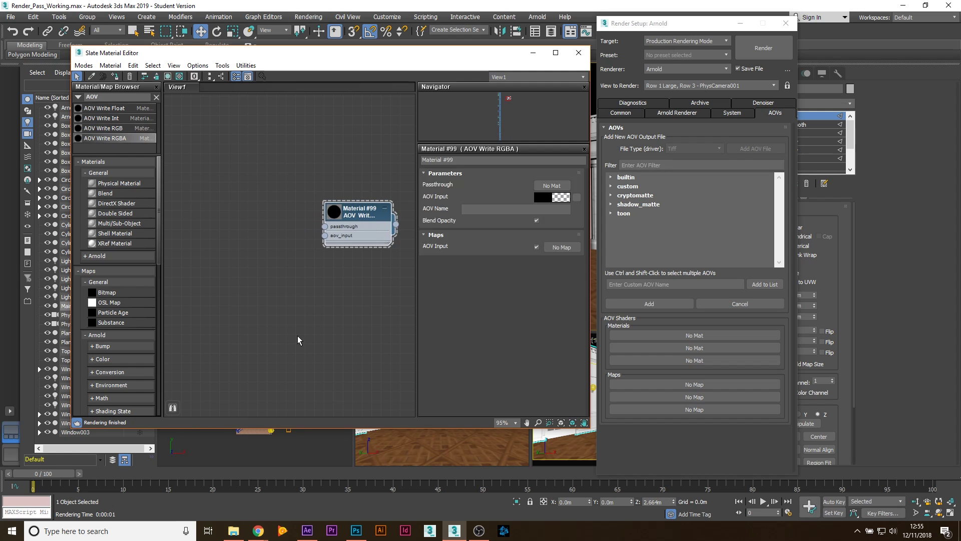
left_click_drag(391, 225, 390, 244)
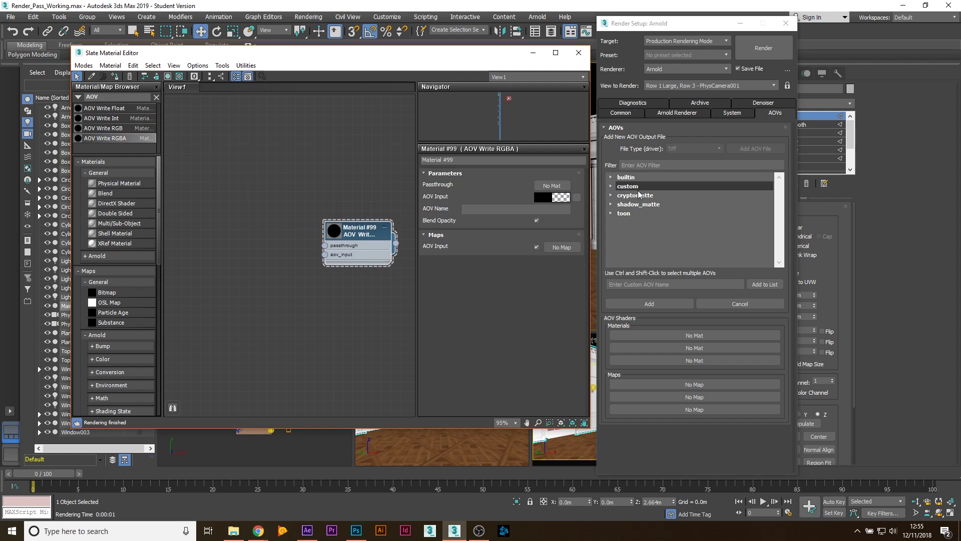
left_click(733, 304)
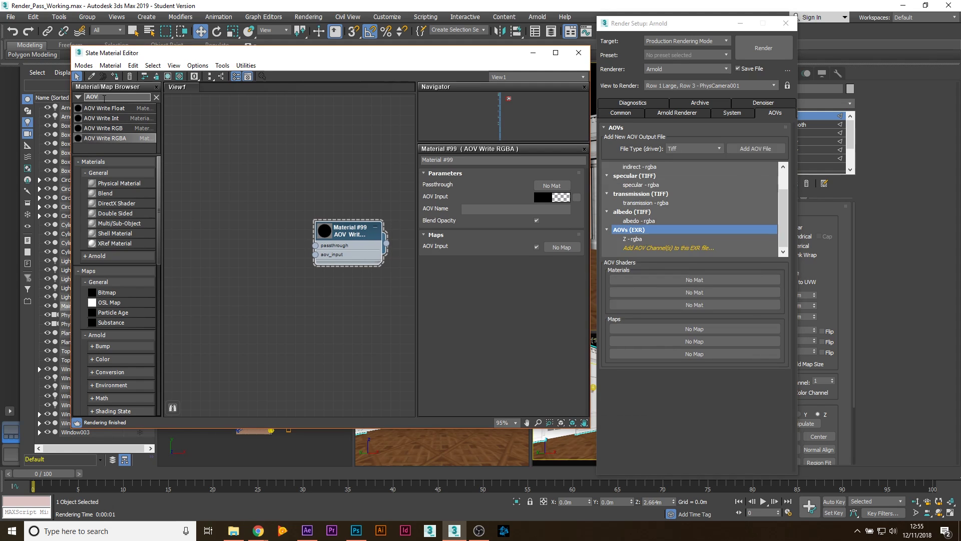
- Add a Standard Surface material to the node view and connect it to the AOV Write RGBA passthrough input
mouse_move(101, 89)
left_mouse_down()
mouse_move(4, 80)
mouse_move(98, 92)
left_mouse_up()
type("ST")
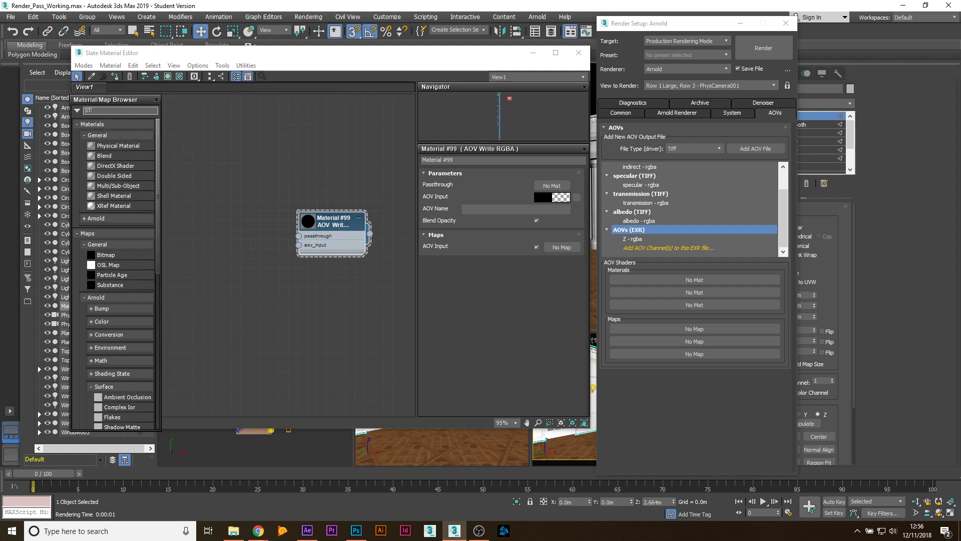
type("AN")
left_click_drag(105, 131, 356, 230)
left_click(281, 168)
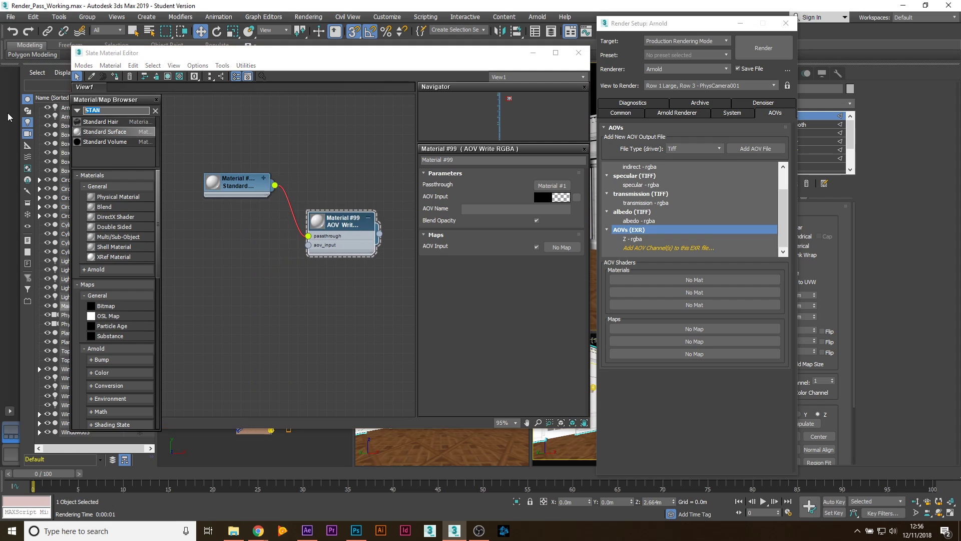
- Add an Ambient Occlusion map and connect it to the aov_input of the AOV Write RGBA material
type("ambien")
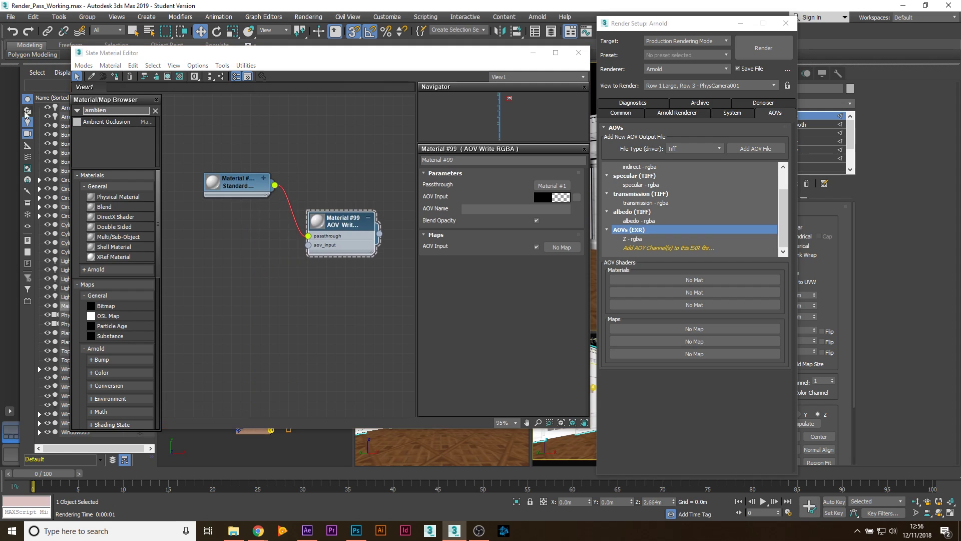
left_click_drag(76, 125, 216, 225)
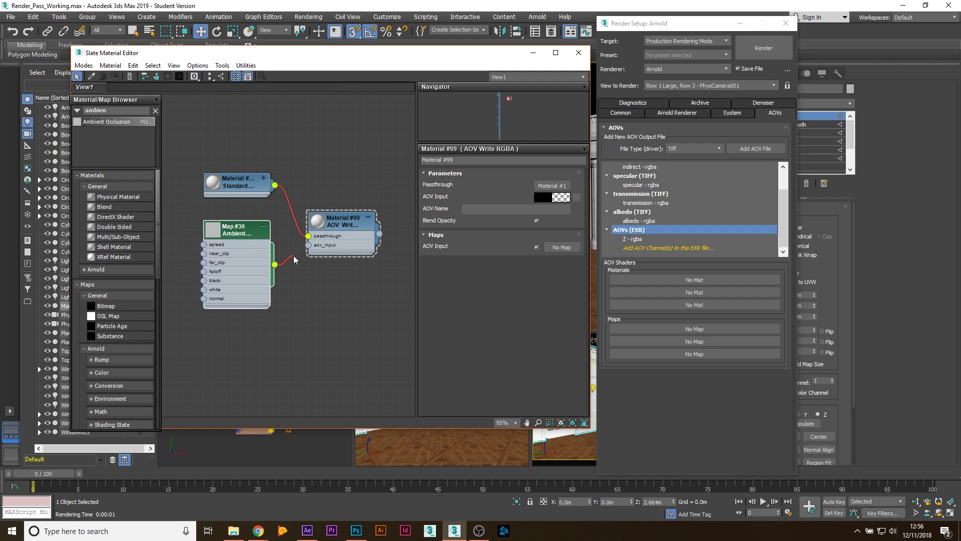
left_click_drag(294, 260, 346, 213)
- Set the AOV name of the AOV Write RGBA material to Ambient_Occlusion
left_click(480, 210)
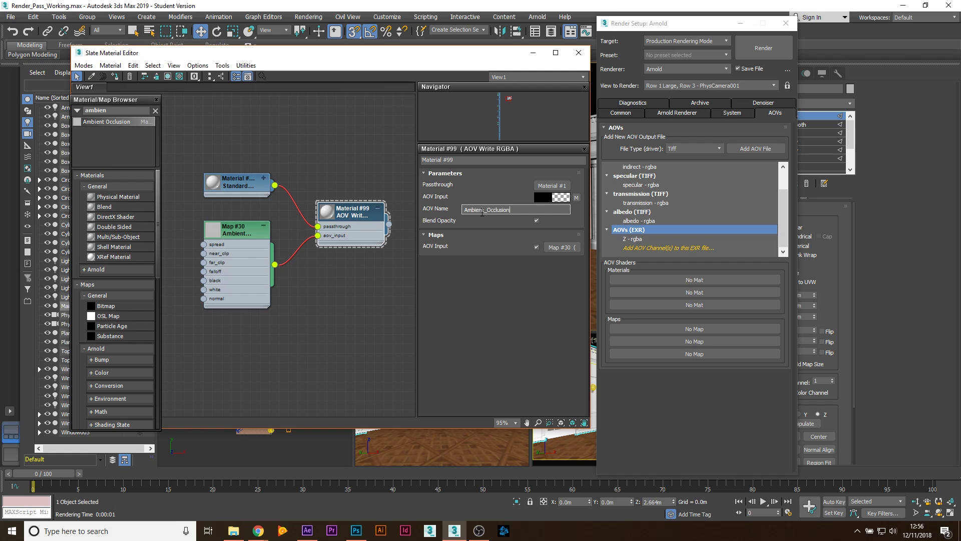
left_click_drag(517, 210, 377, 205)
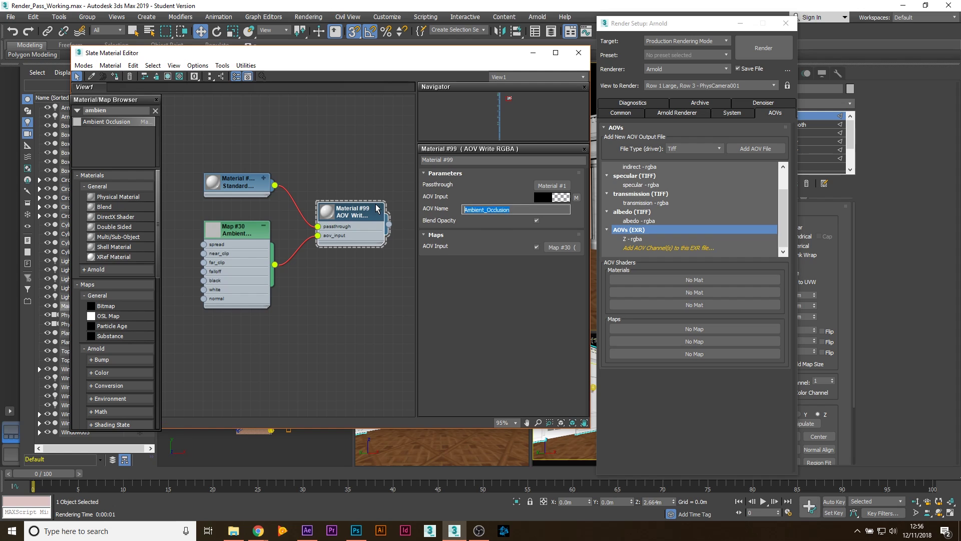
left_click(491, 281)
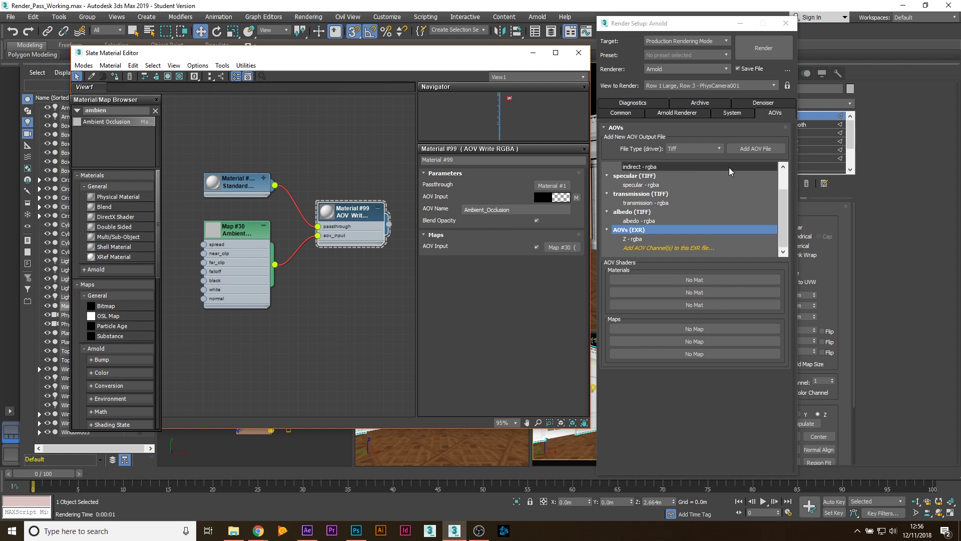
- Add a Tiff AOV output file for a custom AOV named Ambient_Occlusion, copying the name from the AOV Write RGBA material
left_click(754, 149)
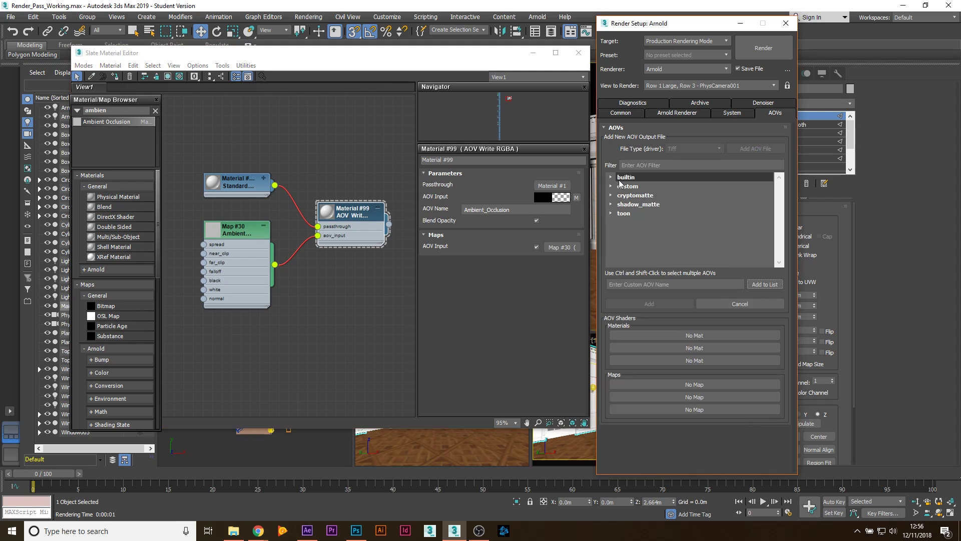
left_click(608, 285)
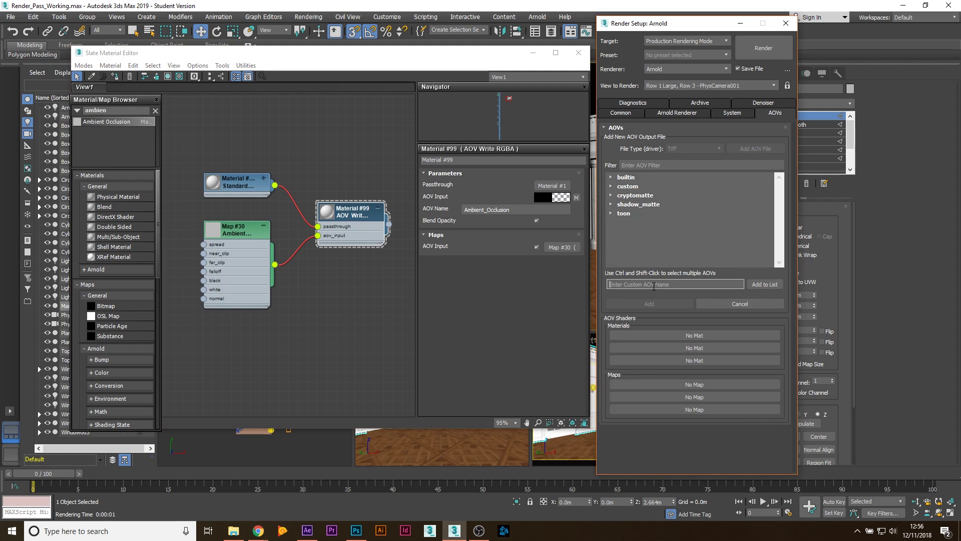
left_click(526, 210)
key("ctrl+c")
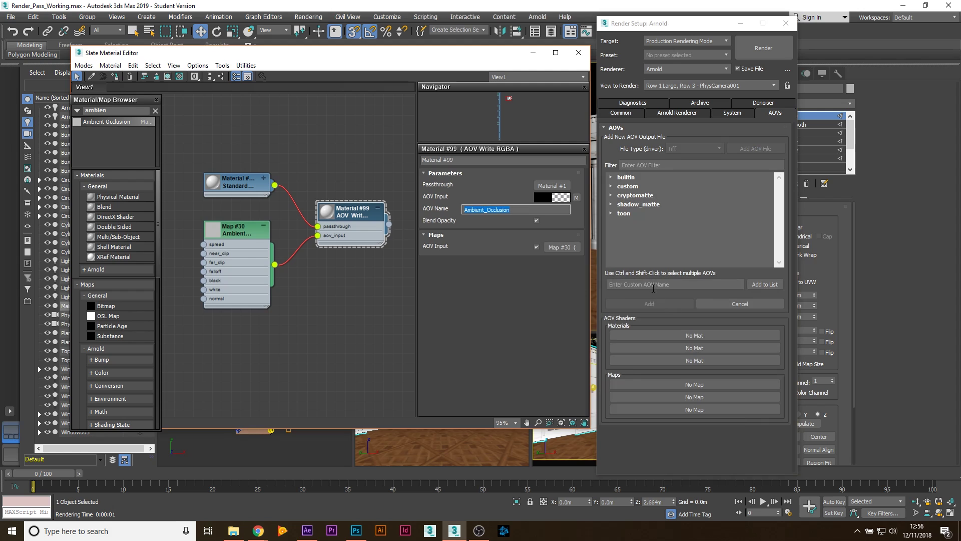
left_click(653, 287)
key("ctrl+v")
left_click(765, 284)
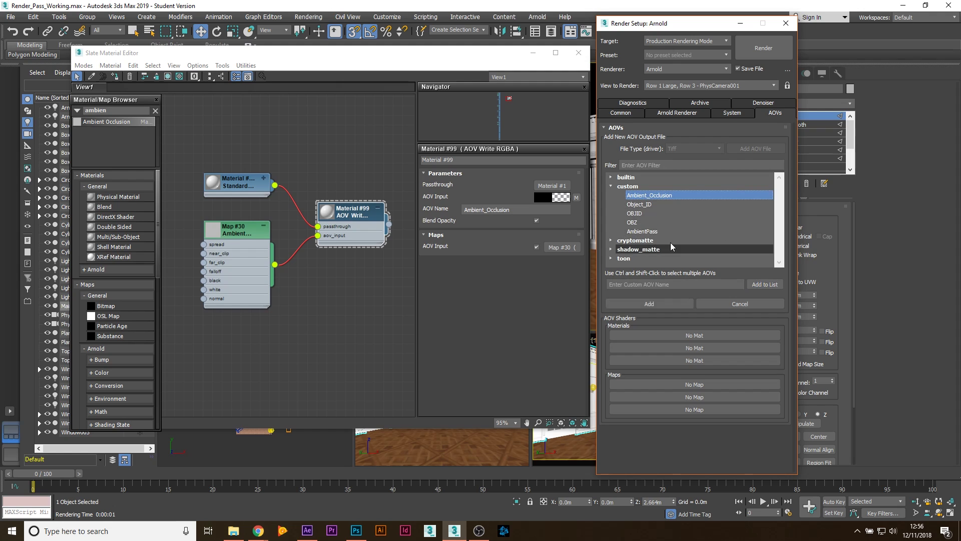
left_click(659, 304)
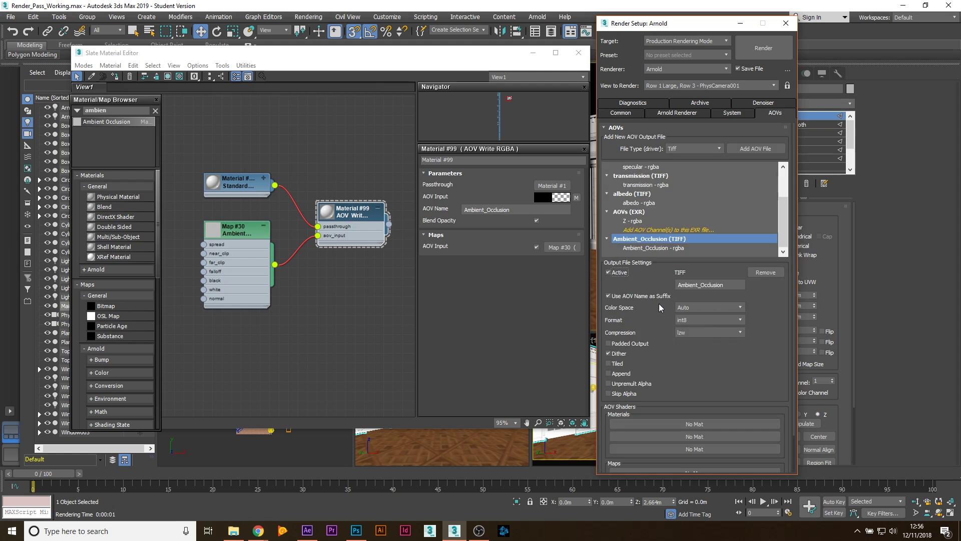
- Check the Ambient_Occlusion AOV entry and assign the AOV Write RGBA material to the first AOV shader material slot
left_click(662, 247)
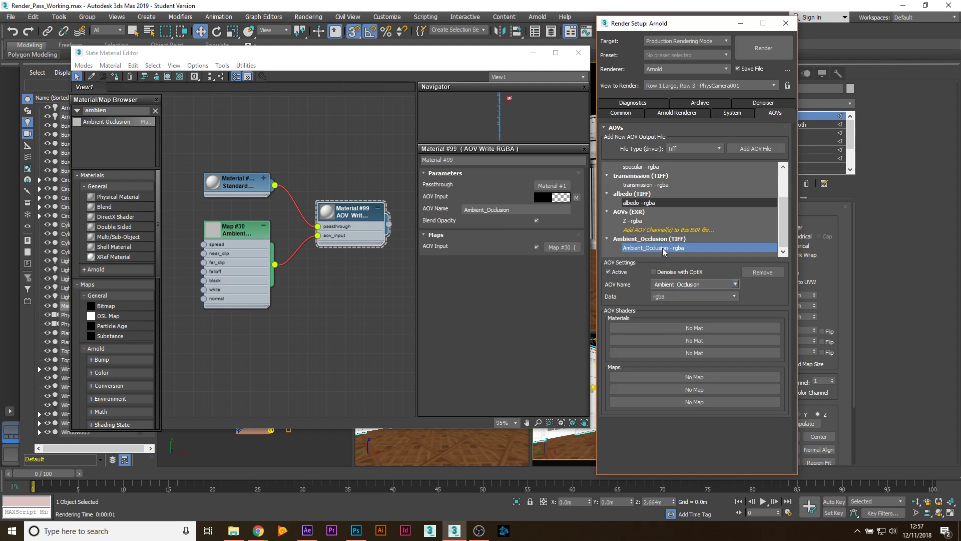
left_click(645, 240)
left_click(648, 247)
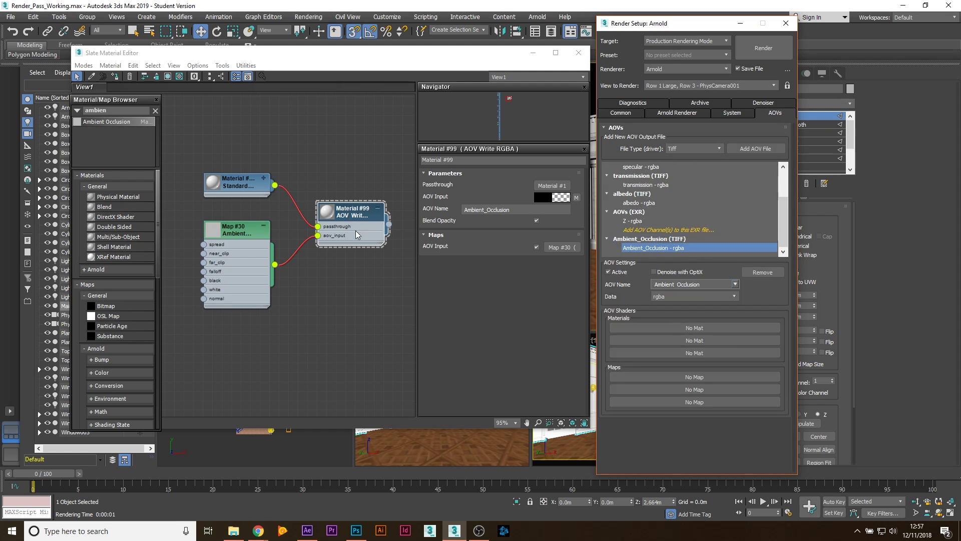
left_click_drag(392, 226, 671, 328)
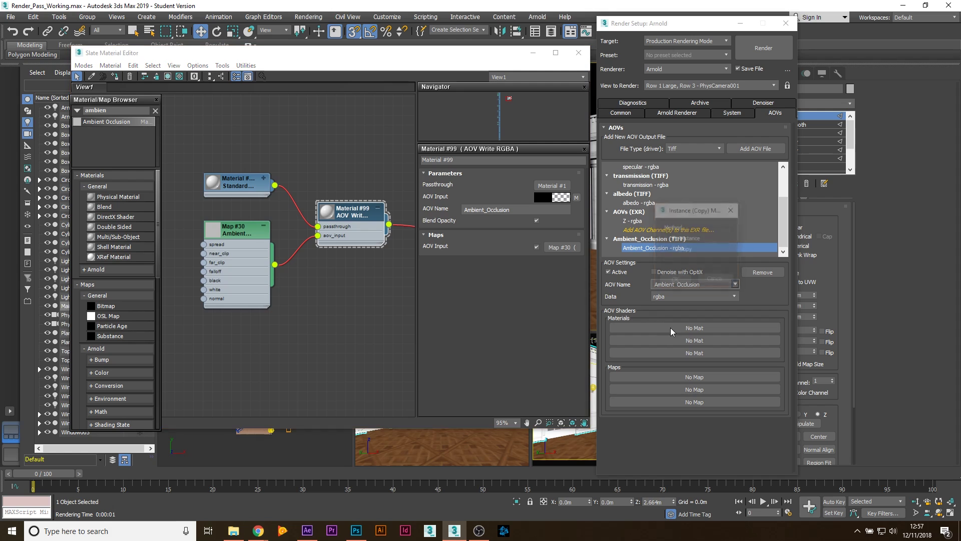
left_click(674, 280)
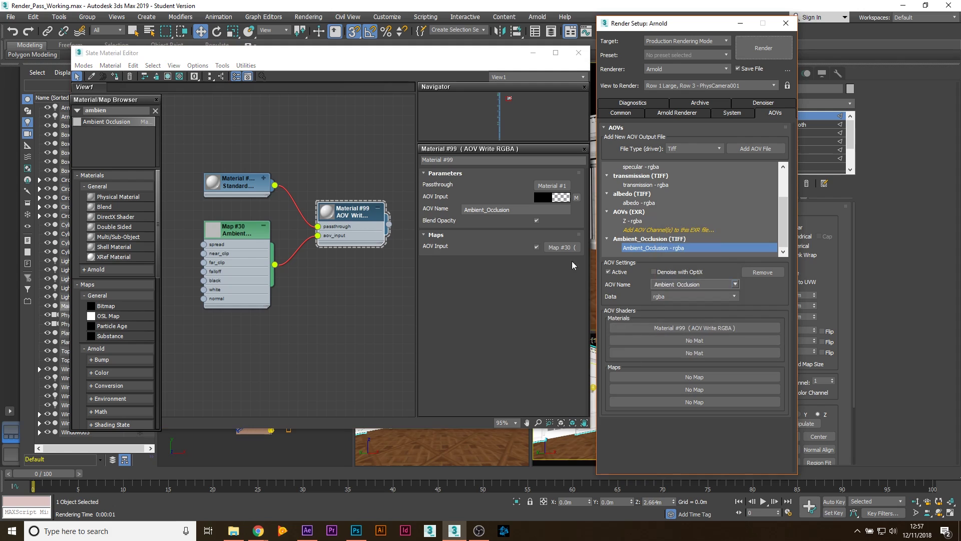
- Duplicate the Standard Surface, Ambient Occlusion and AOV Write RGBA node group below the original
middle_click_drag(376, 286, 372, 248)
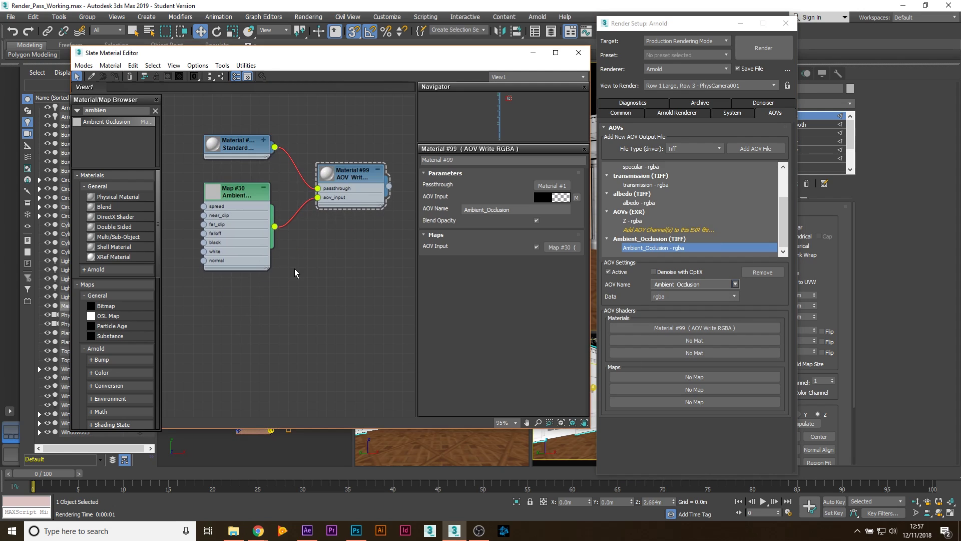
left_click_drag(241, 200, 242, 189)
left_click_drag(213, 286, 350, 159)
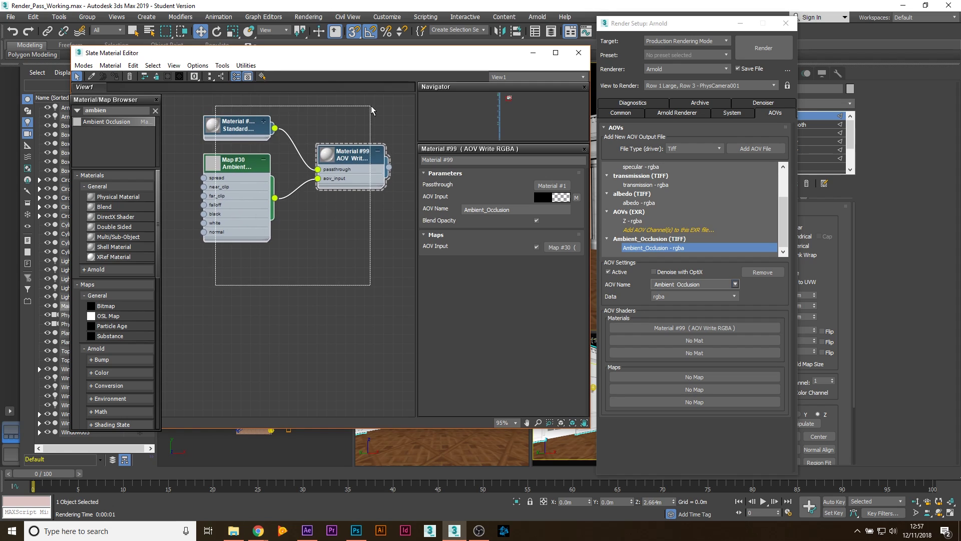
left_click_drag(357, 162, 367, 323, "shift")
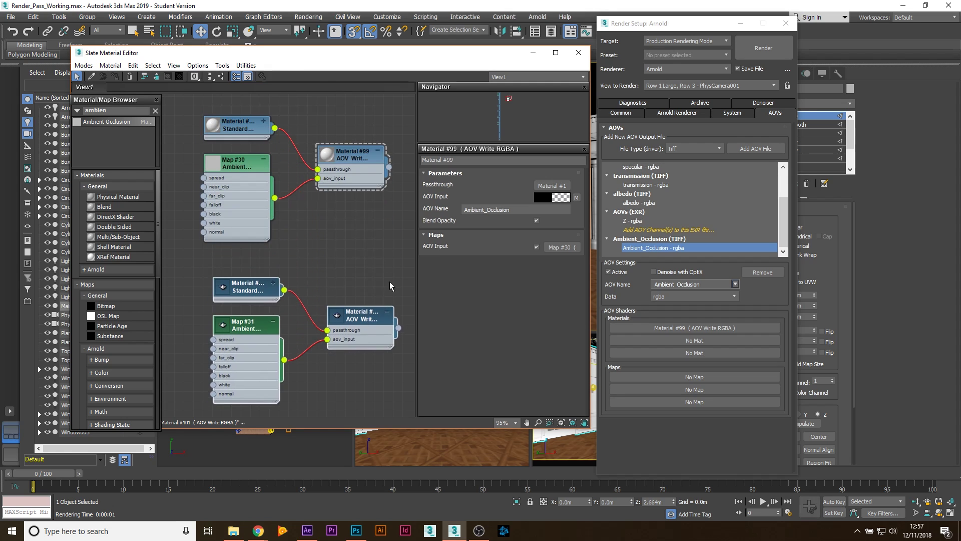
- Set the AOV name of the duplicated AOV Write RGBA material to Object_ID
left_click(389, 313)
double_click(515, 209)
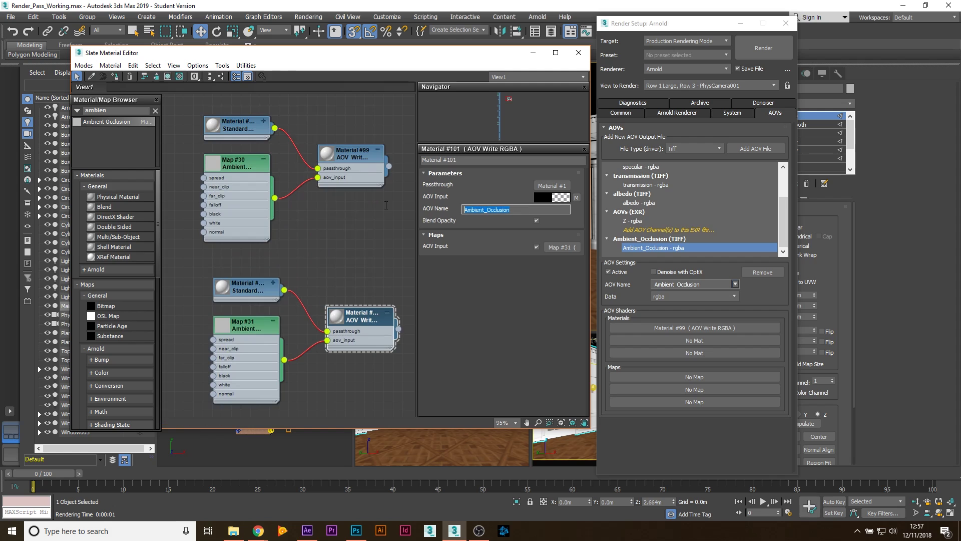
type("Object_ID")
key("BackSpace")
type("d")
- Delete the duplicated Ambient Occlusion map and add a Utility map in its place
left_click_drag(236, 329, 246, 330)
left_click(269, 323)
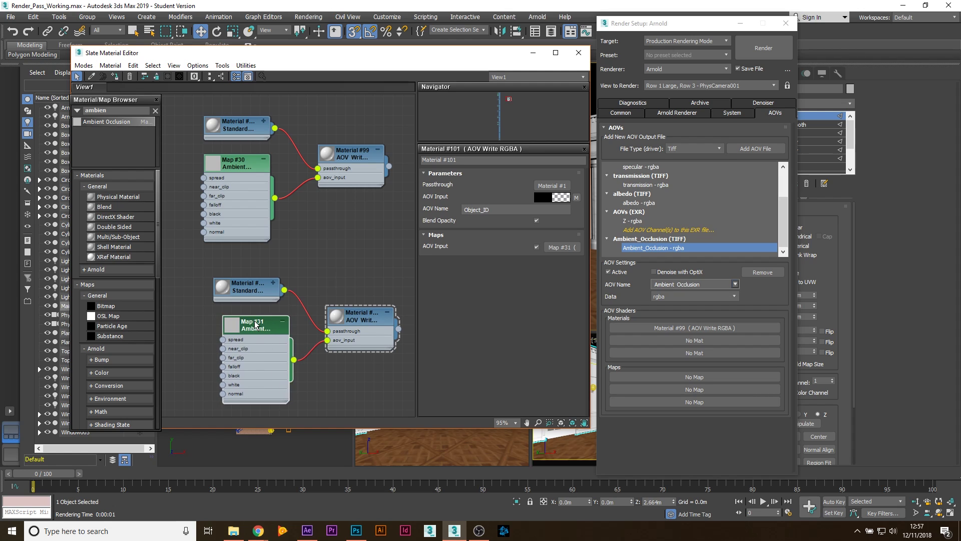
key("Delete")
left_click(121, 110)
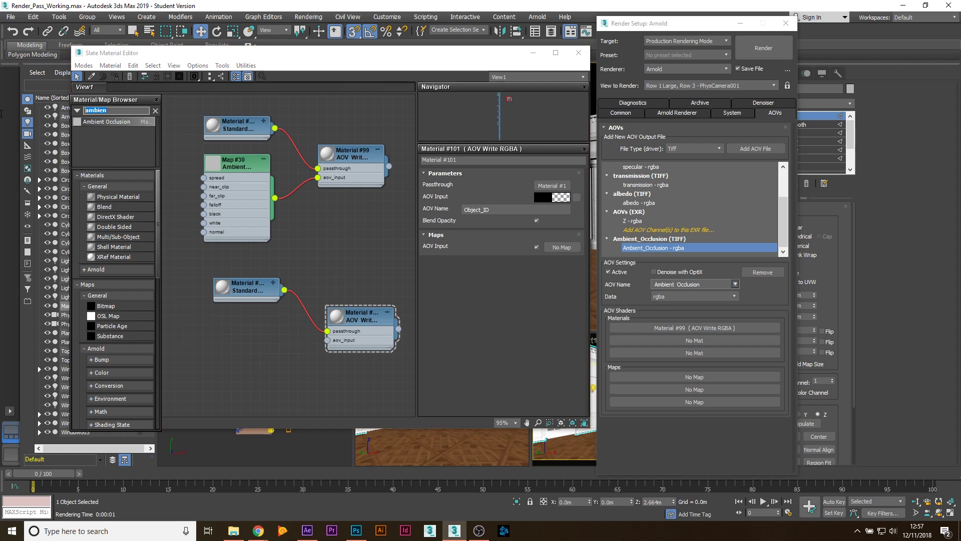
type("utu")
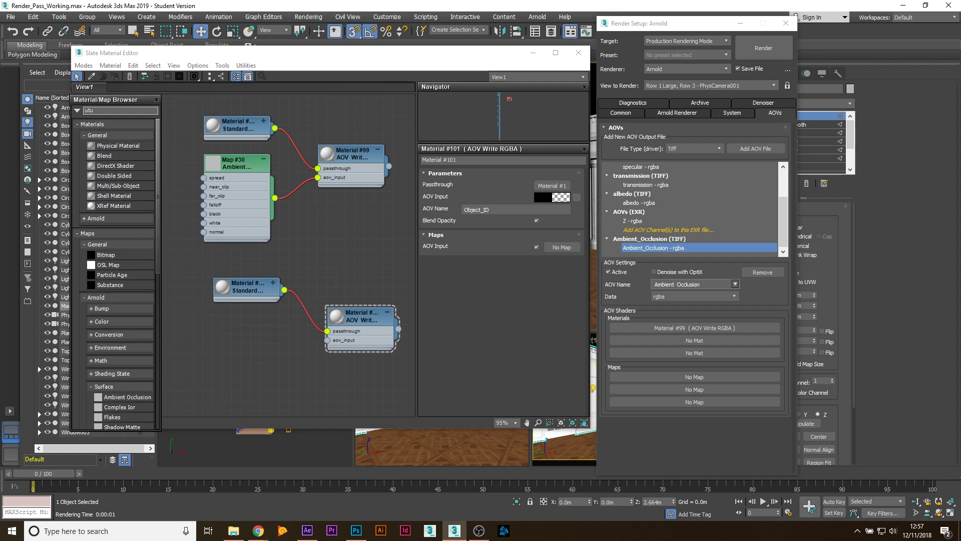
key("BackSpace")
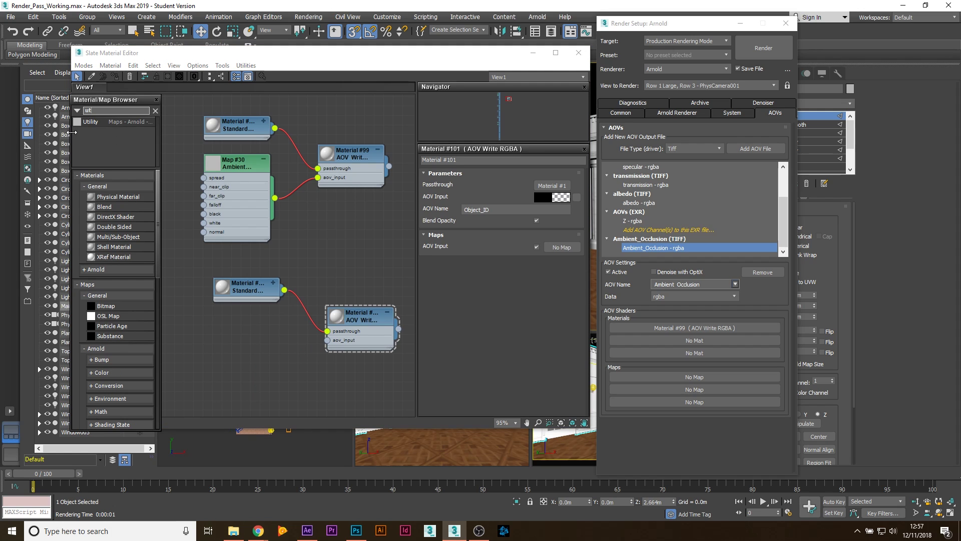
left_click_drag(90, 122, 255, 326)
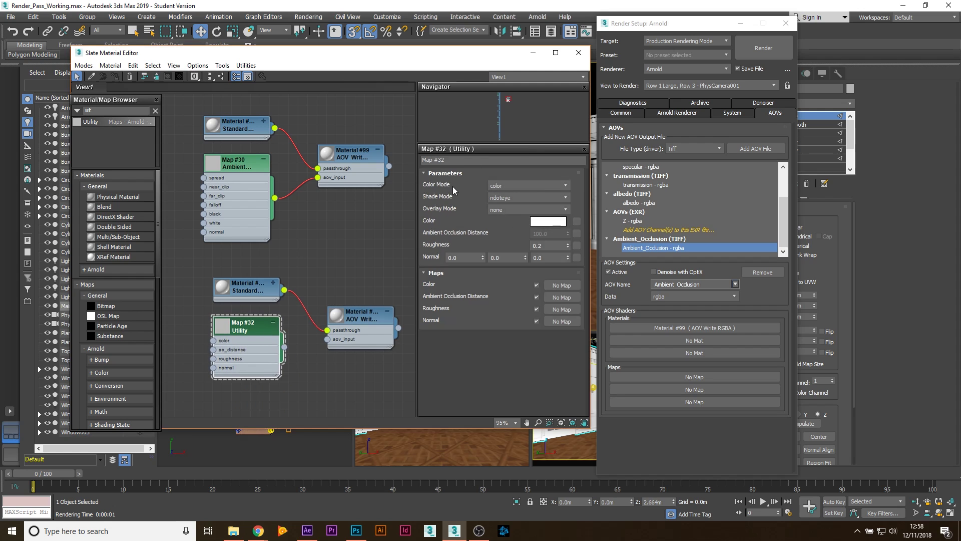
- Set the Utility map's color mode to obj and connect the map to the duplicated AOV Write RGBA's aov_input
left_click(509, 185)
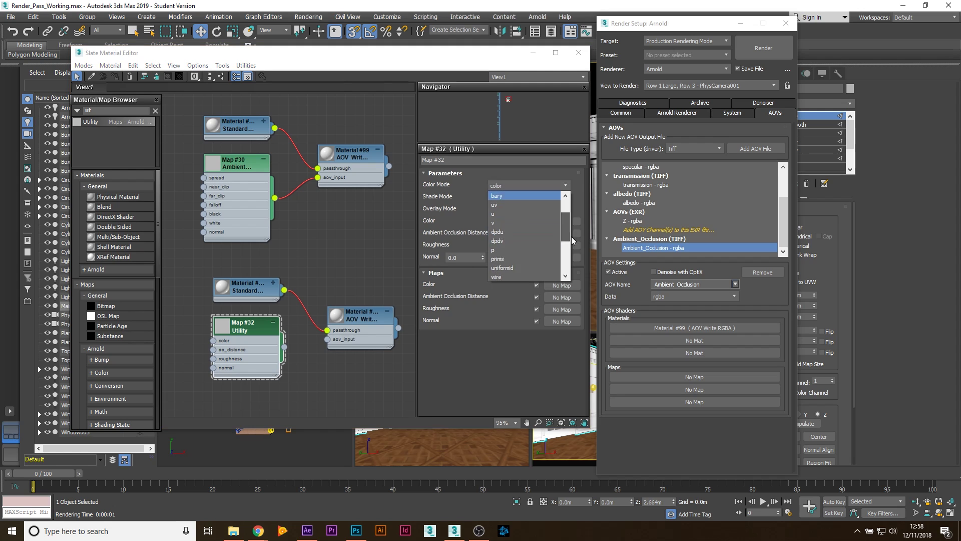
left_click_drag(571, 237, 576, 272)
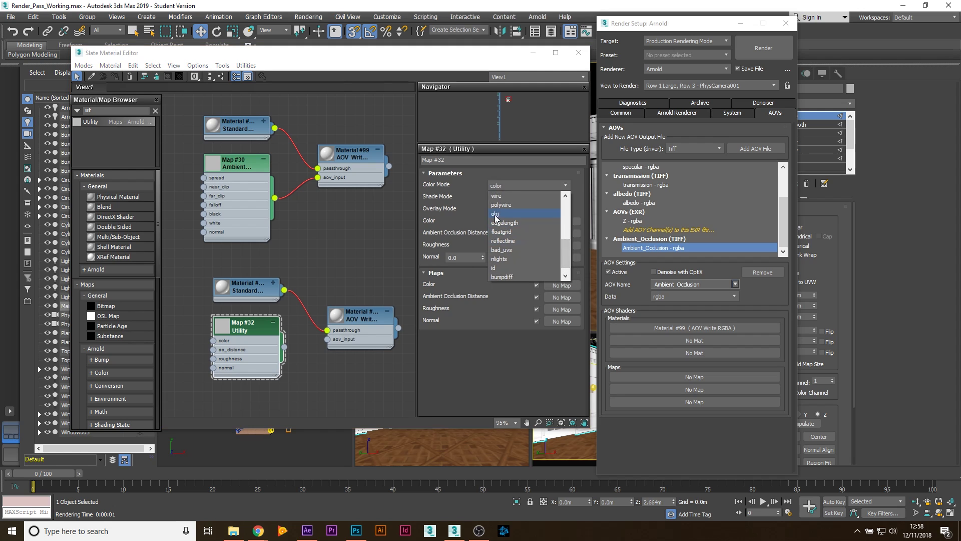
left_click(503, 211)
left_click_drag(284, 346, 327, 339)
left_click_drag(255, 330, 253, 339)
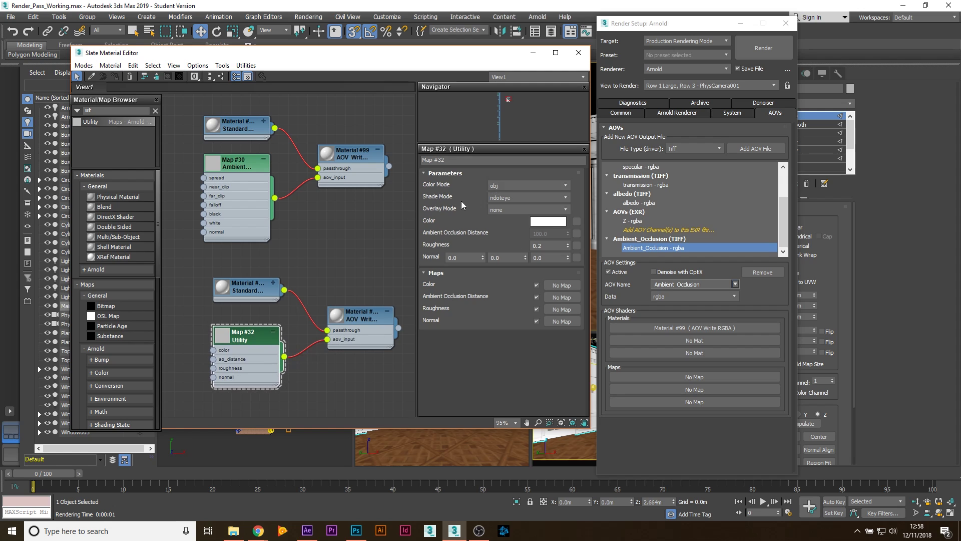
- Set the Utility map's shade mode to flat and line up the duplicated AOV Write RGBA node under the original
left_click(506, 197)
left_click(505, 227)
left_click_drag(364, 316, 354, 316)
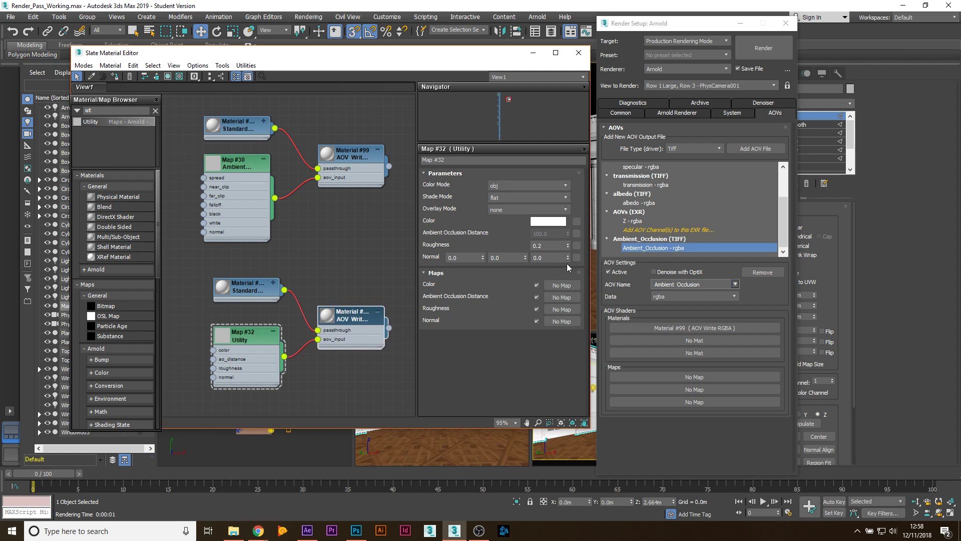
- Add a TIFF AOV output file using a custom AOV named Object_ID, matching the duplicated AOV Write RGBA material's AOV name
double_click(349, 329)
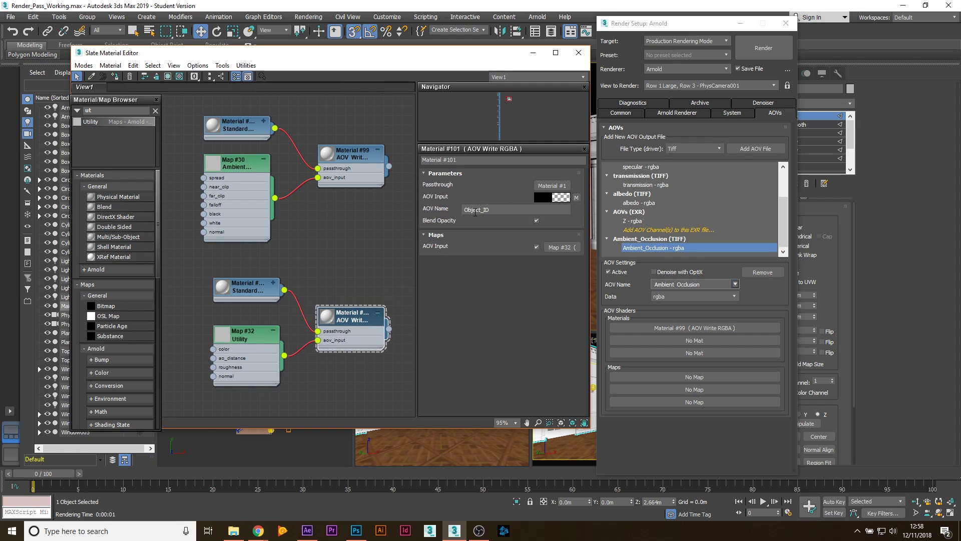
left_click(754, 149)
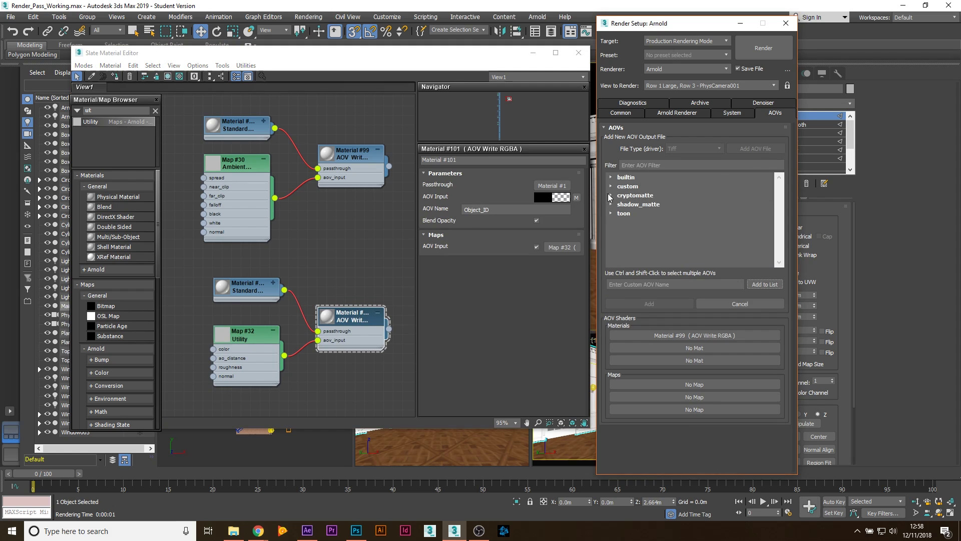
left_click(465, 209)
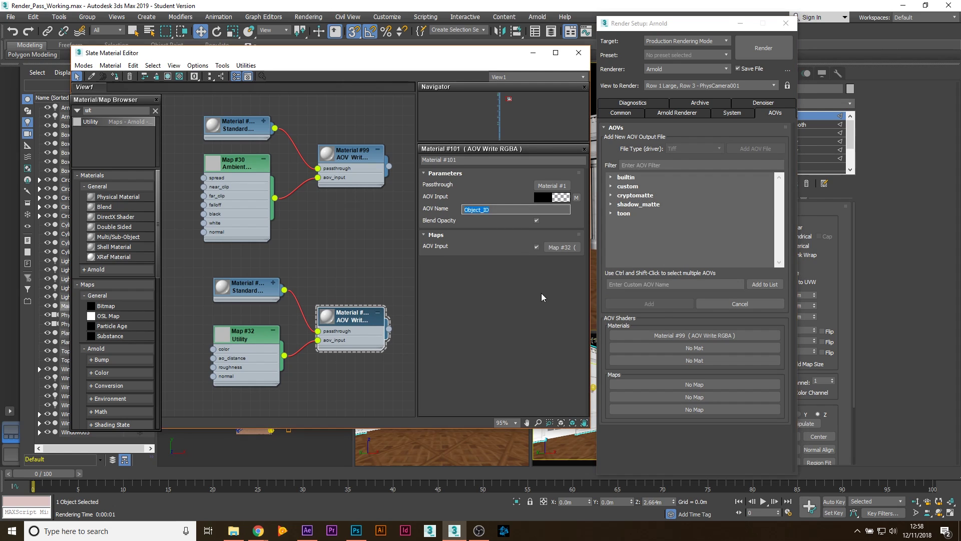
key("ctrl+c")
left_click(650, 285)
key("ctrl+v")
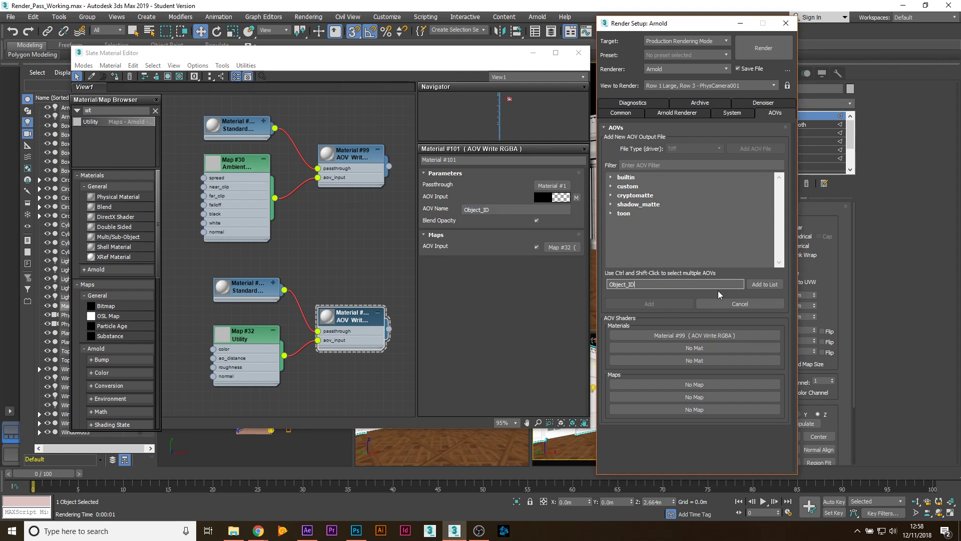
left_click(776, 286)
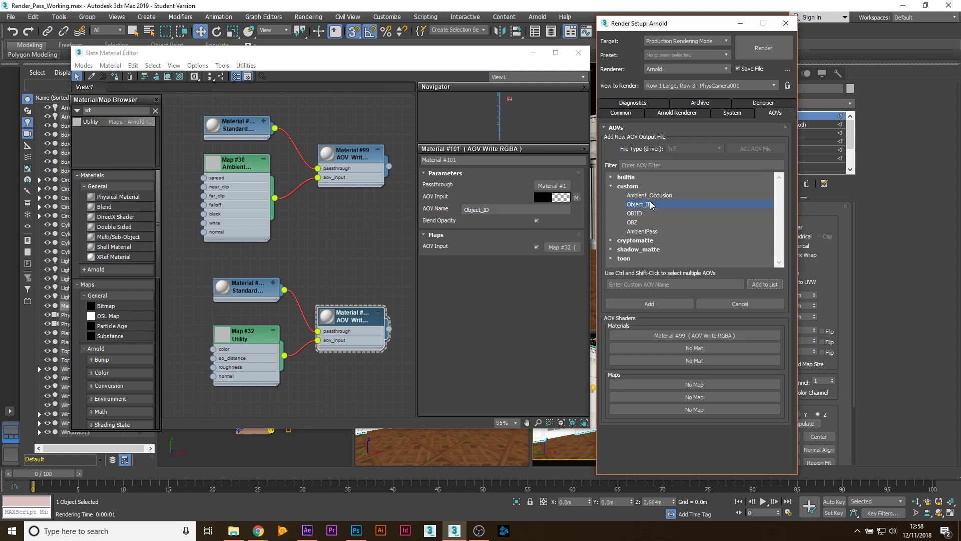
left_click(668, 304)
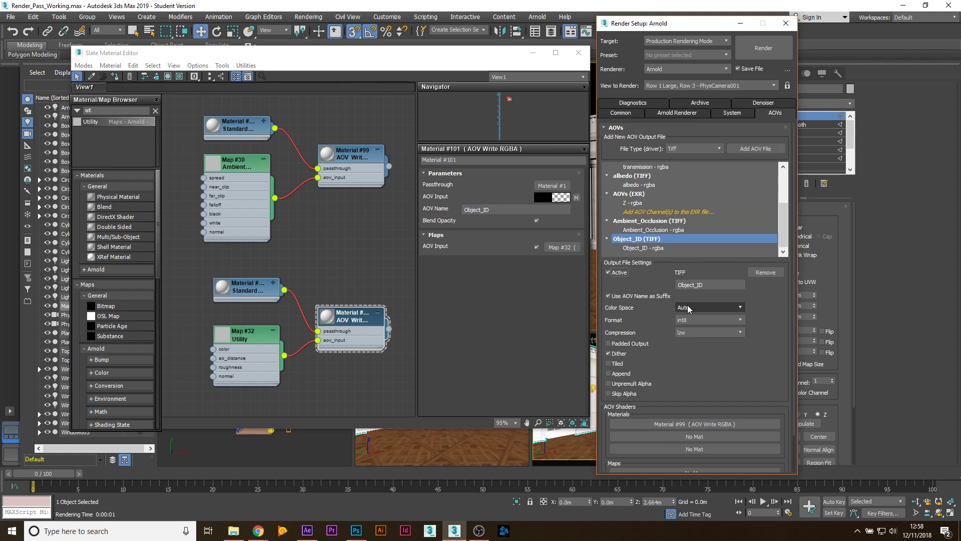
- Assign the Object_ID AOV Write RGBA material as an instance to the second material slot of the AOV shaders
left_click(637, 249)
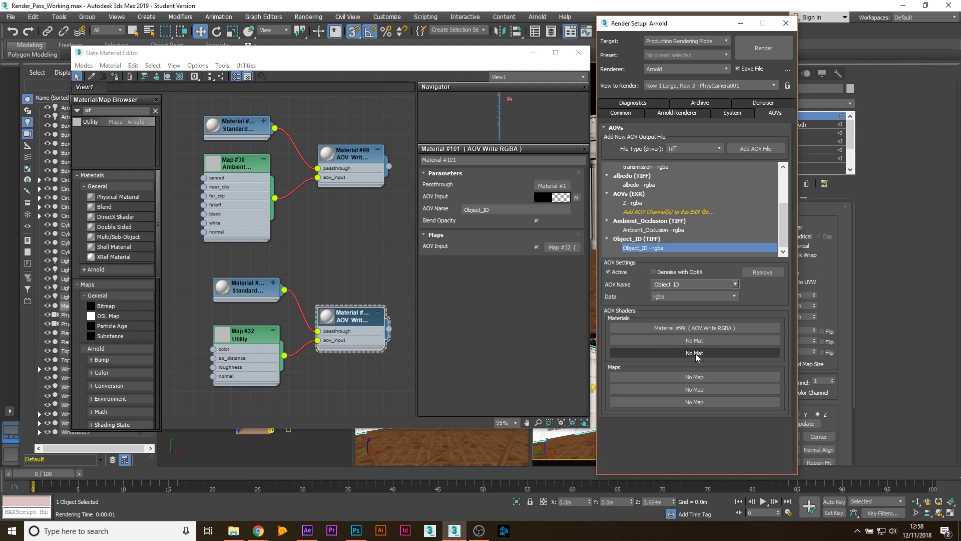
left_click_drag(386, 329, 691, 341)
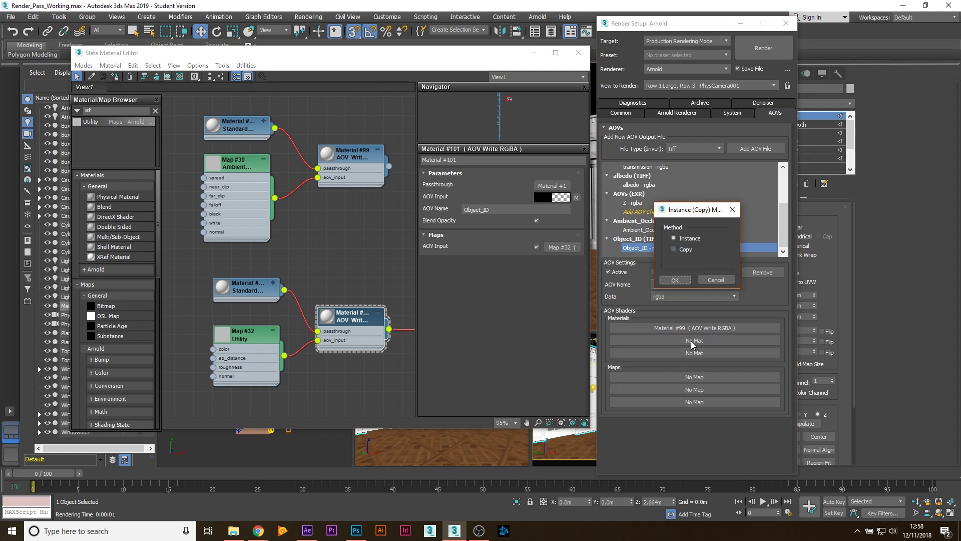
left_click(675, 280)
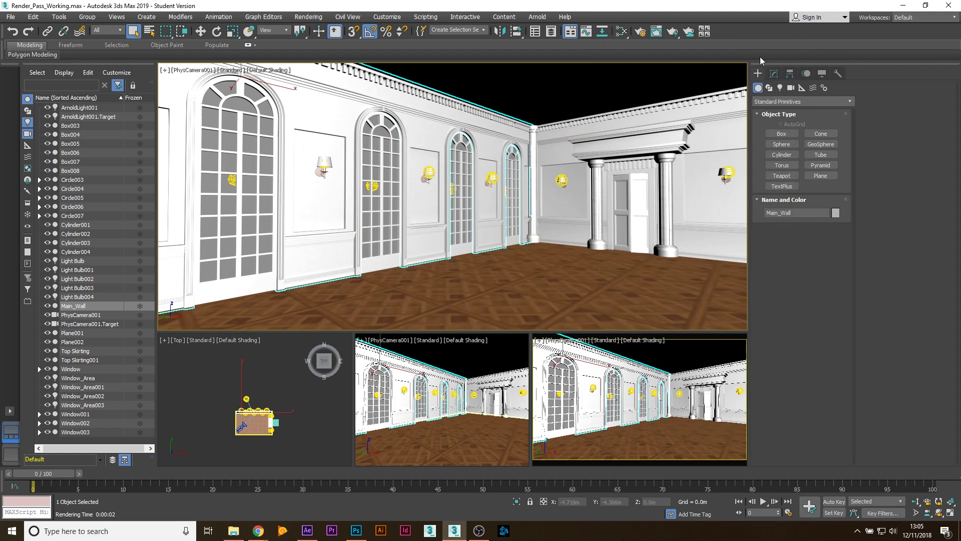
- Render the PhysCamera001 view and inspect the alpha channel of the window glass
left_click(459, 180)
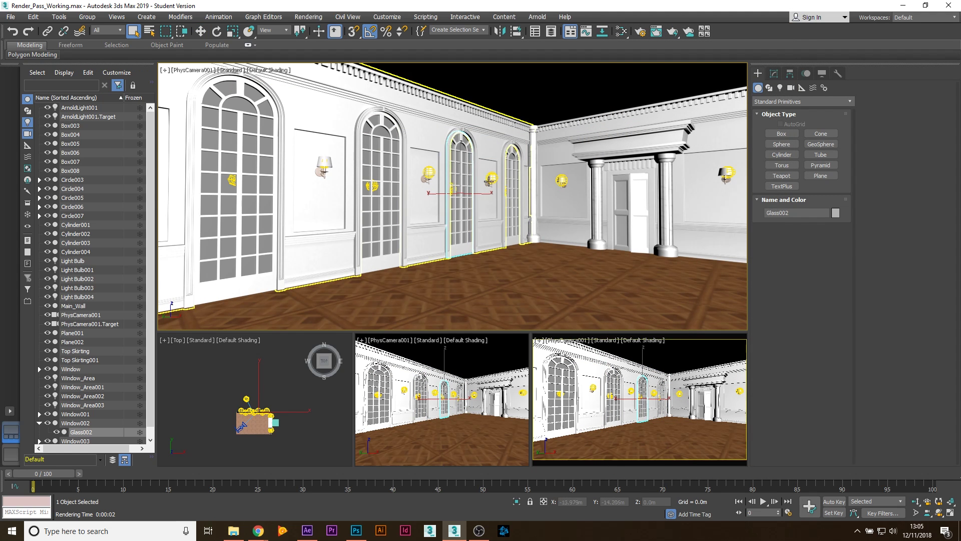
key("shift+q")
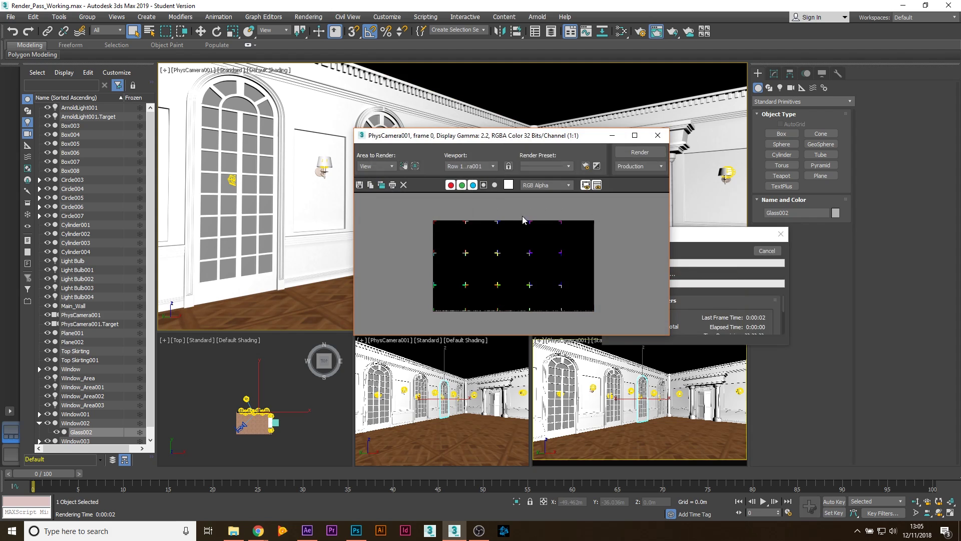
left_click_drag(473, 144, 443, 139)
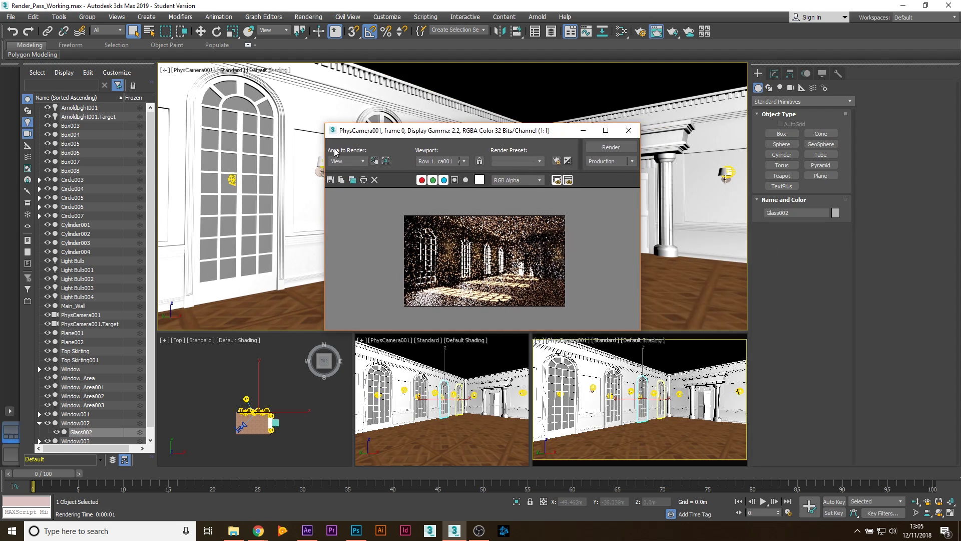
left_click(453, 181)
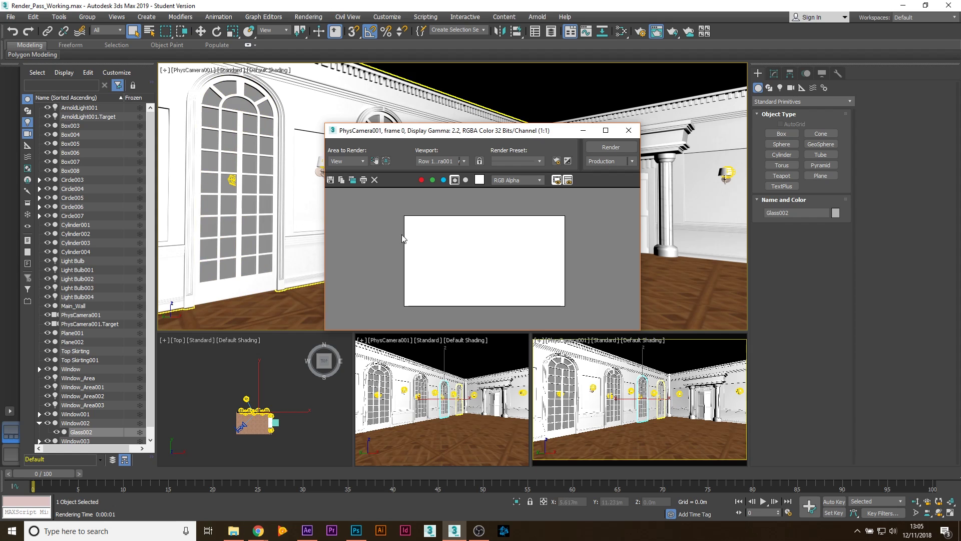
left_click(628, 131)
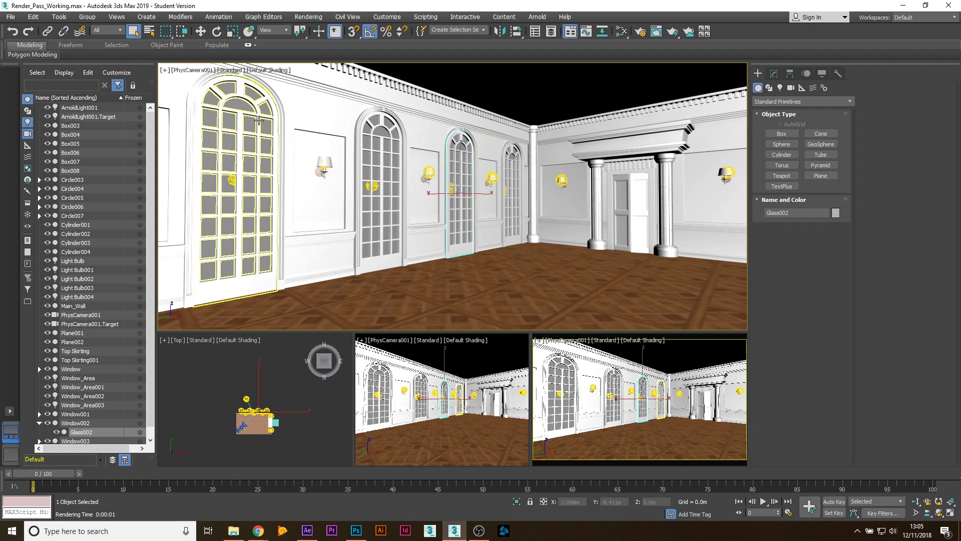
- Select the glass of all four windows and add an Arnold Properties modifier to it
left_click(256, 127)
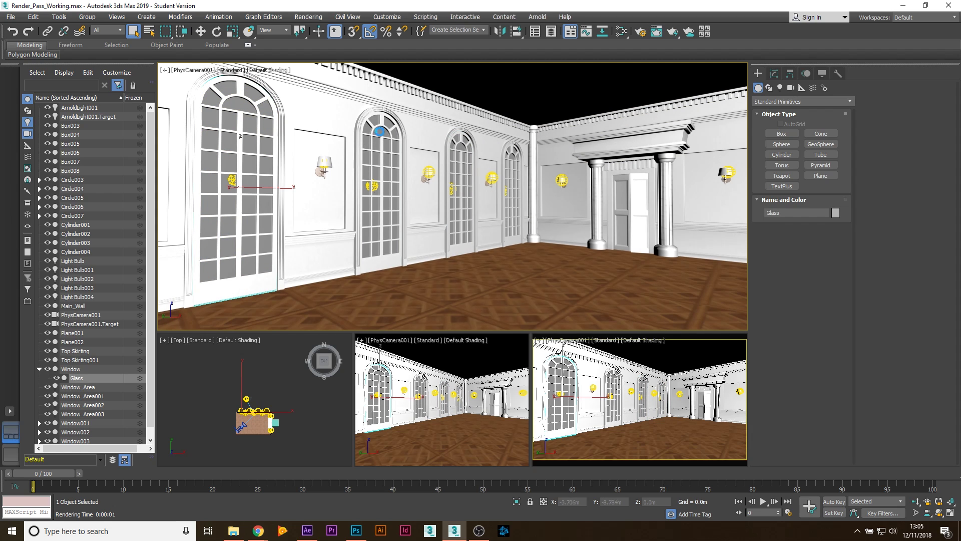
left_click(377, 134, "ctrl")
left_click(460, 146, "ctrl")
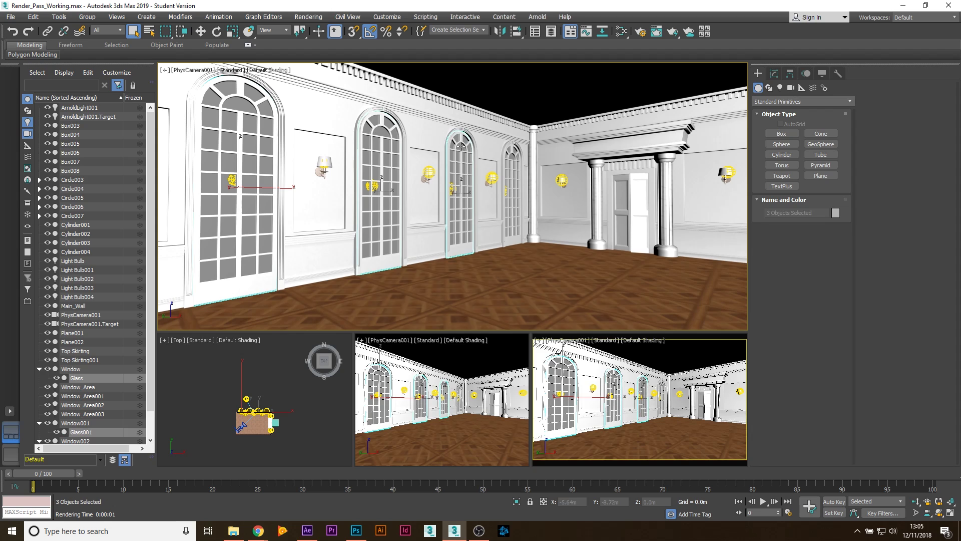
left_click(513, 157, "ctrl")
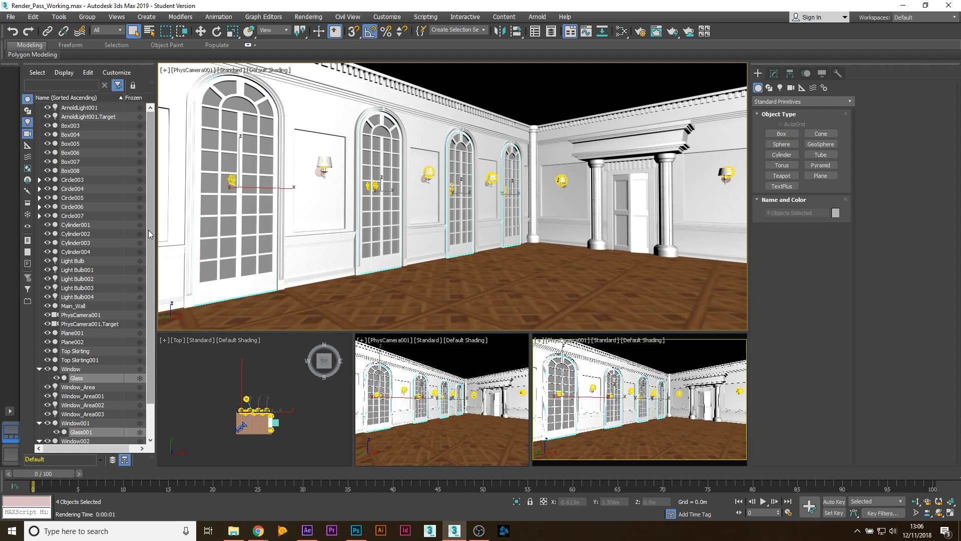
scroll(148, 229, "down", 2)
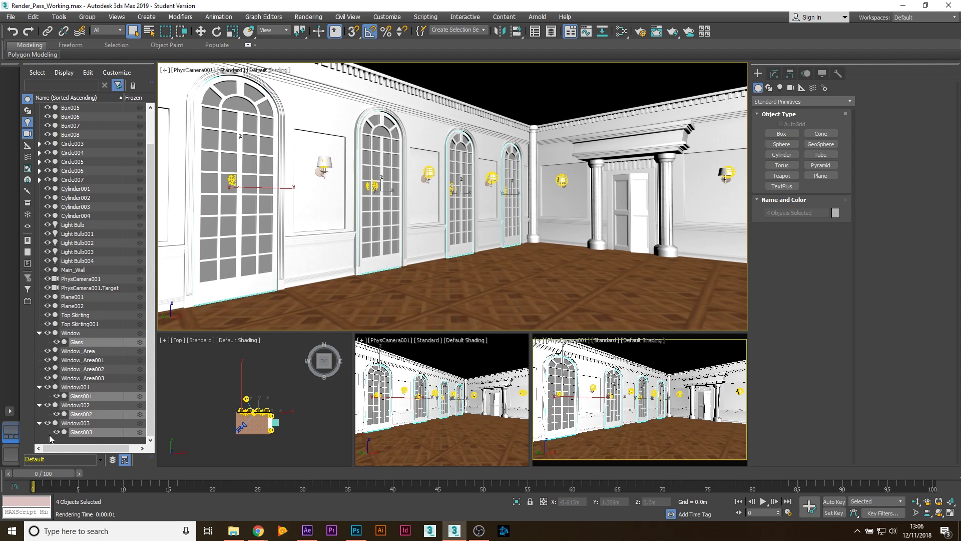
left_click(774, 74)
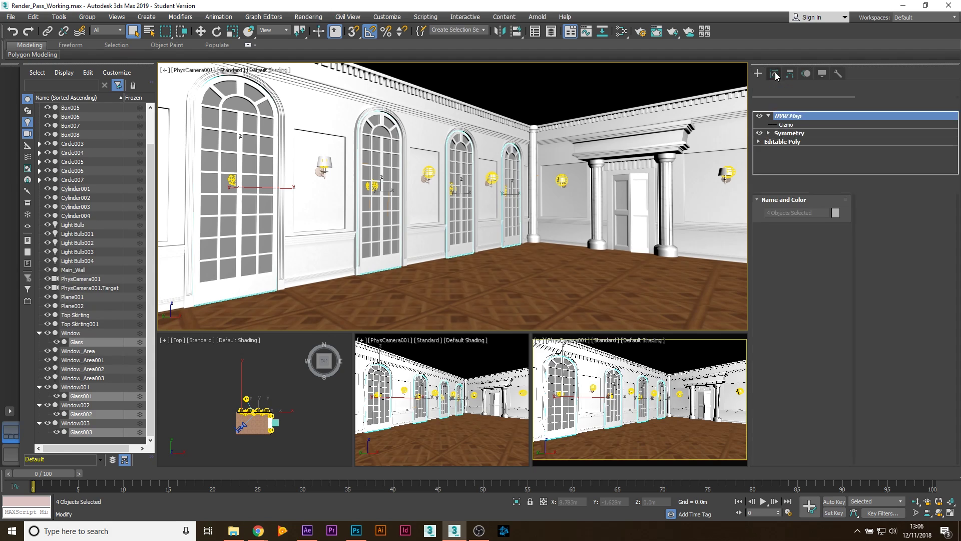
left_click(803, 107)
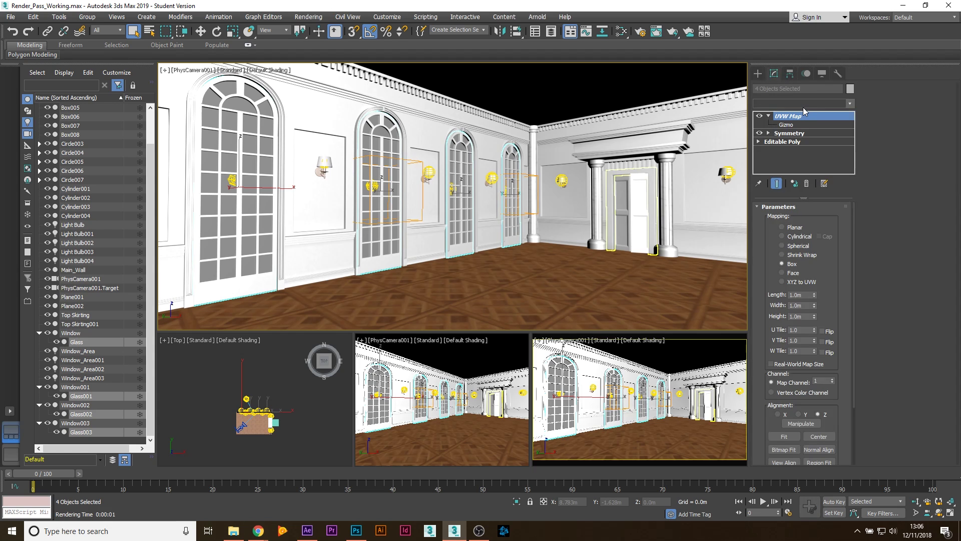
scroll(806, 225, "down", 6)
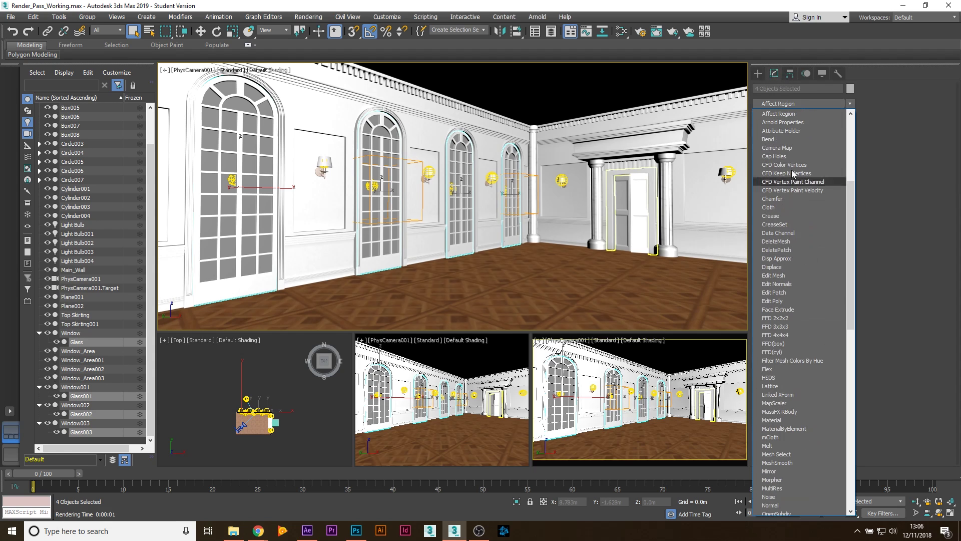
left_click(803, 125)
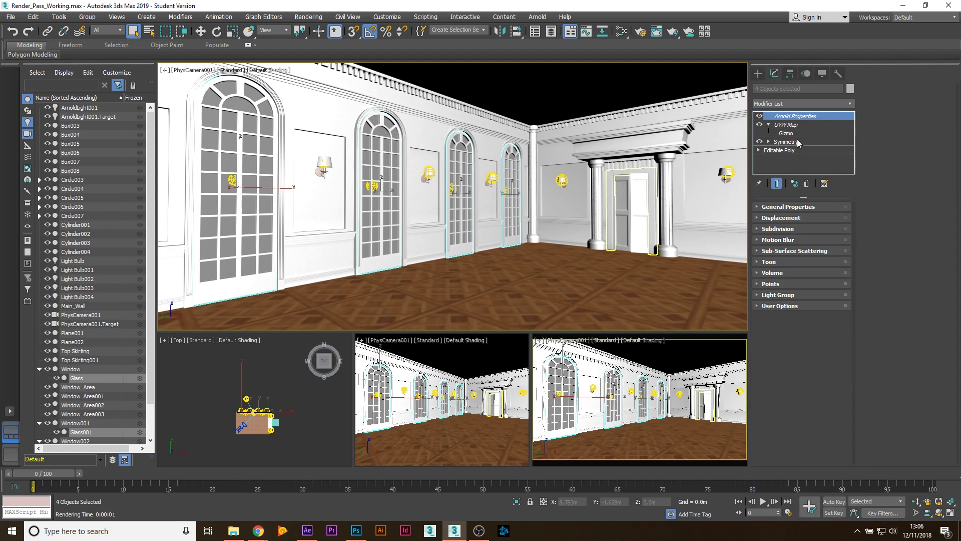
- Enable the General overrides in the glass's Arnold Properties modifier and turn off Opaque
left_click(757, 207)
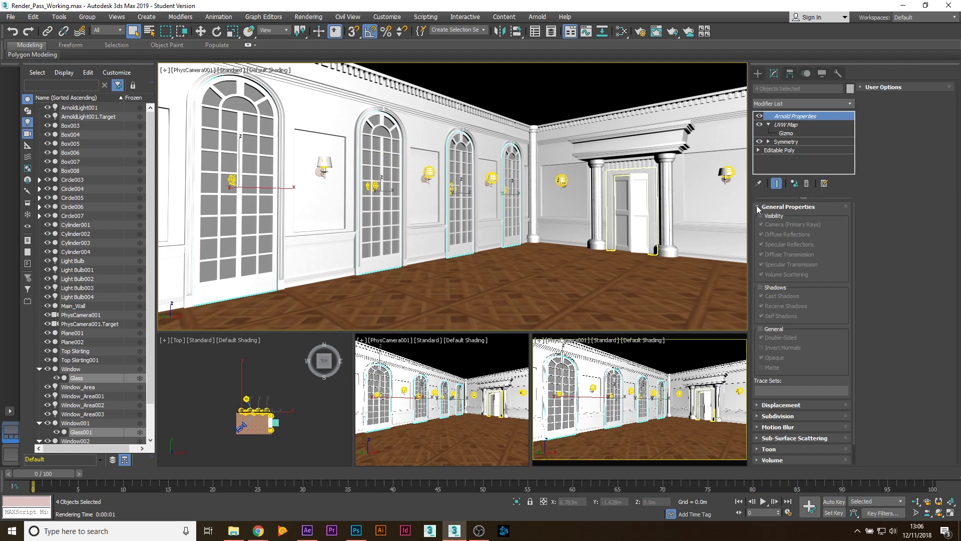
left_click(767, 326)
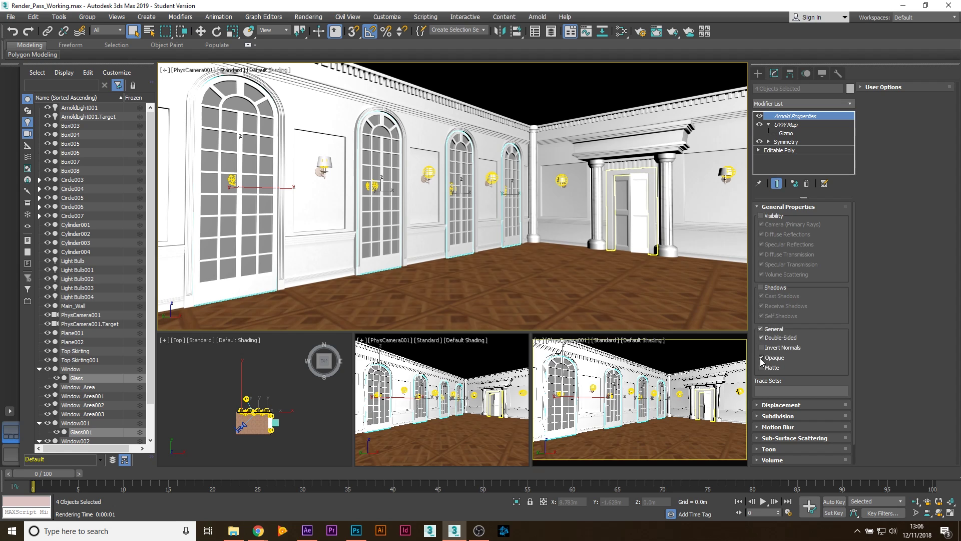
left_click(761, 358)
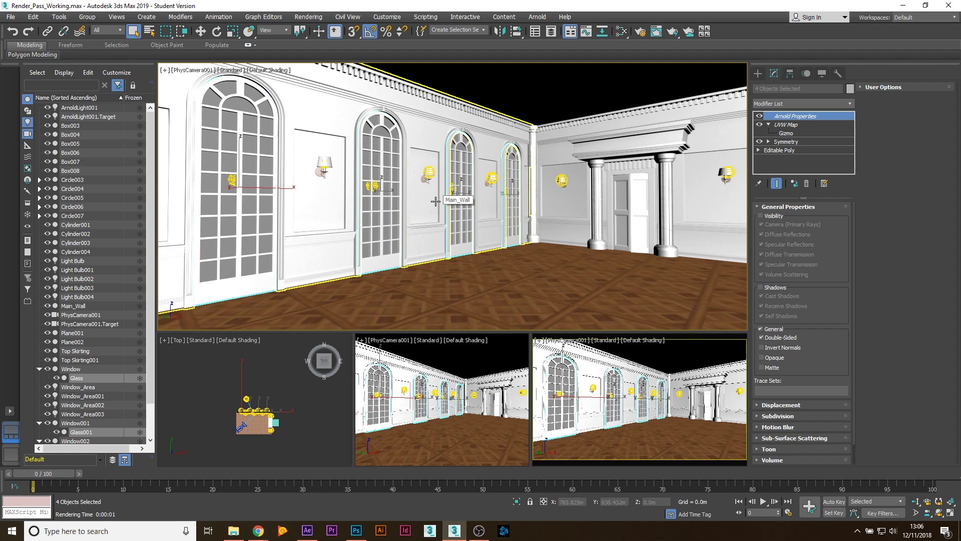
- Set the Opacity (Cutout) colour of the Standard Surface glass material, Material #66, to a grey with RGB values of 0.157
key("m")
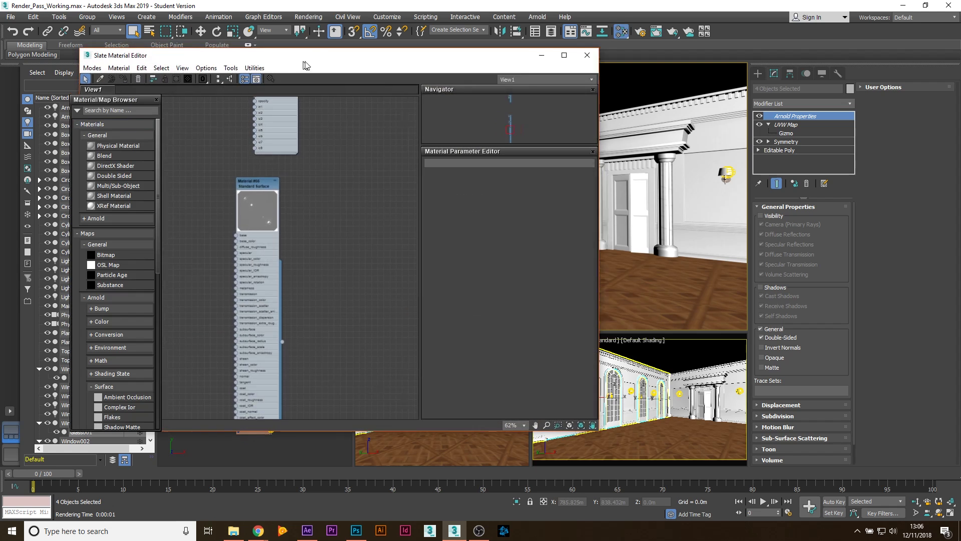
left_click_drag(305, 65, 449, 65)
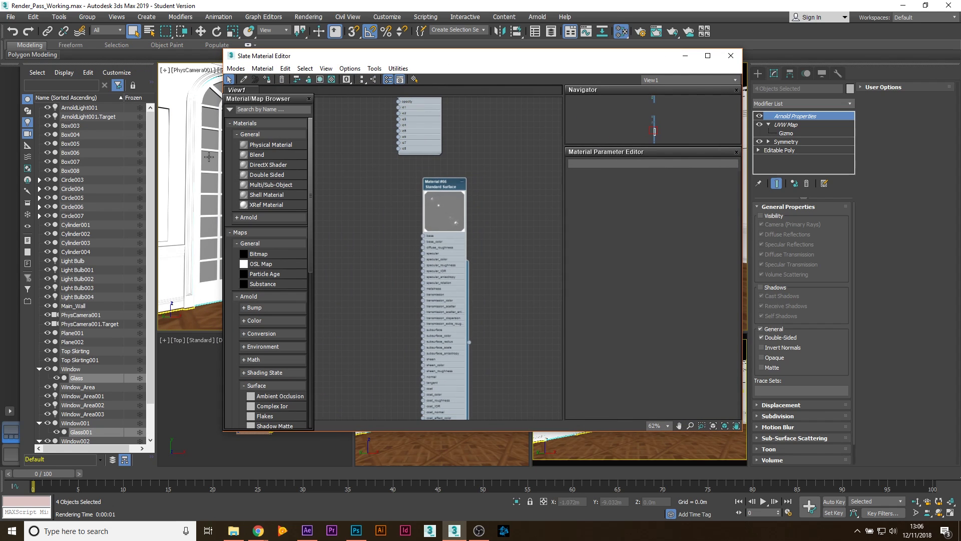
double_click(434, 181)
scroll(434, 181, "up", 5)
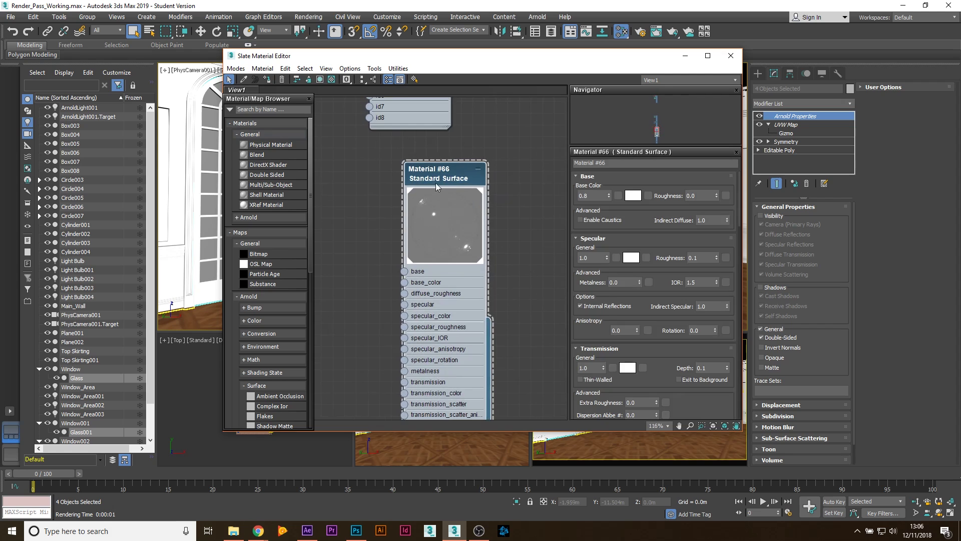
left_click_drag(435, 182, 412, 194)
scroll(659, 162, "down", 3)
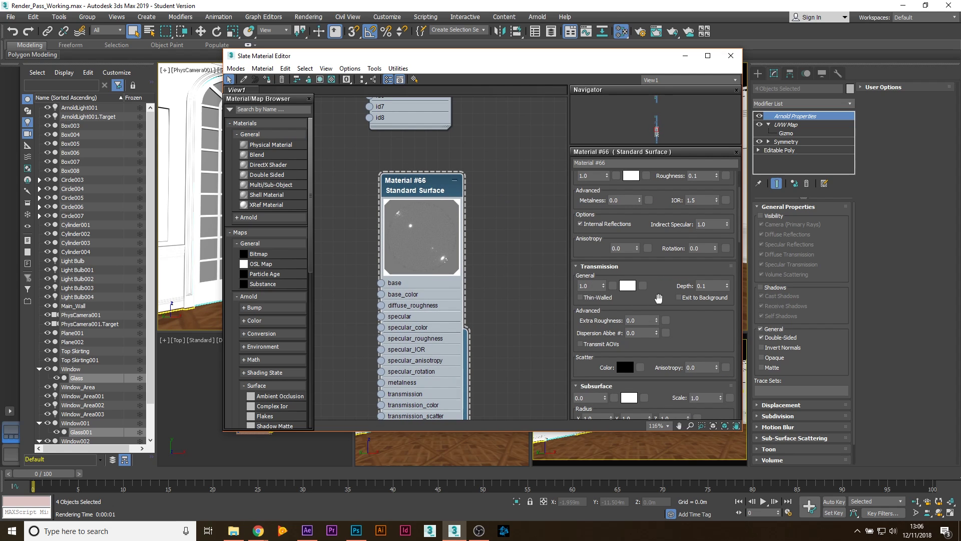
scroll(660, 299, "down", 3)
scroll(667, 298, "down", 3)
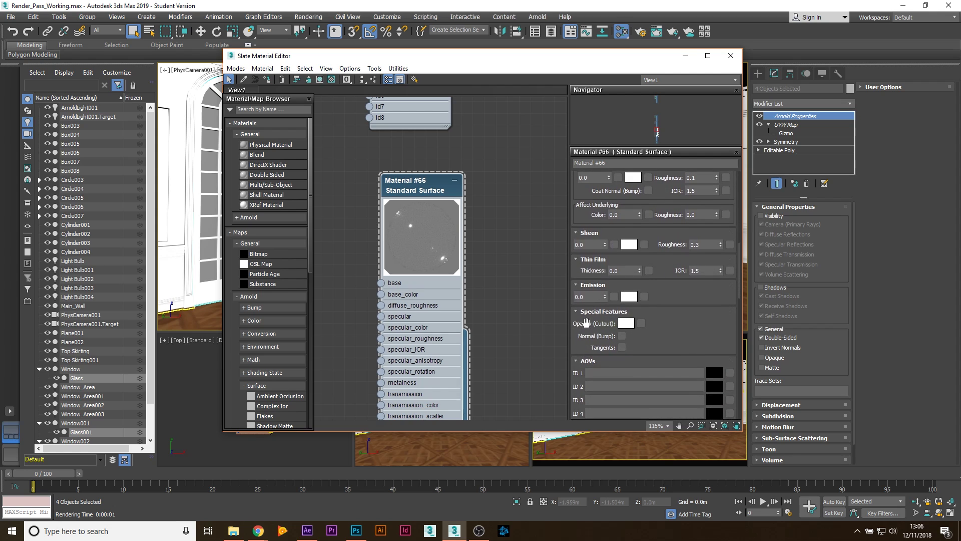
left_click(625, 325)
left_click_drag(294, 119, 296, 78)
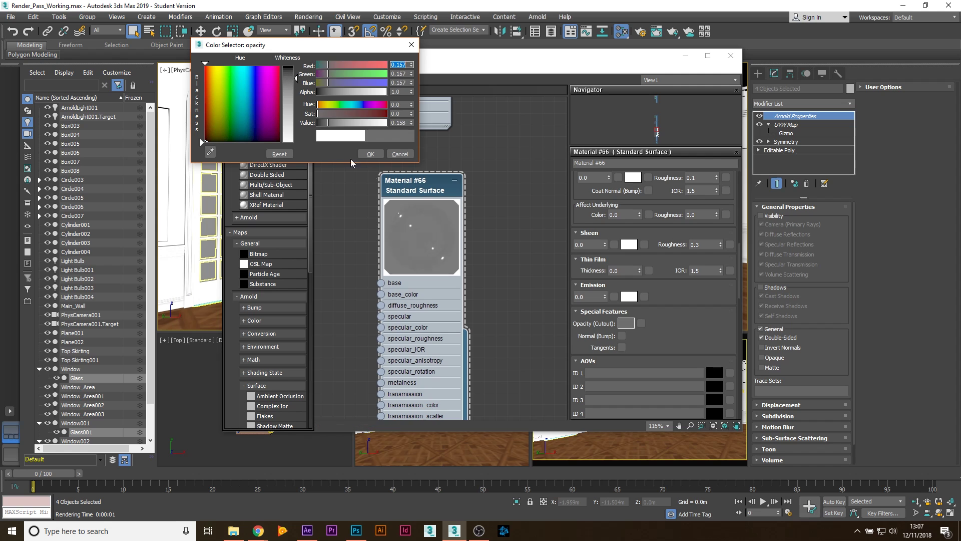
left_click(369, 154)
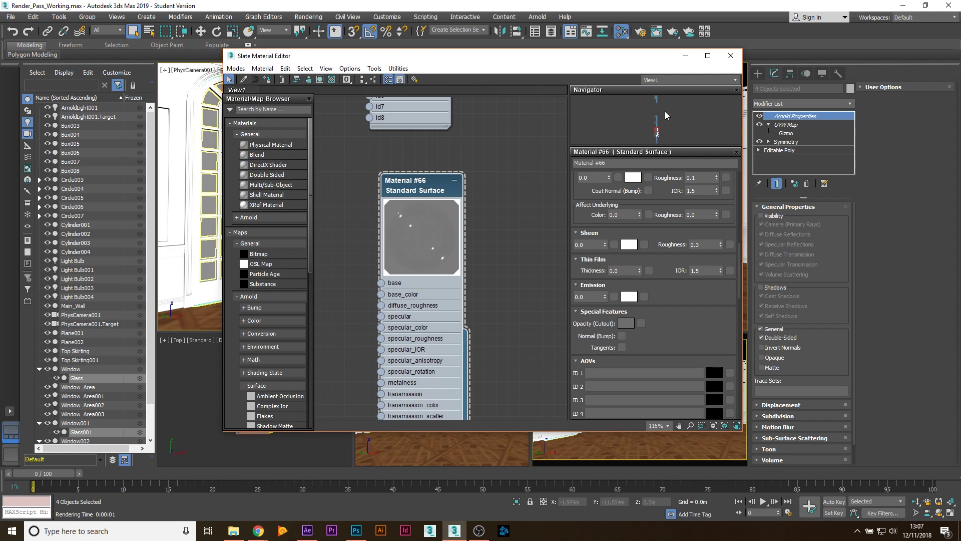
- Minimize the material editor, render the camera view again and check the window glass in the alpha channel
left_click(685, 56)
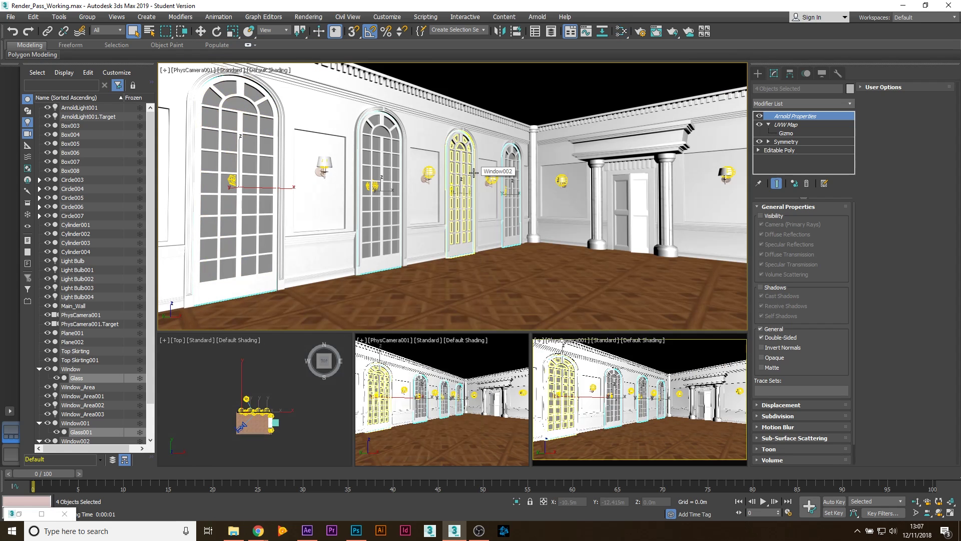
key("shift+q")
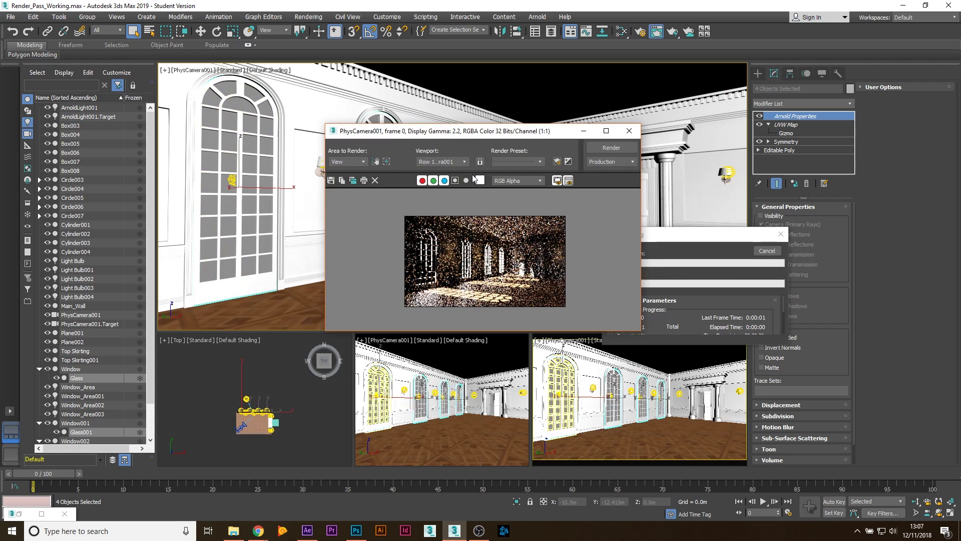
left_click(455, 181)
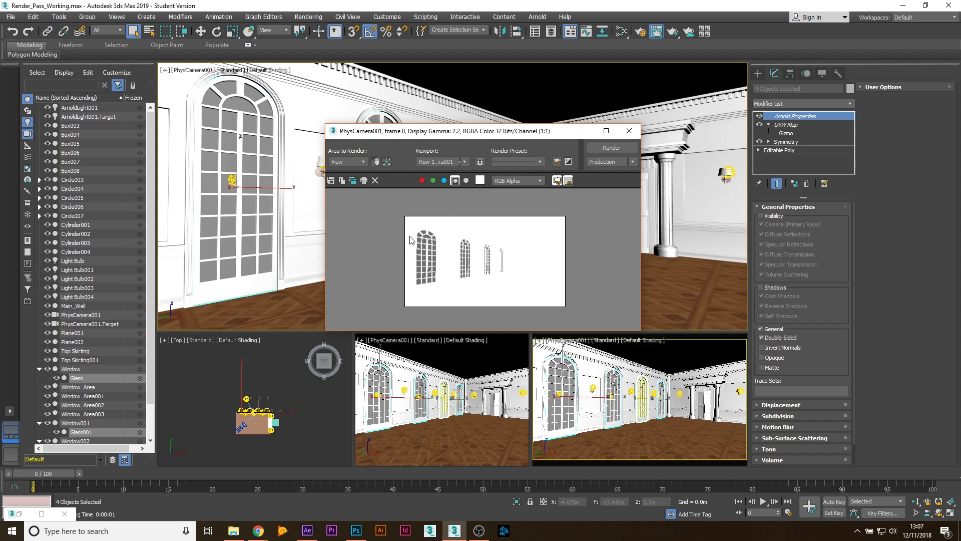
- Close the rendered frame and review the environment lighting and background settings of the Arnold renderer
left_click(626, 131)
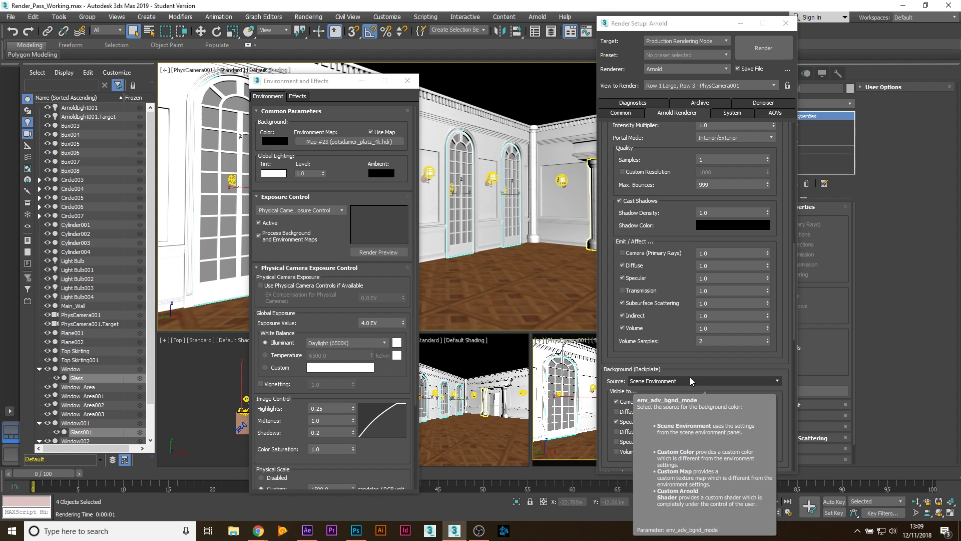
scroll(664, 383, "up", 5)
scroll(663, 383, "up", 5)
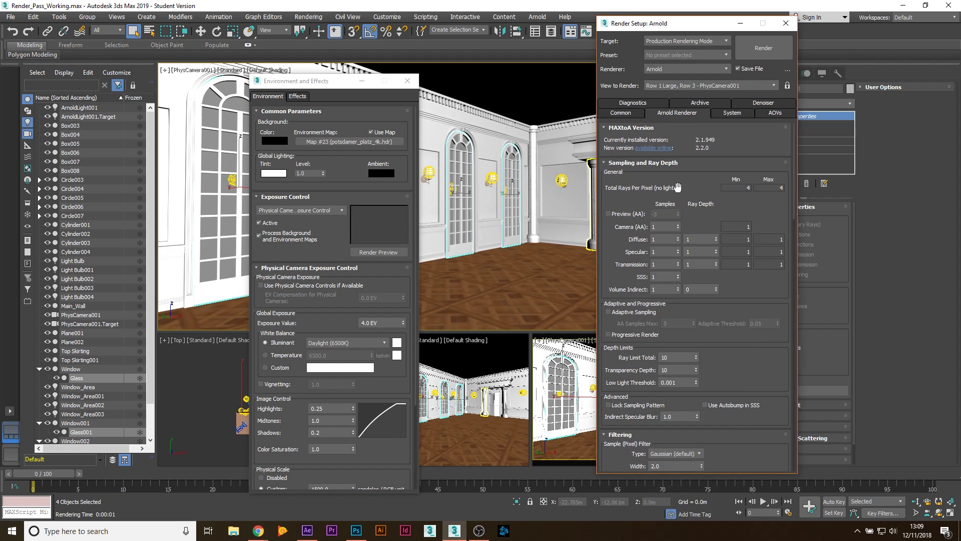
scroll(672, 382, "down", 8)
scroll(673, 382, "down", 6)
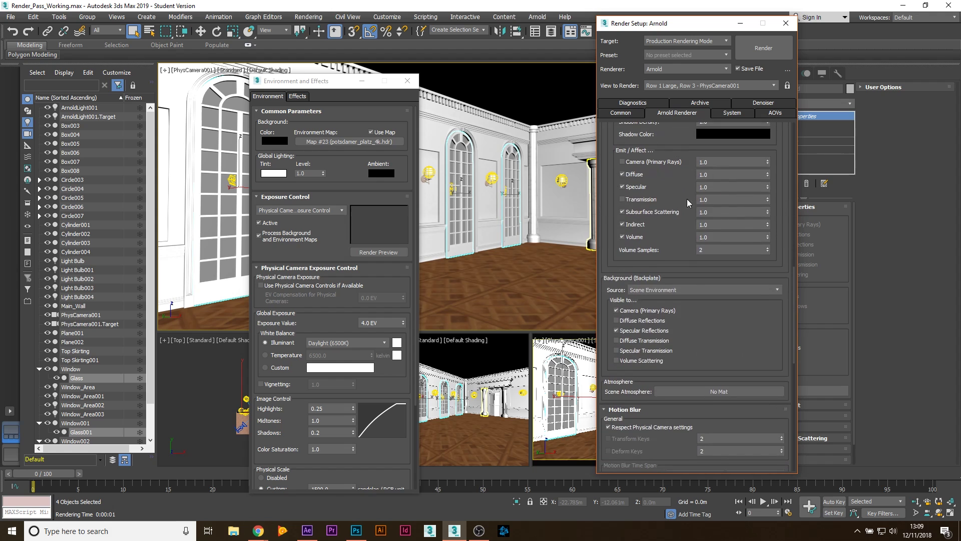
left_click(703, 290)
scroll(717, 353, "up", 6)
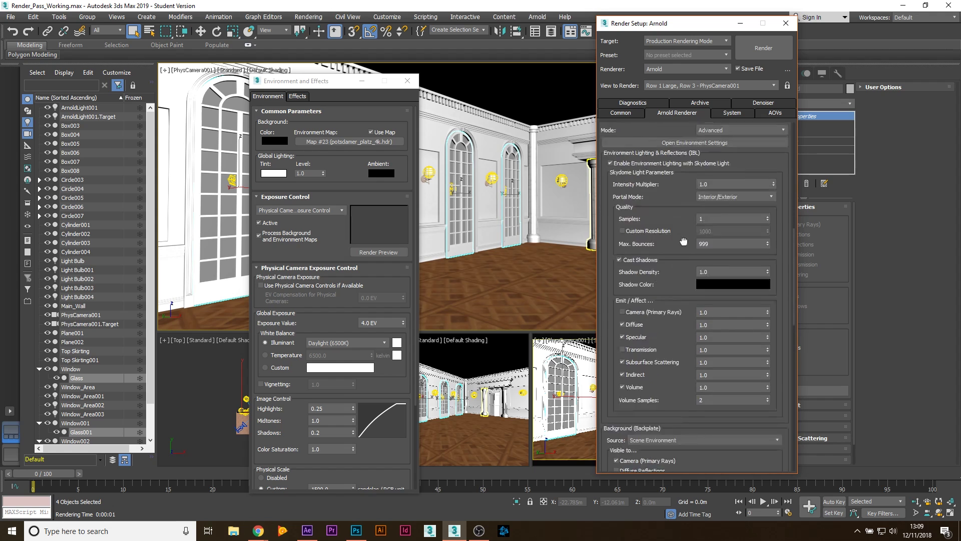
- Switch the Environment, Background & Atmosphere mode to Physically-Based and back to Advanced
left_click(741, 256)
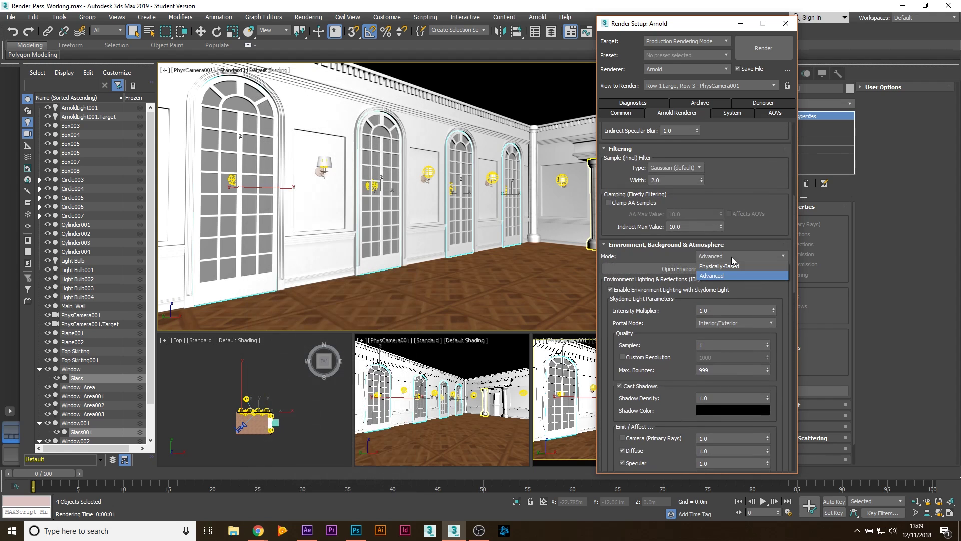
left_click(716, 270)
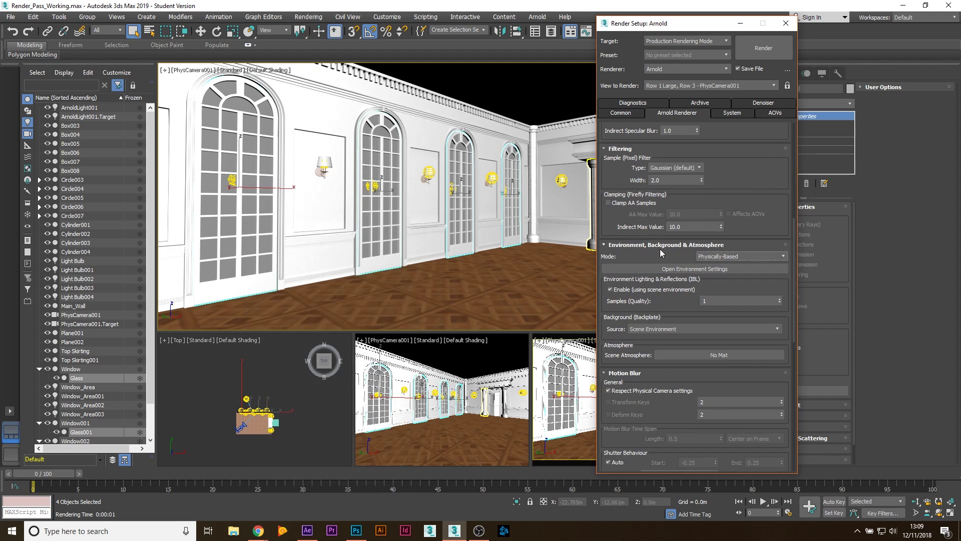
left_click(725, 245)
left_click(711, 244)
left_click(722, 256)
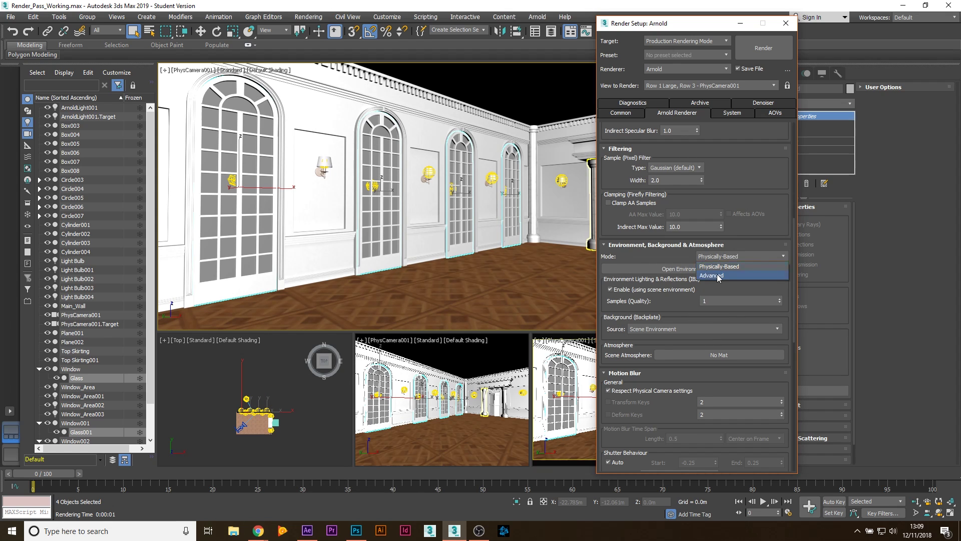
left_click(720, 278)
- Make the backplate visible to Diffuse Reflections but not Camera (Primary Rays), and render the camera view, overwriting ApartmentRender.tif
scroll(701, 370, "down", 5)
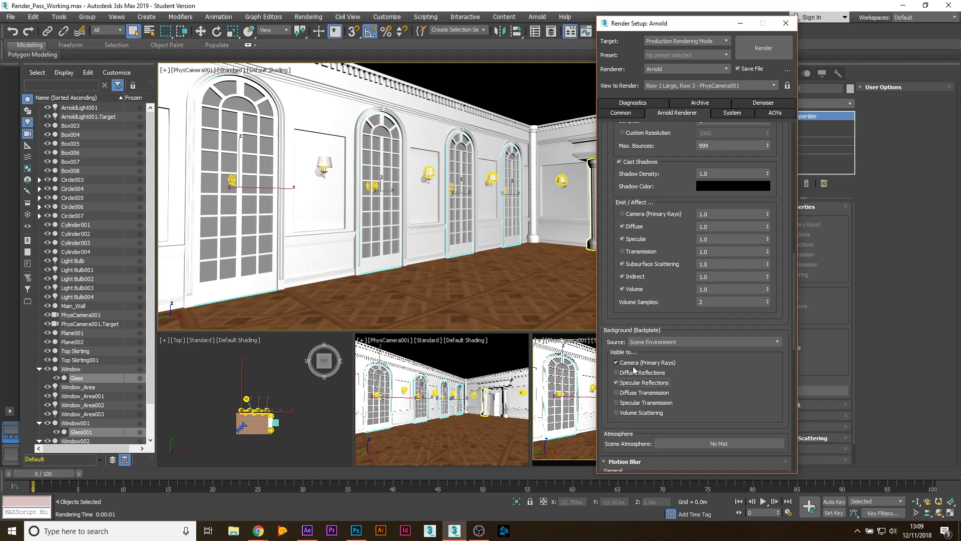
left_click(660, 373)
left_click(780, 47)
left_click(456, 277)
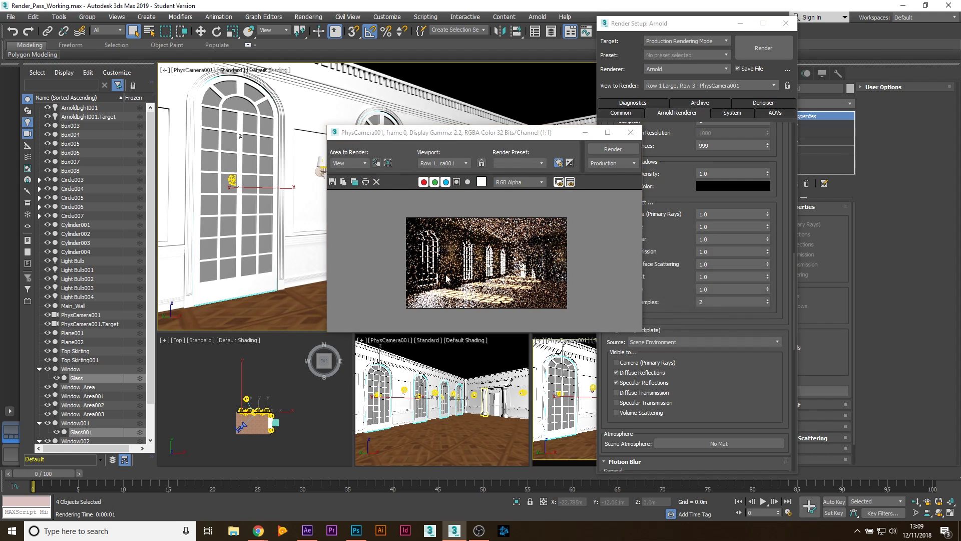
- Examine the rendered windows enlarged and in the alpha channel, and close the rendered frame
scroll(445, 273, "up", 2)
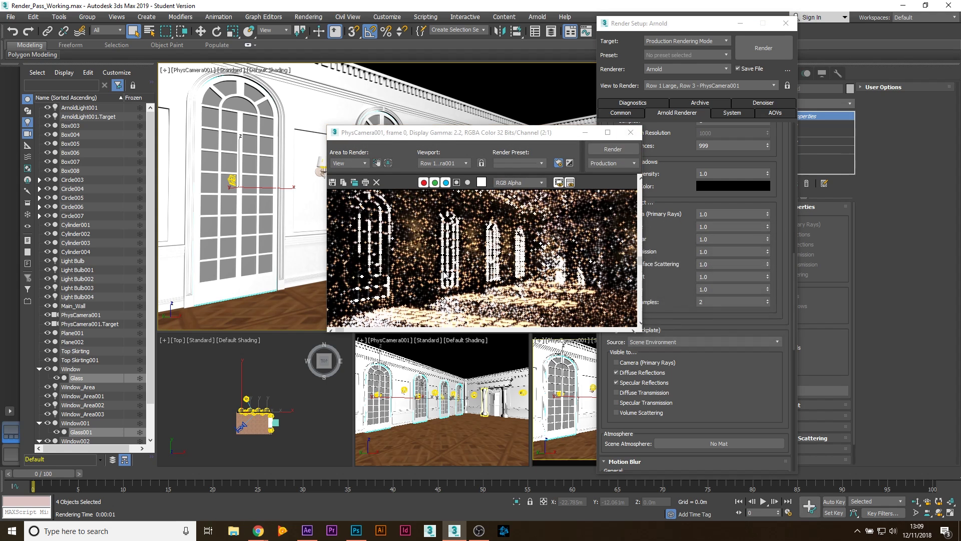
left_click(457, 183)
left_click(457, 182)
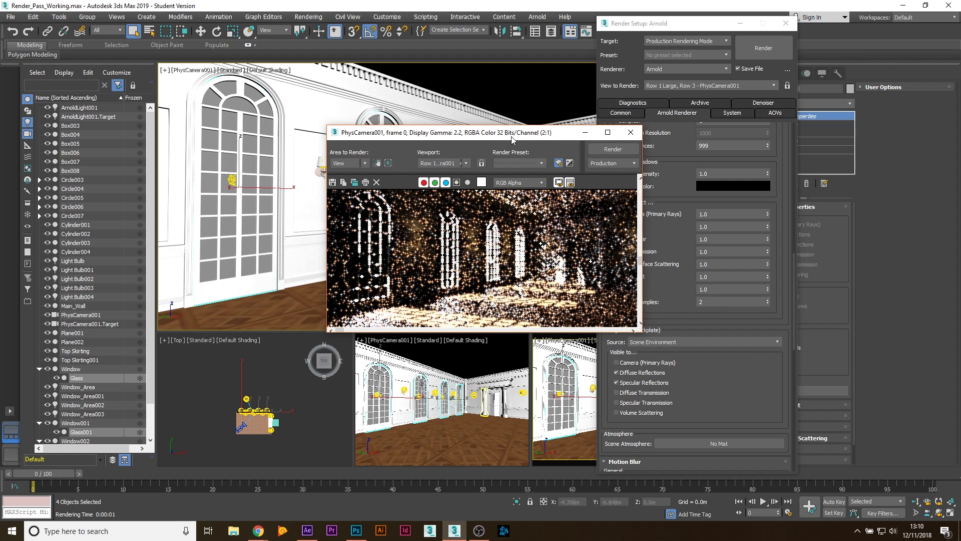
left_click_drag(513, 133, 421, 116)
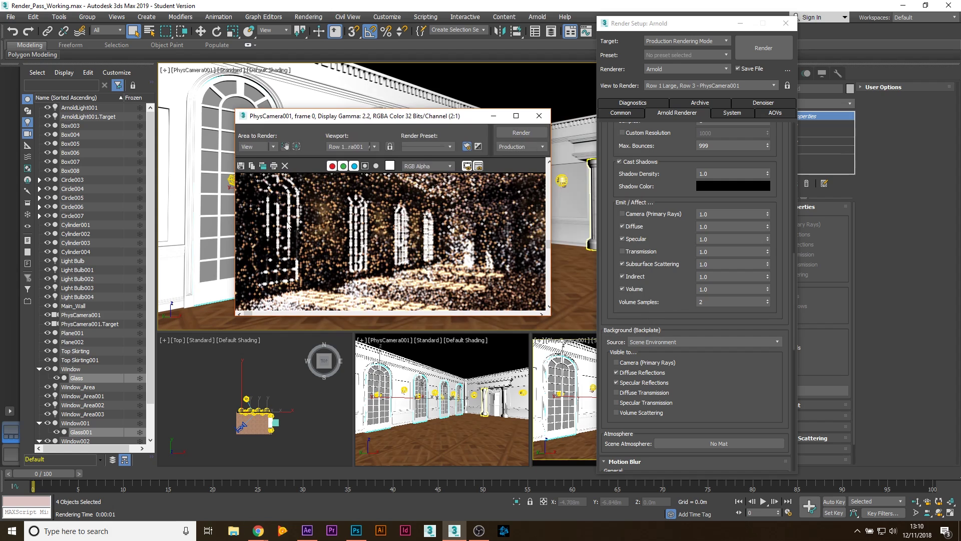
left_click(539, 115)
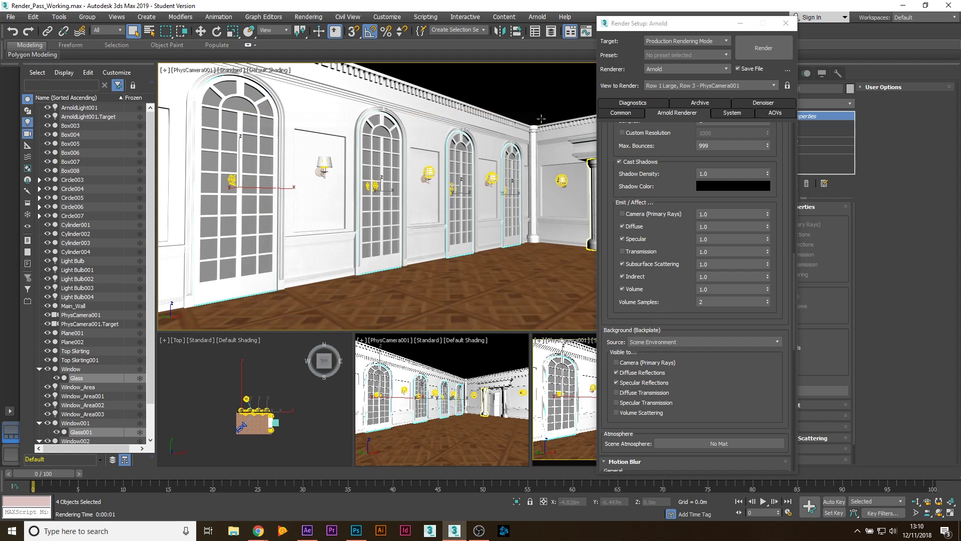
- Turn the backplate's Camera (Primary Rays) visibility back on and render again over the existing file, checking the alpha channel
left_click(617, 362)
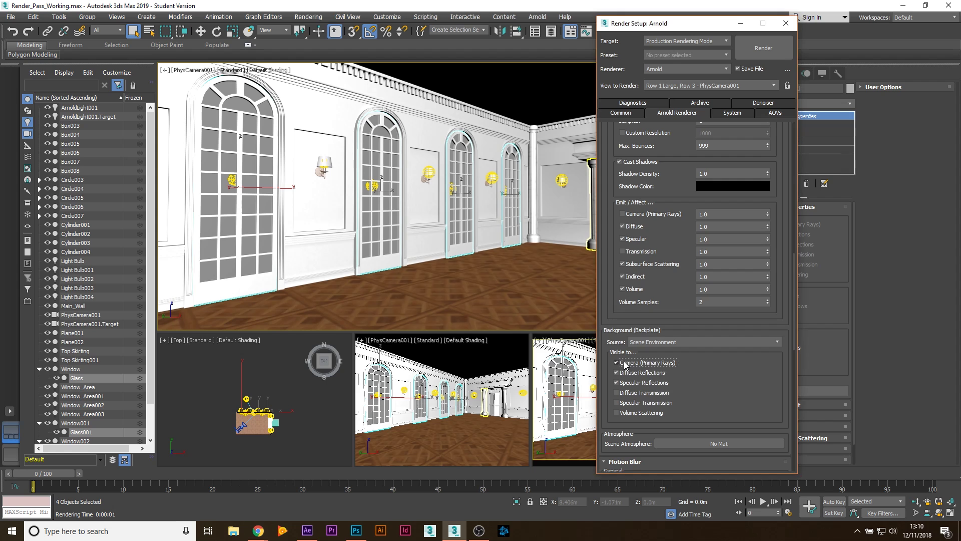
left_click(763, 44)
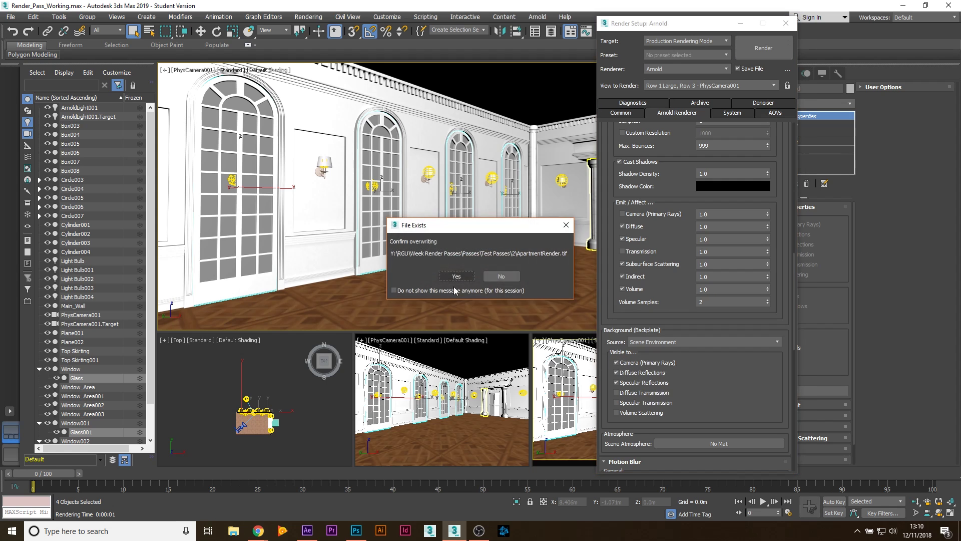
left_click(454, 278)
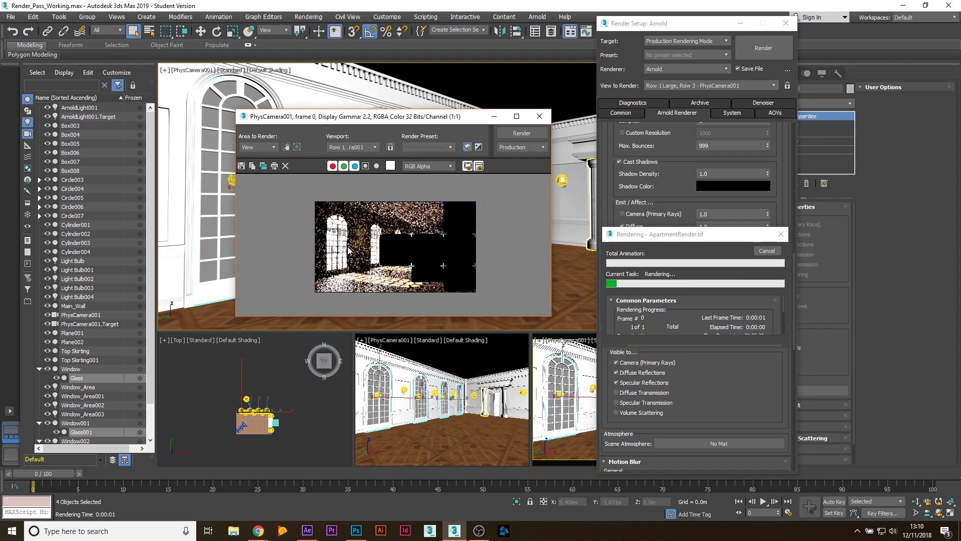
left_click(365, 167)
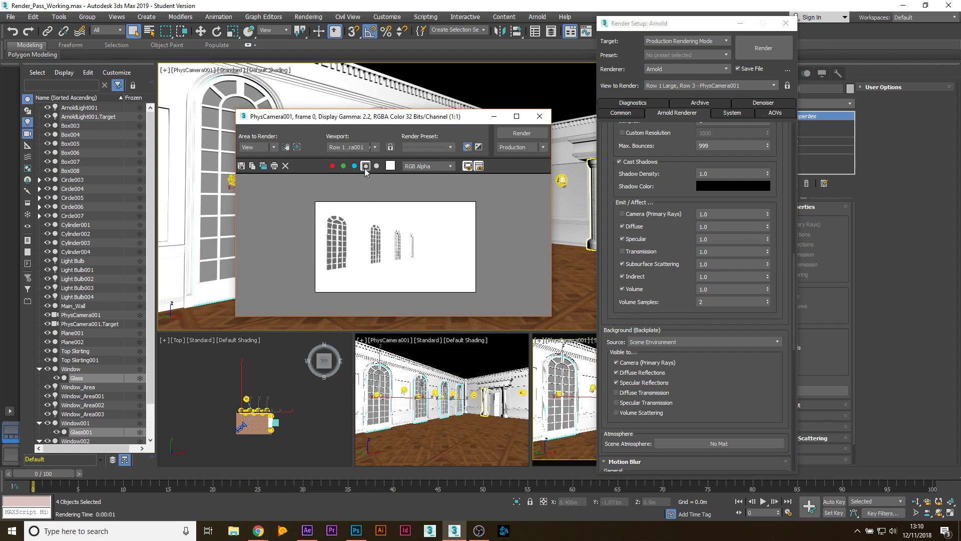
left_click(366, 166)
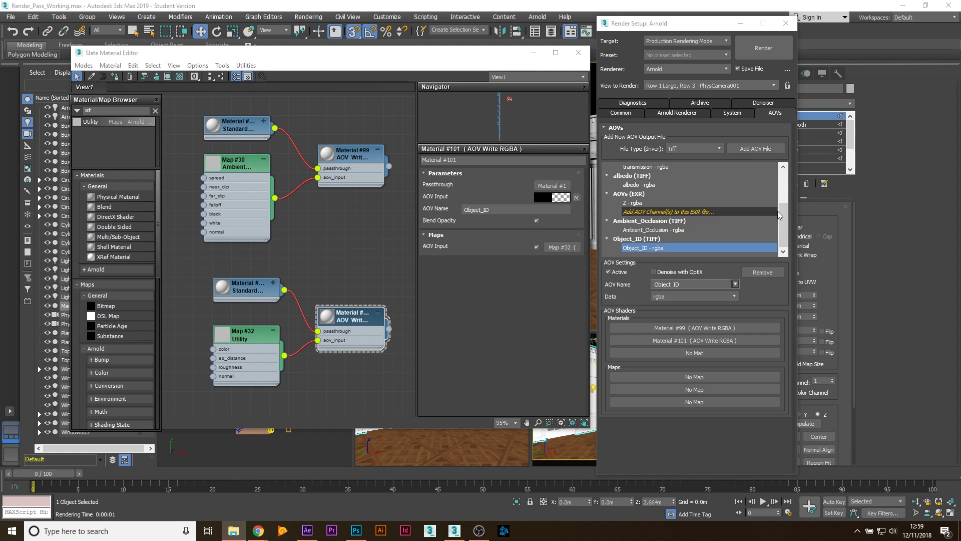
- Review the AOV list, the output size options and the Camera (AA) and Diffuse sampling settings before rendering
left_click_drag(782, 210, 661, 129)
left_click(622, 113)
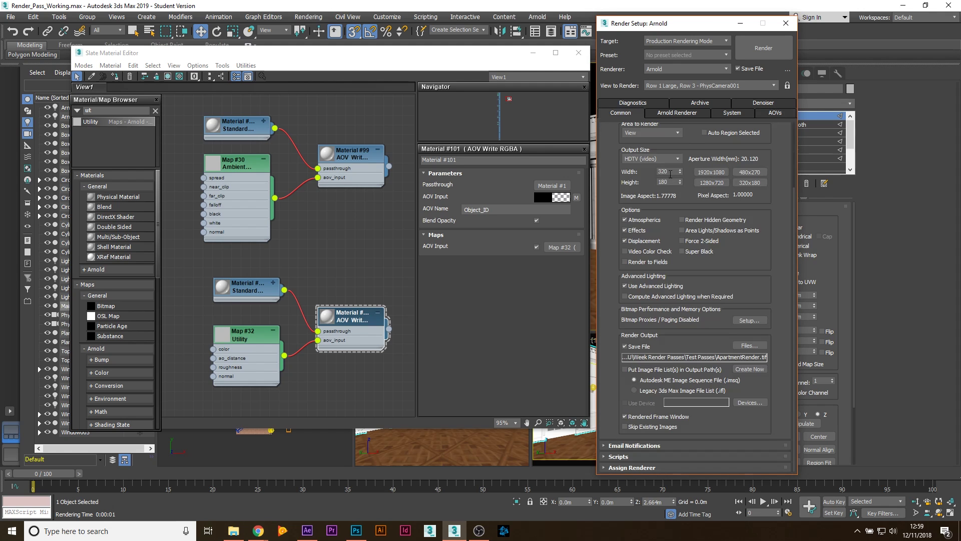
left_click(711, 183)
left_click(750, 182)
left_click(684, 114)
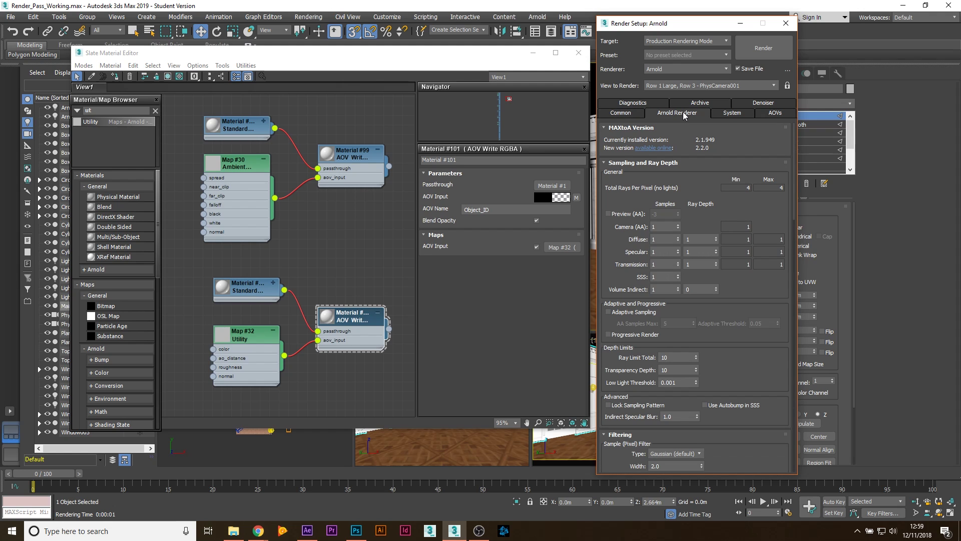
left_click(663, 226)
left_click(661, 240)
left_click(621, 113)
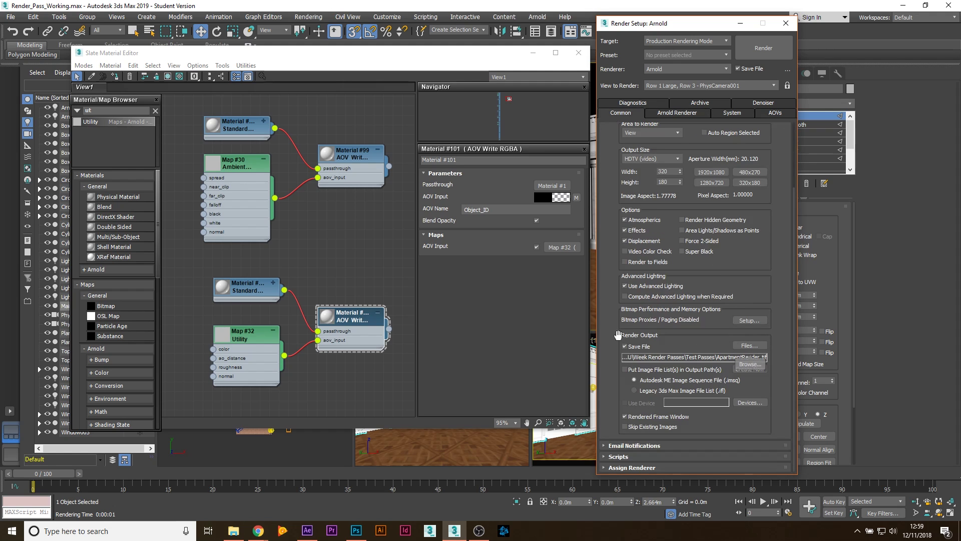
- Set the render output to ApartmentRender.tif in the Test Passes folder and render the camera view
left_click(759, 349)
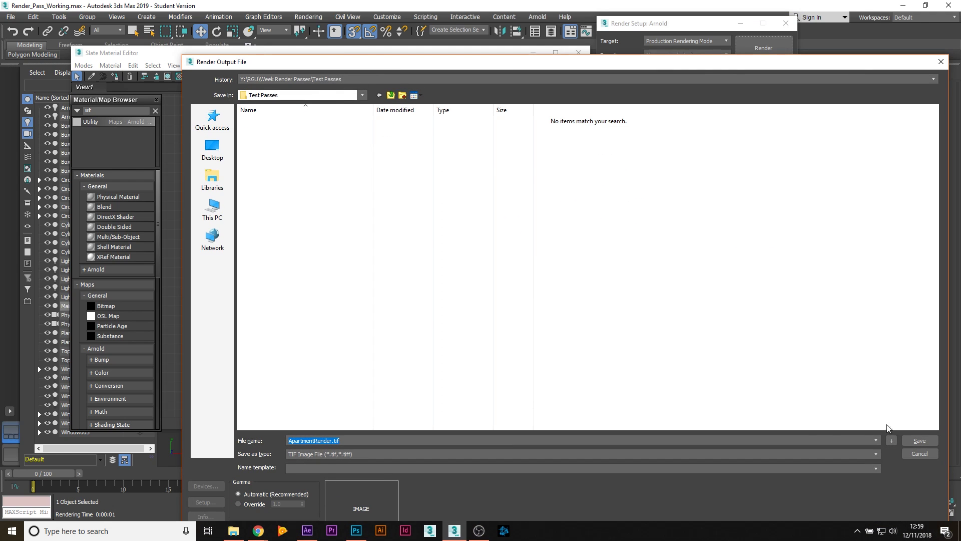
left_click(919, 441)
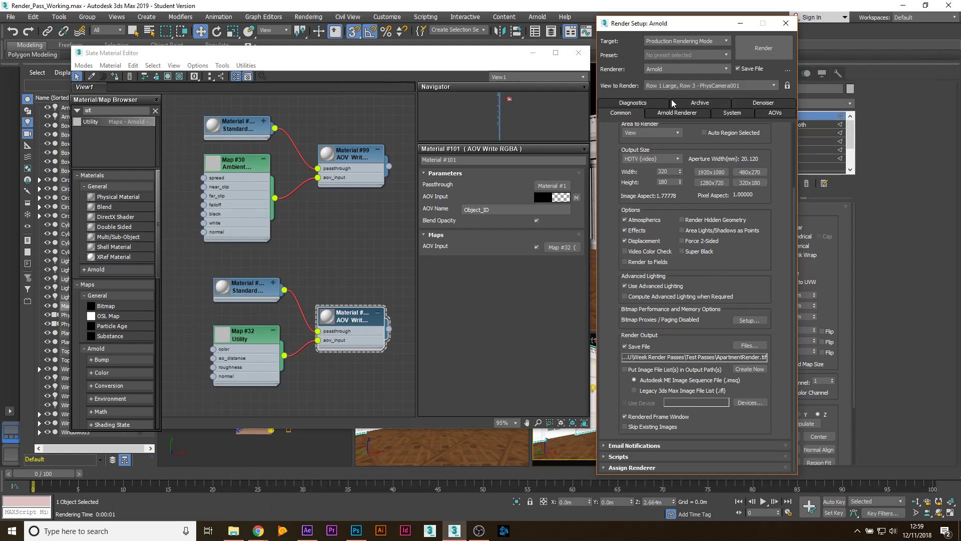
left_click(746, 47)
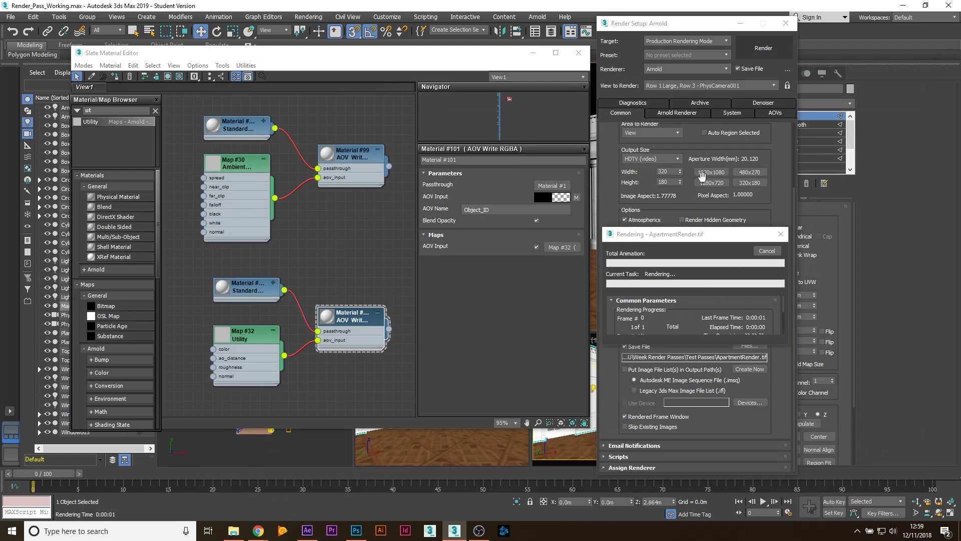
left_click_drag(711, 234, 480, 135)
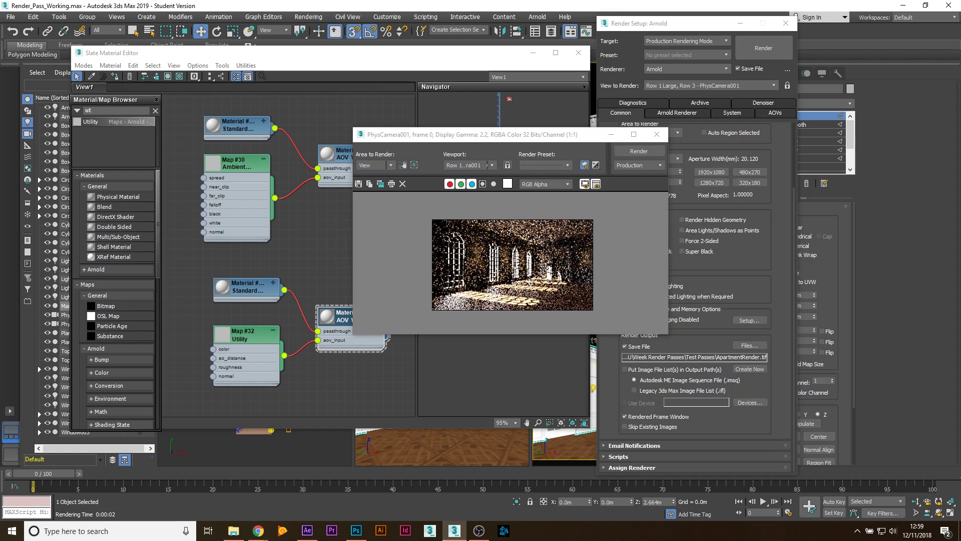
- Switch to File Explorer and examine the rendered pass files in the Test Passes folder
left_click(233, 531)
left_click_drag(700, 210, 287, 32)
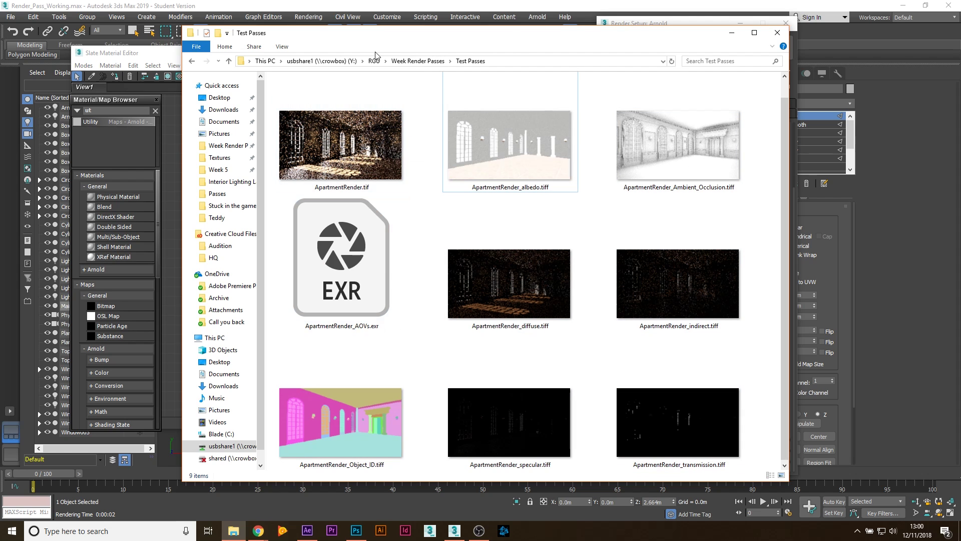
left_click_drag(673, 36, 620, 38)
left_click_drag(422, 39, 373, 35)
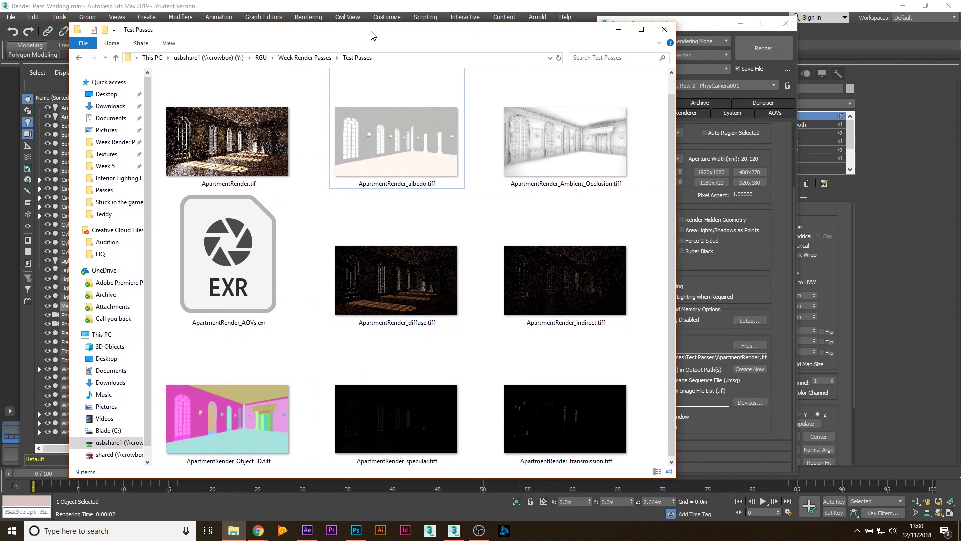
left_click(190, 145)
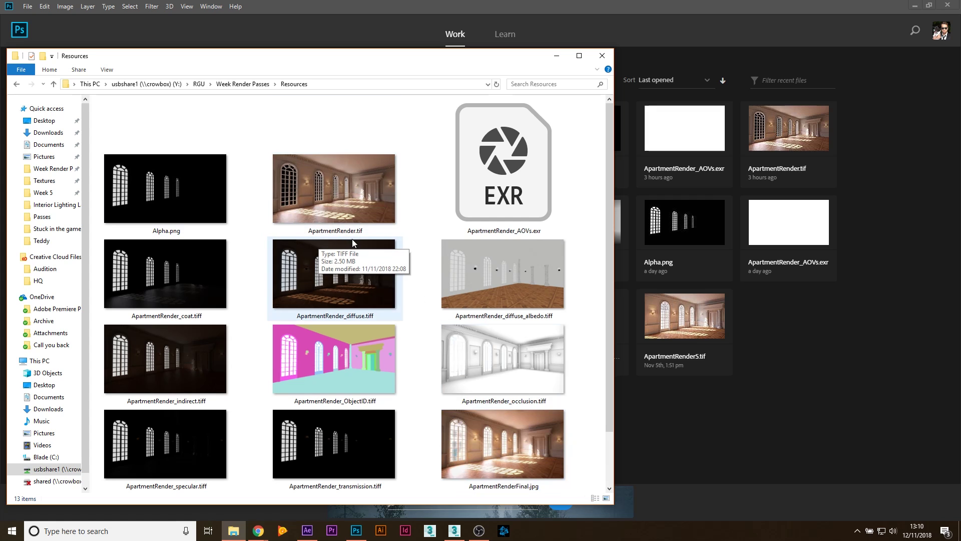
- Open ApartmentRender.tif from the Resources folder in Photoshop and minimize the folder window
left_click(512, 470)
left_click(322, 217)
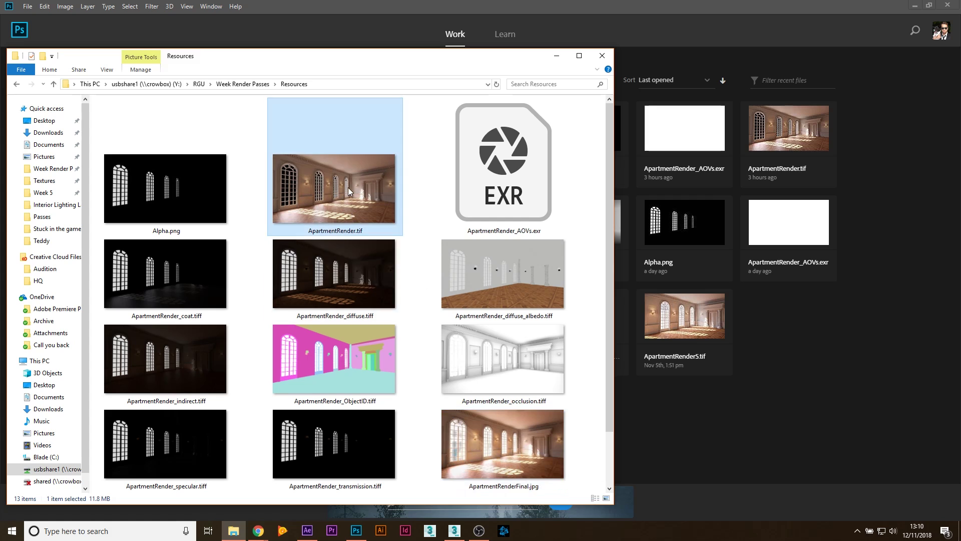
left_click_drag(311, 198, 797, 391)
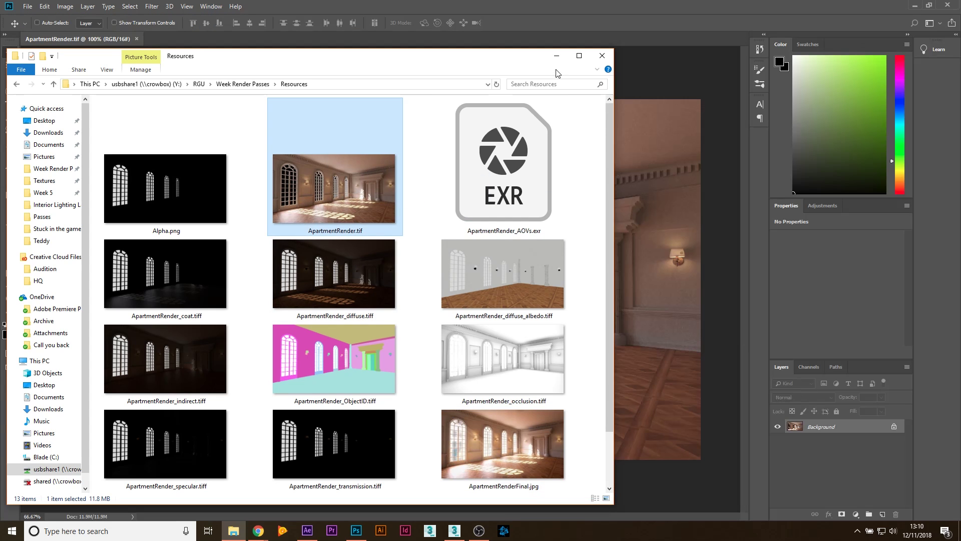
left_click(557, 55)
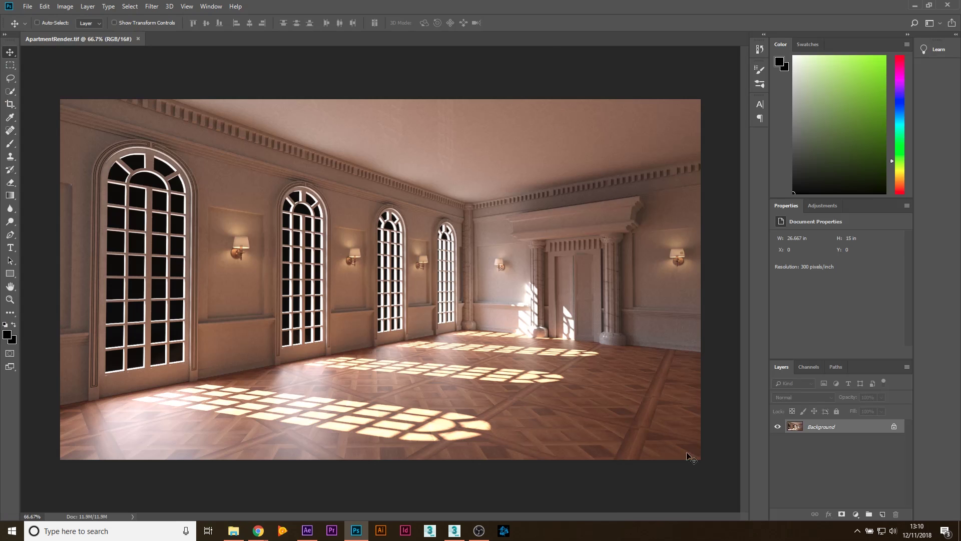
- Convert the locked Background into a regular layer, and bring back the Resources folder window and move it clear of the image
double_click(815, 429)
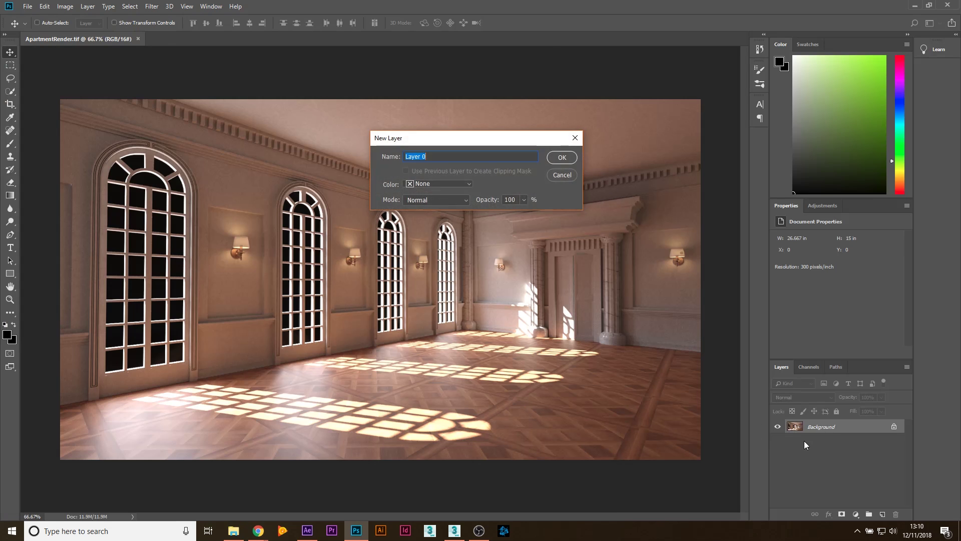
key("Return")
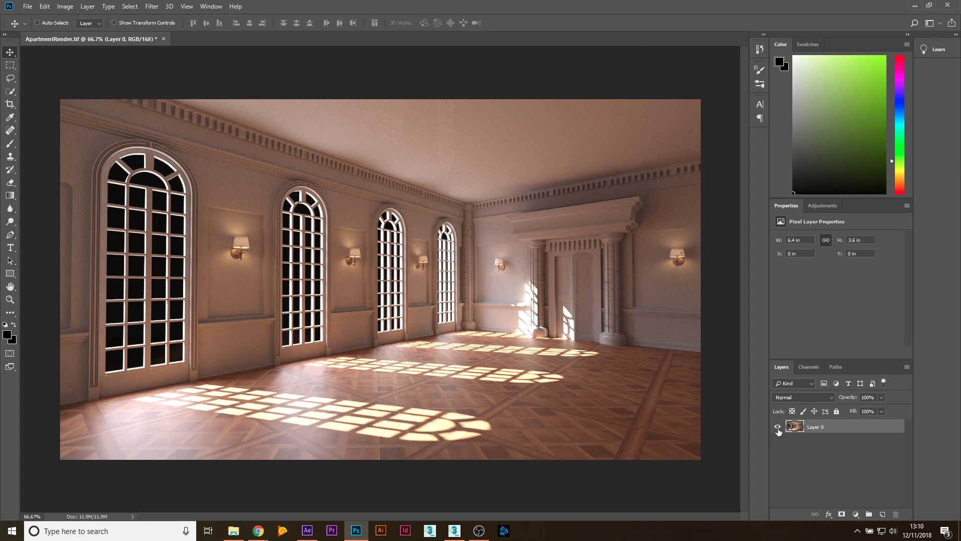
left_click(233, 530)
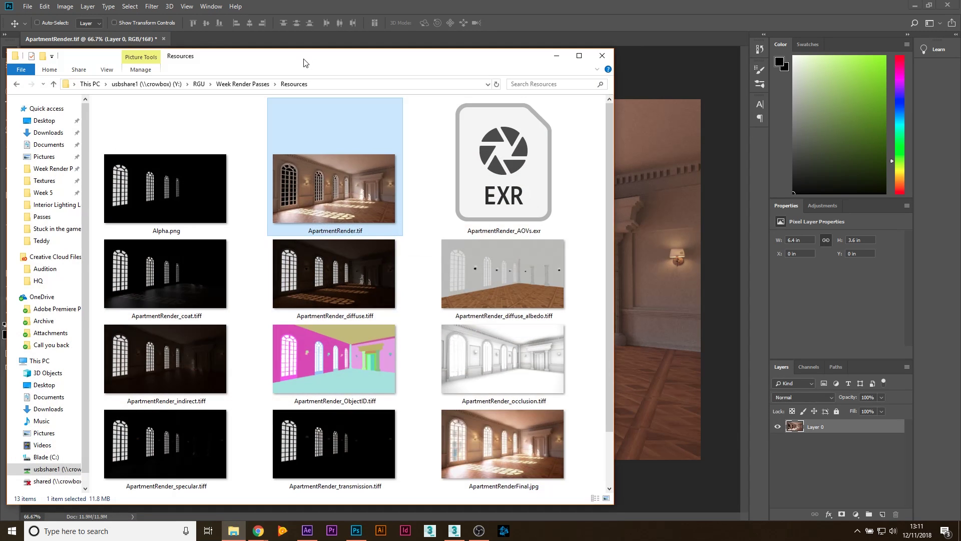
left_click_drag(342, 290, 640, 263)
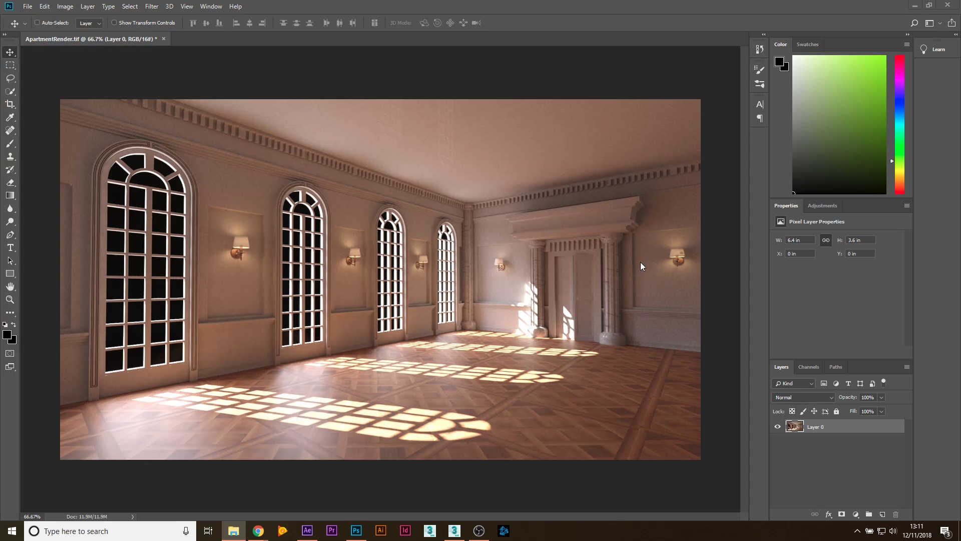
- Place the ApartmentRender_diffuse pass as a layer and move it beneath Layer 0
key("Return")
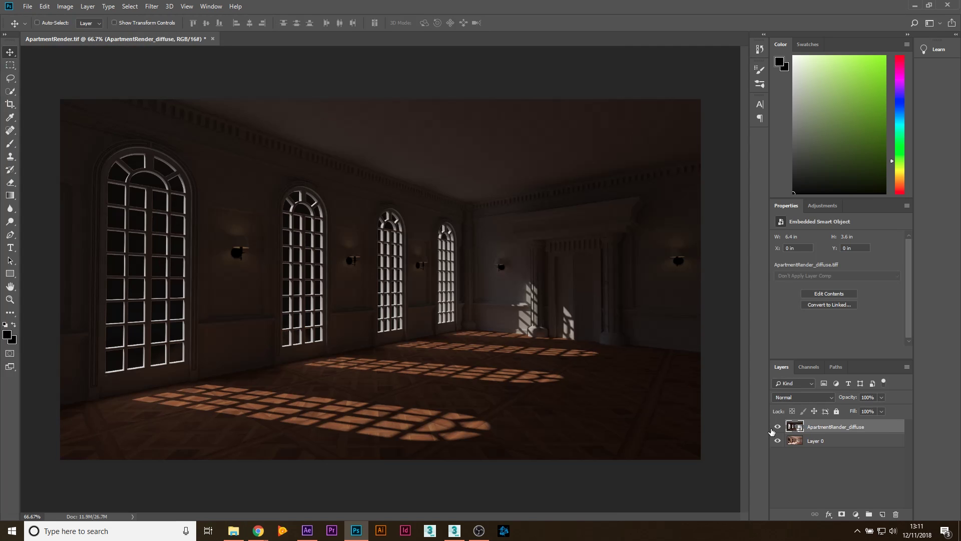
left_click_drag(812, 435, 806, 441)
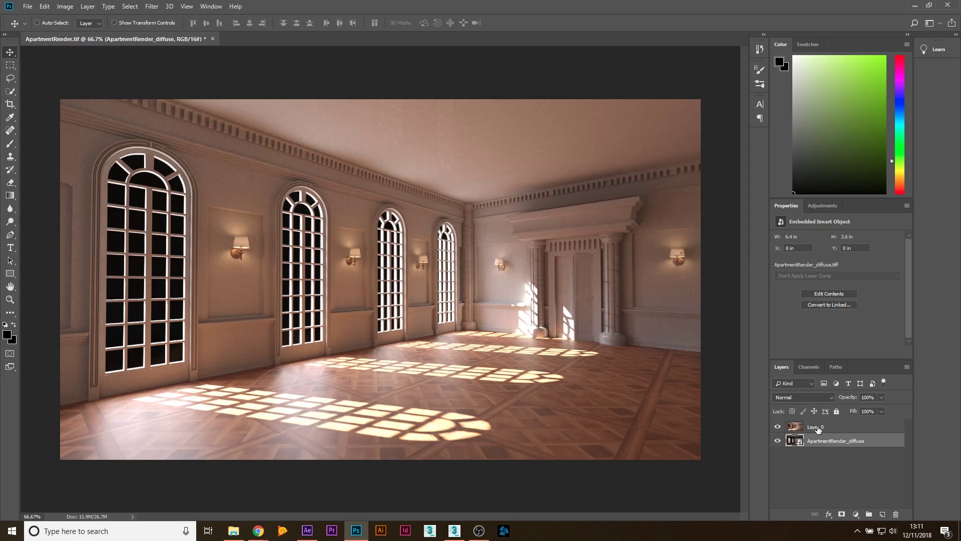
- Rename Layer 0 as Beuaty and hide it
double_click(818, 427)
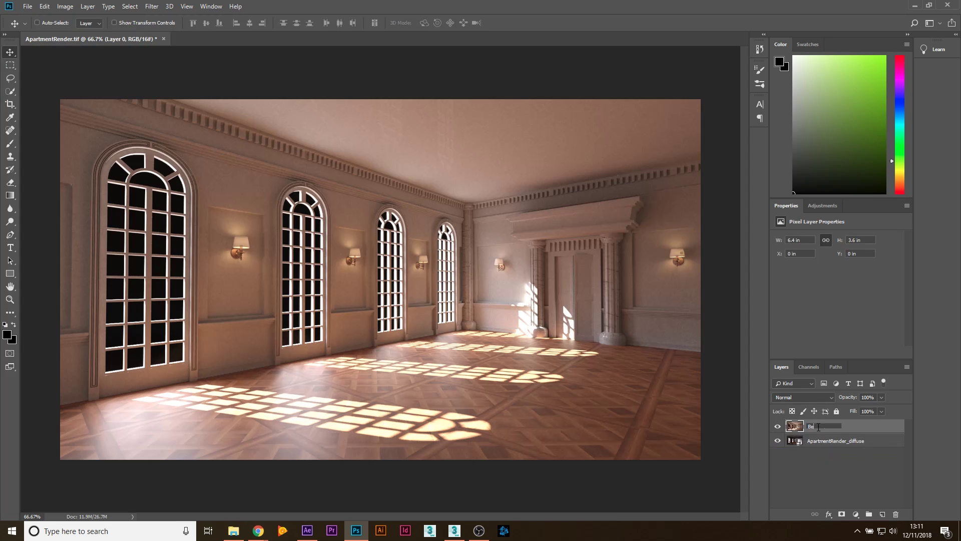
type("Beuaty")
key("Return")
left_click(777, 427)
double_click(813, 440)
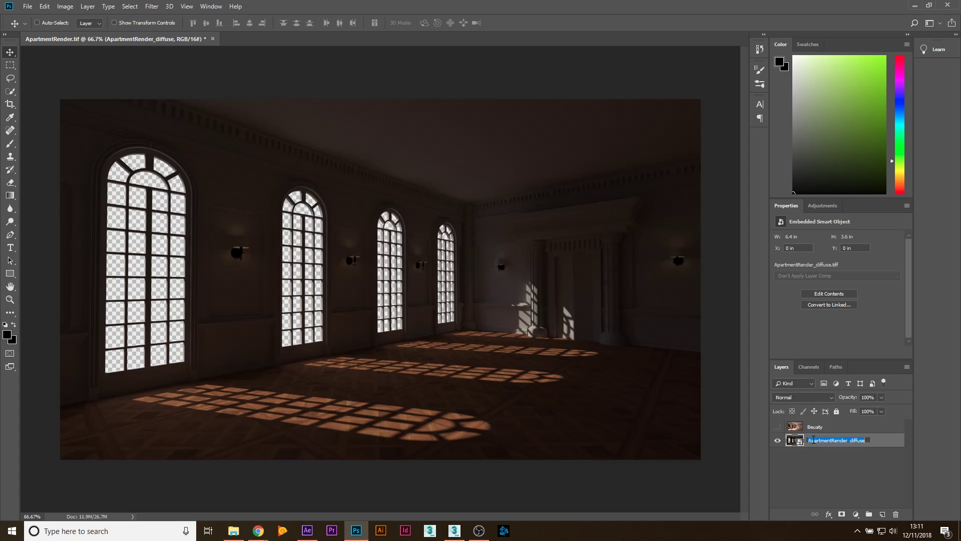
left_click(833, 468)
left_click(821, 444)
- Place ApartmentRender_indirect.tiff from the Resources folder above the diffuse layer and set its blend mode to Screen
left_click(238, 534)
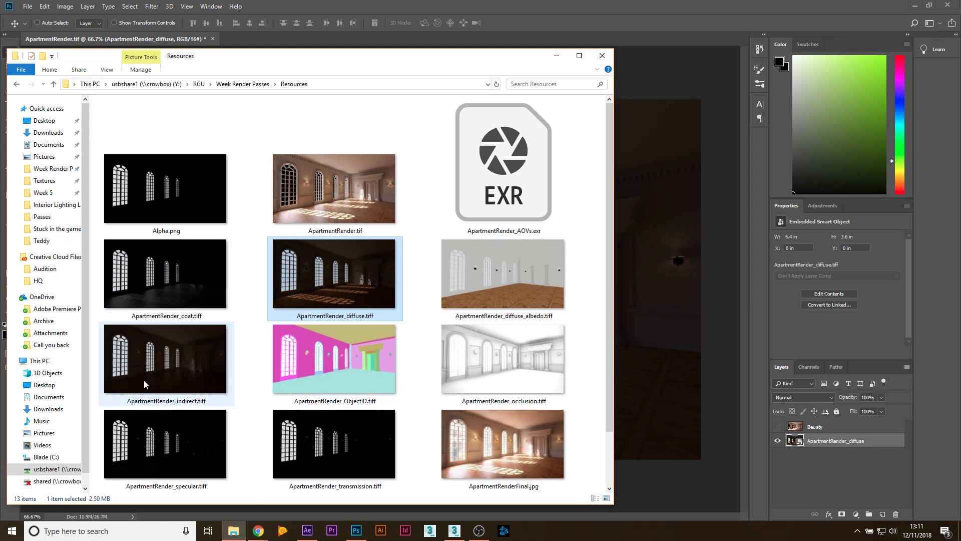
left_click_drag(149, 371, 672, 323)
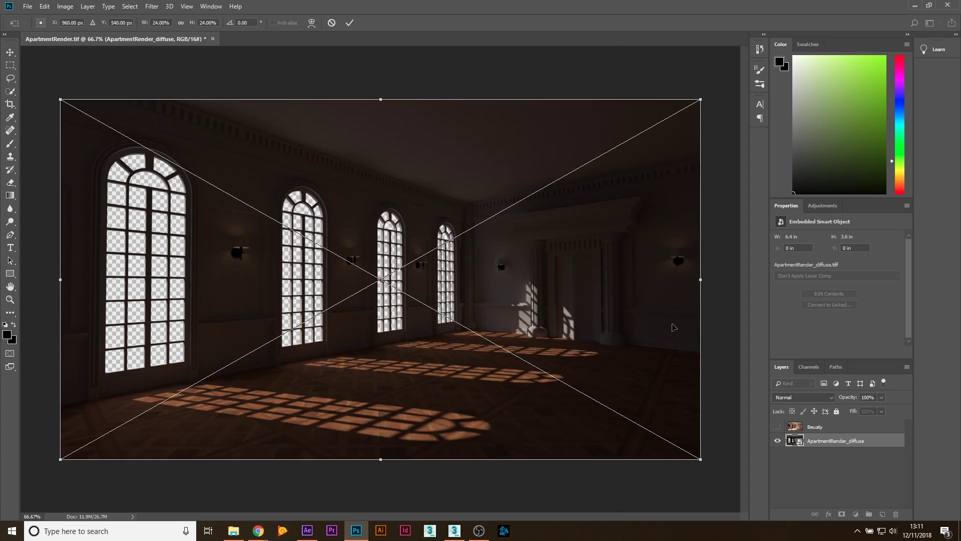
key("Return")
left_click(799, 396)
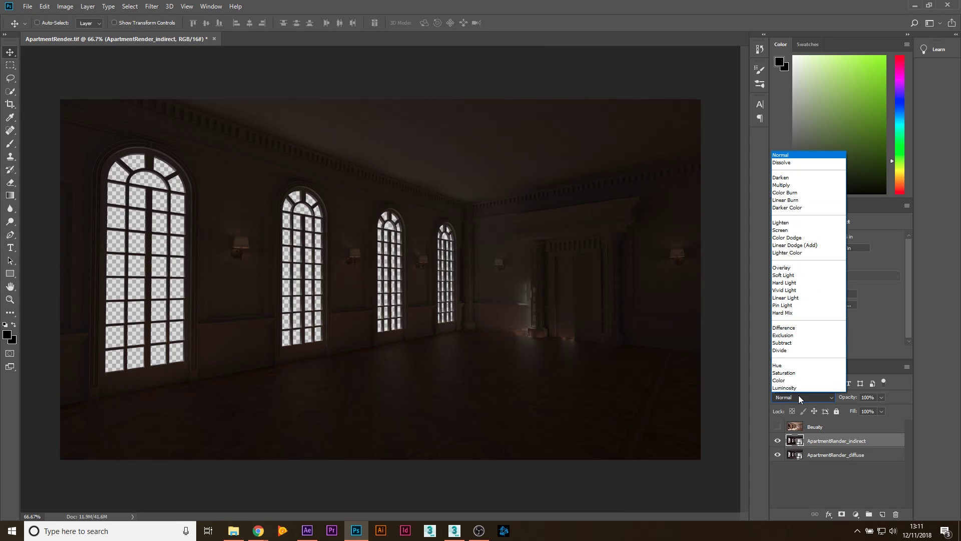
left_click(781, 230)
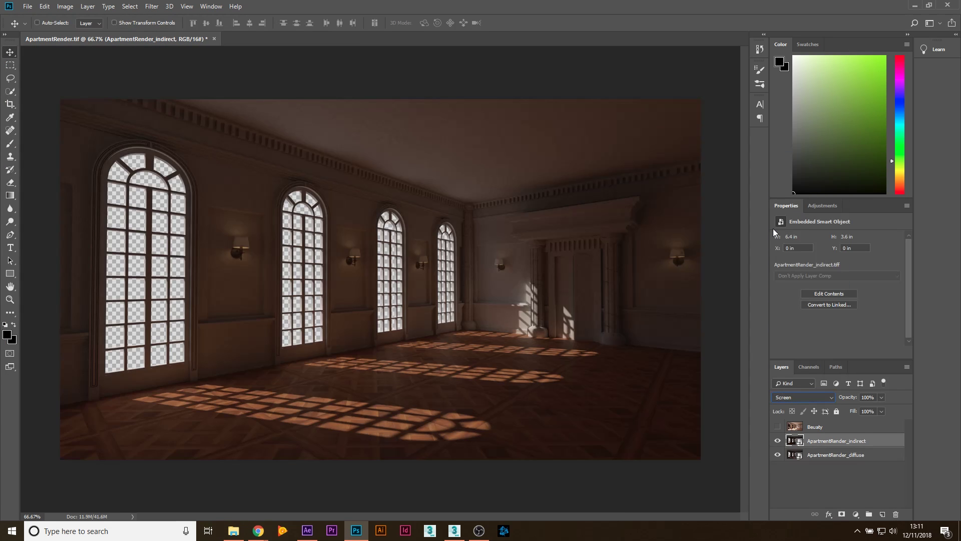
- Compare the image with and without the indirect layer by toggling its visibility, leaving it shown
left_click(778, 441)
left_click(778, 442)
left_click(778, 441)
left_click(778, 441)
left_click(778, 441)
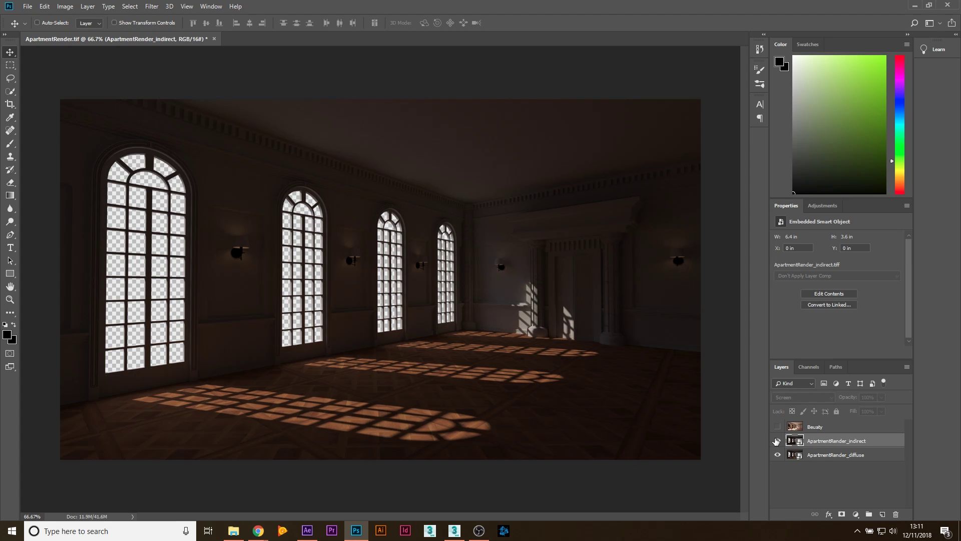
left_click(778, 440)
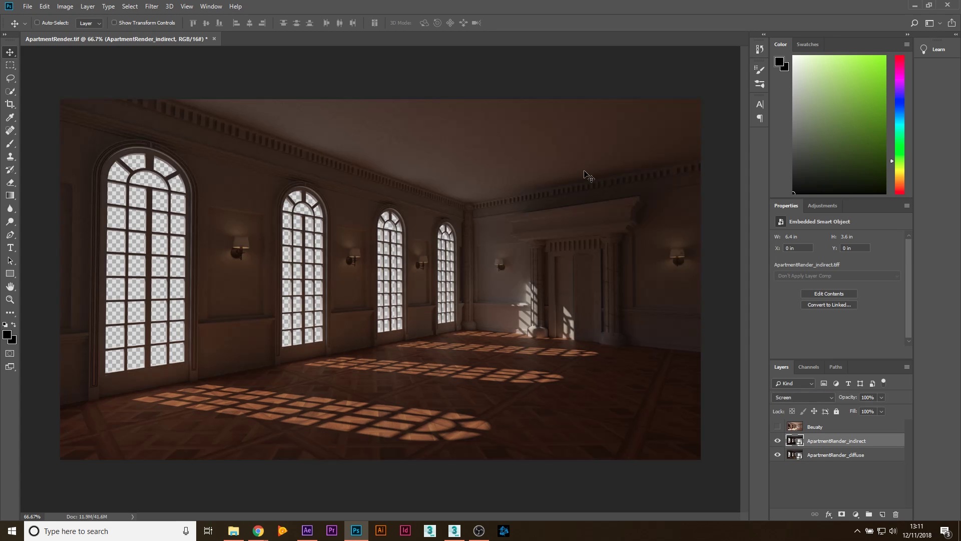
left_click(778, 441)
left_click(778, 440)
- Place ApartmentRender_specular.tiff from the Resources folder above the indirect layer and set its blend mode to Screen
key("alt+Tab")
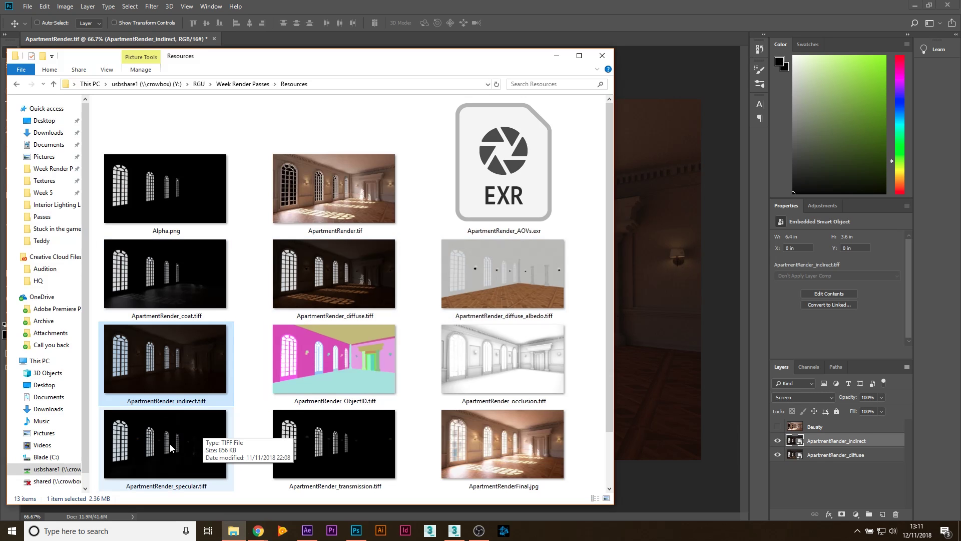
left_click_drag(170, 447, 659, 288)
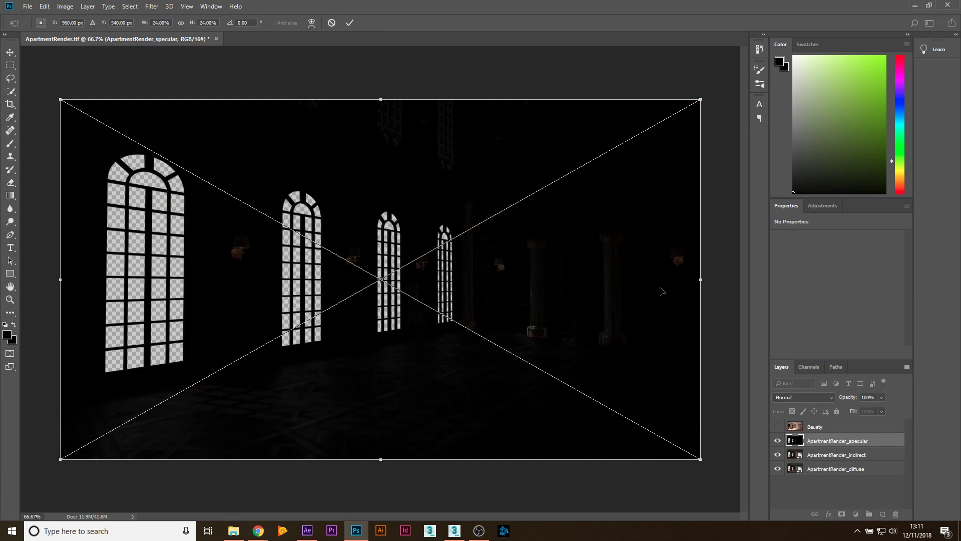
left_click(808, 397)
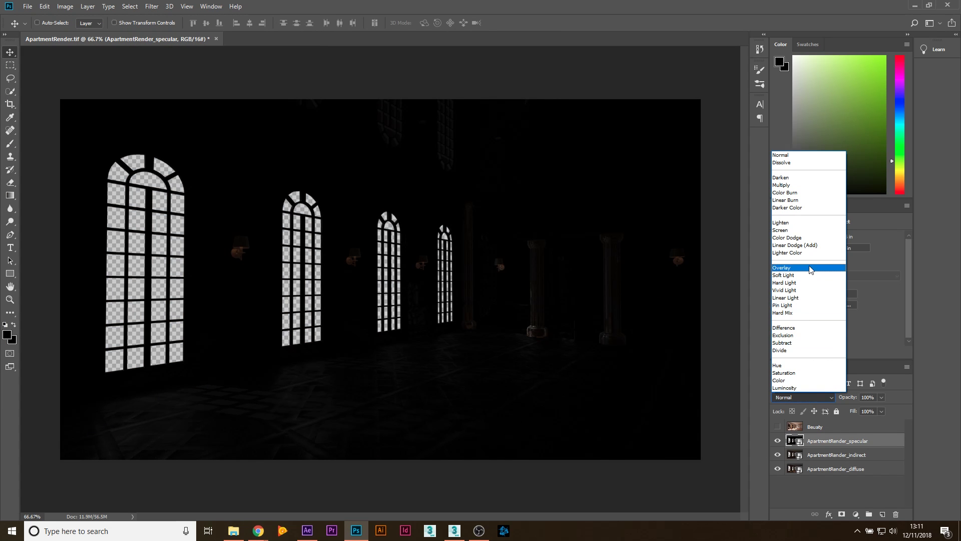
left_click(809, 230)
- Compare the image with and without the specular layer by toggling its visibility, leaving it shown
left_click(777, 441)
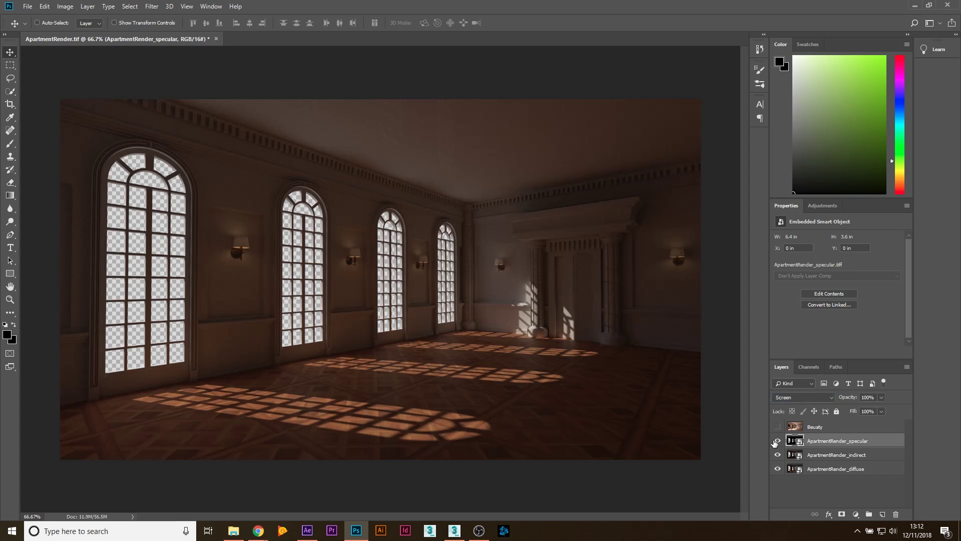
left_click(778, 441)
left_click(777, 441)
left_click(778, 441)
left_click(775, 441)
left_click(776, 441)
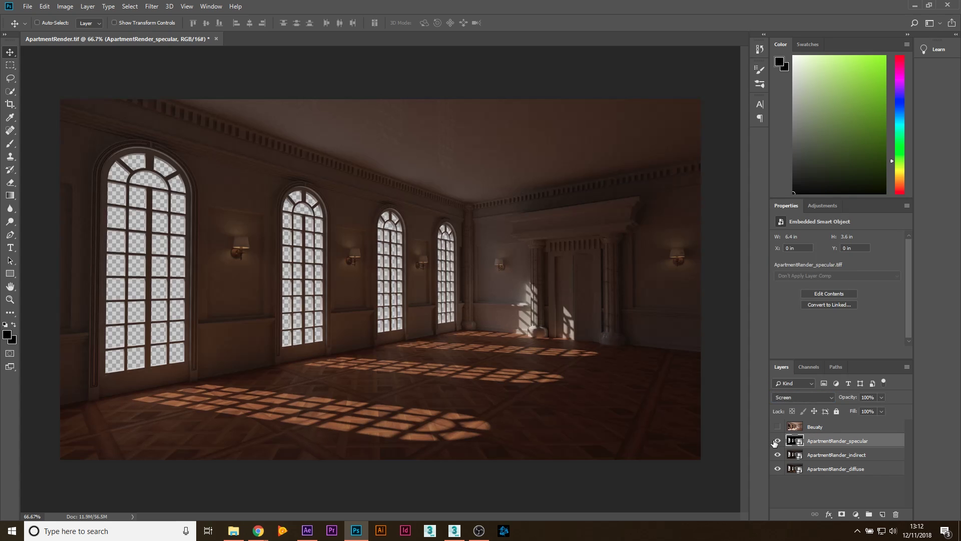
left_click(776, 441)
left_click(776, 441)
- Place ApartmentRender_coat.tiff from the Resources folder above the specular layer and set its blend mode to Screen
left_click(234, 531)
left_click_drag(122, 290, 664, 232)
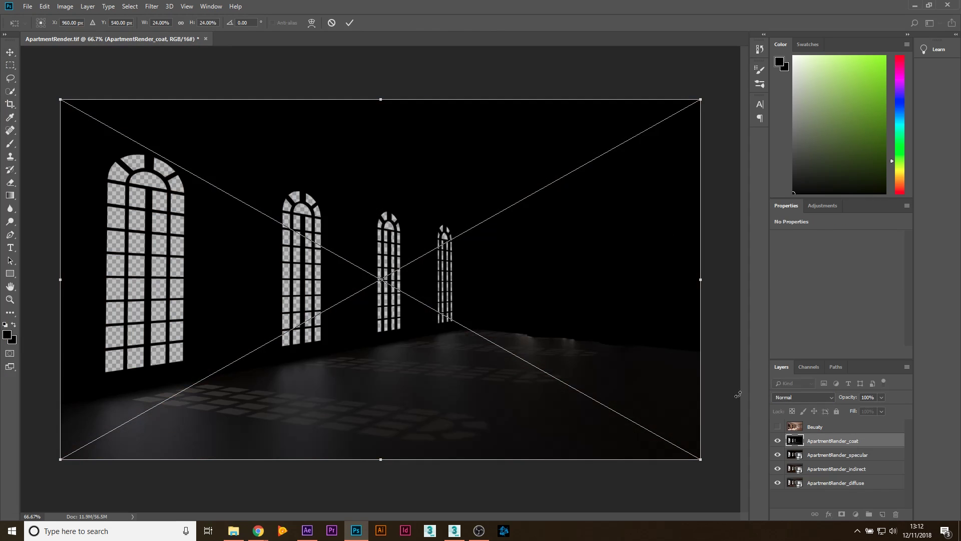
key("Return")
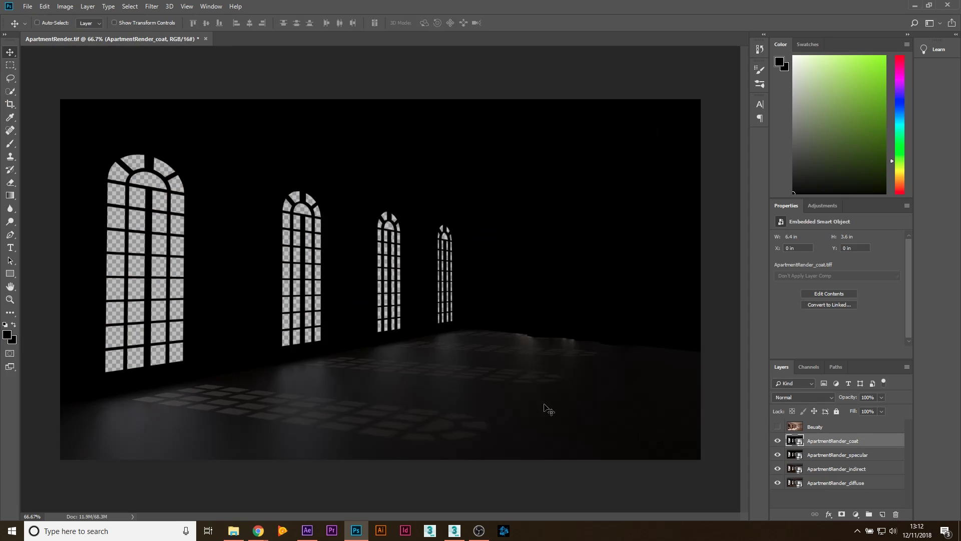
left_click(812, 398)
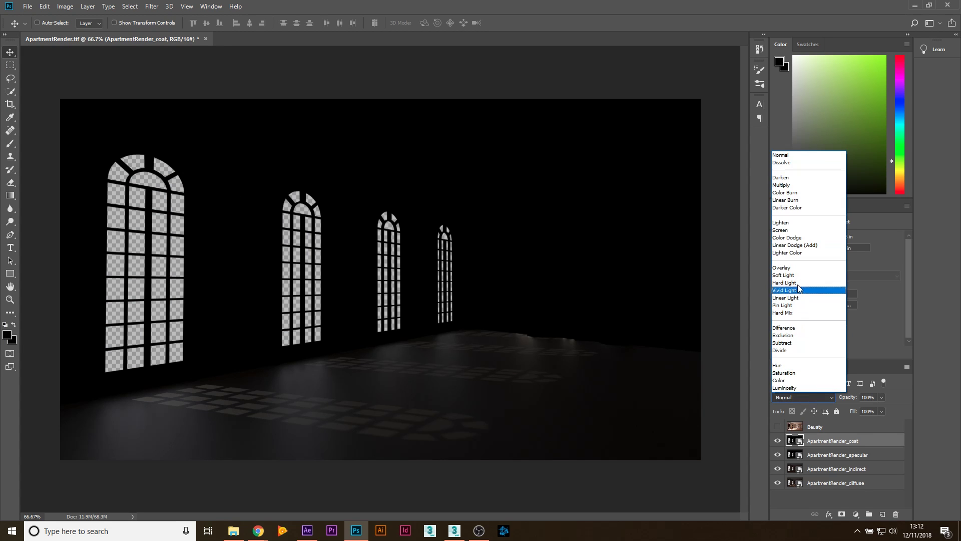
left_click(804, 231)
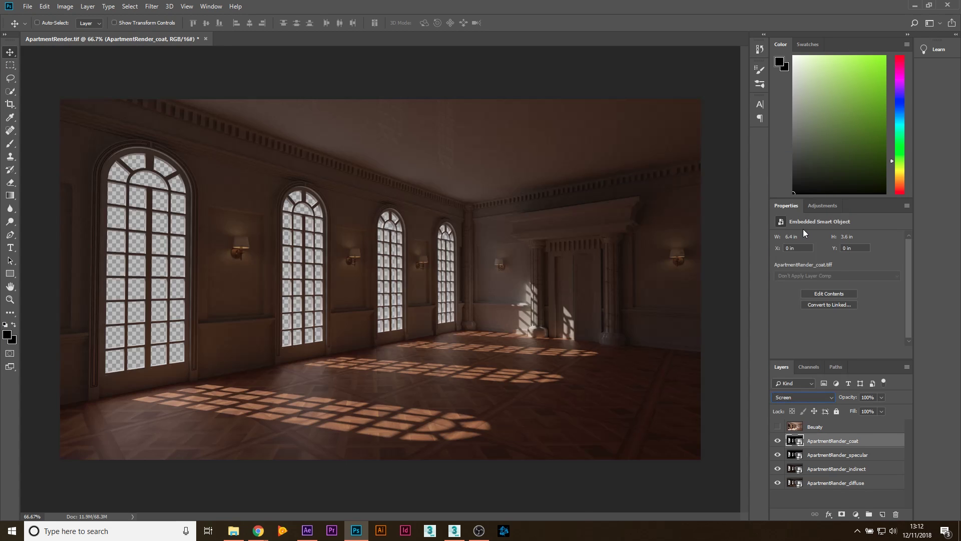
- Compare the image with and without the coat layer by toggling its visibility, leaving it shown
left_click(777, 441)
left_click(777, 441)
left_click(776, 442)
left_click(776, 442)
- Place ApartmentRender_transmission.tiff from the Resources folder above the coat layer and set its blend mode to Screen
key("alt+Tab")
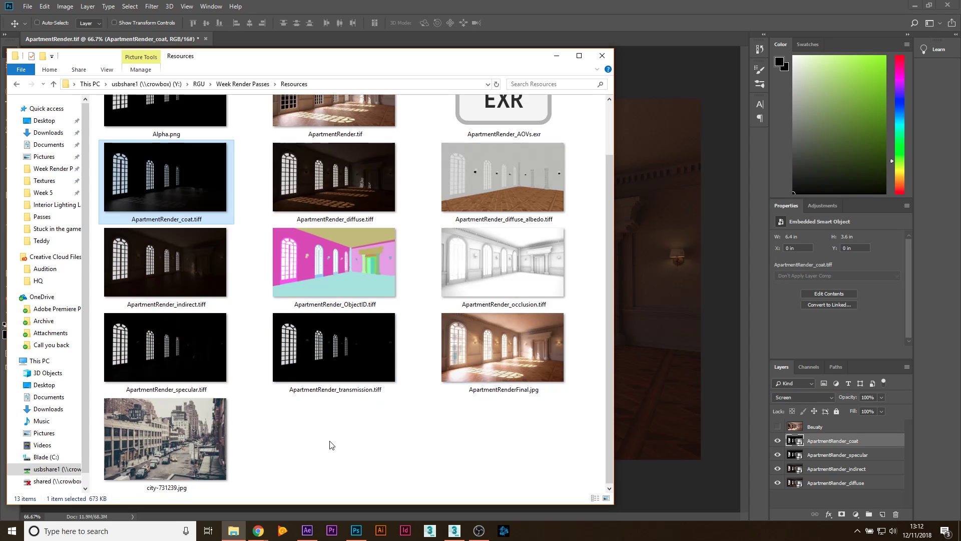
left_click_drag(334, 368, 625, 248)
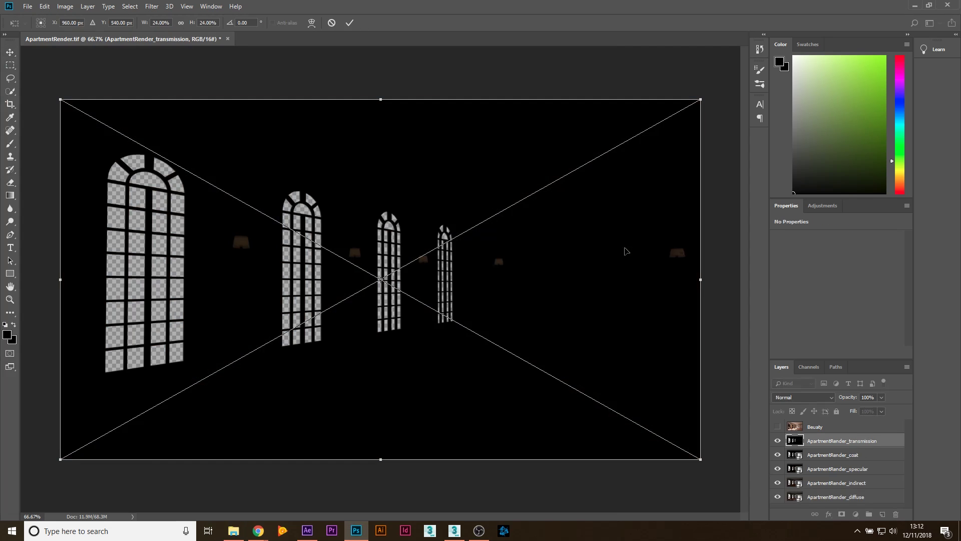
key("Return")
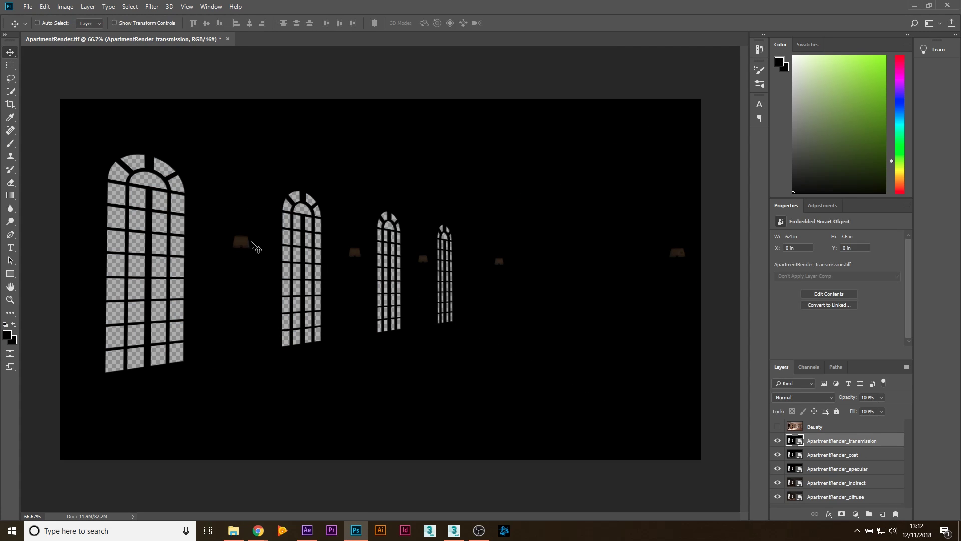
left_click(793, 400)
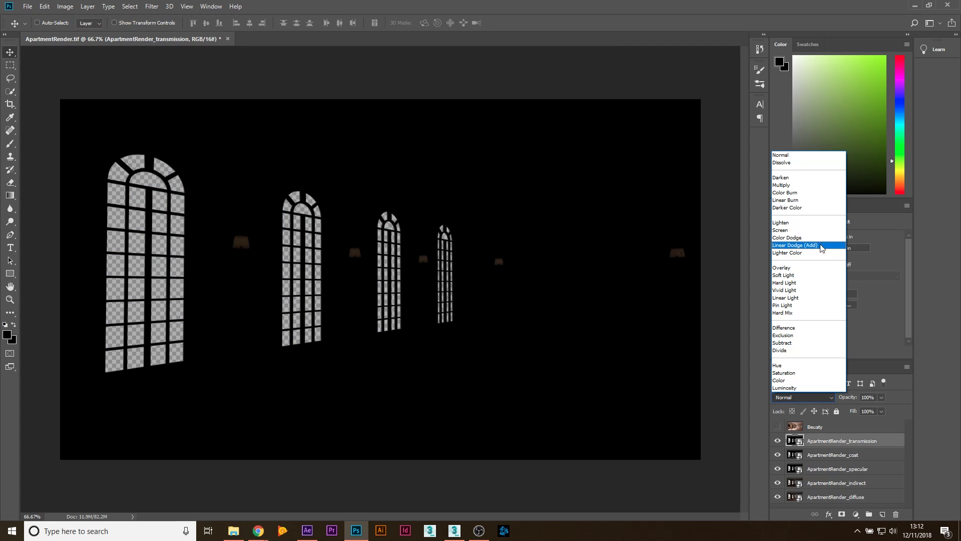
left_click(803, 229)
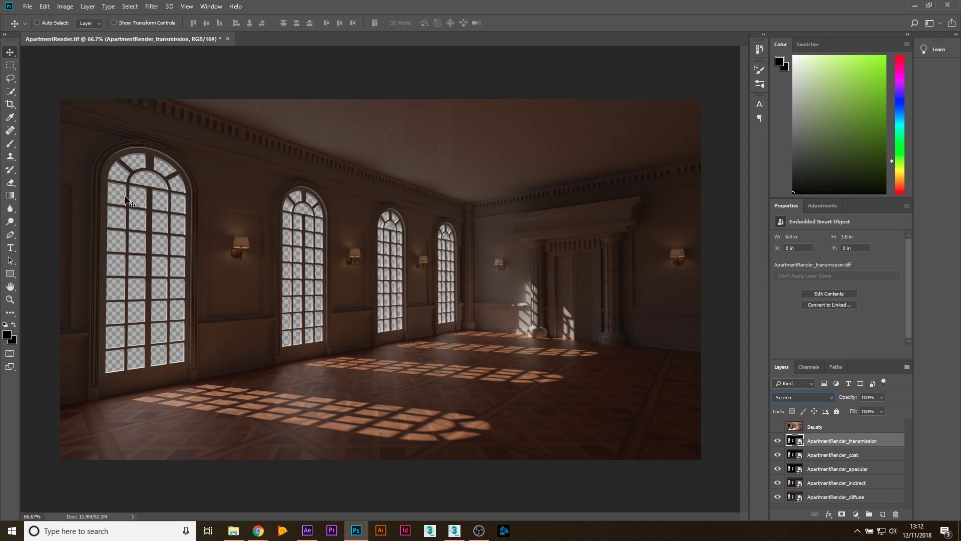
- Compare the stacked passes with the original render by toggling the Beuaty layer's visibility, leaving it hidden
left_click(778, 427)
left_click(777, 427)
left_click(778, 427)
left_click(778, 427)
left_click(777, 427)
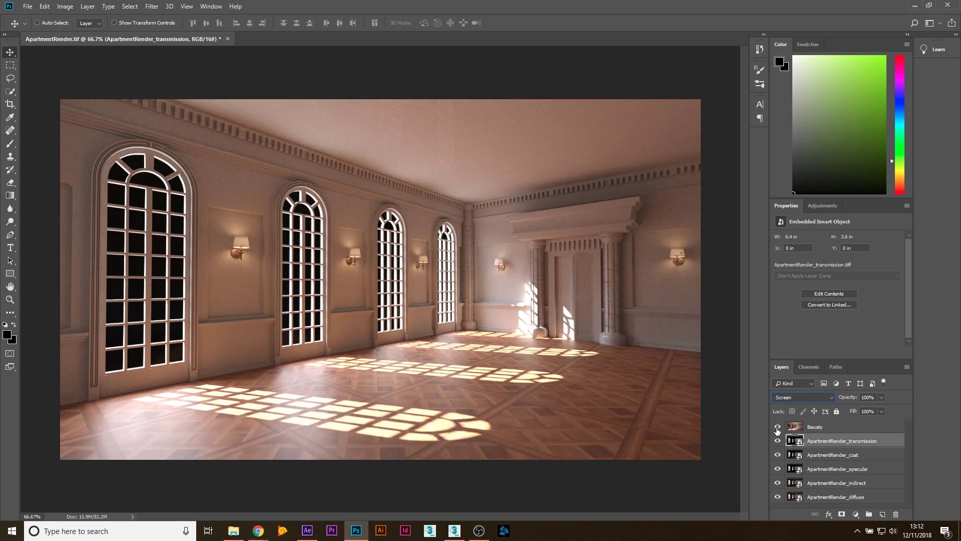
left_click(778, 427)
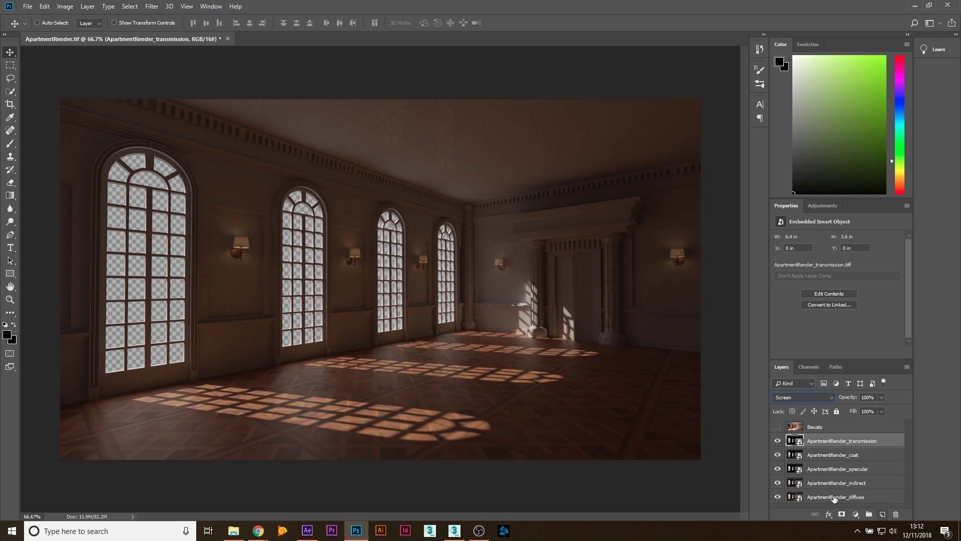
- Add an Exposure adjustment clipped to the ApartmentRender_indirect layer and raise its exposure to about +0.80
left_click(851, 496)
left_click(837, 483)
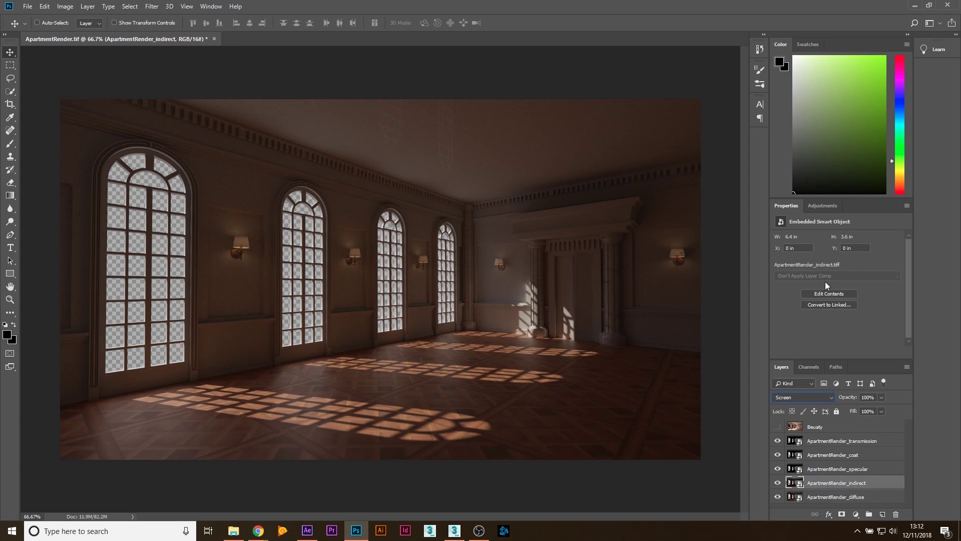
left_click(822, 206)
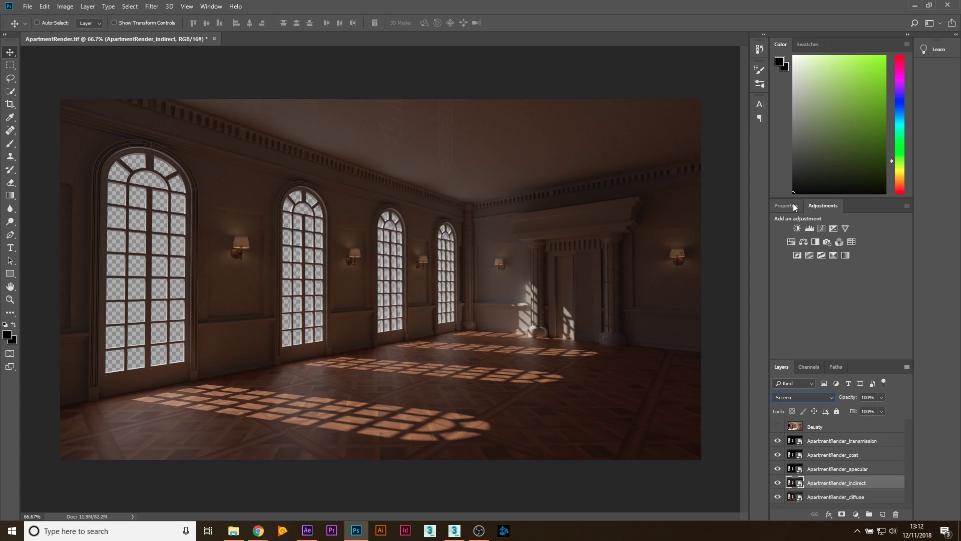
left_click(832, 229)
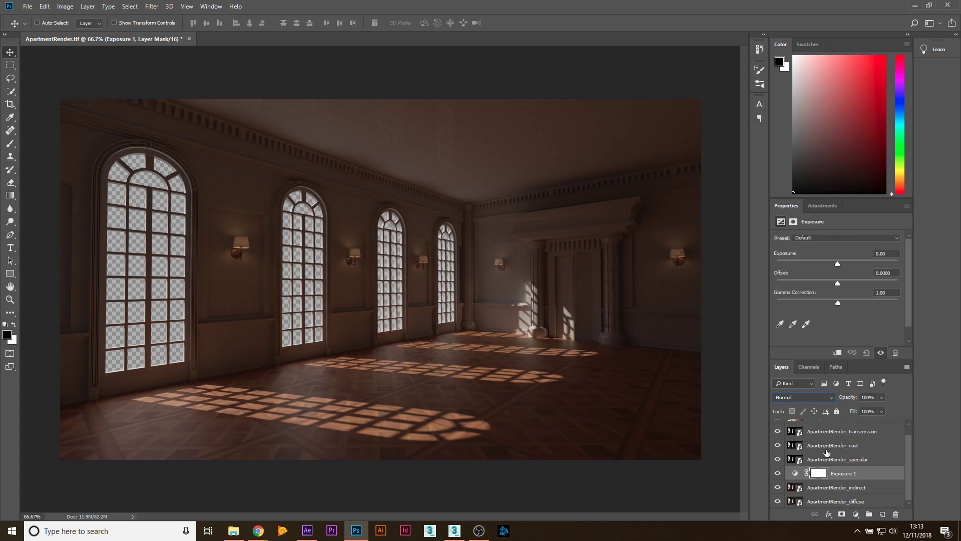
left_click(835, 353)
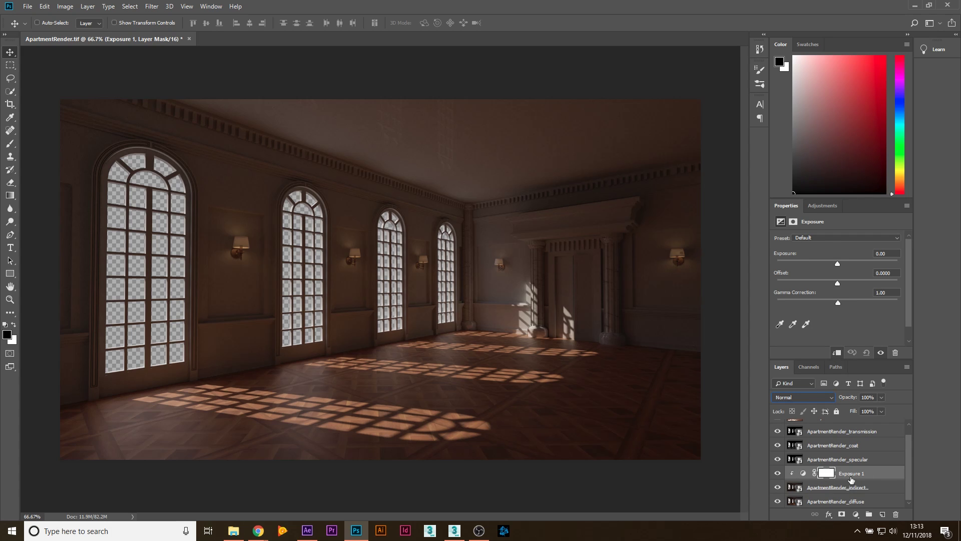
mouse_move(837, 263)
left_mouse_down()
mouse_move(862, 265)
mouse_move(815, 270)
mouse_move(869, 269)
mouse_move(849, 266)
left_mouse_up()
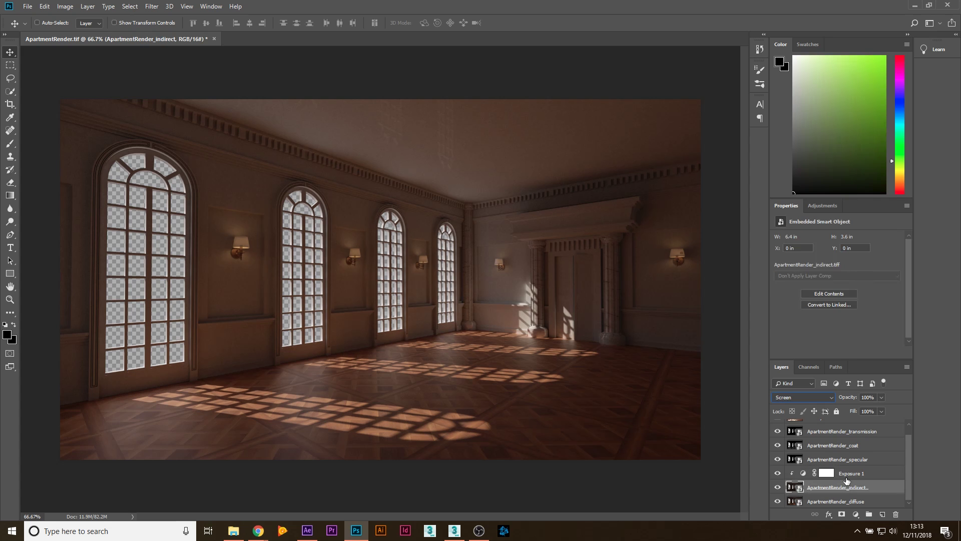
left_click(851, 263)
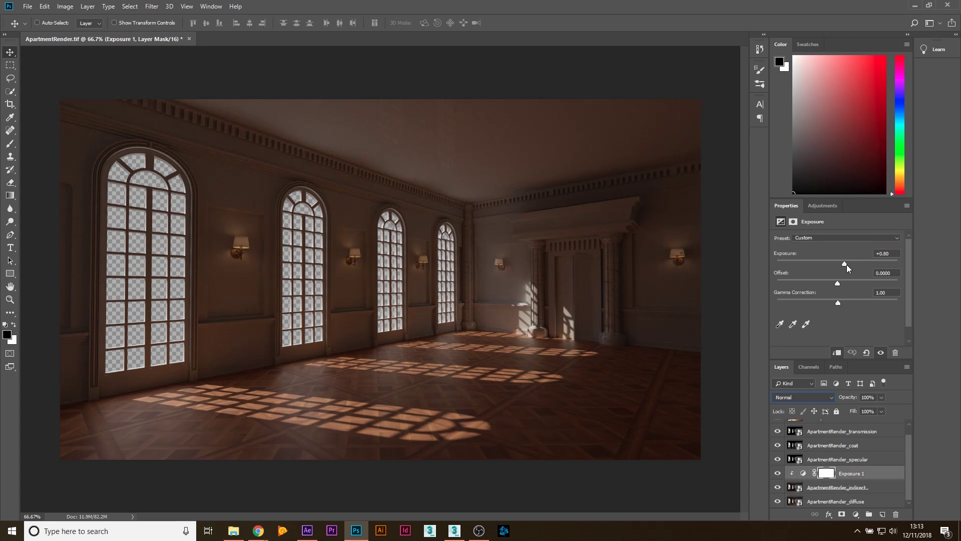
- Add an Exposure adjustment clipped to the ApartmentRender_specular layer and raise its exposure
left_click(860, 459)
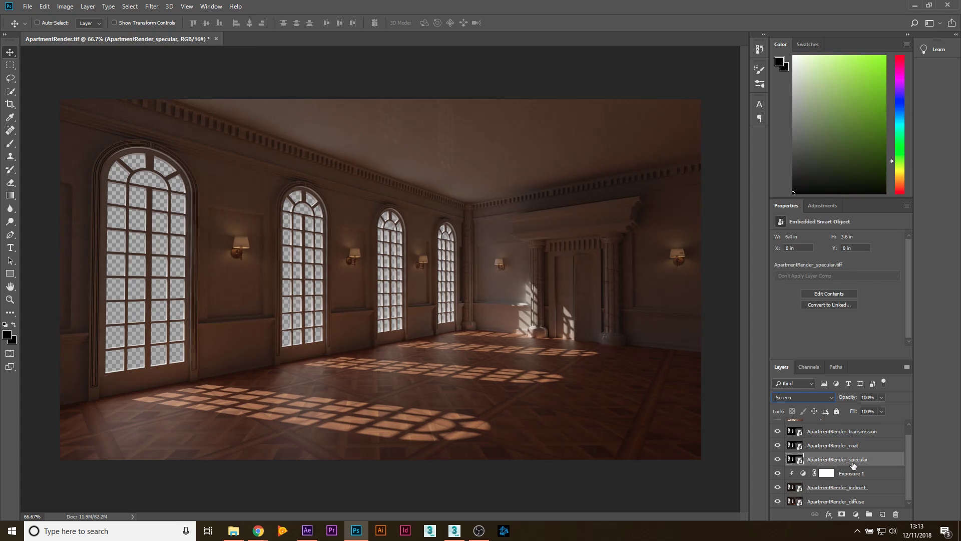
left_click(820, 209)
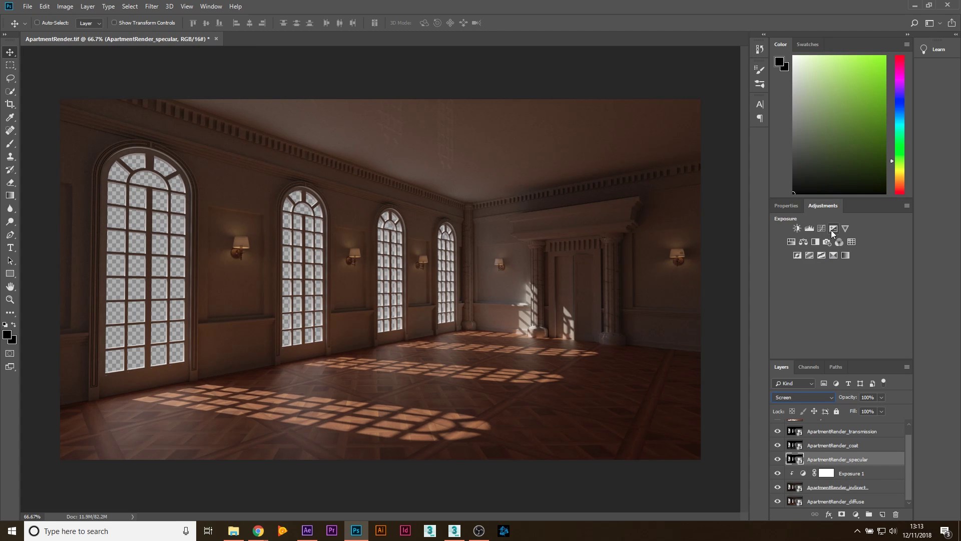
left_click(833, 229)
left_click(835, 353)
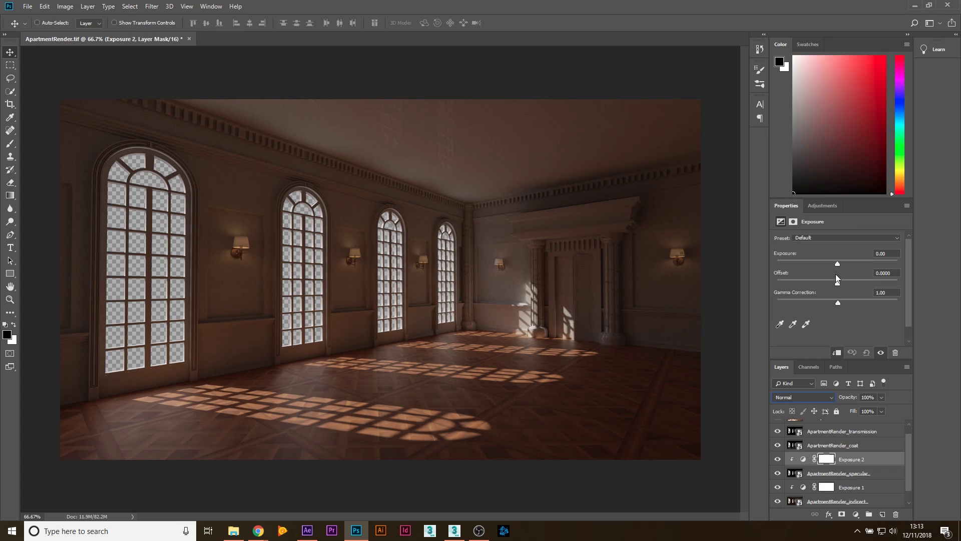
left_click_drag(838, 264, 863, 275)
left_click_drag(857, 276, 858, 276)
- Enlarge the layer list, add an Exposure adjustment clipped to the ApartmentRender_coat layer, and raise its exposure to about +3.02
left_click(862, 445)
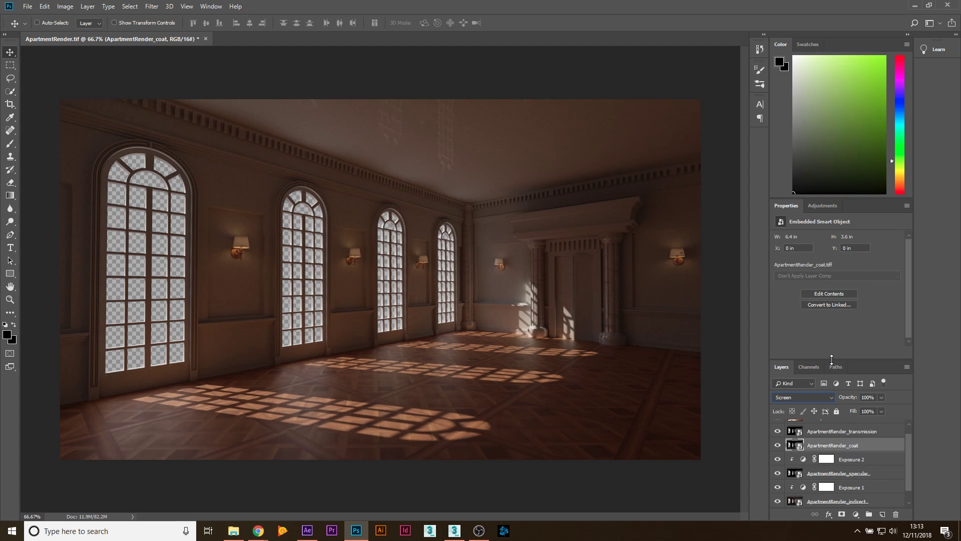
left_click_drag(835, 360, 836, 302)
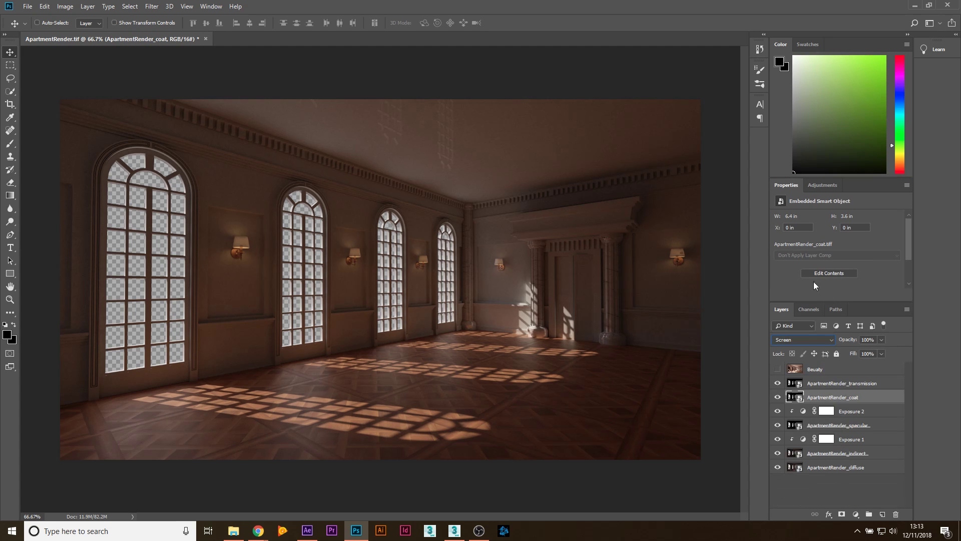
left_click(828, 185)
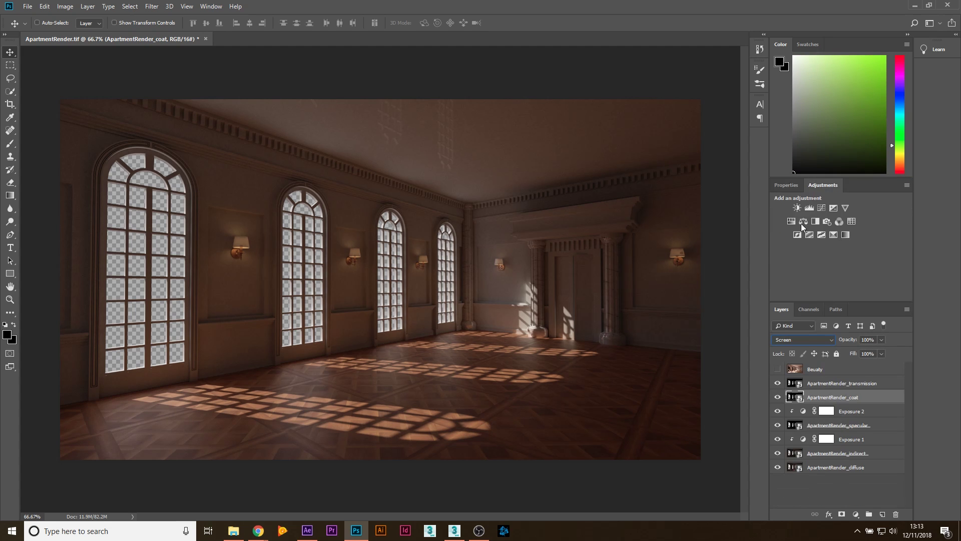
left_click(833, 208)
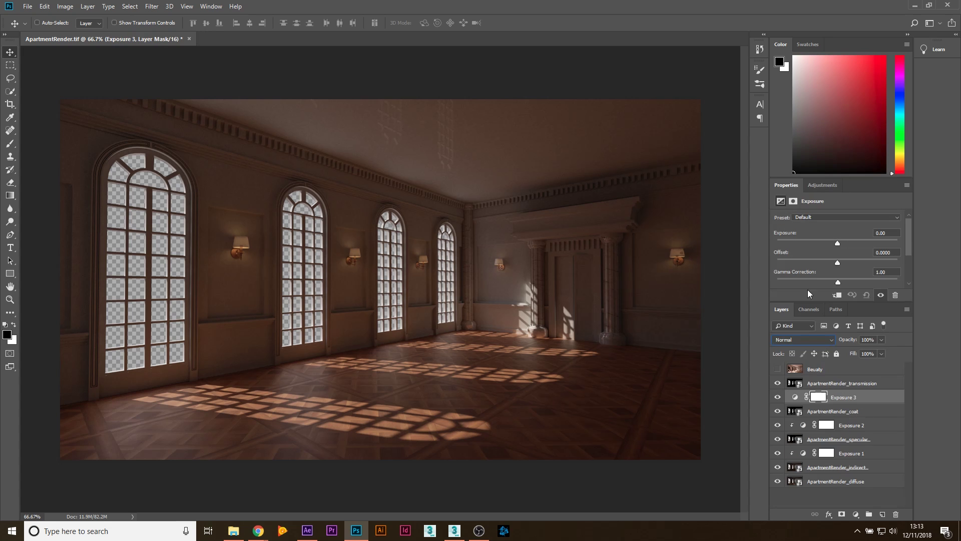
left_click(836, 295)
left_click_drag(844, 245, 867, 261)
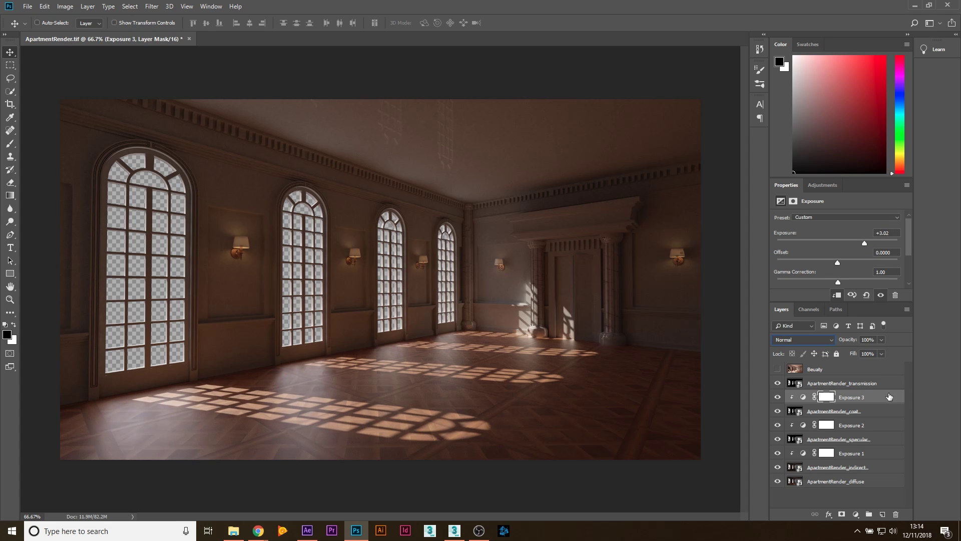
- Add an Exposure adjustment clipped to the ApartmentRender_transmission layer and raise its exposure to about +3.35
left_click(858, 386)
left_click(824, 186)
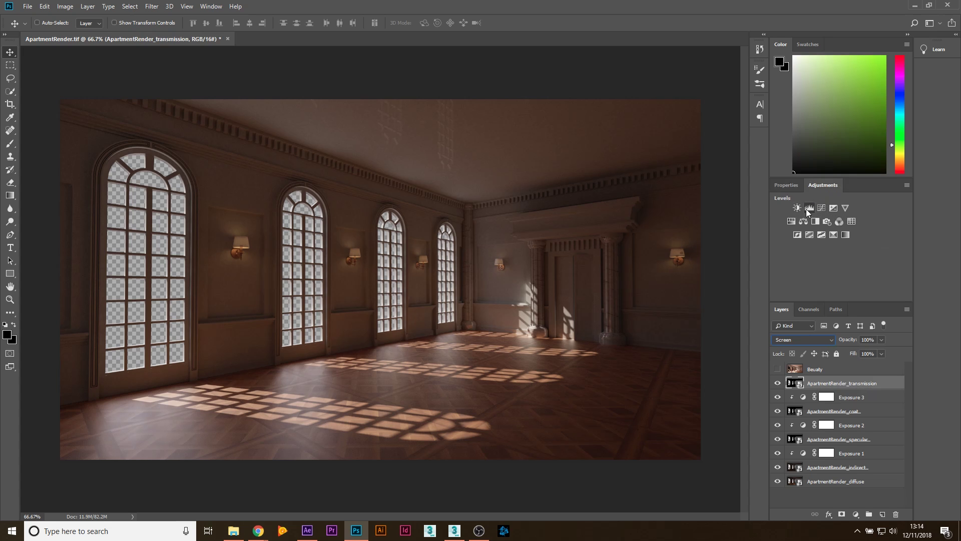
left_click(833, 208)
left_click(838, 296)
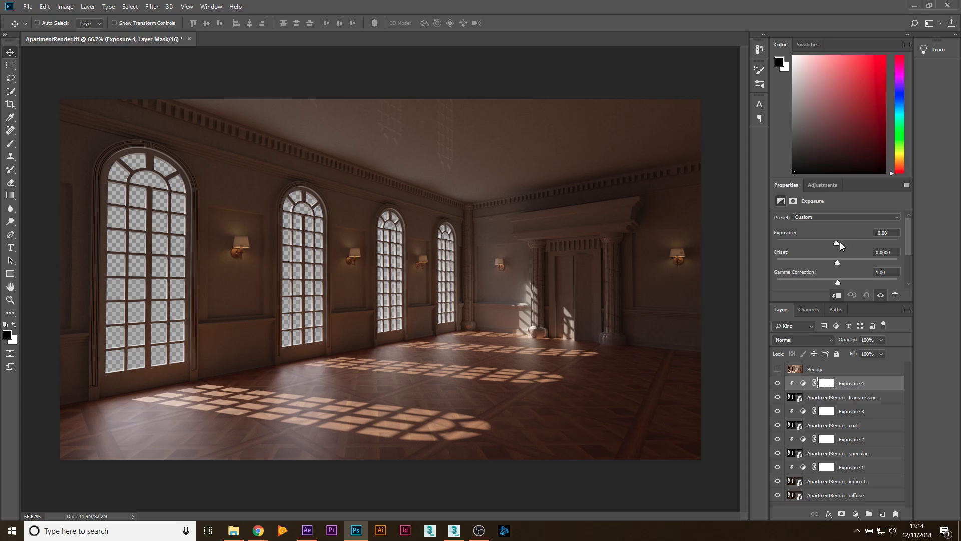
left_click_drag(840, 242, 868, 258)
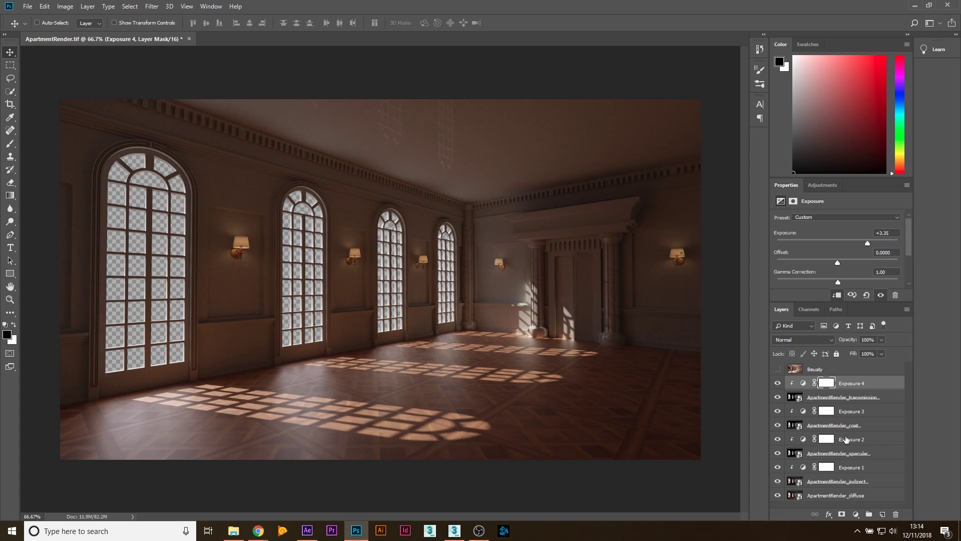
- Add an unclipped Exposure adjustment directly above the ApartmentRender_diffuse layer and raise its exposure to about +2.02
left_click(836, 496)
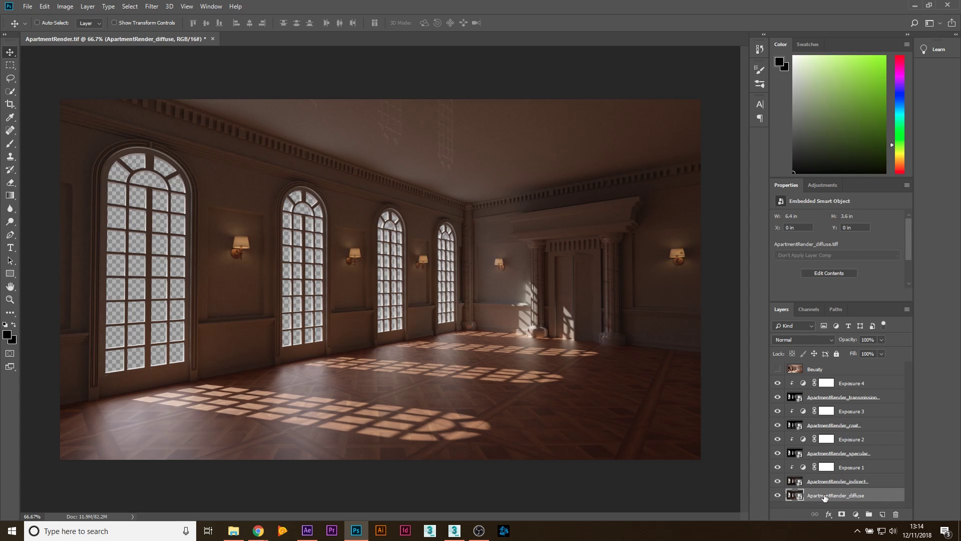
left_click(823, 186)
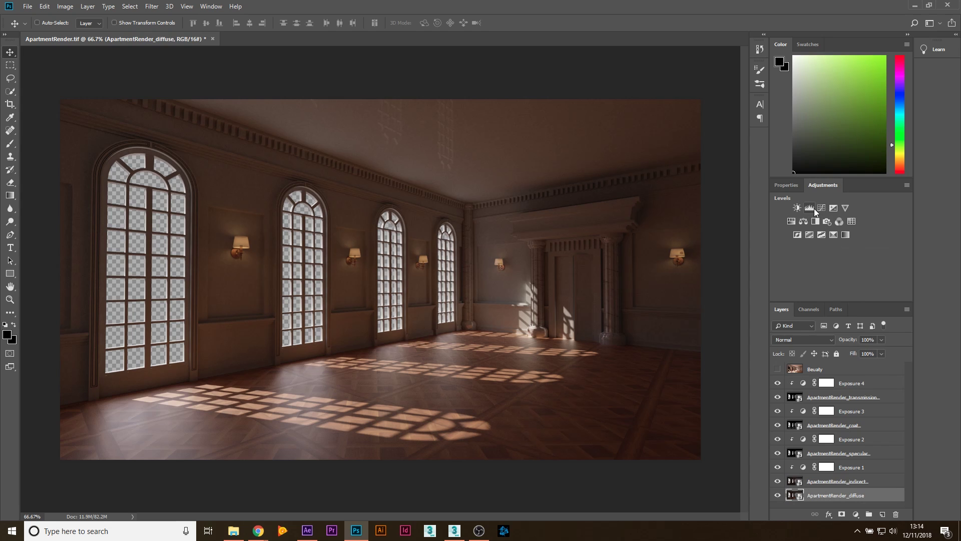
left_click(834, 209)
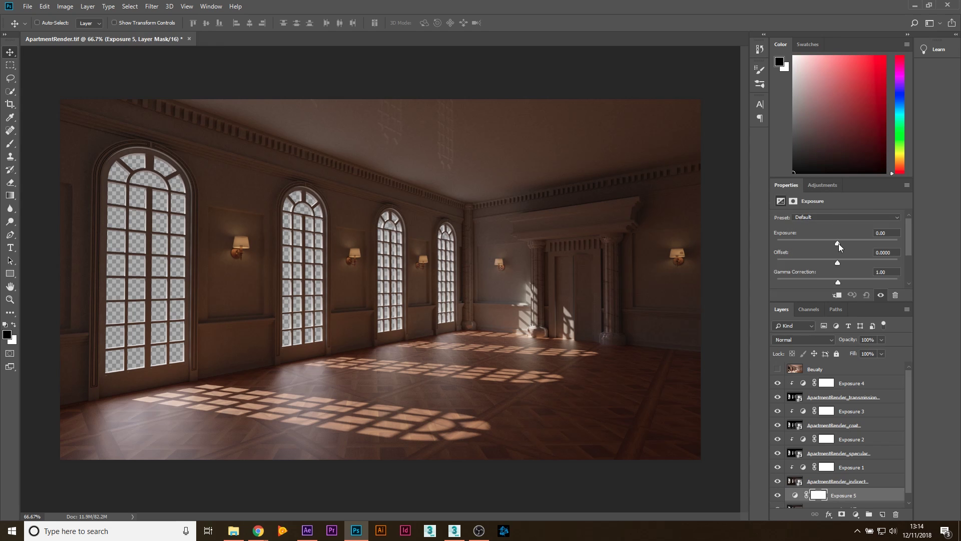
left_click_drag(839, 243, 854, 256)
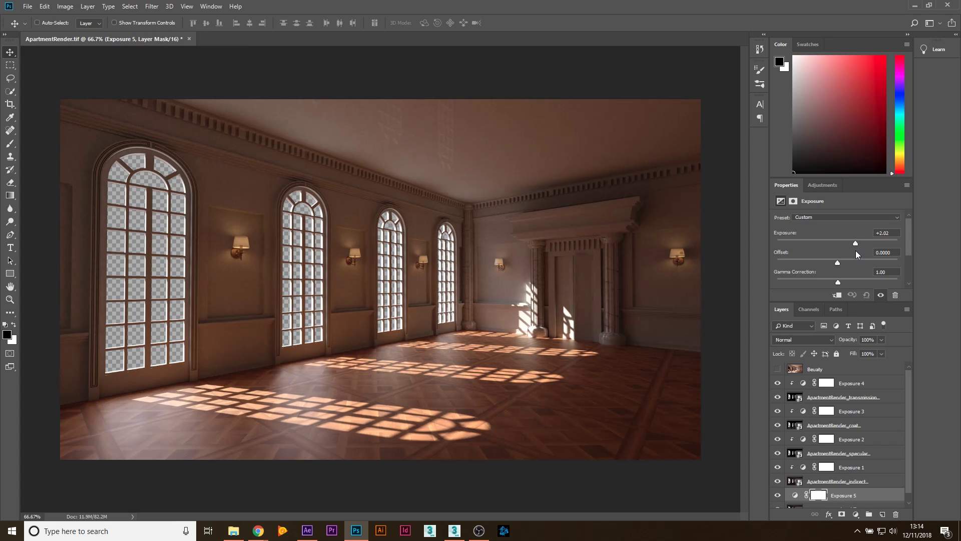
- Fine-tune the exposure of the adjustment clipped to the coat layer and select the transmission layer's Exposure adjustment
left_click(853, 412)
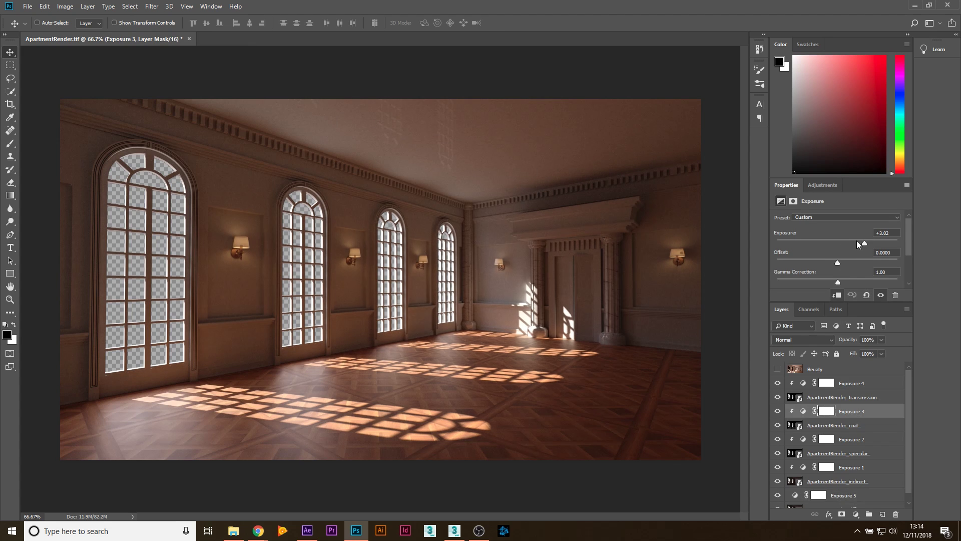
left_click_drag(839, 243, 868, 255)
left_click(790, 384)
- Compare the exposure-adjusted passes with the original render by toggling the Beuaty layer's visibility, leaving it hidden
left_click(777, 370)
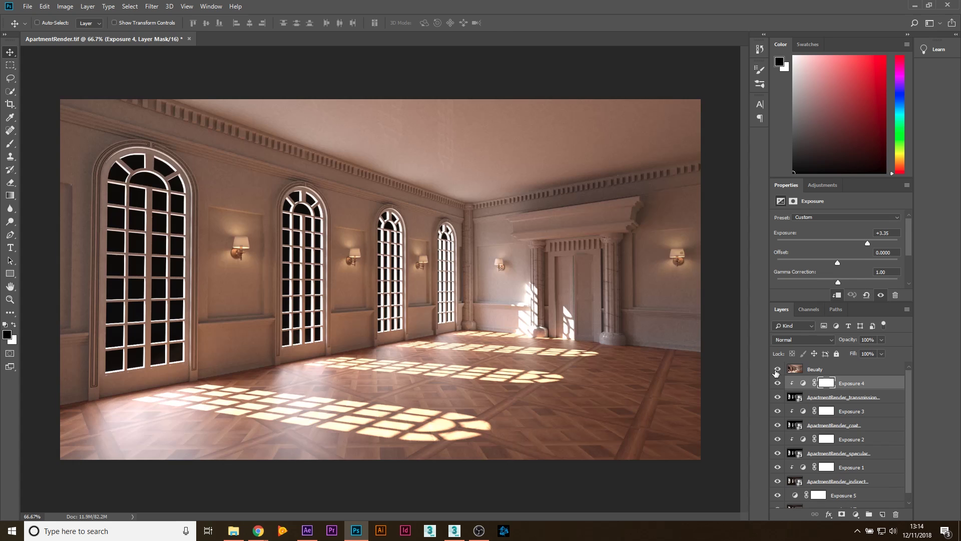
left_click(777, 371)
left_click(777, 371)
left_click(777, 371)
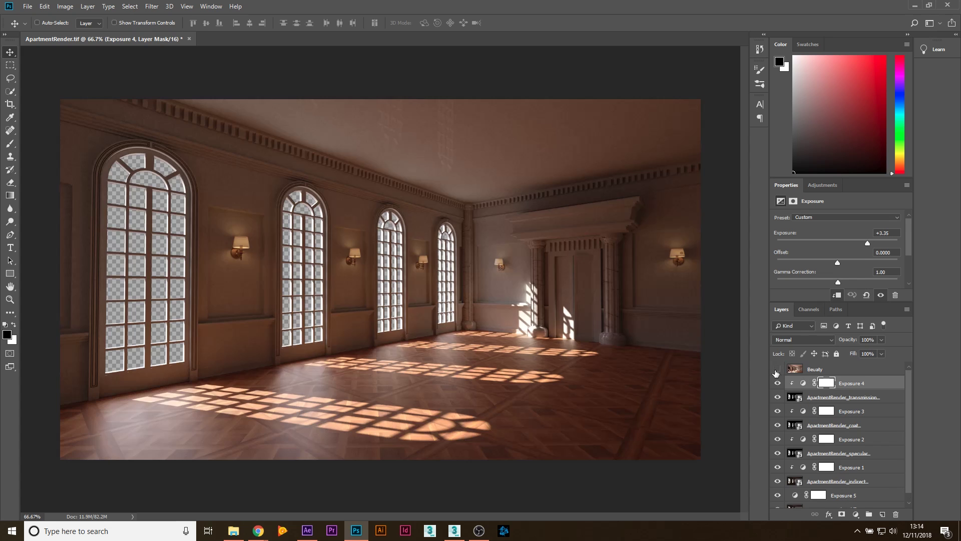
left_click(776, 370)
left_click(776, 371)
left_click(777, 371)
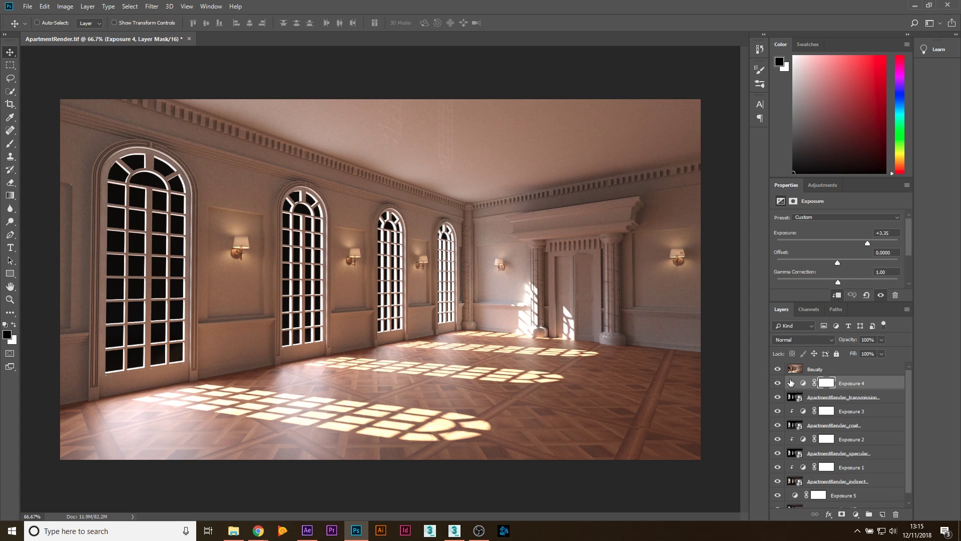
left_click(778, 371)
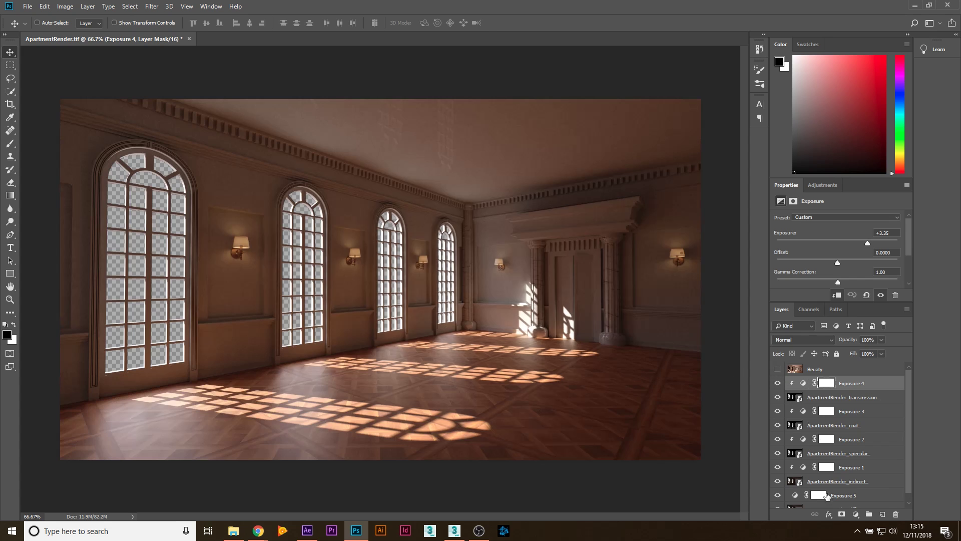
left_click(777, 369)
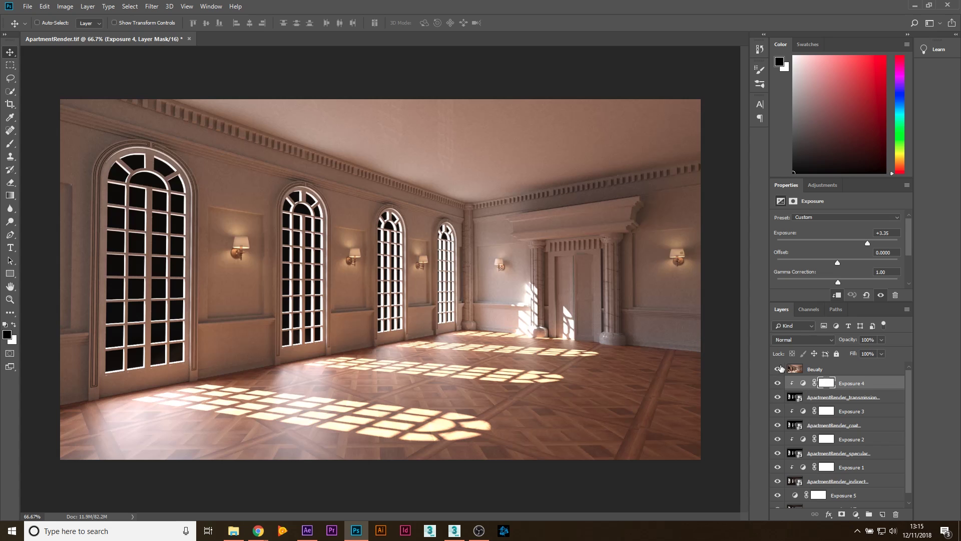
left_click(778, 370)
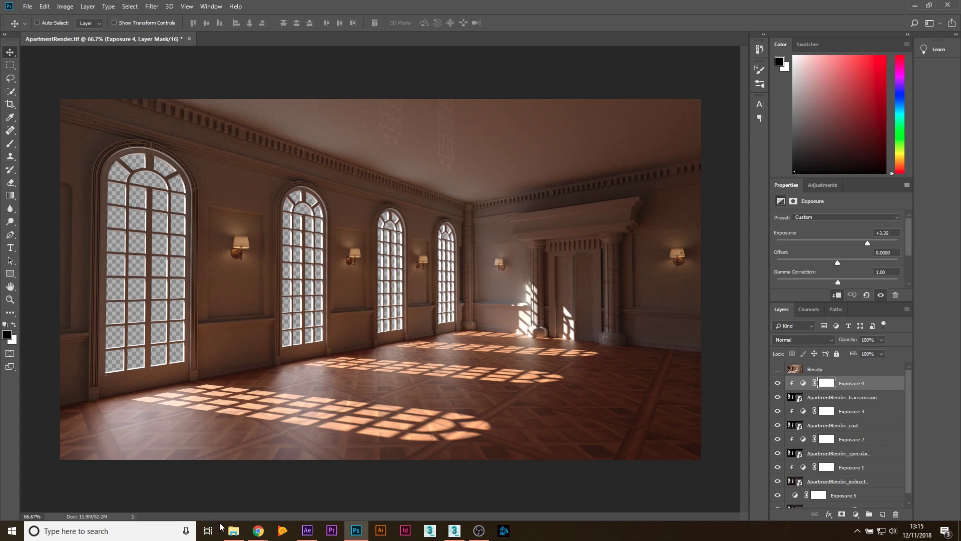
- Look over the remaining render pass files in the Resources folder in File Explorer and return to Photoshop
left_click(233, 530)
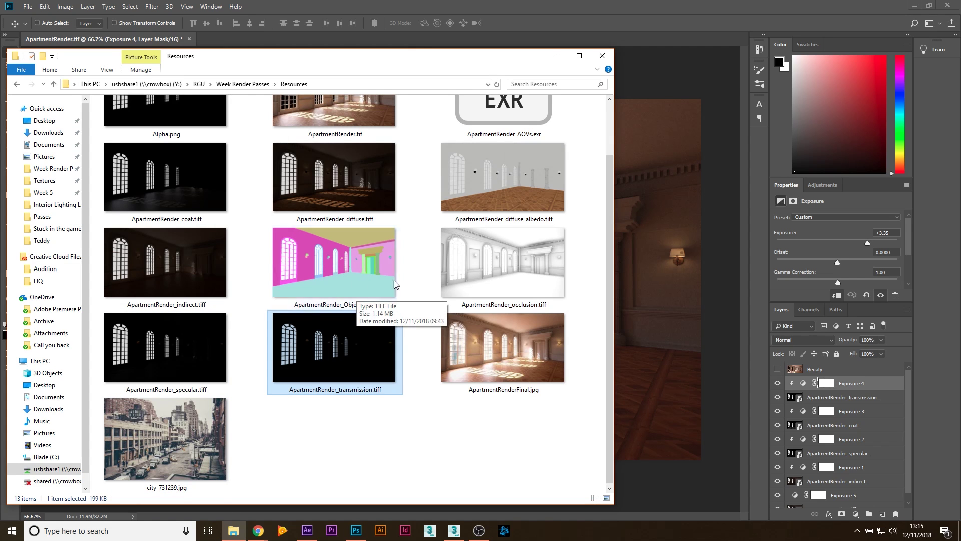
left_click_drag(408, 57, 328, 69)
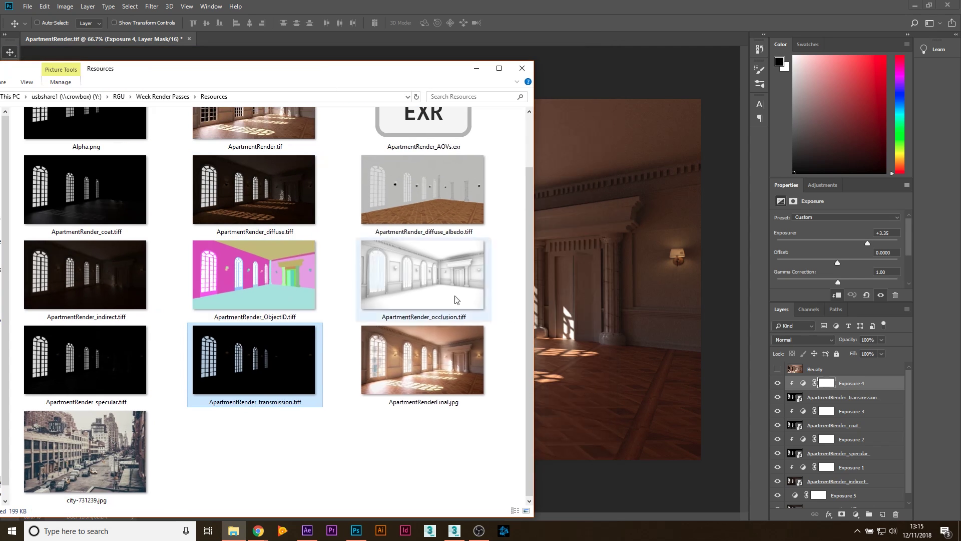
left_click(476, 68)
- Group all render pass layers and their Exposure adjustments below the Beuaty layer and name the group Build
scroll(839, 404, "down", 1)
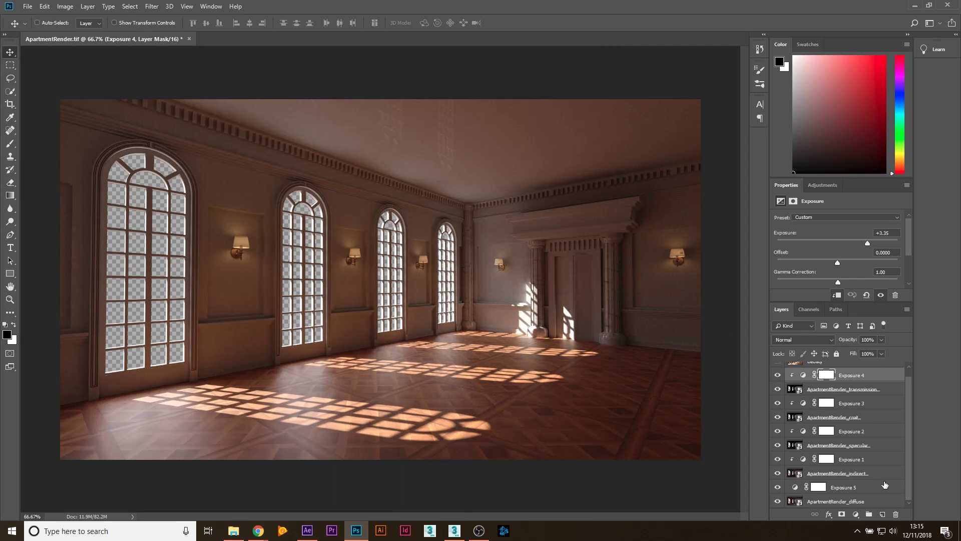
scroll(853, 384, "up", 1)
scroll(835, 435, "down", 1)
left_click(854, 502, "shift")
scroll(827, 420, "up", 1)
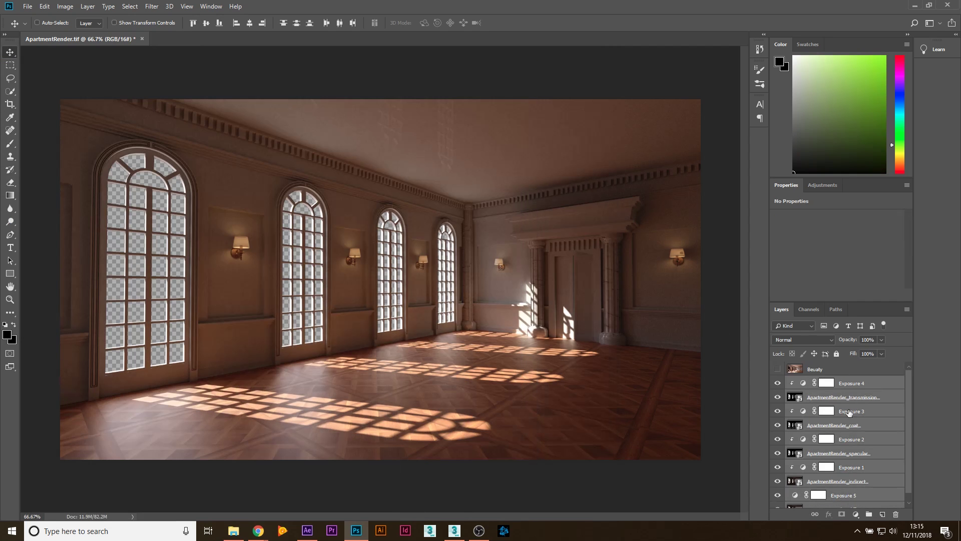
scroll(836, 435, "down", 1)
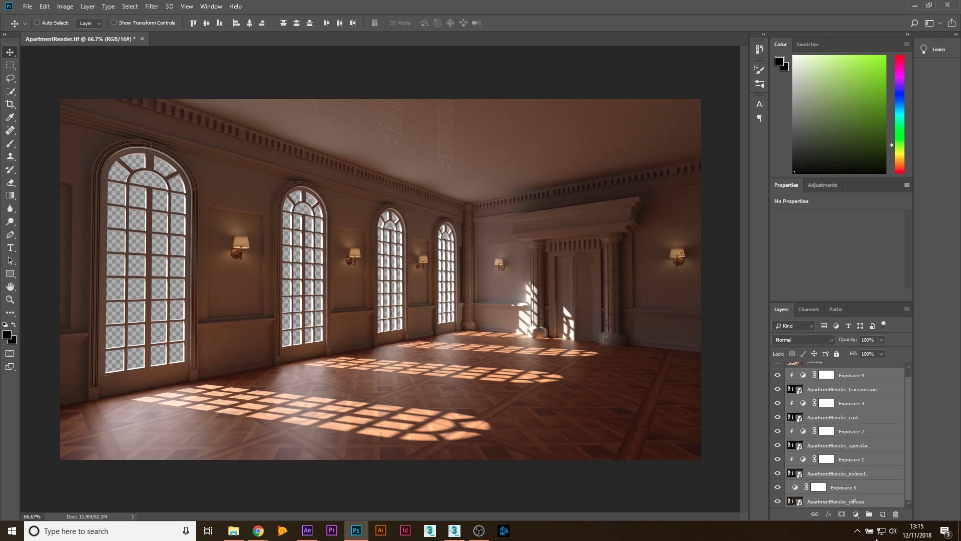
scroll(828, 416, "up", 1)
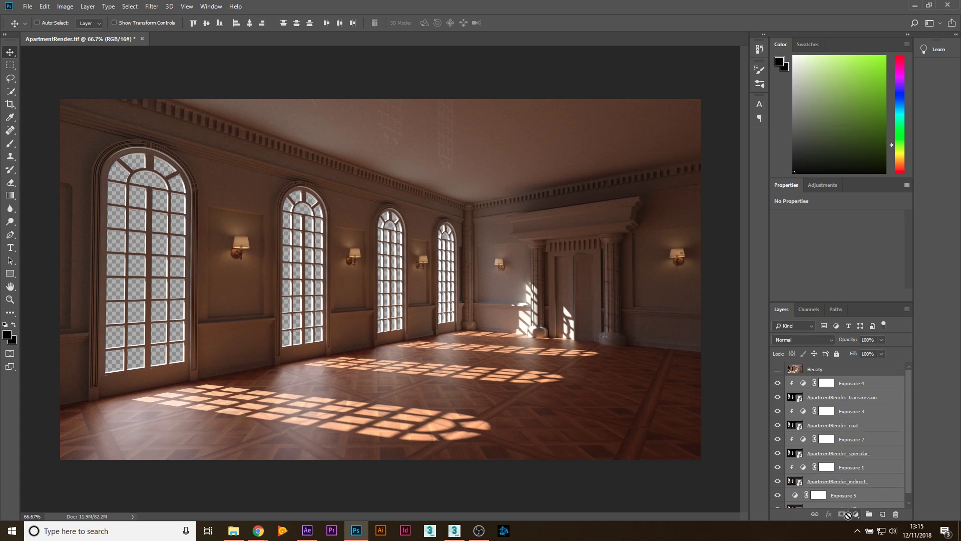
left_click(869, 514)
double_click(816, 383)
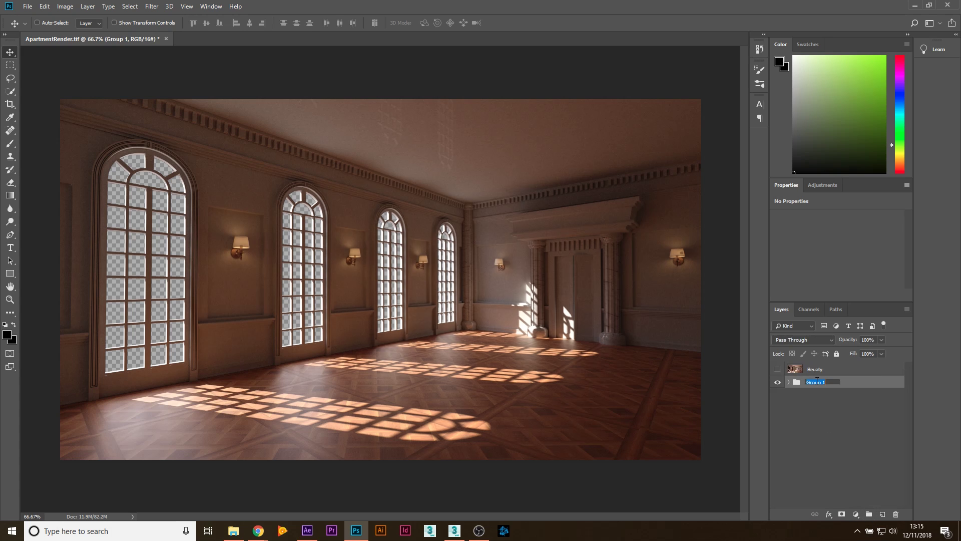
type("Build")
left_click(840, 405)
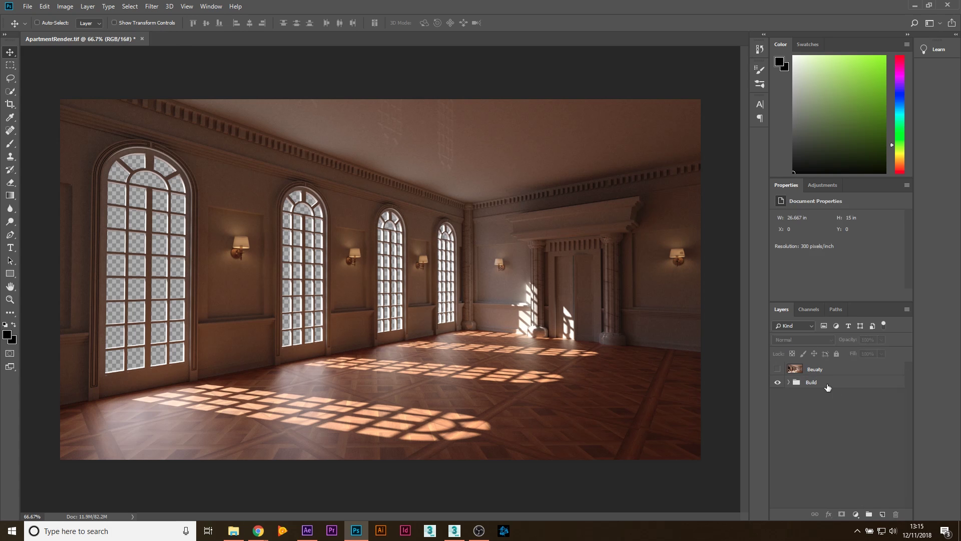
- Duplicate the Build group below the original, hide the copy as a backup, and merge the original group into one layer
mouse_move(825, 385)
left_mouse_down("alt")
mouse_move(811, 400)
mouse_move(824, 401)
left_mouse_up("alt")
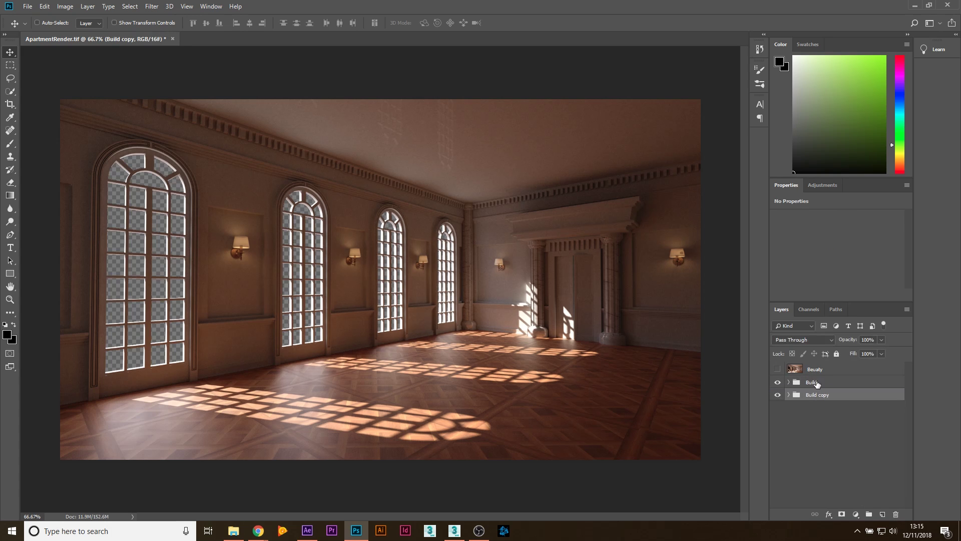
left_click(777, 394)
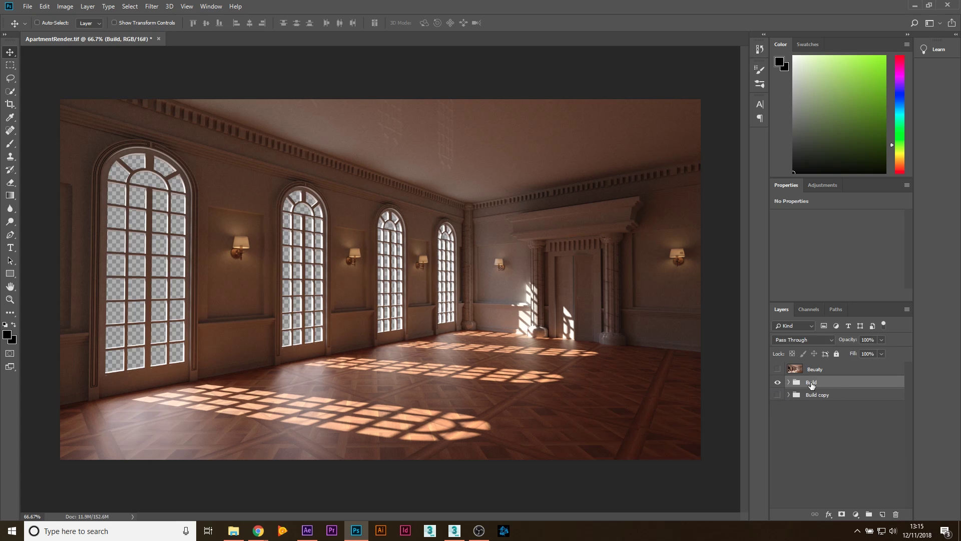
right_click(810, 383)
left_click(845, 302)
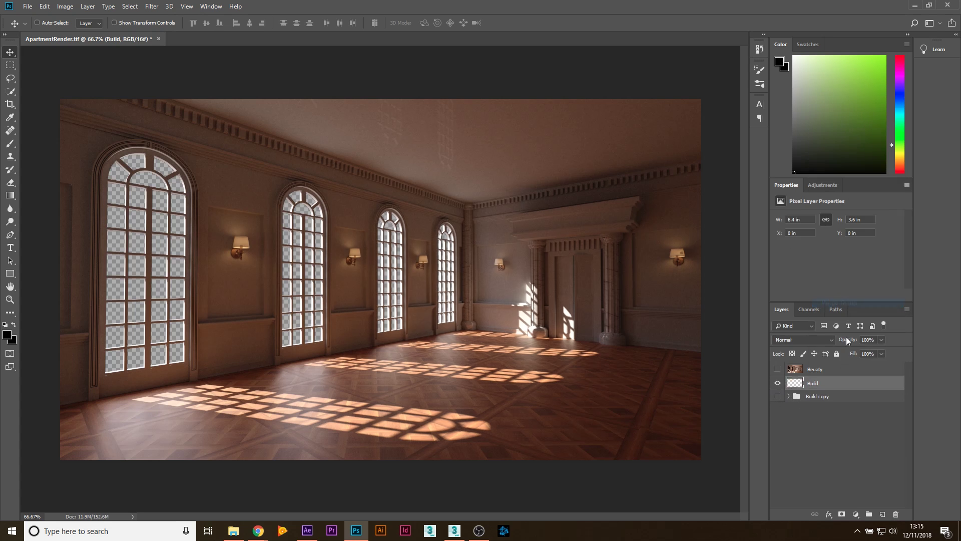
- Compare the merged Build layer with the Build copy group by toggling their visibility, leaving only the merged layer shown
left_click(777, 383)
left_click(777, 383)
left_click(778, 383)
left_click(778, 396)
left_click(777, 396)
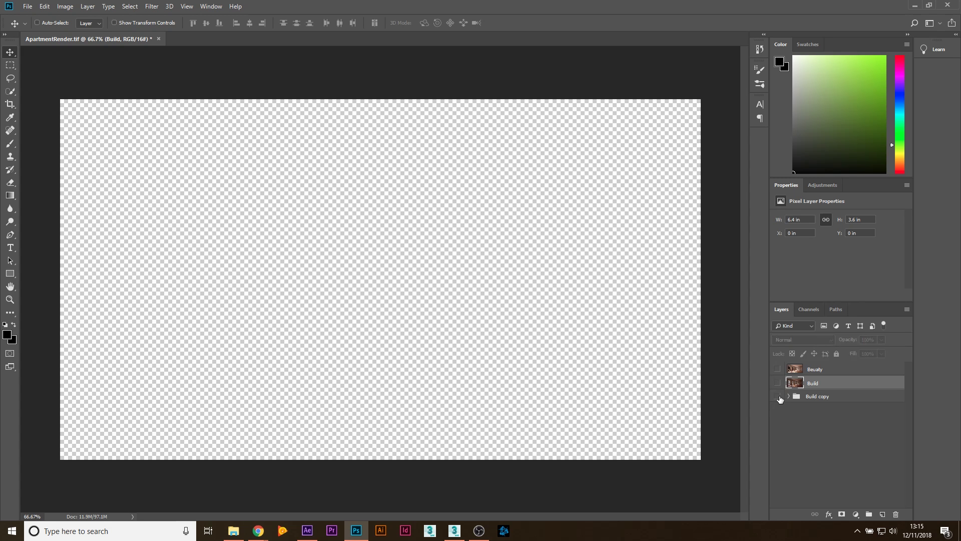
left_click(777, 396)
left_click(777, 403)
left_click(777, 383)
left_click(778, 397)
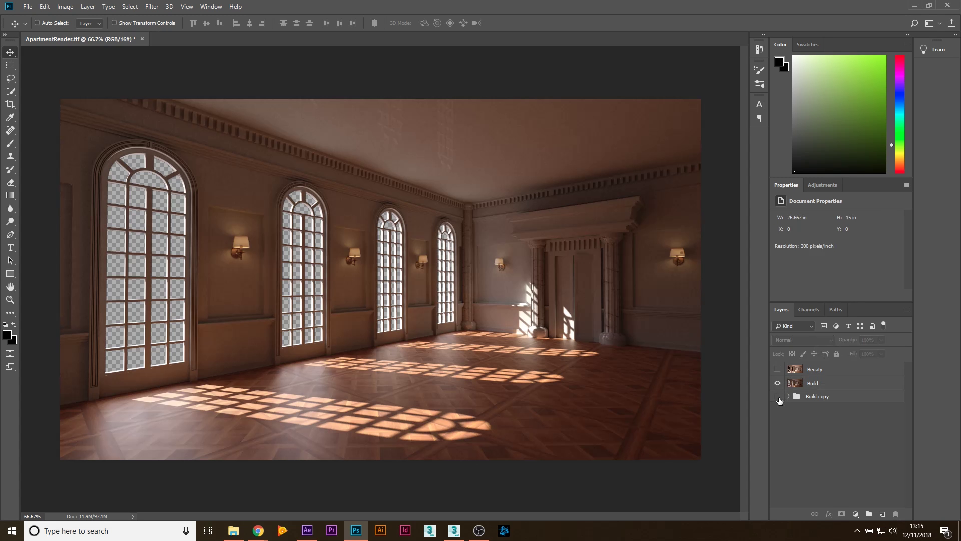
- Place ApartmentRender_ObjectID.tiff from the Resources folder as the topmost layer and inspect its flat colour regions
left_click(232, 530)
left_click_drag(237, 276, 661, 273)
key("Return")
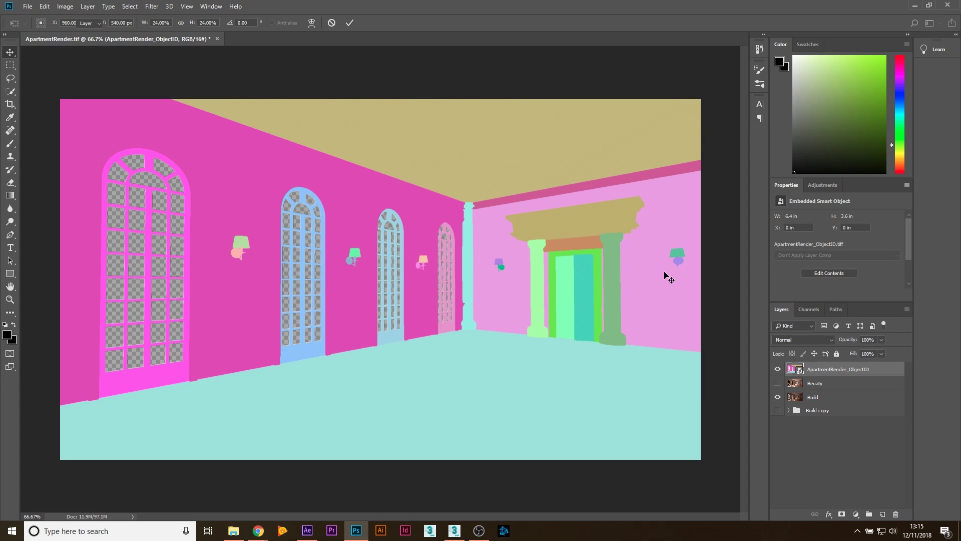
scroll(573, 364, "up", 2, "alt")
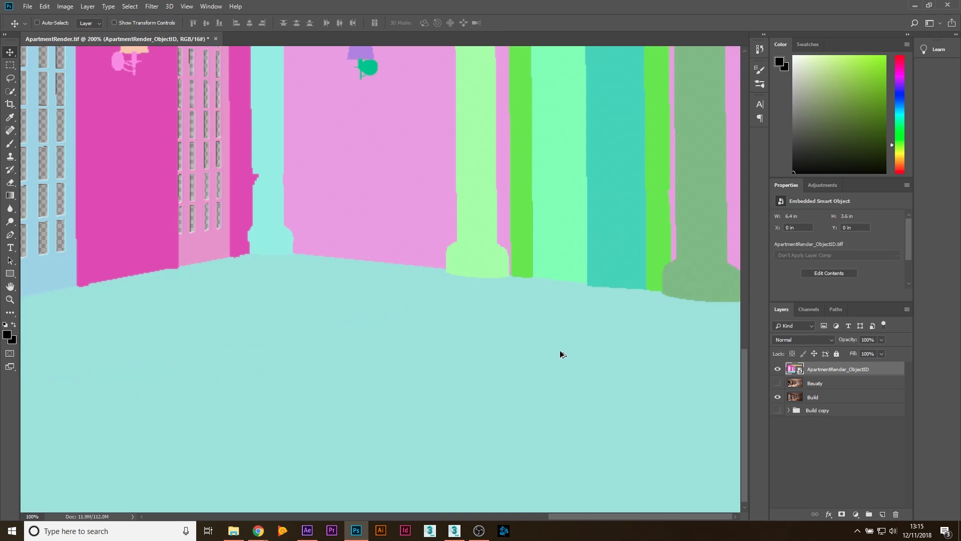
scroll(562, 349, "down", 5, "alt")
scroll(534, 296, "down", 1, "alt")
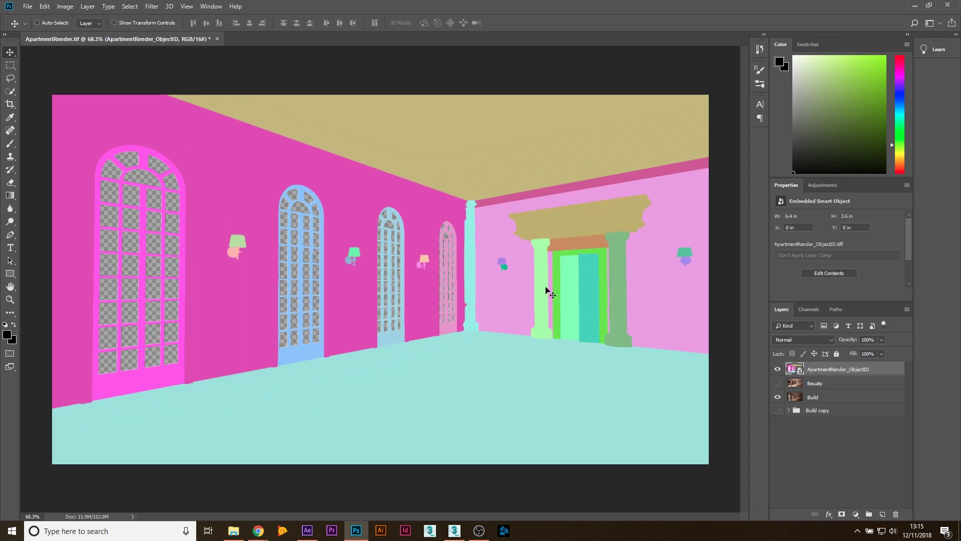
- Select the light green column beside the doorway on the ObjectID layer with Quick Selection, subtracting the excess strip next to it
key("w")
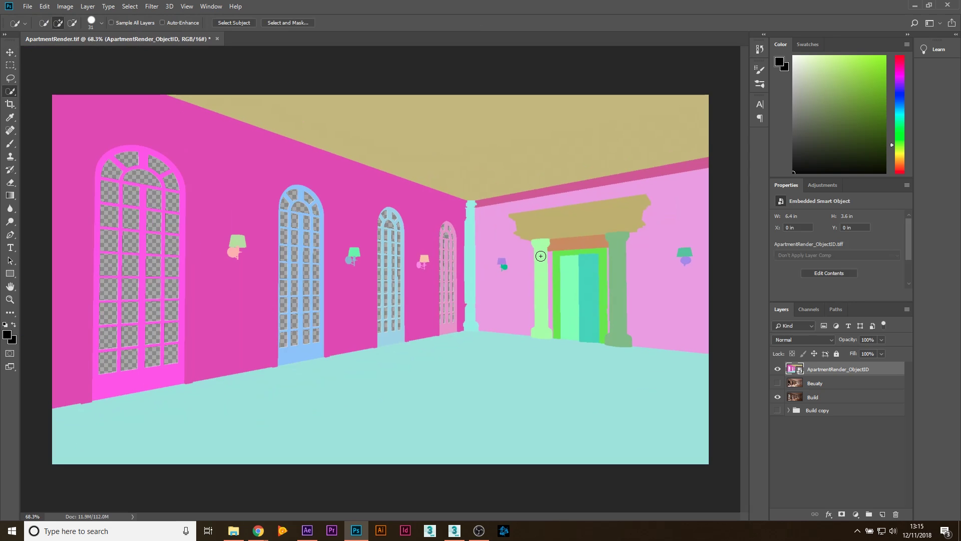
left_click(10, 93)
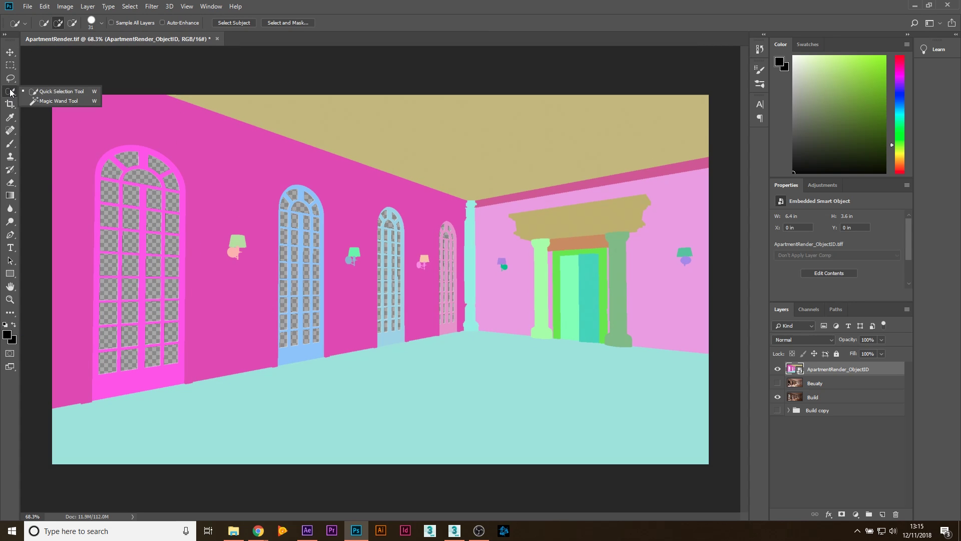
left_click(540, 246)
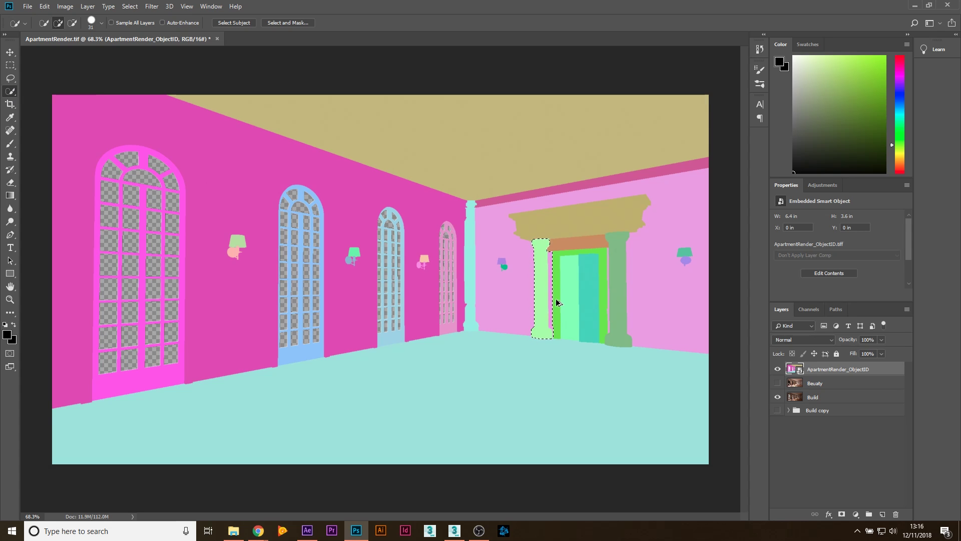
scroll(559, 302, "up", 6, "alt")
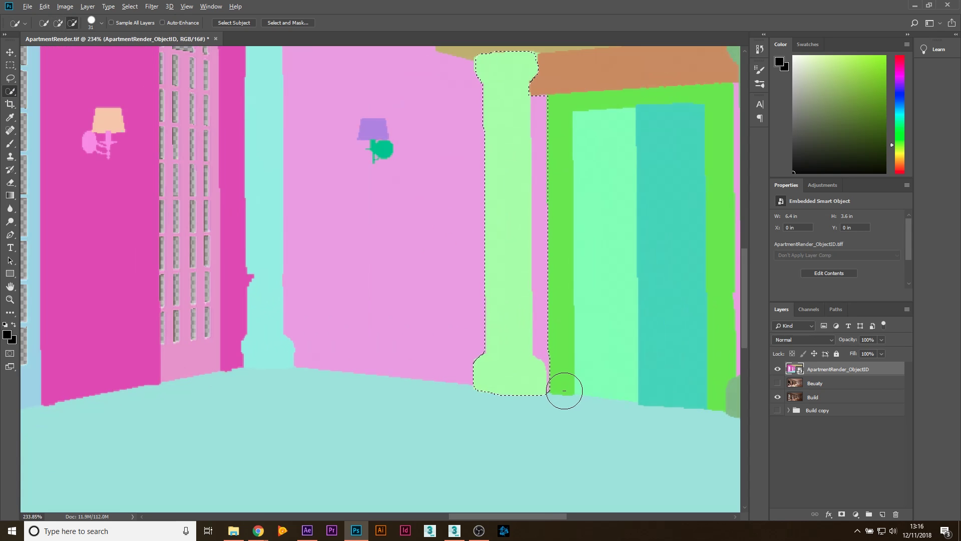
left_click_drag(564, 390, 548, 244, "alt")
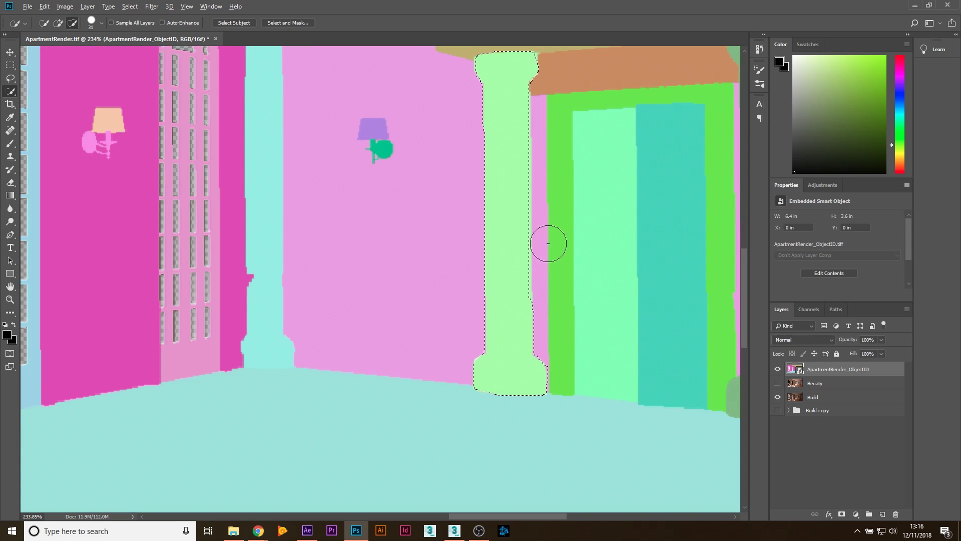
scroll(506, 262, "down", 1, "alt")
scroll(425, 299, "down", 1, "alt")
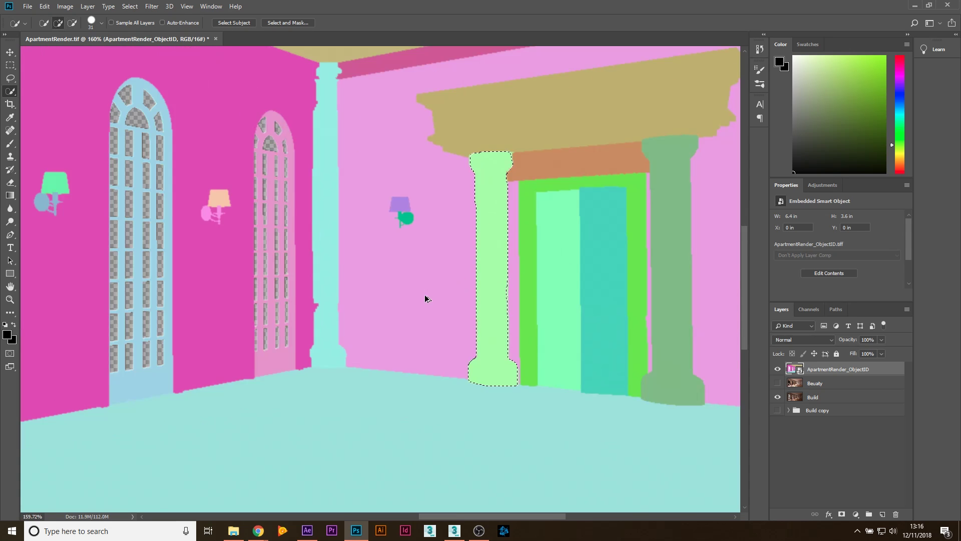
scroll(328, 272, "down", 4, "alt")
scroll(532, 278, "up", 3, "alt")
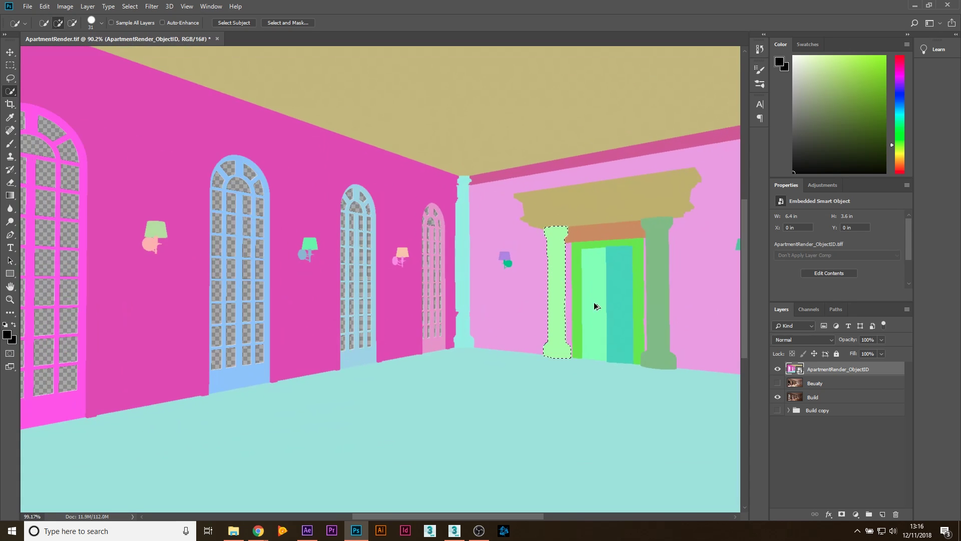
scroll(595, 307, "down", 3, "alt")
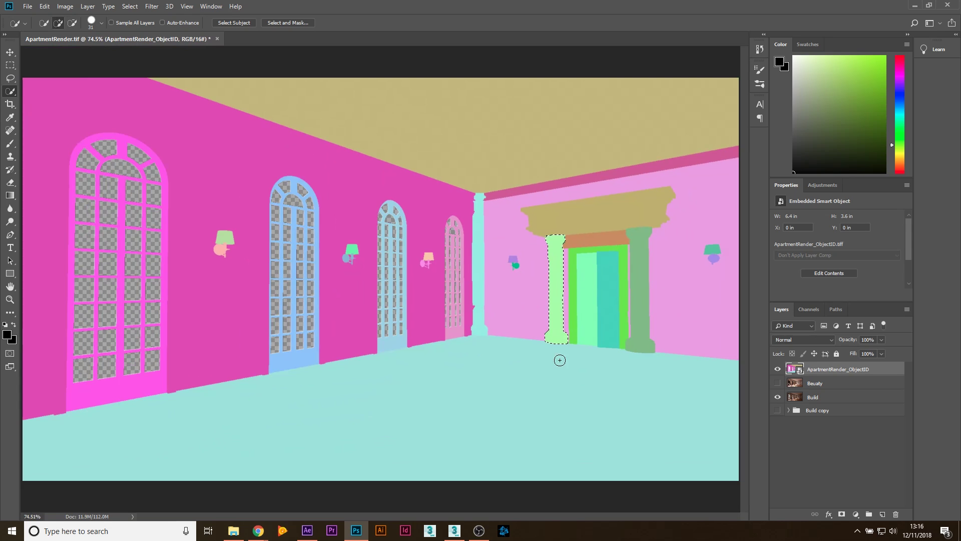
- Hide the ObjectID layer, duplicate the Build layer and mask the copy to the column selection, hiding the original Build to check it
left_click(777, 369)
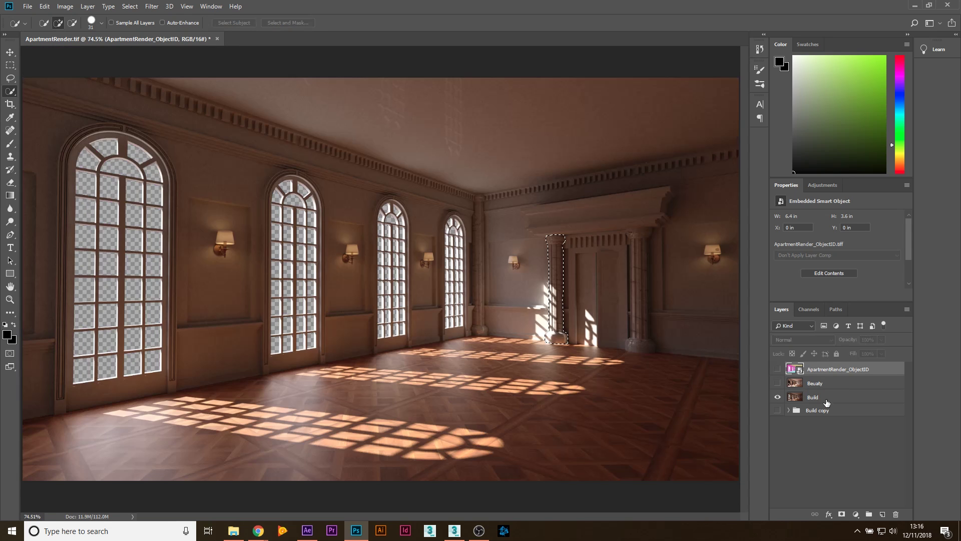
left_click(826, 400)
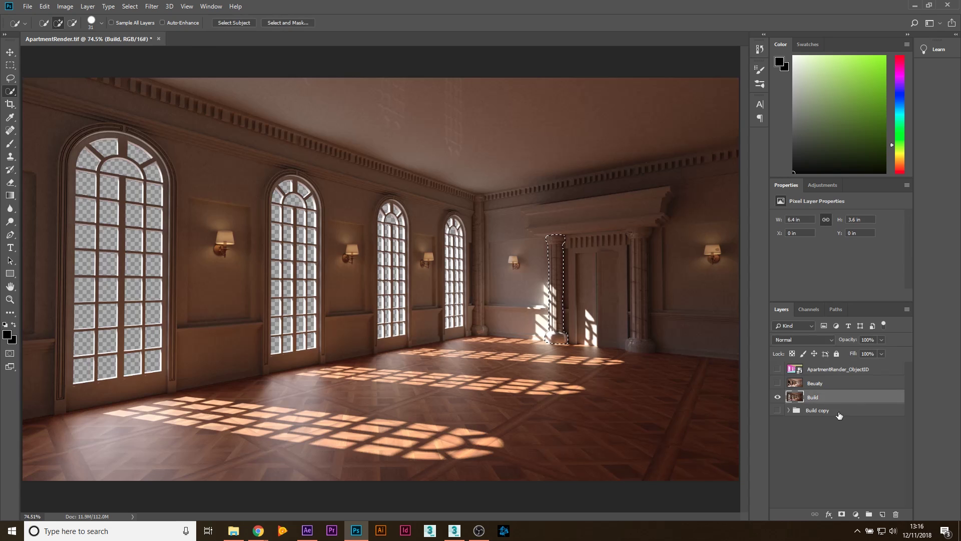
left_click_drag(828, 400, 825, 392, "alt")
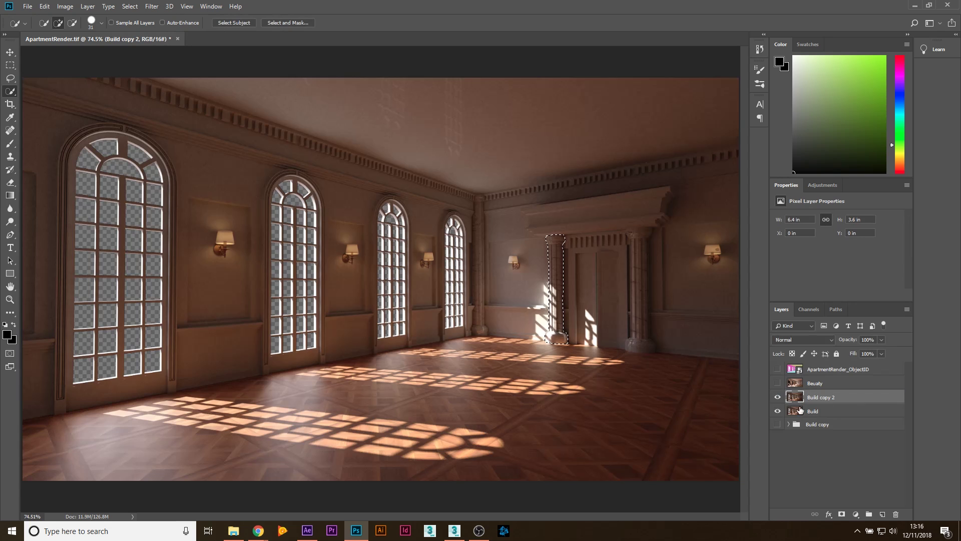
left_click(841, 514)
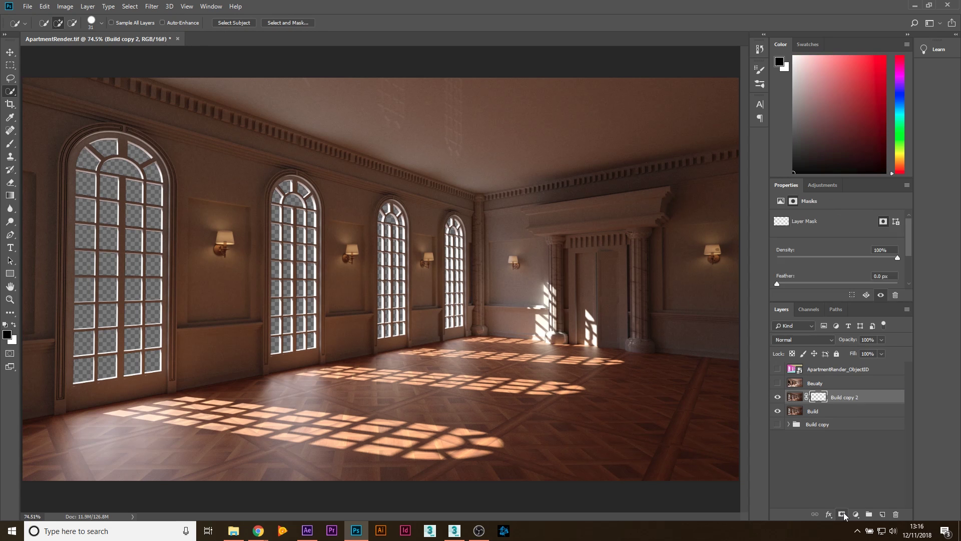
left_click(777, 411)
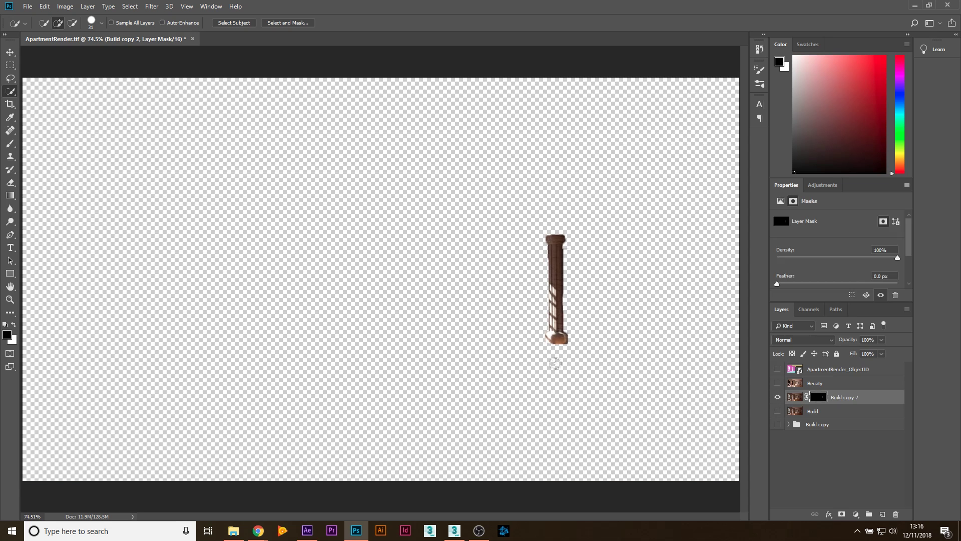
- Try outlining the column with Quick Selection over the Build render and over the ObjectID colours, with Build copy 2 hidden
left_click(778, 398)
left_click(778, 411)
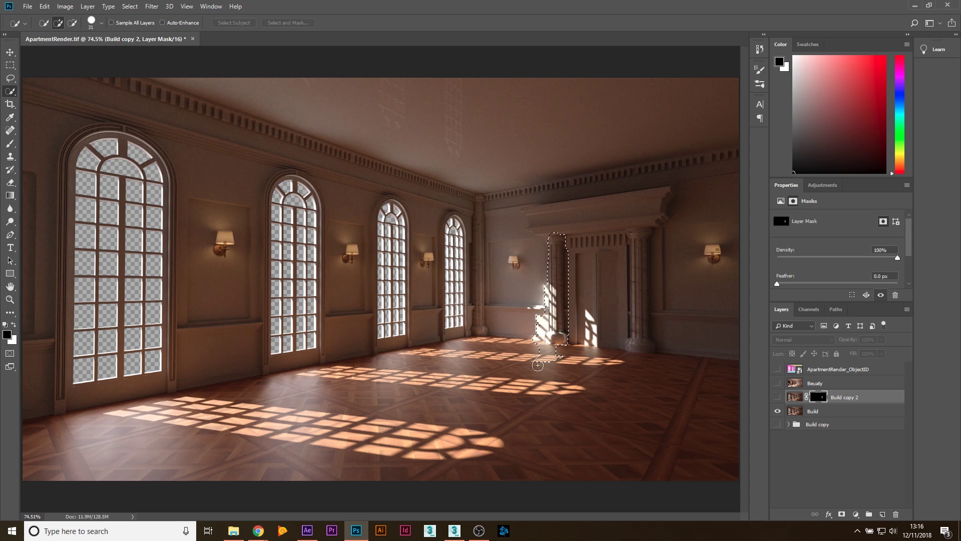
key("ctrl+d")
left_click(777, 369)
left_click_drag(543, 247, 563, 348)
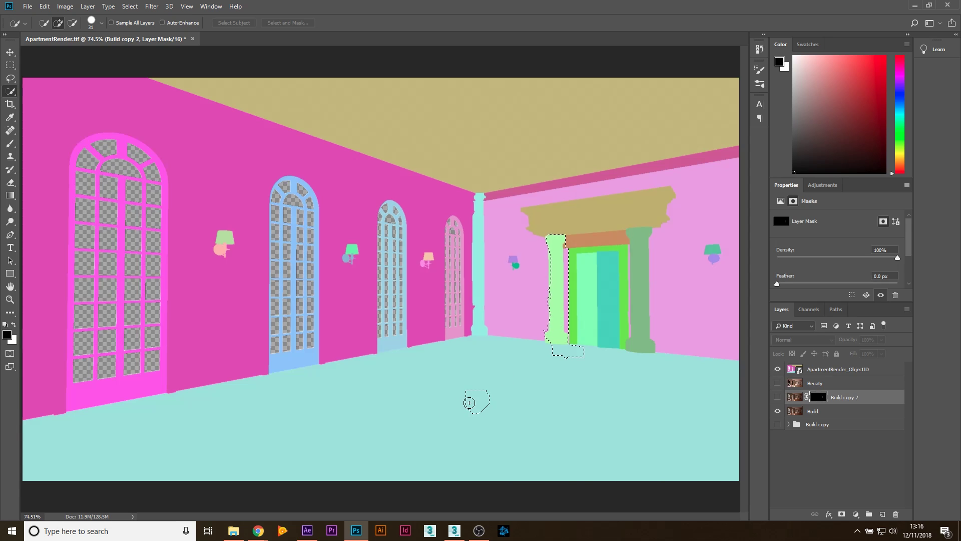
- Select the light green column on the ObjectID layer with the Magic Wand and set its Tolerance to 2
left_click(794, 369)
key("shift+w")
left_click(554, 273)
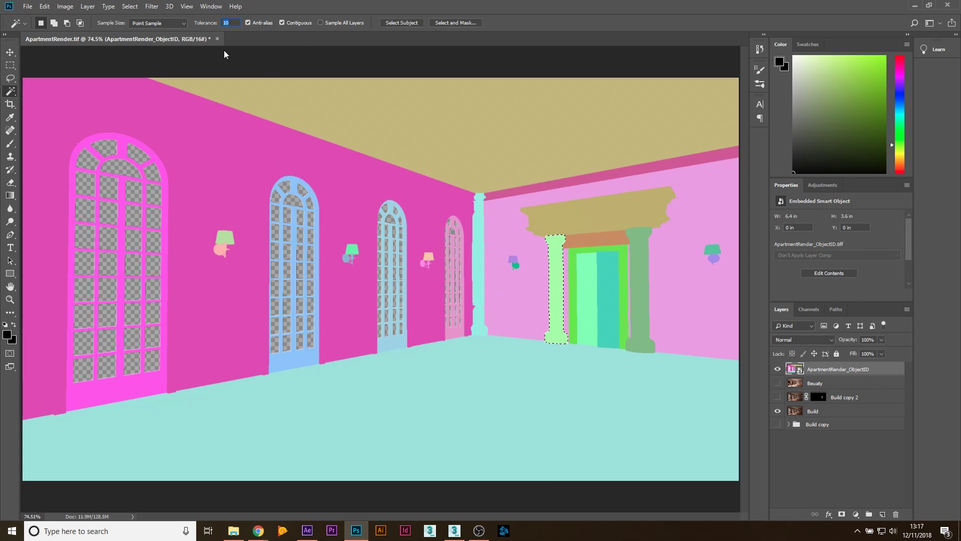
type("2")
- Try the Magic Wand on various ObjectID regions, including the green door frame and the pink window wall, and deselect
left_click(639, 314)
left_click(687, 276)
left_click(544, 137)
left_click(556, 325)
left_click(591, 395)
left_click(564, 326)
left_click(609, 296)
left_click(592, 285)
left_click(587, 248)
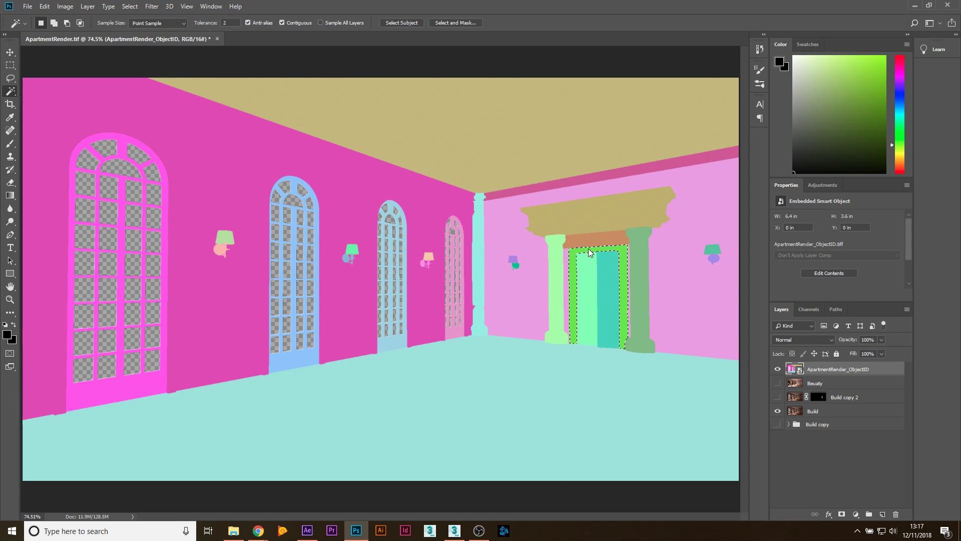
left_click(351, 248)
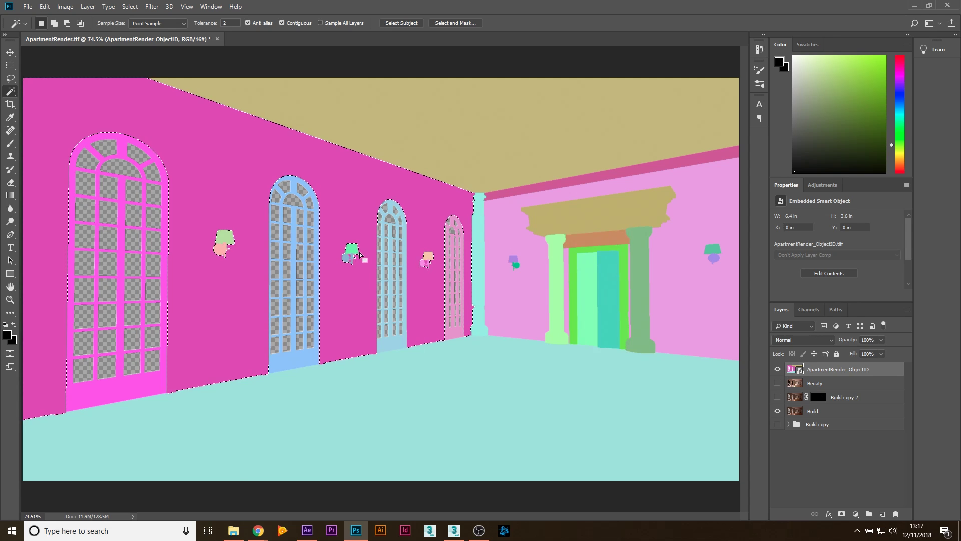
key("ctrl+d")
- Show Build copy 2, hide the ObjectID layer, and check the masked column alone by briefly hiding Build
left_click(821, 411)
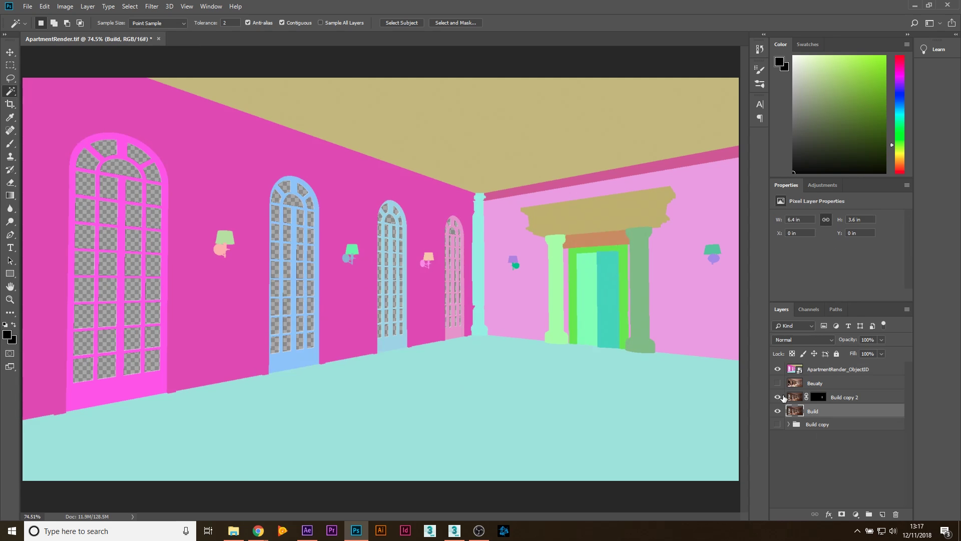
left_click(777, 397)
left_click(777, 410)
left_click(777, 369)
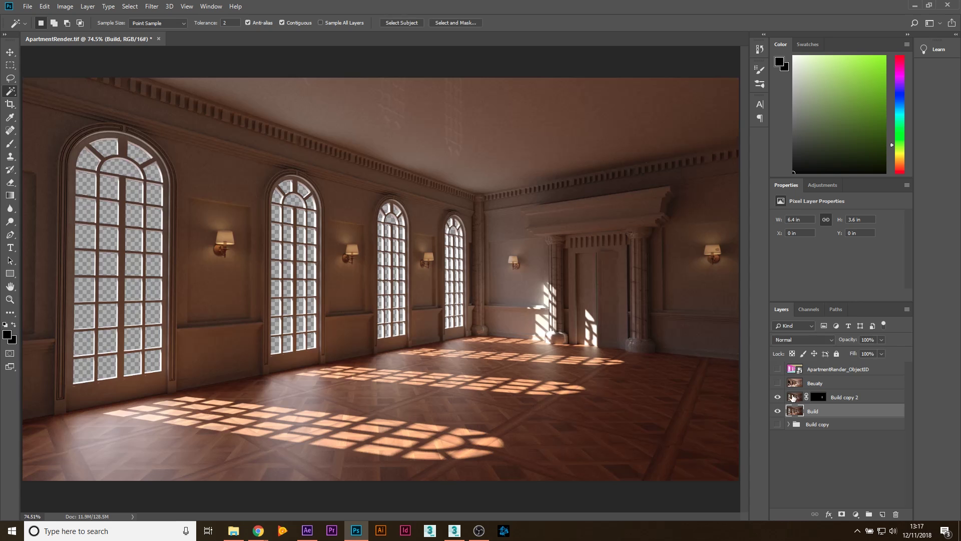
left_click(858, 398)
left_click(778, 410)
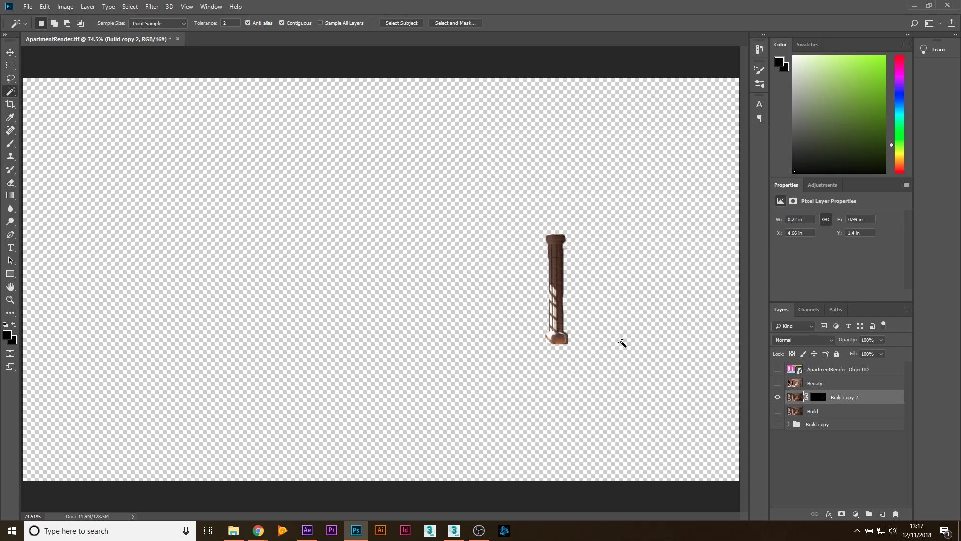
left_click(777, 411)
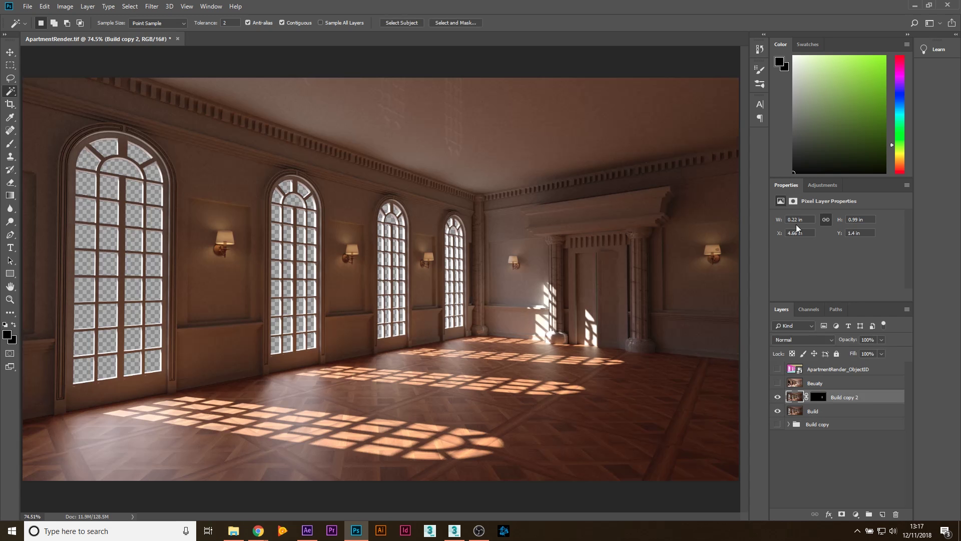
- Add a Hue/Saturation adjustment clipped to Build copy 2 and set its Hue to +151 to recolour the column
left_click(822, 186)
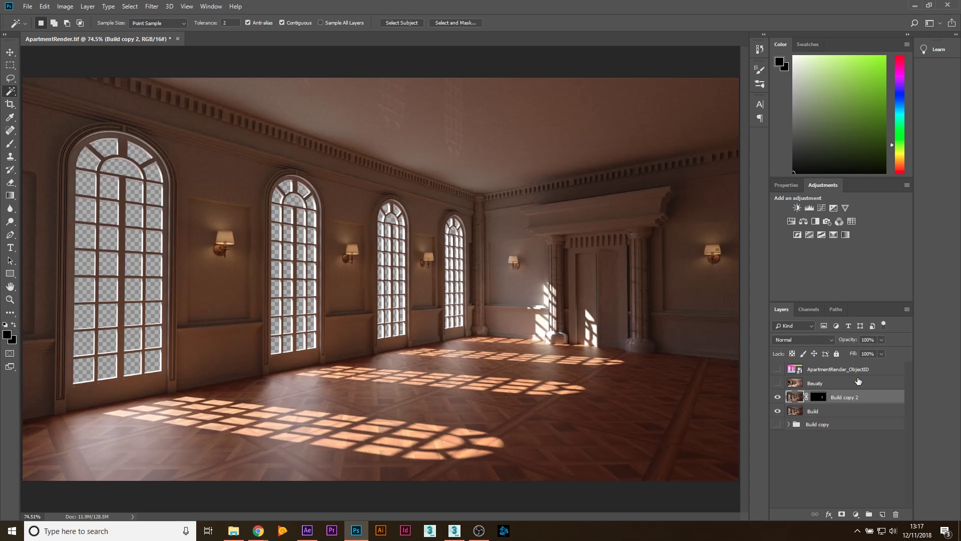
left_click(792, 222)
left_click(839, 297)
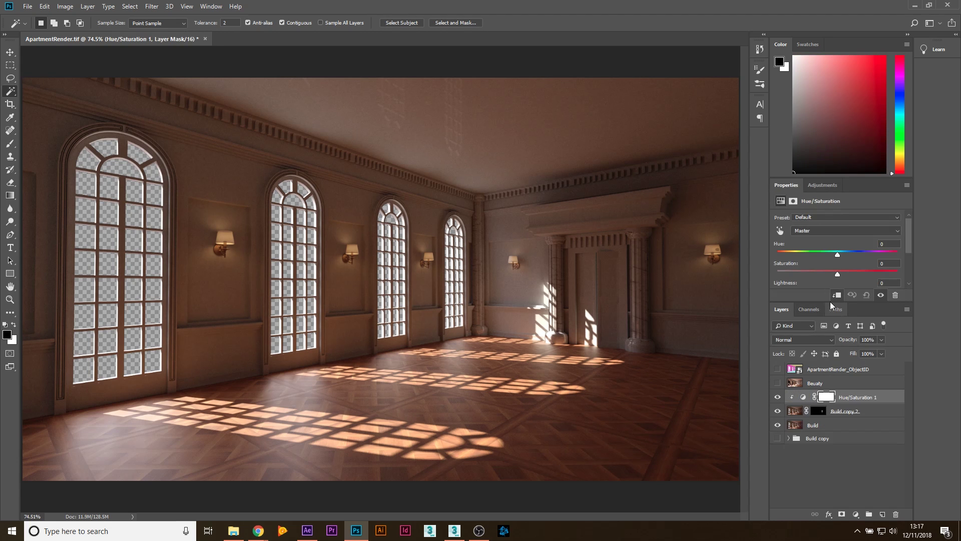
left_click_drag(837, 253, 878, 259)
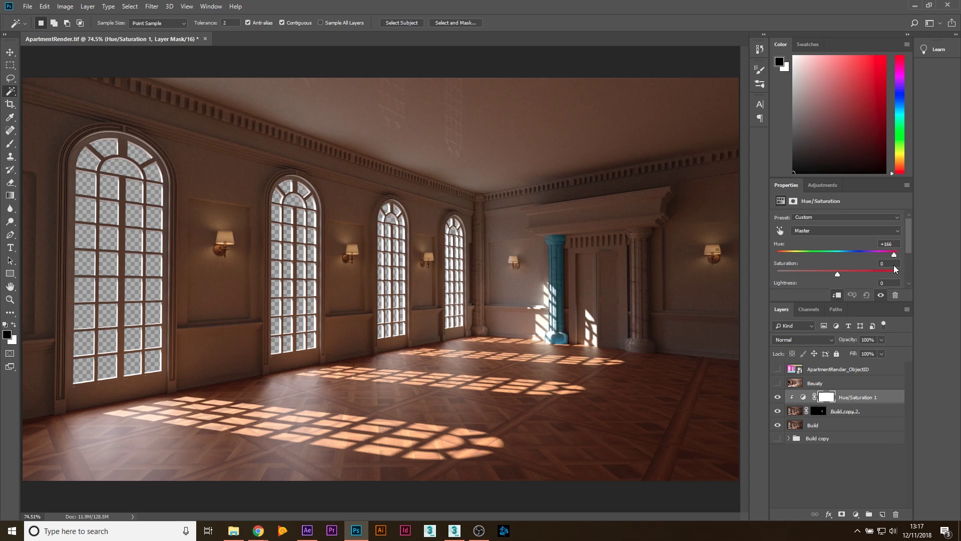
left_click_drag(892, 267, 891, 264)
- Place ApartmentRender_diffuse_albedo.tiff from the Resources folder above the Hue/Saturation adjustment
left_click(233, 531)
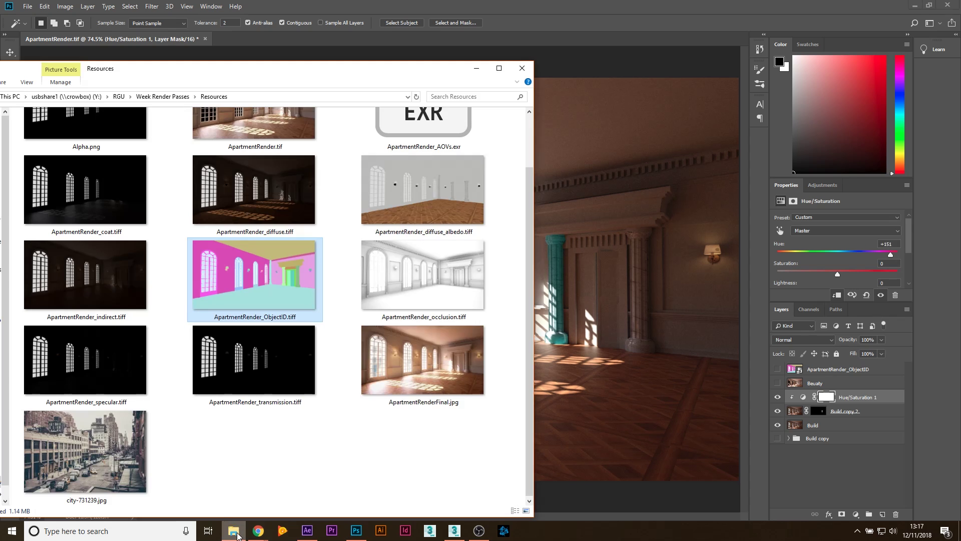
scroll(413, 191, "up", 2)
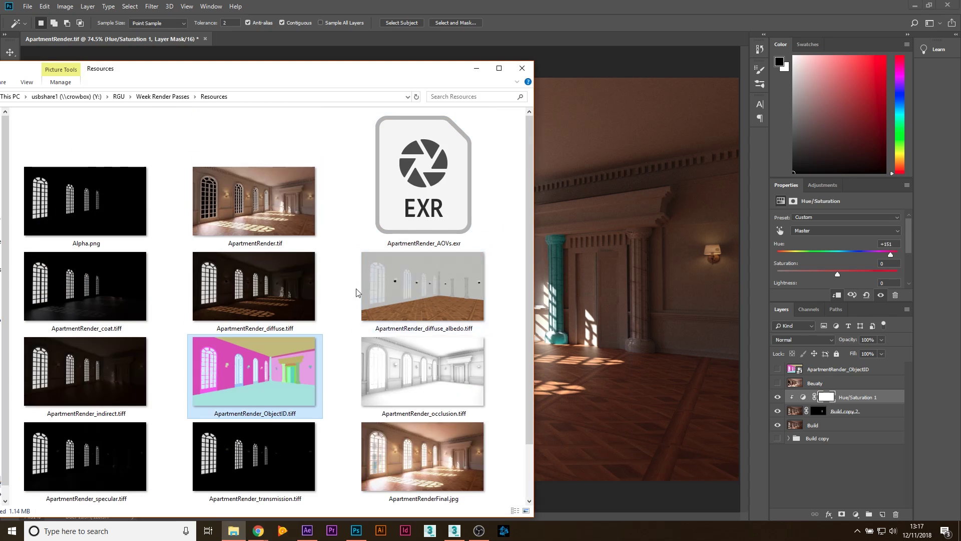
left_click_drag(406, 291, 652, 263)
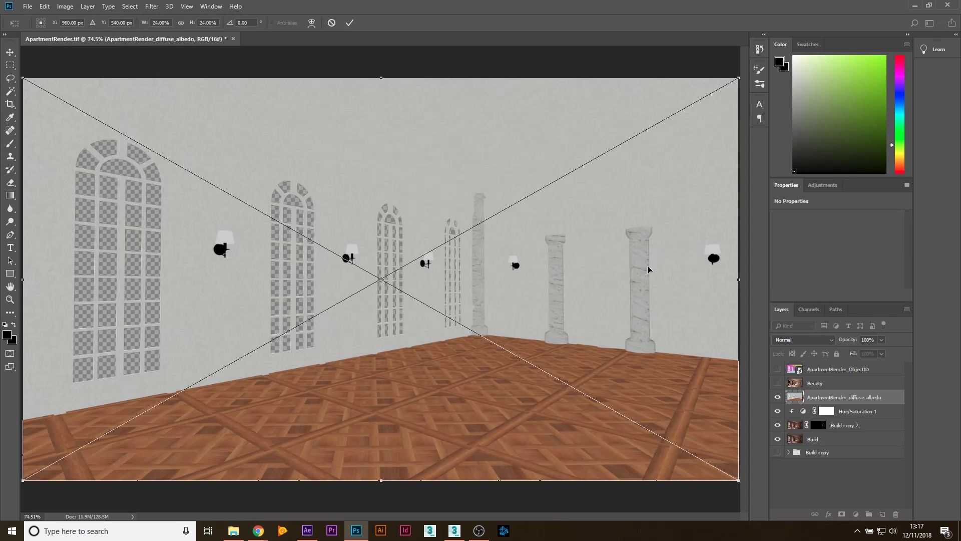
key("Return")
key("alt")
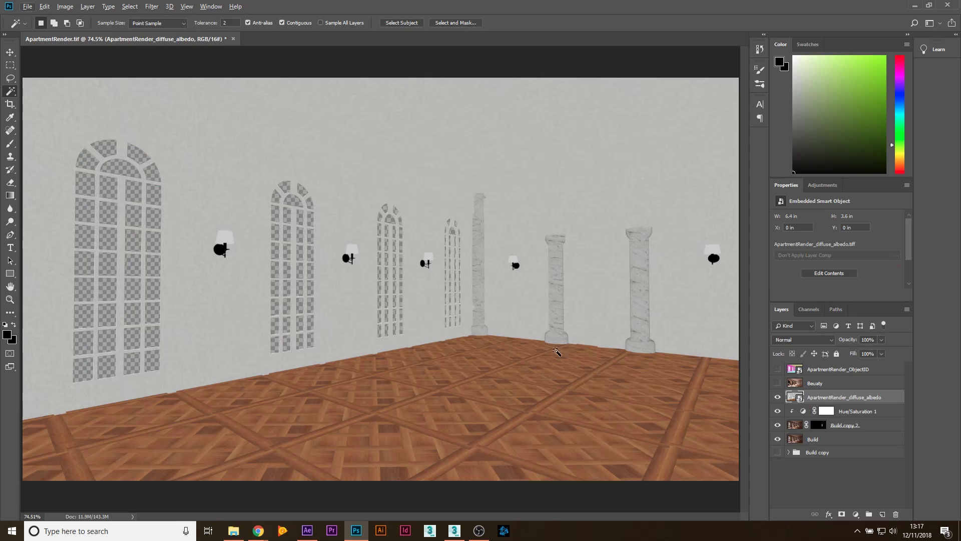
- Copy the column mask from Build copy 2 onto the diffuse_albedo layer and select that layer
left_click(821, 425)
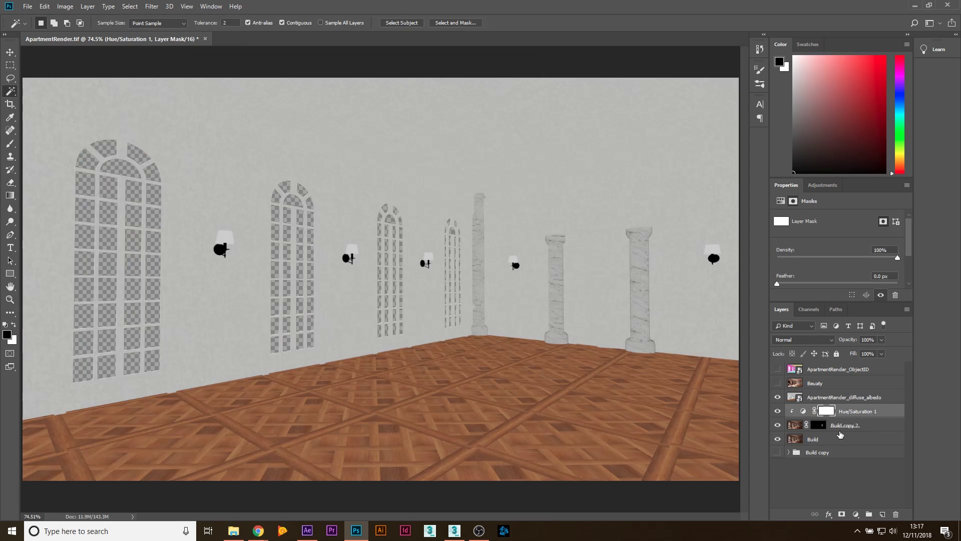
left_click_drag(820, 427, 819, 399, "alt")
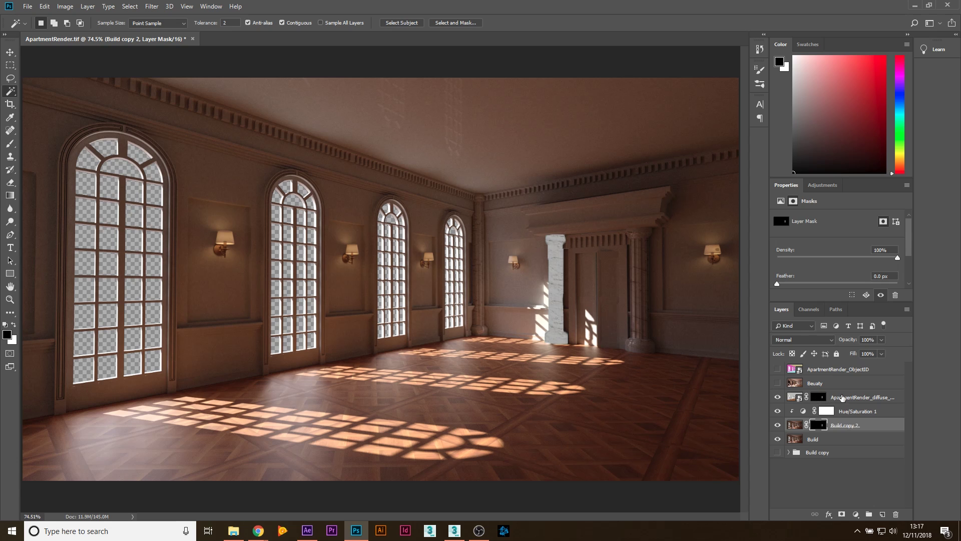
left_click(844, 397)
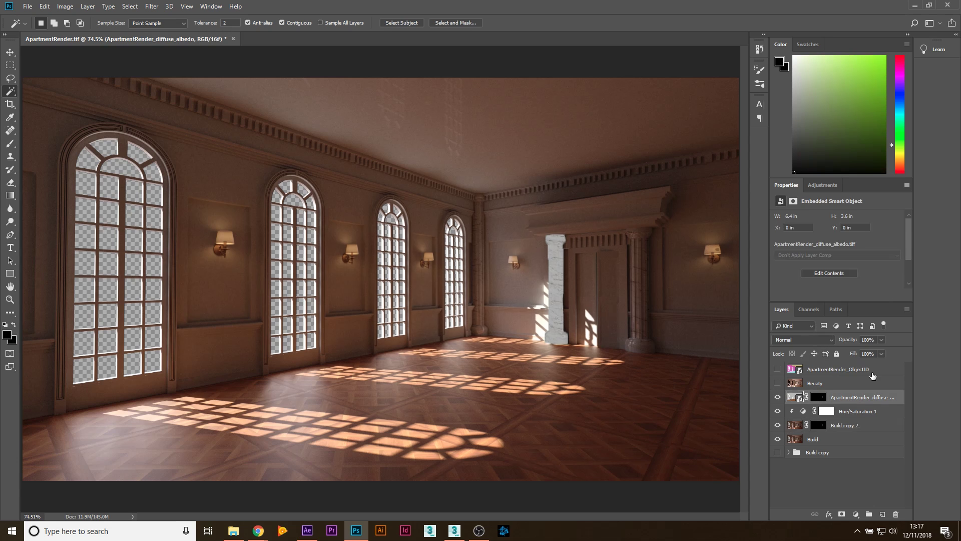
- Try different blend modes on the diffuse_albedo layer, including Screen, Hard Light and Soft Light, to compare their effect on the column
key("shift+plus")
key("shift+plus")
key("shift+plus")
key("shift+plus")
key("shift+plus")
key("shift+plus")
key("shift+plus")
key("shift+plus")
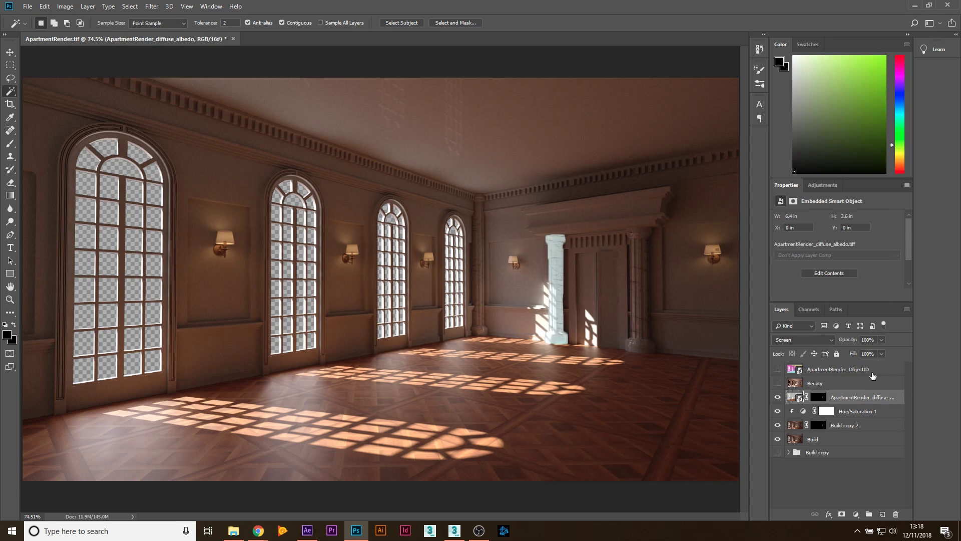
key("shift+plus")
key("shift+plus")
key("shift+plus")
key("shift+plus")
key("shift+plus")
key("shift+plus")
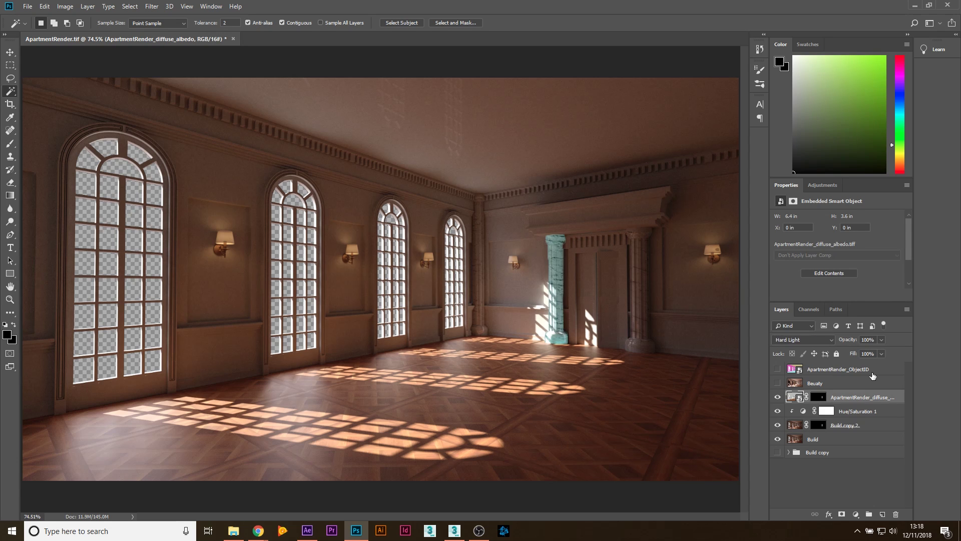
key("shift+plus")
key("shift+plus")
key("shift+minus")
key("shift+minus")
key("shift+minus")
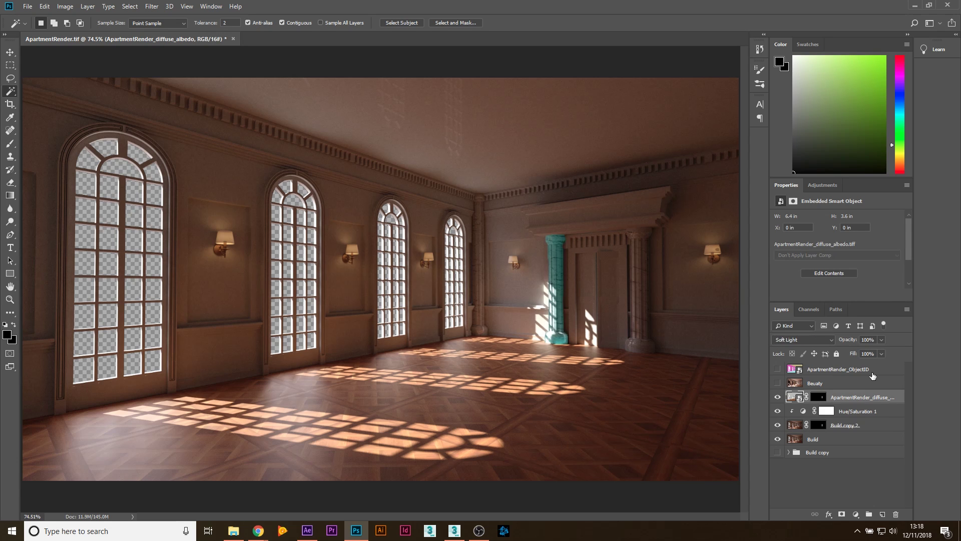
key("shift+minus")
key("shift+minus")
key("shift+minus")
key("shift+plus")
key("shift+plus")
key("shift+plus")
- Delete the diffuse_albedo layer and hide the Hue/Saturation 1 adjustment
left_click_drag(853, 401, 895, 515)
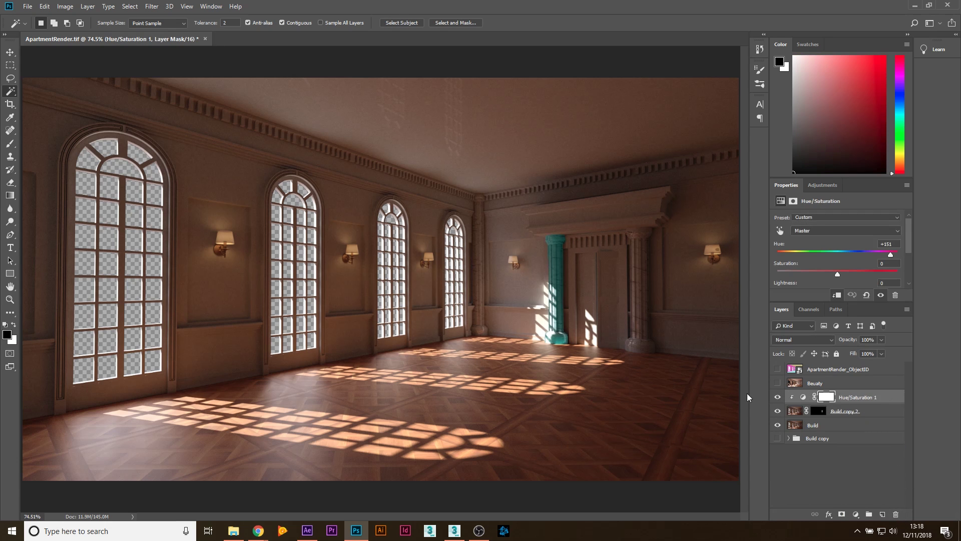
left_click(778, 397)
- Select the lintel above the doorway from the ObjectID layer and mask a duplicate of Build with that selection
left_click(777, 369)
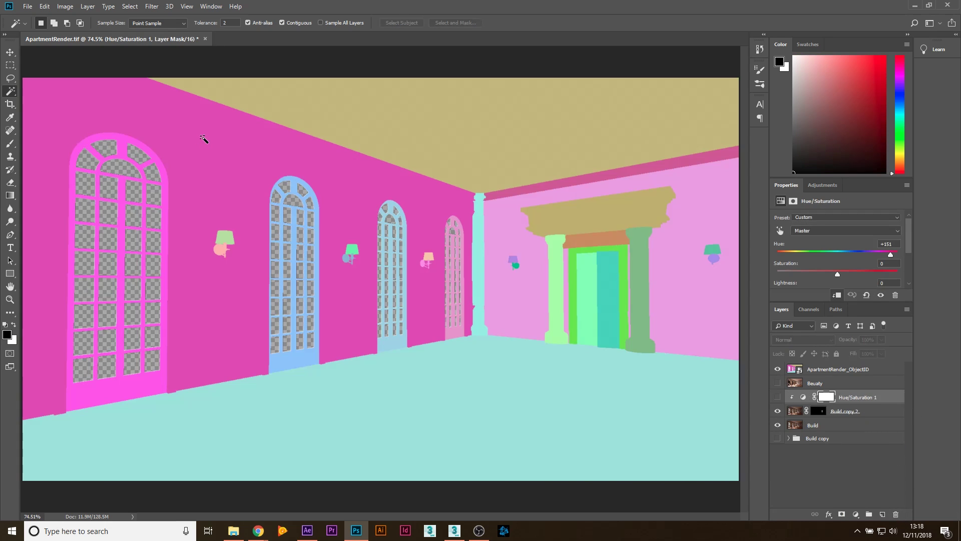
left_click(505, 217)
left_click(604, 218)
left_click(870, 412)
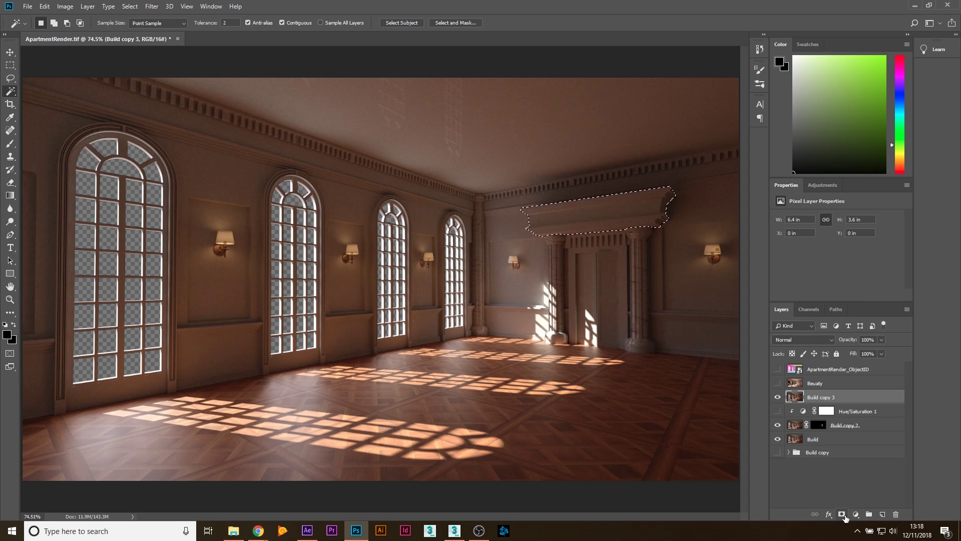
left_click(842, 515)
- Try a Curves adjustment clipped to Build copy 3 on the masked lintel, and discard it
left_click(823, 185)
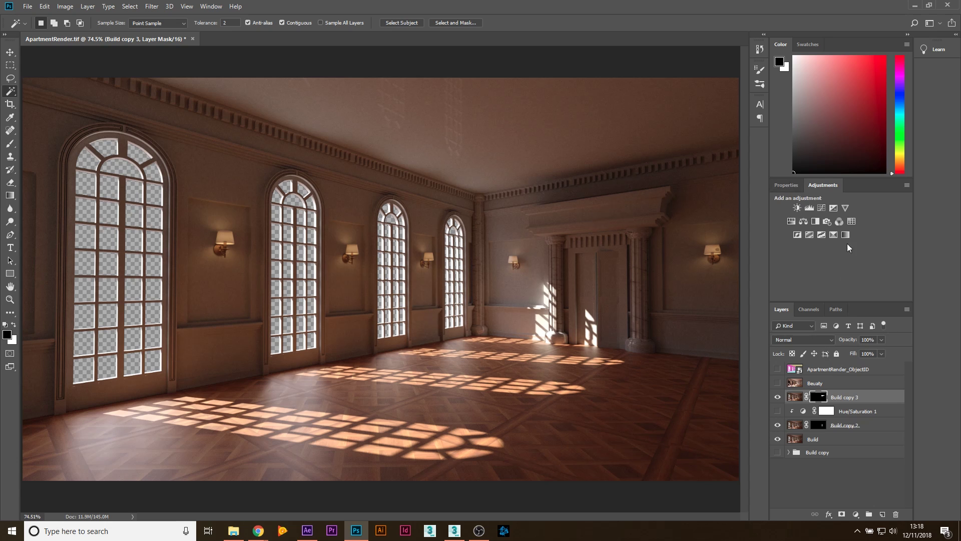
left_click(821, 208)
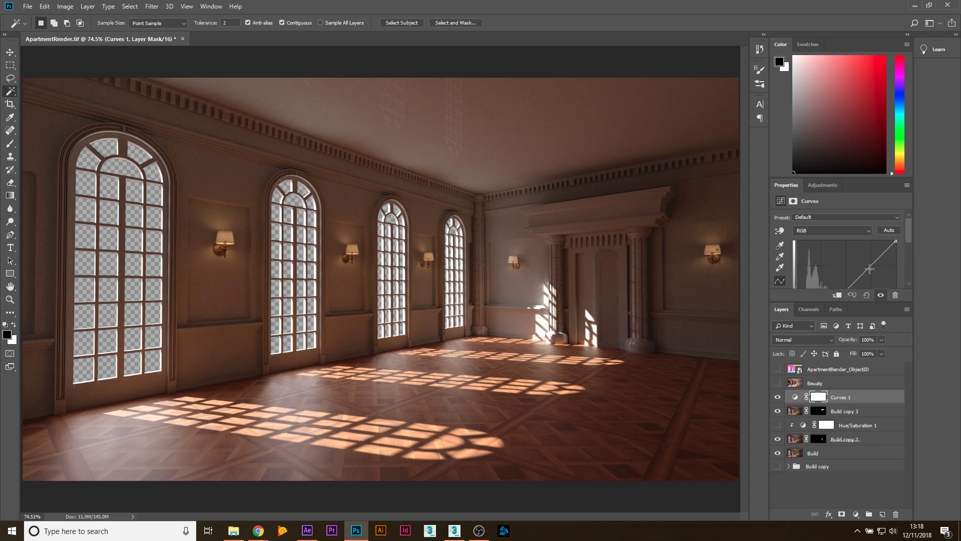
left_click_drag(870, 269, 875, 277)
key("ctrl+z")
left_click(837, 295)
scroll(846, 263, "down", 2)
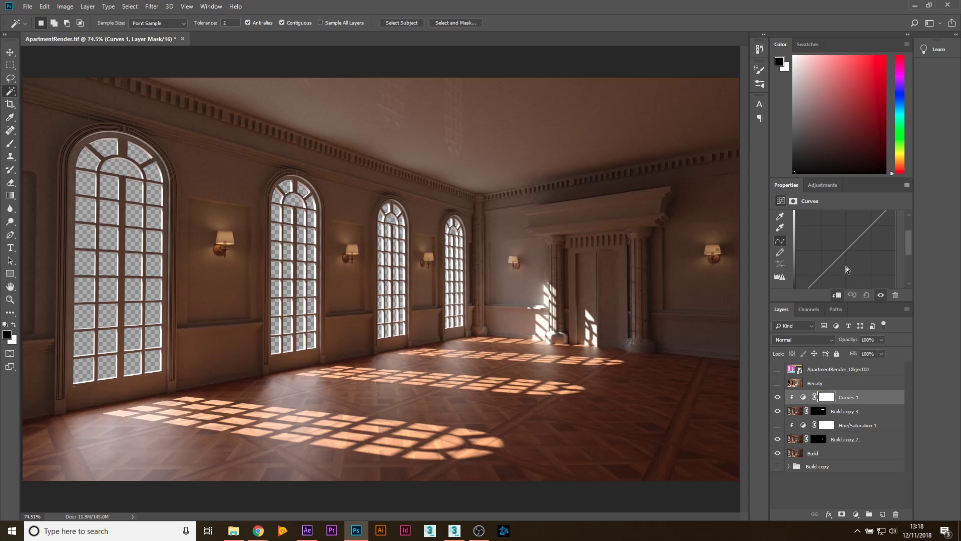
left_click_drag(848, 253, 923, 419)
scroll(412, 304, "down", 3, "alt")
left_click_drag(863, 399, 895, 514)
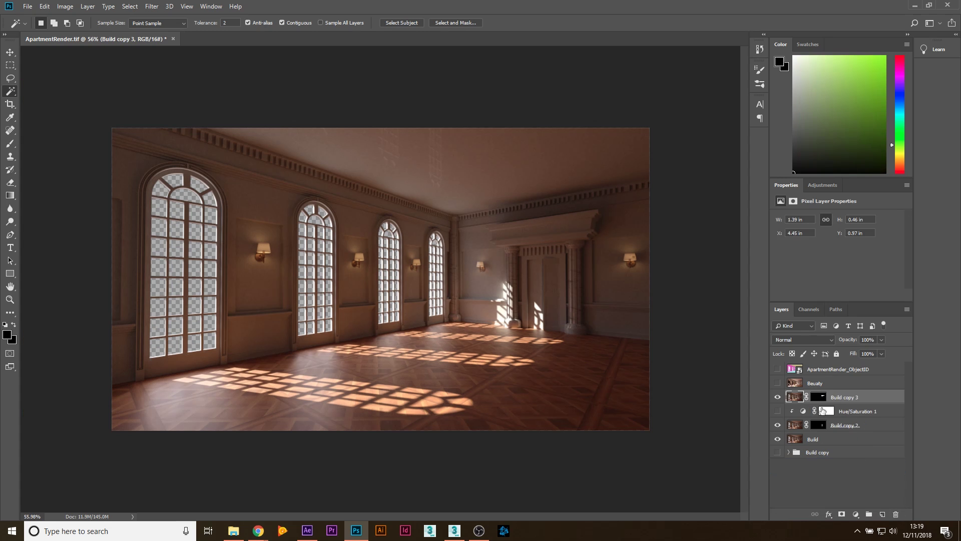
- Briefly show the ObjectID layer to review its object colours
left_click(833, 371)
left_click(778, 369)
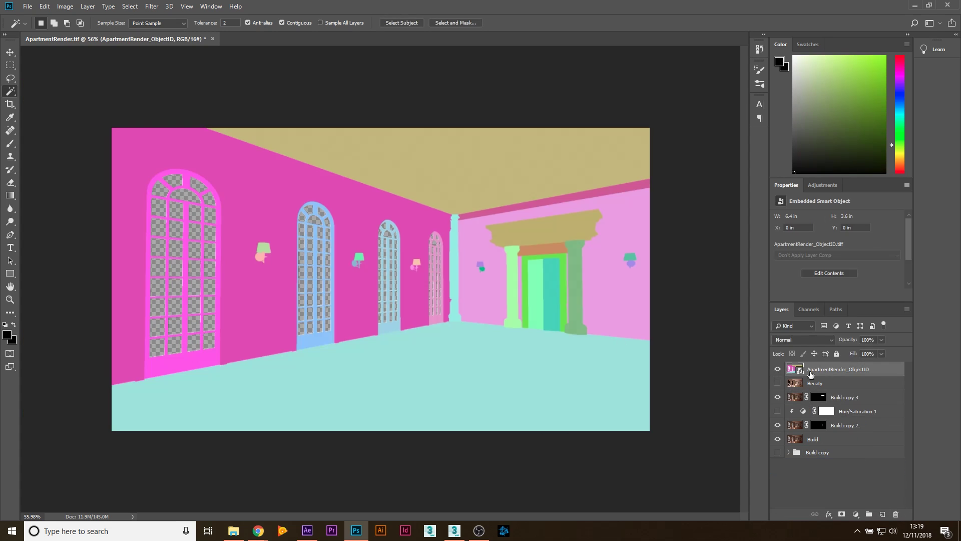
left_click(778, 370)
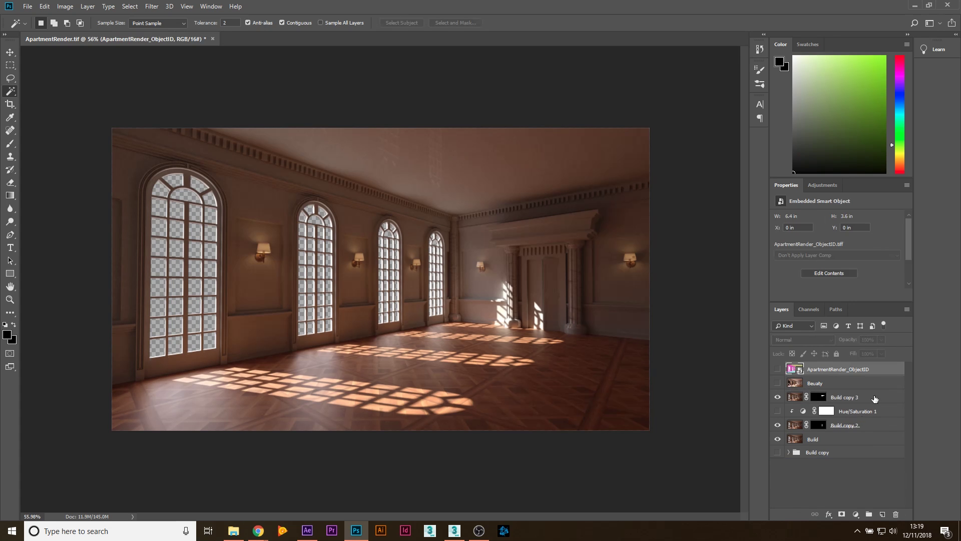
- Show the Beuaty layer, hide Build copy 3, Build copy 2 and Build, and select Beuaty
left_click(863, 452)
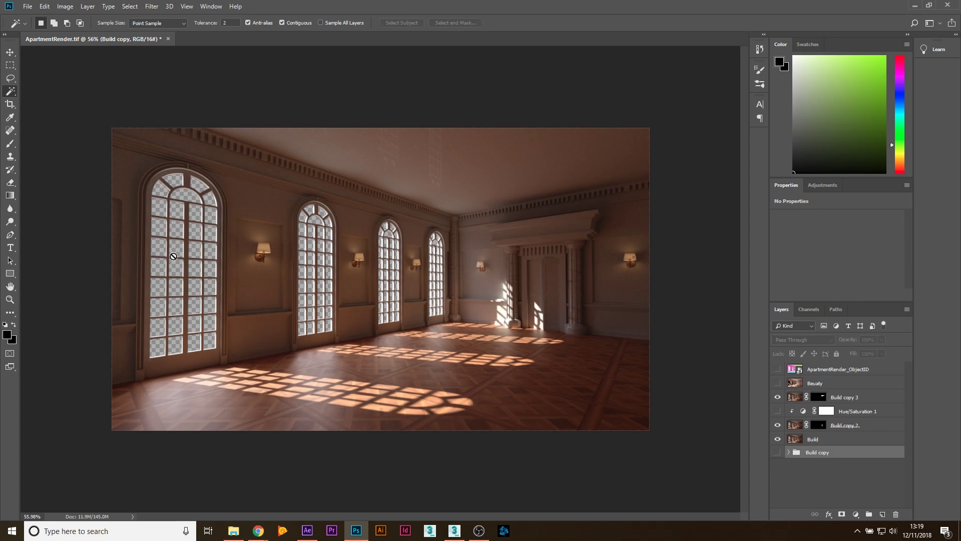
left_click(777, 383)
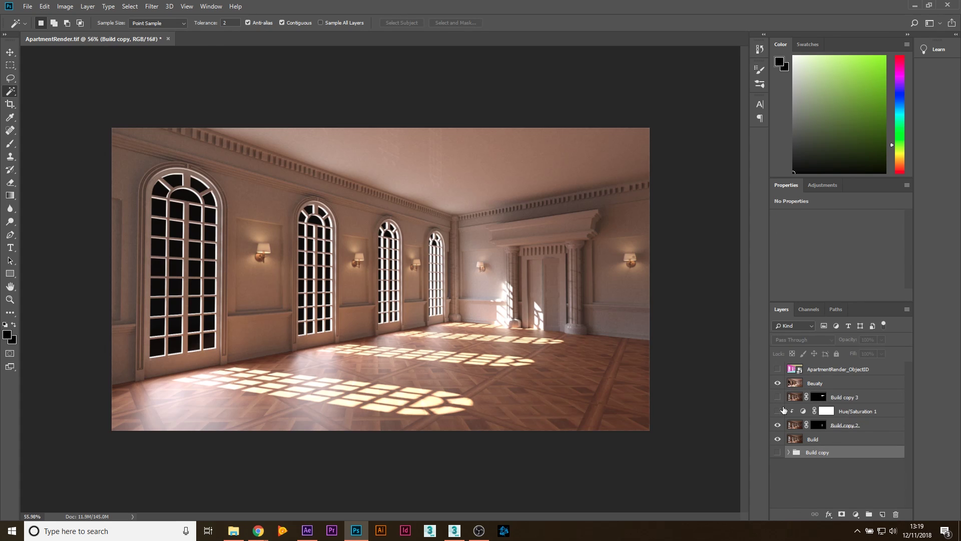
left_click_drag(778, 426, 778, 439)
left_click(849, 384)
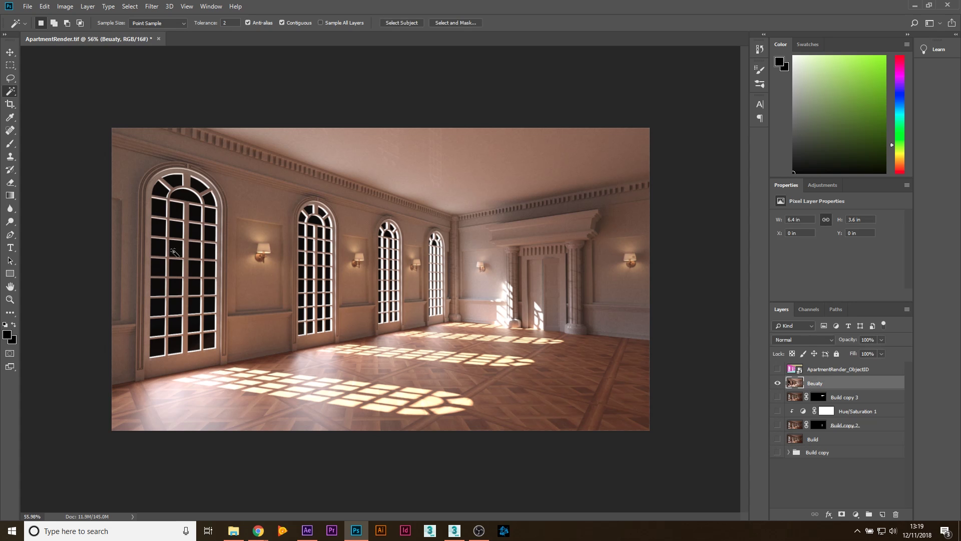
- Place Alpha.png from the Resources folder above Beuaty, scaled about 150% from its centre to fill the canvas
left_click(233, 530)
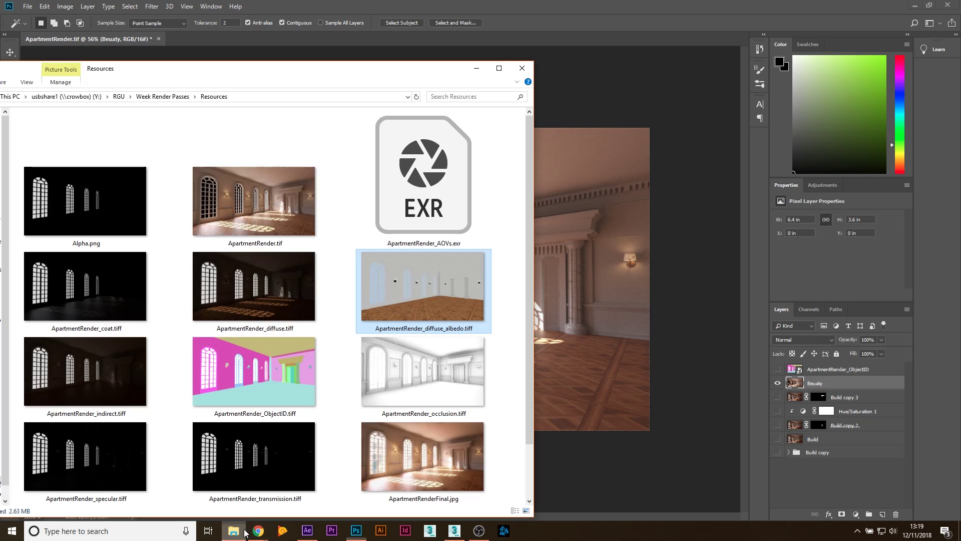
left_click_drag(69, 214, 602, 232)
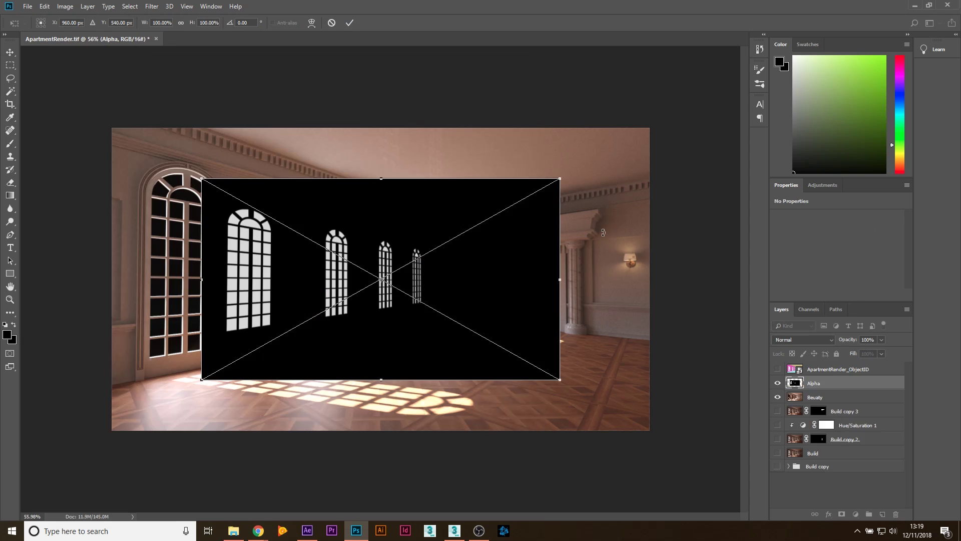
left_click_drag(559, 182, 653, 136, "alt")
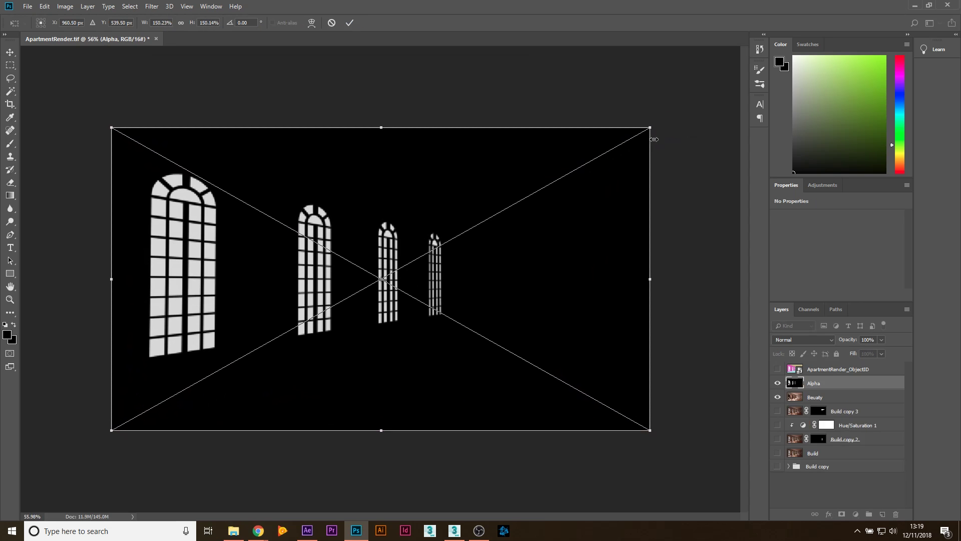
key("w")
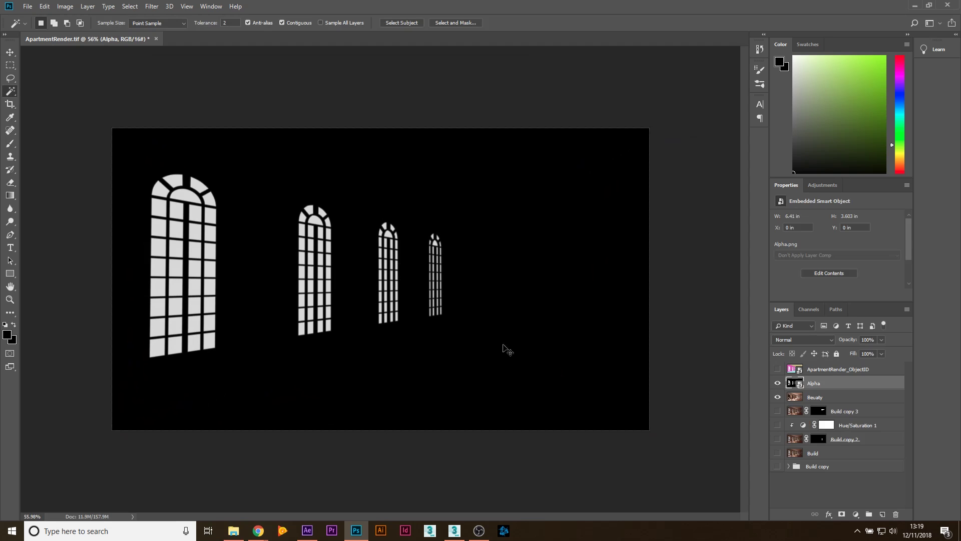
- Rasterize the Alpha layer and cut its entire contents to the clipboard
key("ctrl+a")
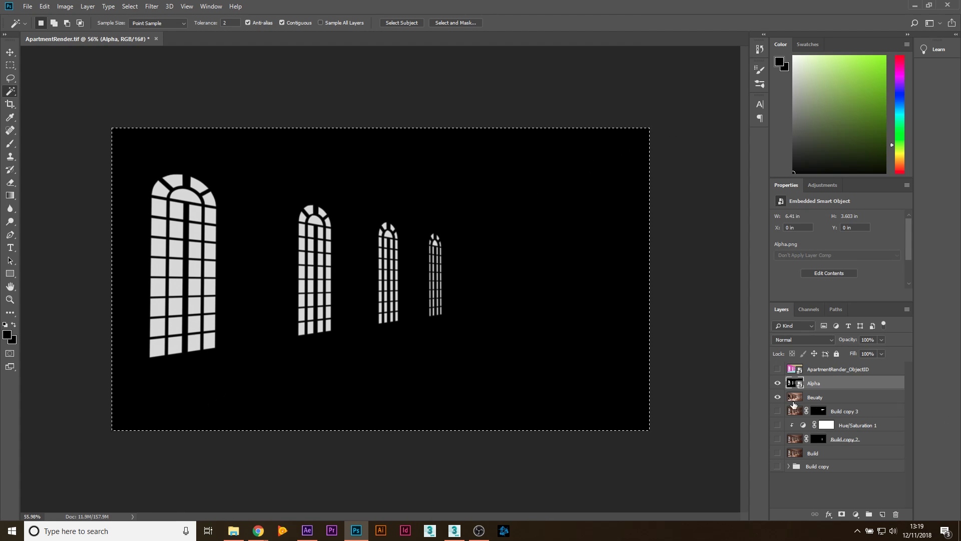
right_click(815, 383)
left_click(874, 272)
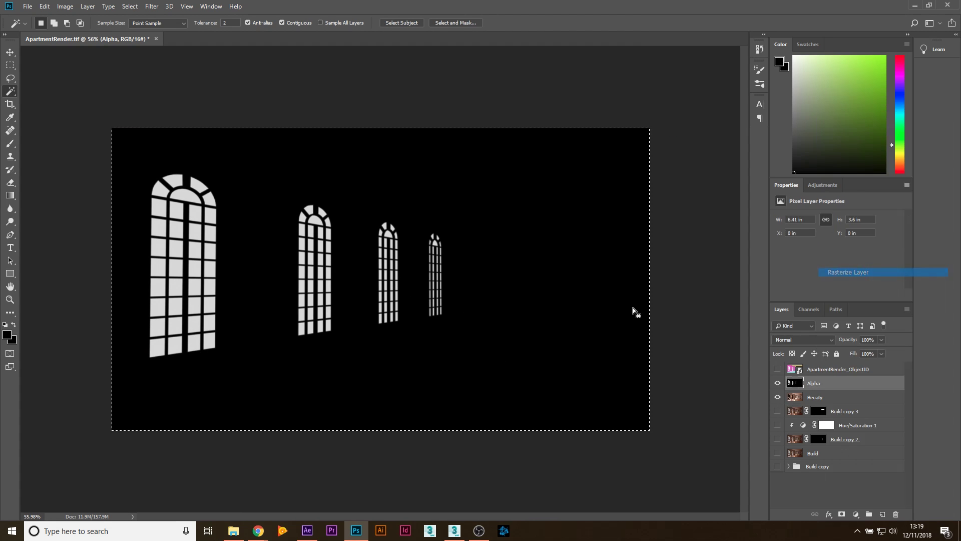
key("ctrl+x")
- Add a layer mask to Beuaty and paste the window alpha image into it
left_click(825, 398)
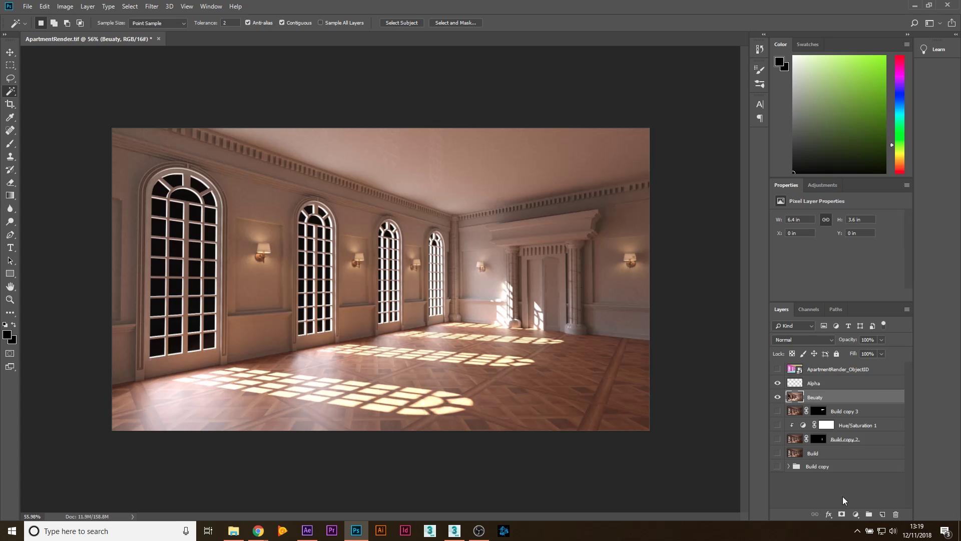
left_click(843, 514)
left_click(819, 397, "alt")
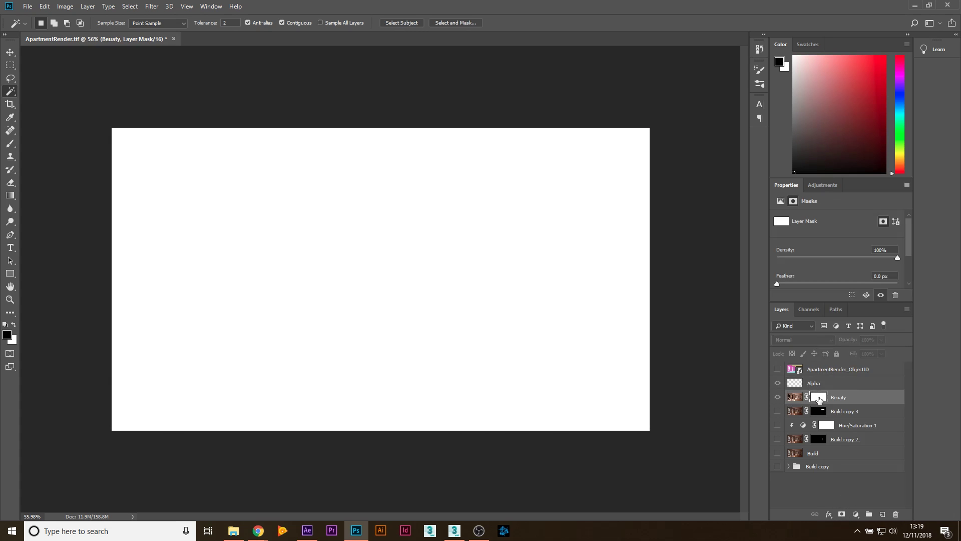
key("ctrl+v")
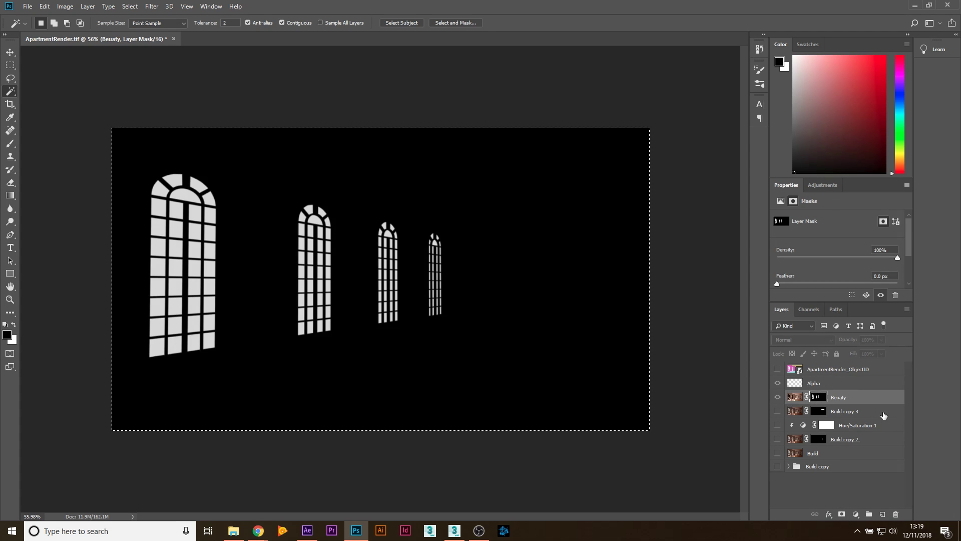
- Invert the Beuaty layer's mask so that the window panes are cut out instead of the room
left_click(865, 411)
left_click(818, 397)
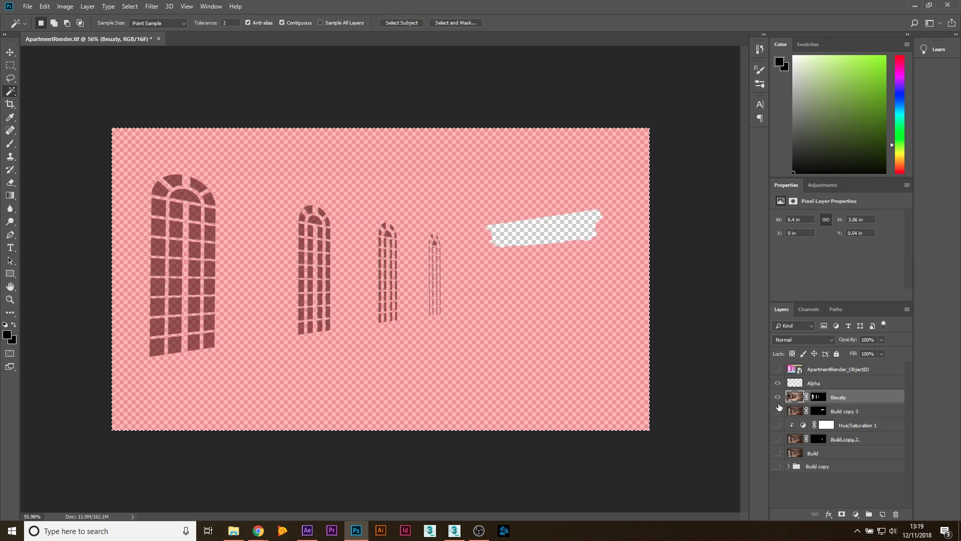
left_click(778, 397)
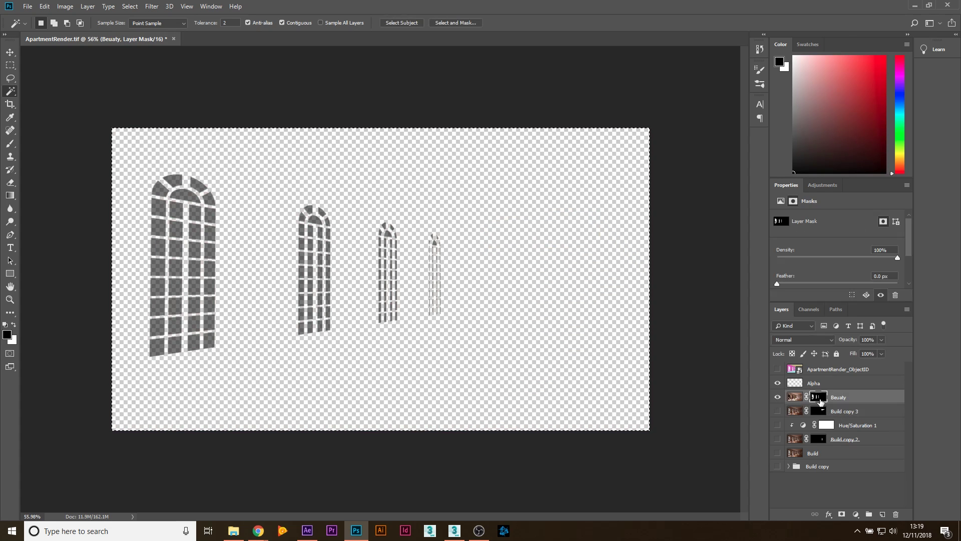
left_click(818, 399, "alt")
key("ctrl+i")
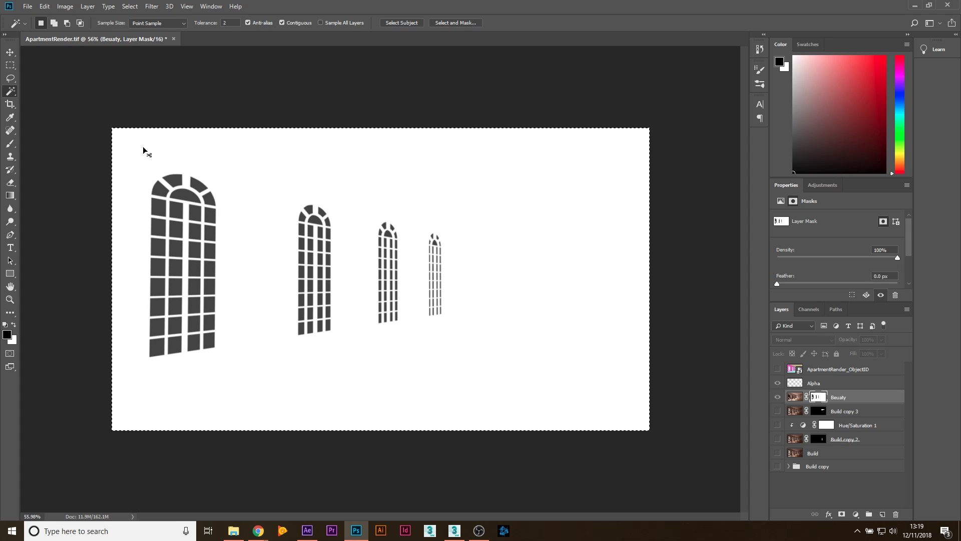
- Return to the full image, check the masked Beuaty layer by toggling it, and hide the Alpha layer
left_click(777, 398)
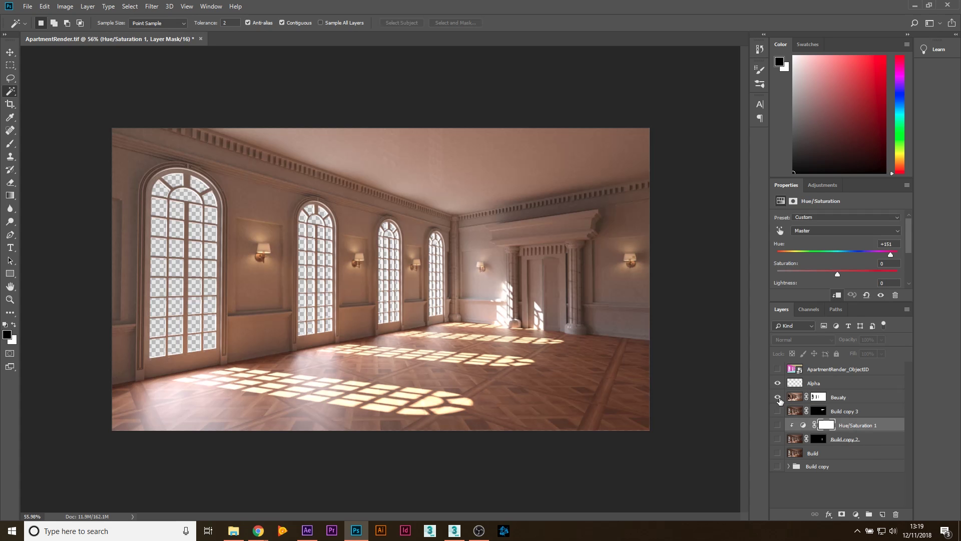
left_click(778, 398)
left_click(778, 396)
left_click(777, 384)
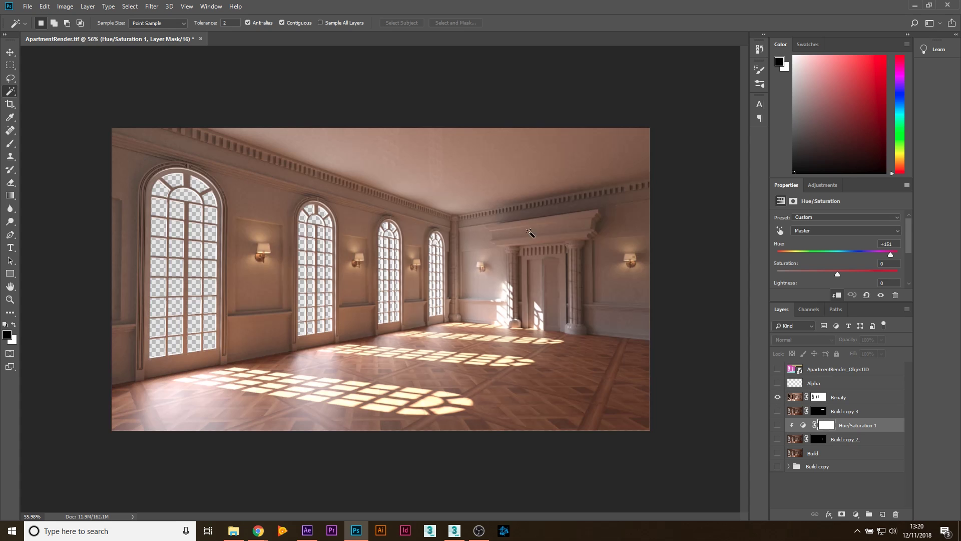
- Place city-731239.jpg from the Resources folder and move its layer to the bottom of the stack, behind the windows
left_click(233, 531)
scroll(323, 353, "down", 2)
left_click_drag(111, 459, 603, 320)
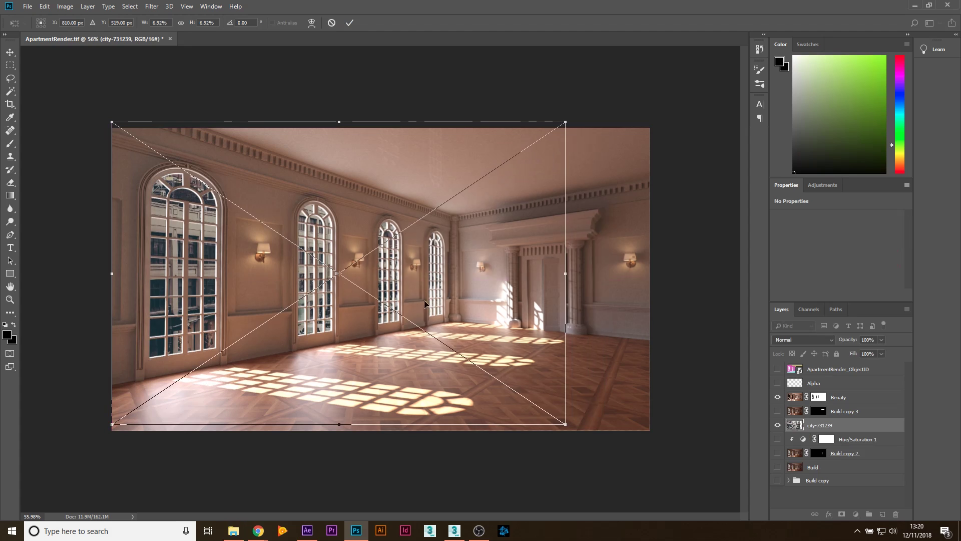
key("Return")
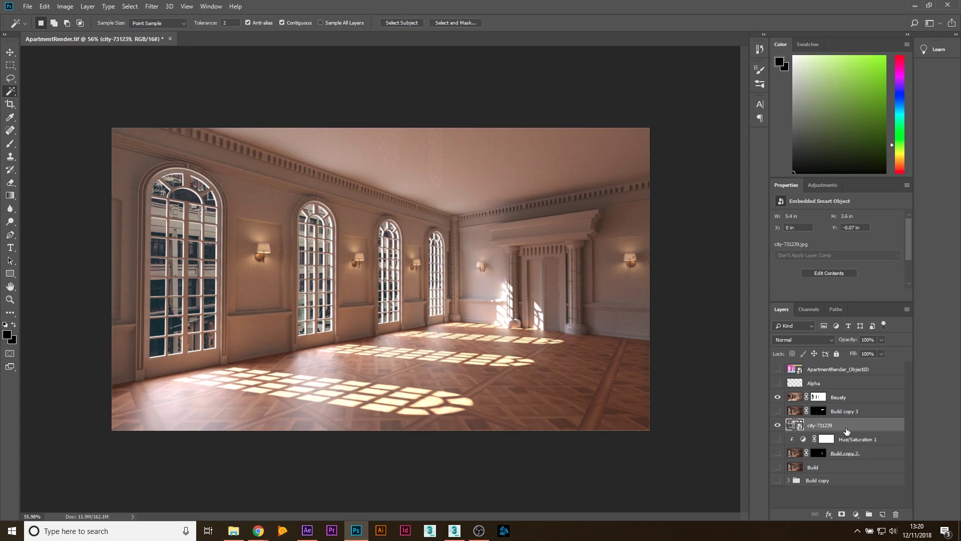
left_click_drag(846, 431, 833, 500)
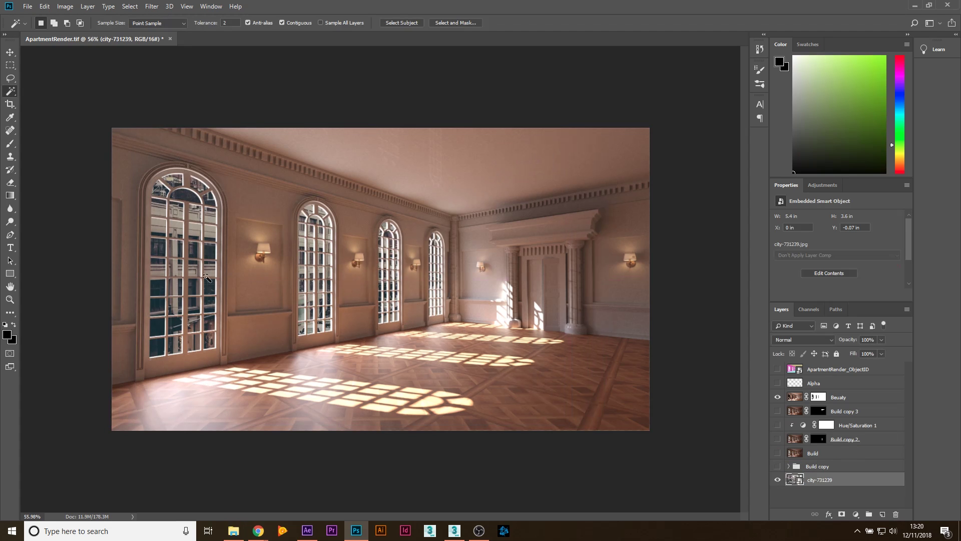
- Add an Exposure adjustment directly above city-731239 to brighten the view outside, and select the city layer
left_click(822, 185)
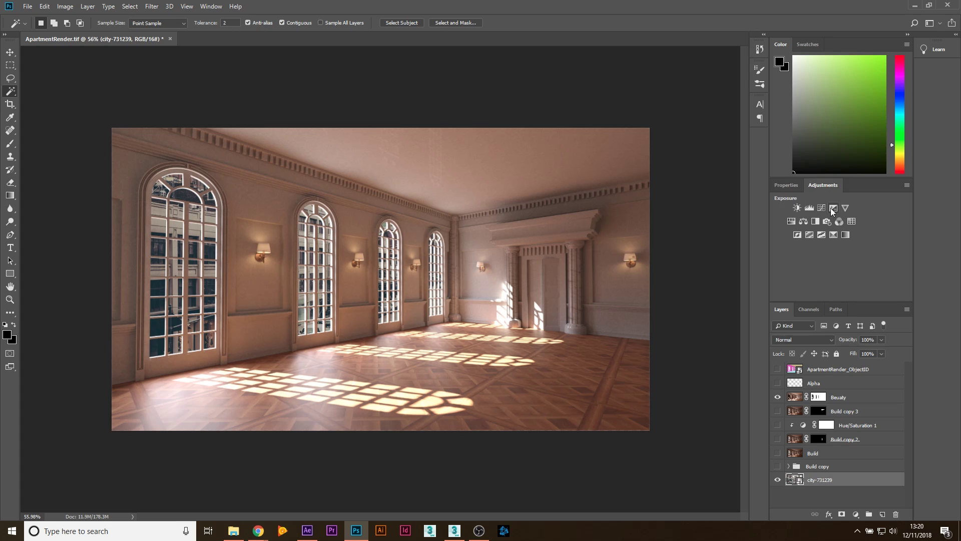
left_click(832, 208)
key("alt+bracketright")
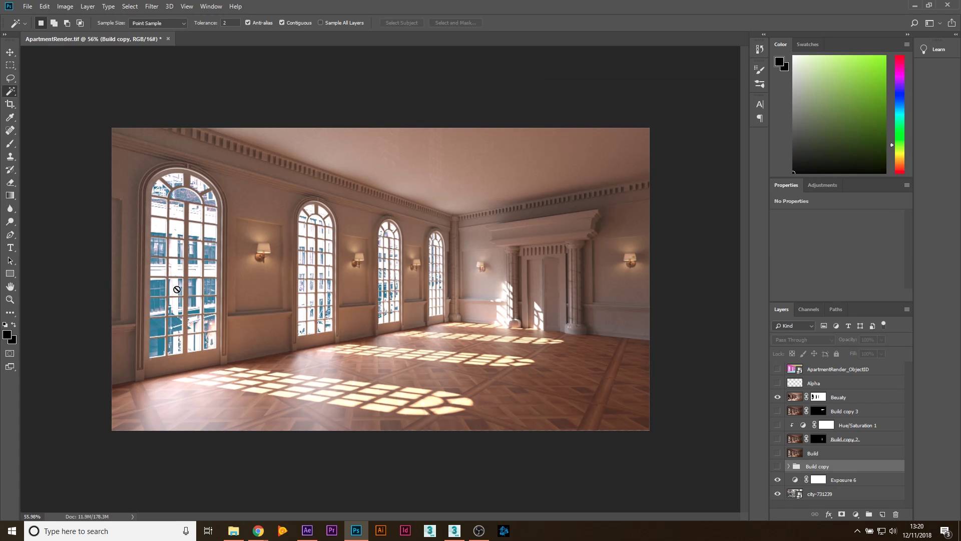
left_click(831, 498)
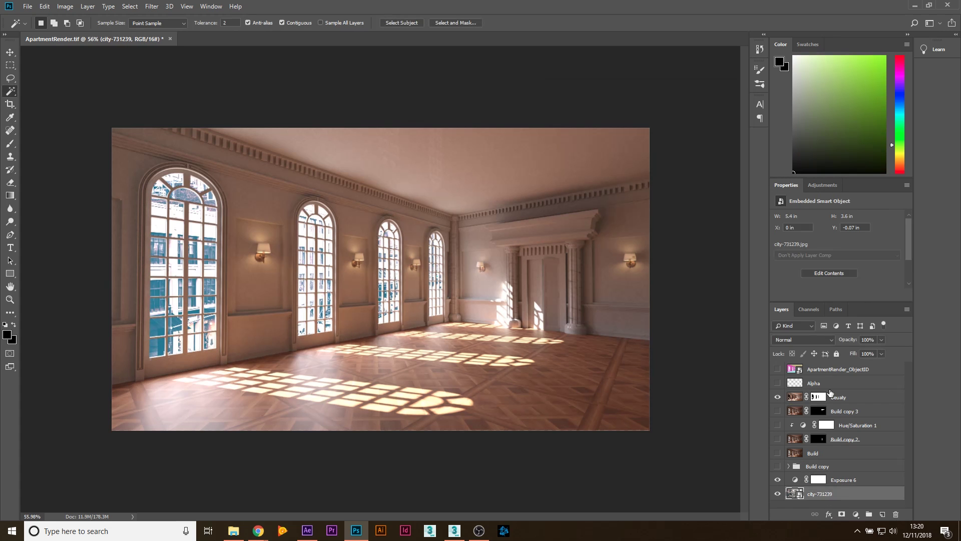
- Set the Exposure 6 adjustment to +2.30 and soften the city-731239 layer with a Gaussian Blur of about 6.6 pixels
key("alt+bracketright")
left_click_drag(856, 247, 859, 247)
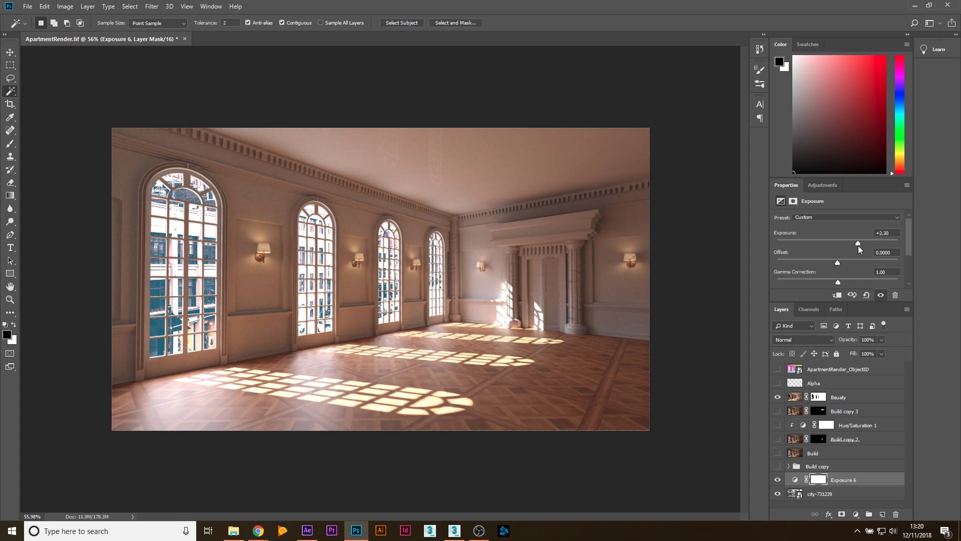
left_click(841, 496)
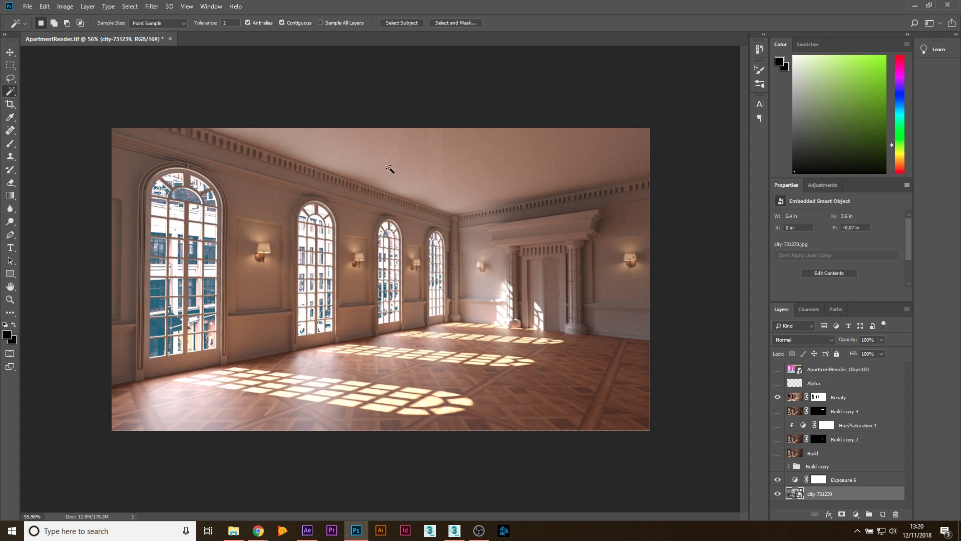
left_click(153, 6)
mouse_move(260, 121)
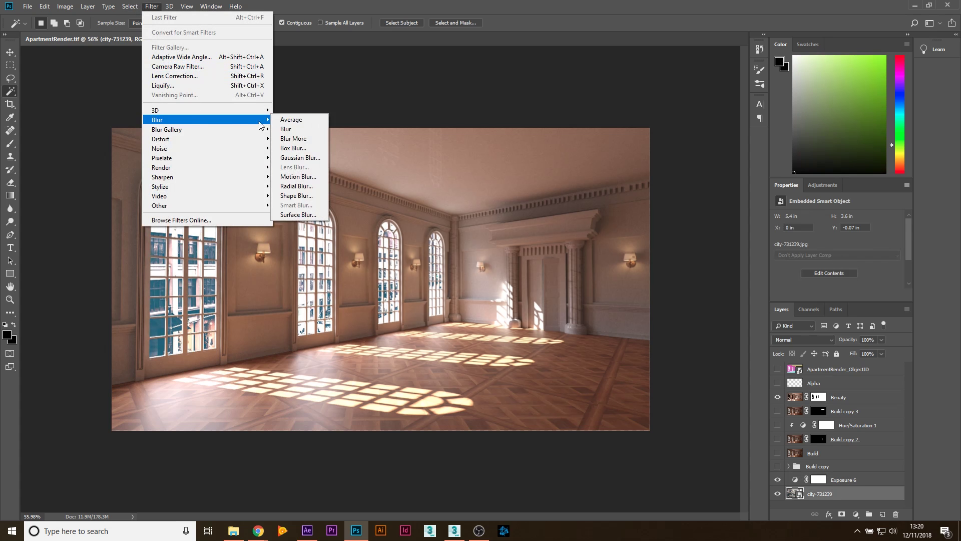
left_click(296, 148)
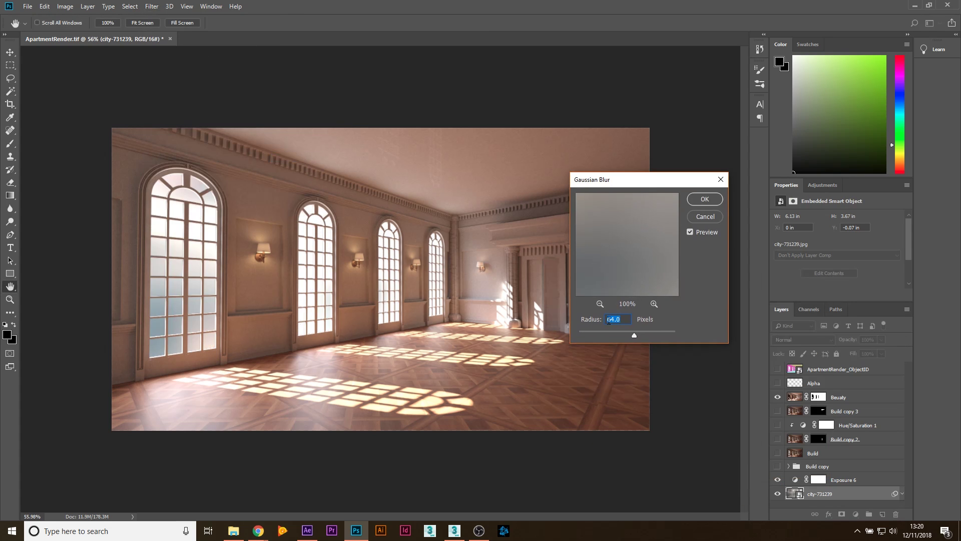
left_click_drag(637, 334, 612, 332)
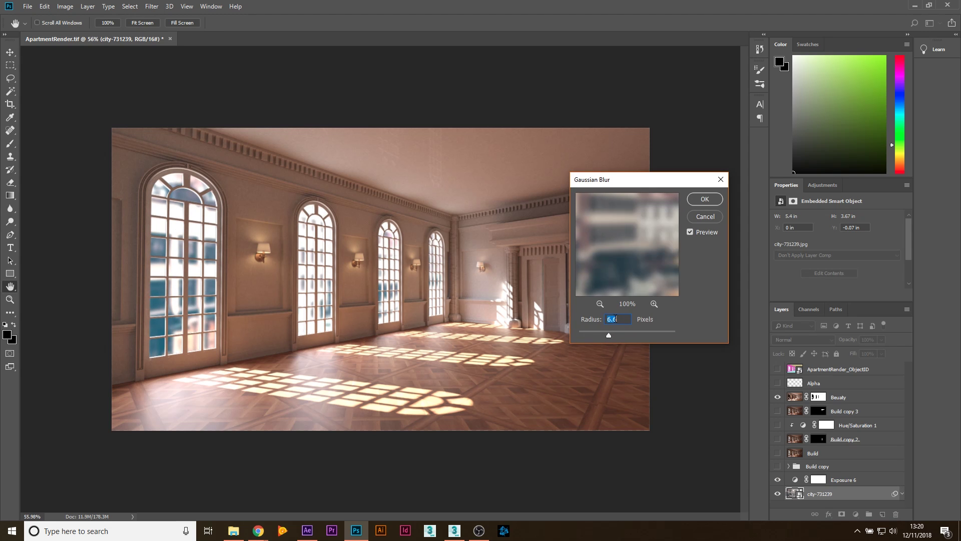
left_click(705, 199)
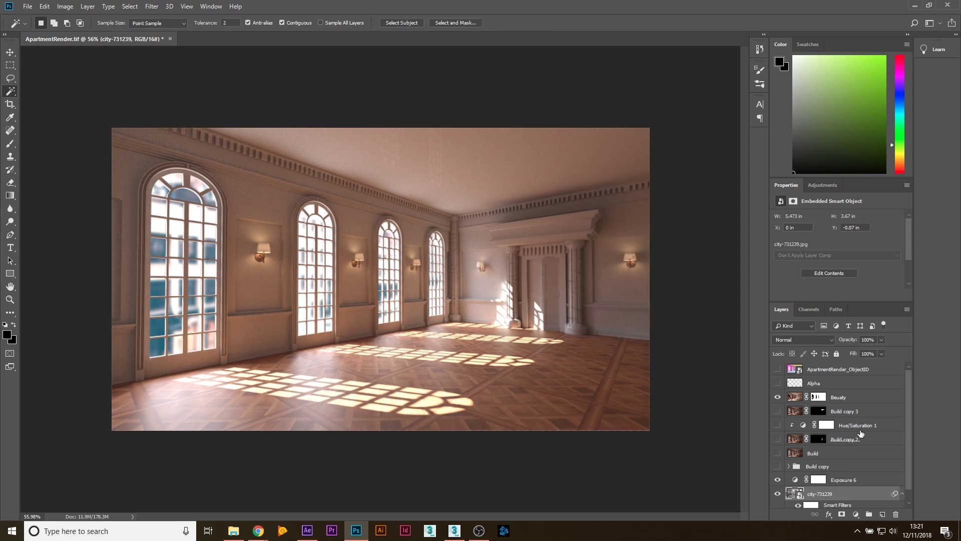
- Compare the composite with the Beuaty layer hidden and shown
scroll(845, 481, "down", 1)
scroll(839, 440, "up", 1)
left_click(778, 397)
left_click(778, 397)
- Select every layer from city-731239 up to ApartmentRender_ObjectID and put them all in one group
left_click(841, 396)
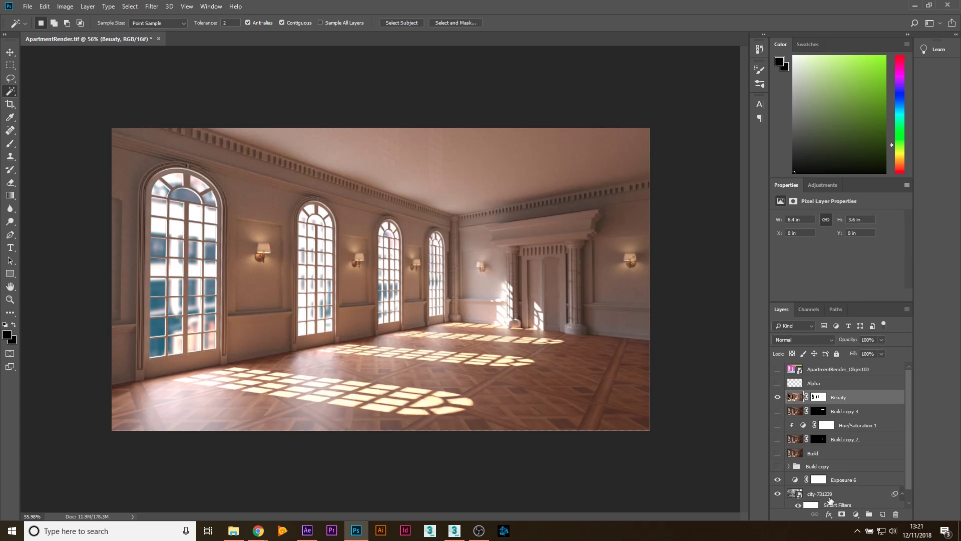
scroll(842, 487, "down", 1)
left_click(844, 482)
key("alt+bracketleft")
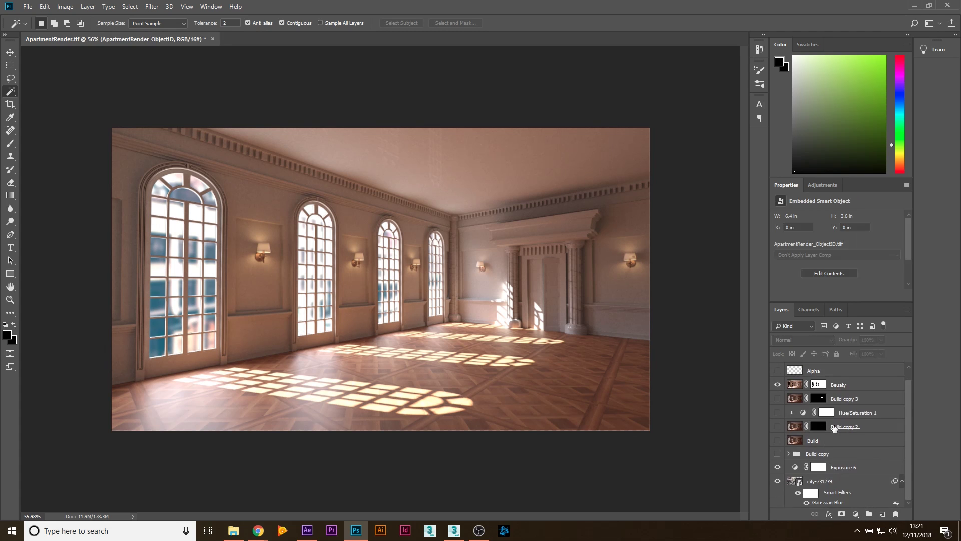
left_click(840, 473, "shift")
left_click(839, 482)
scroll(832, 467, "up", 1)
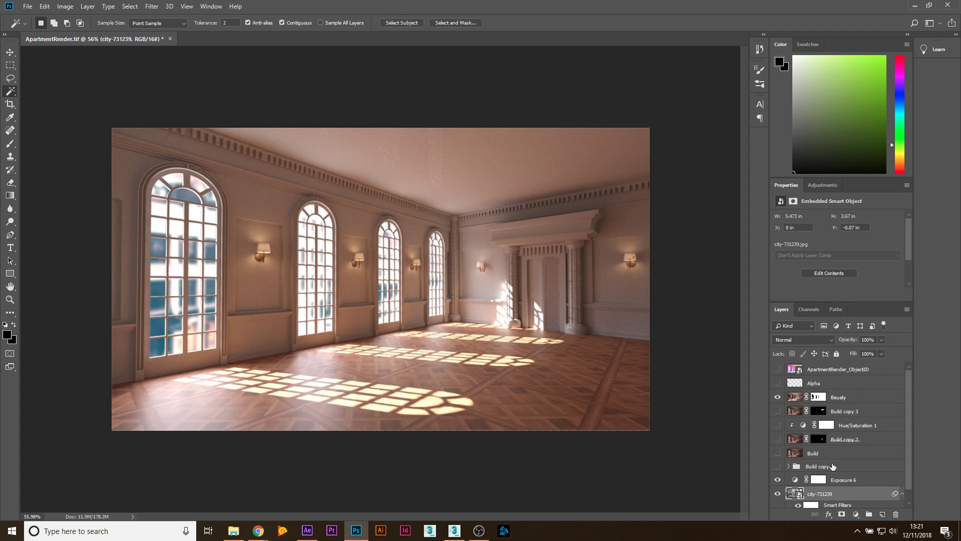
left_click(854, 381, "shift")
left_click(852, 371, "shift")
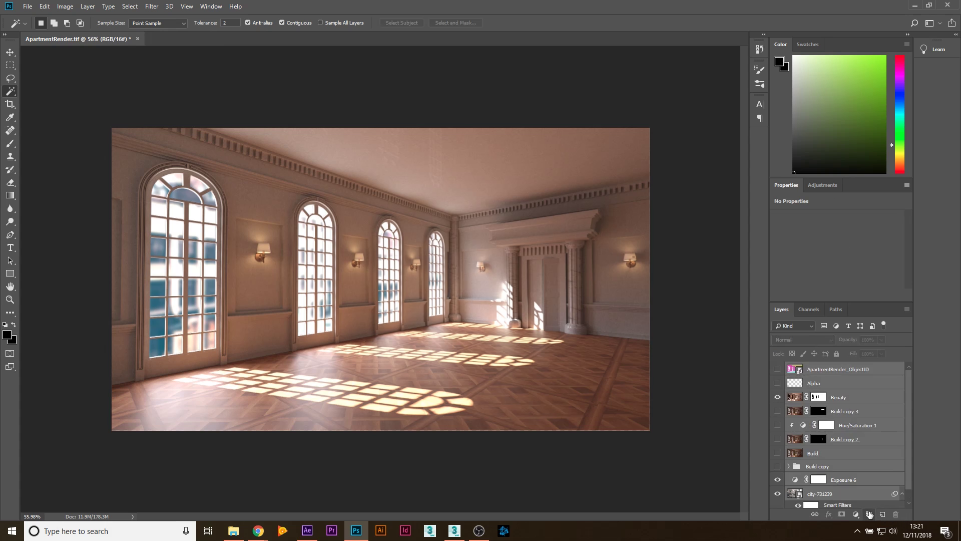
left_click(869, 514)
- Duplicate the group as an editable backup and merge the upper group, Group 1, into a single layer
left_click_drag(811, 370, 816, 400, "alt")
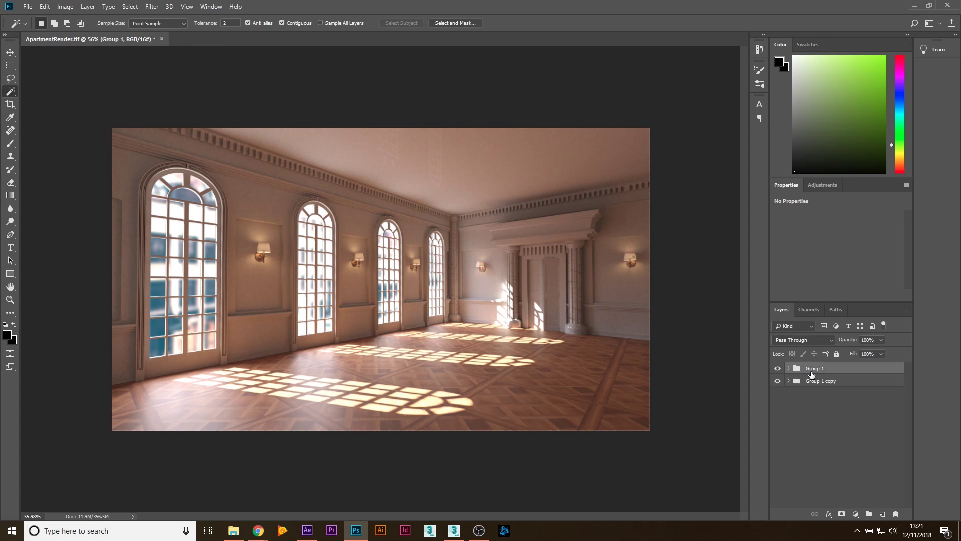
double_click(814, 369)
key("Return")
right_click(832, 369)
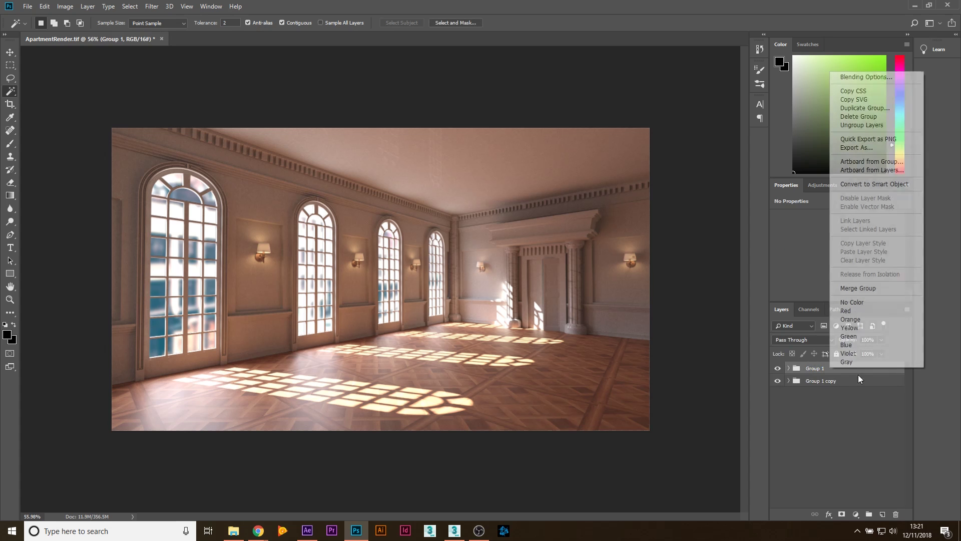
left_click(857, 288)
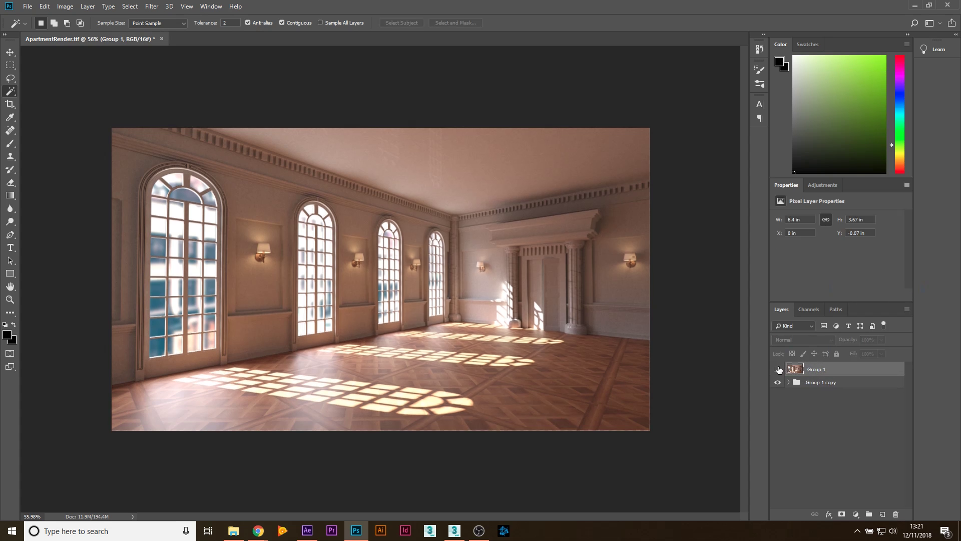
- Duplicate the merged Group 1 layer and apply a Lens Blur with a radius of 49 to the copy
key("ctrl+j")
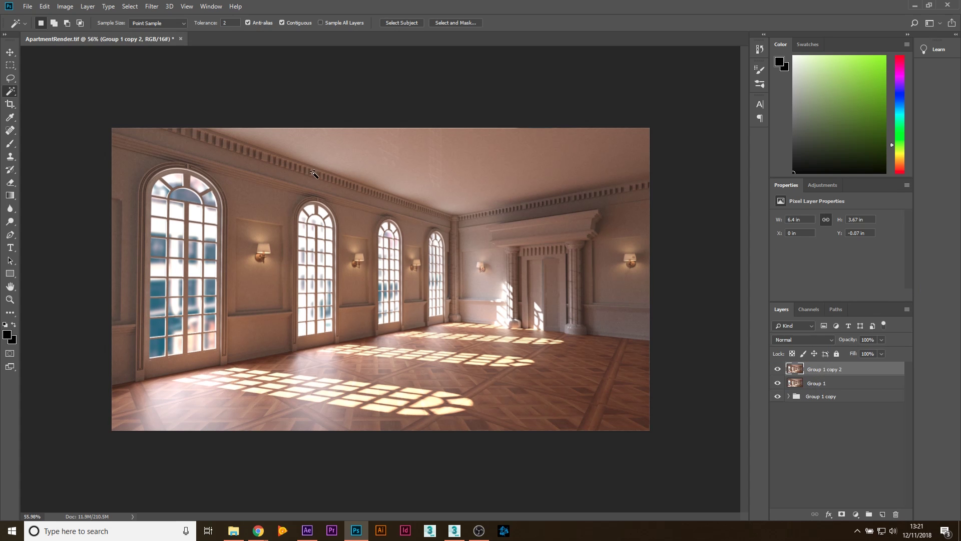
left_click(151, 6)
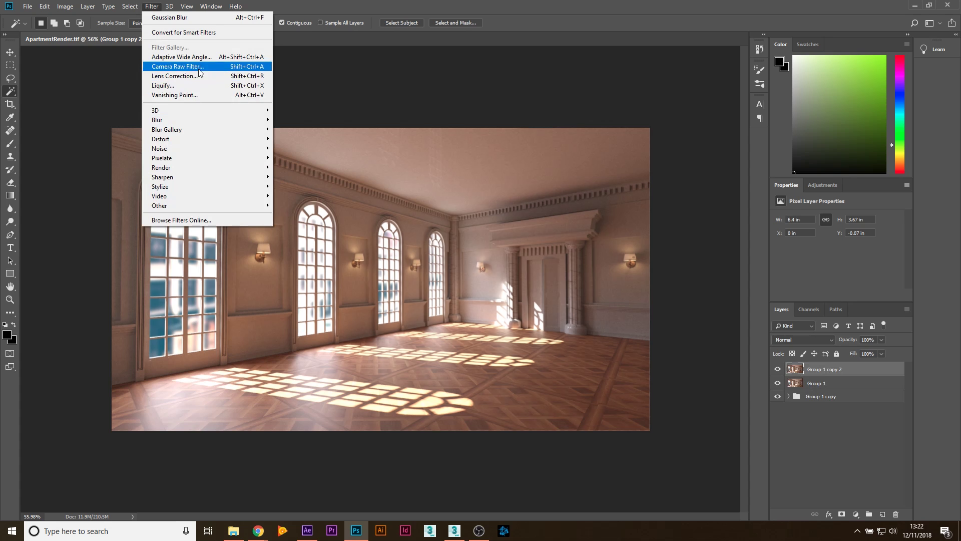
mouse_move(165, 120)
left_click(300, 161)
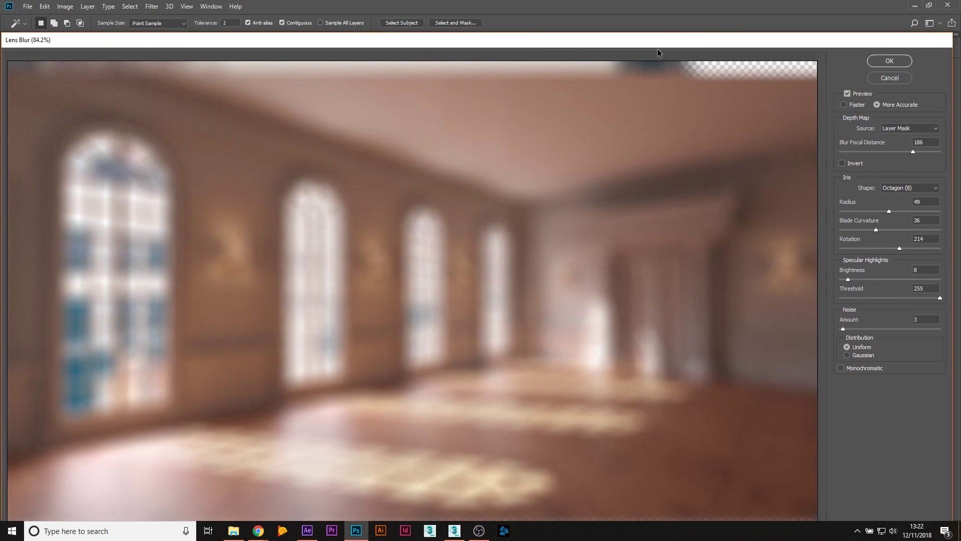
left_click_drag(105, 40, 265, 42)
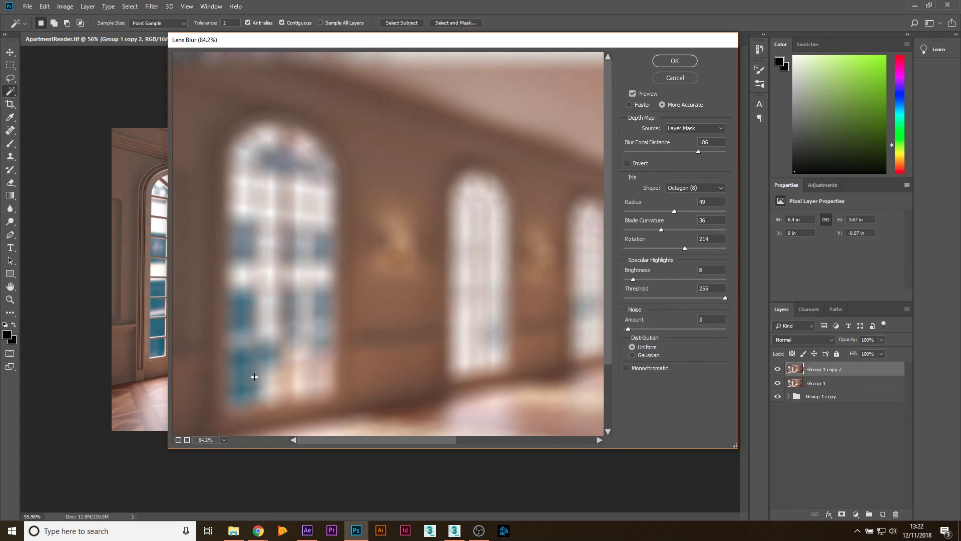
key("ctrl+minus")
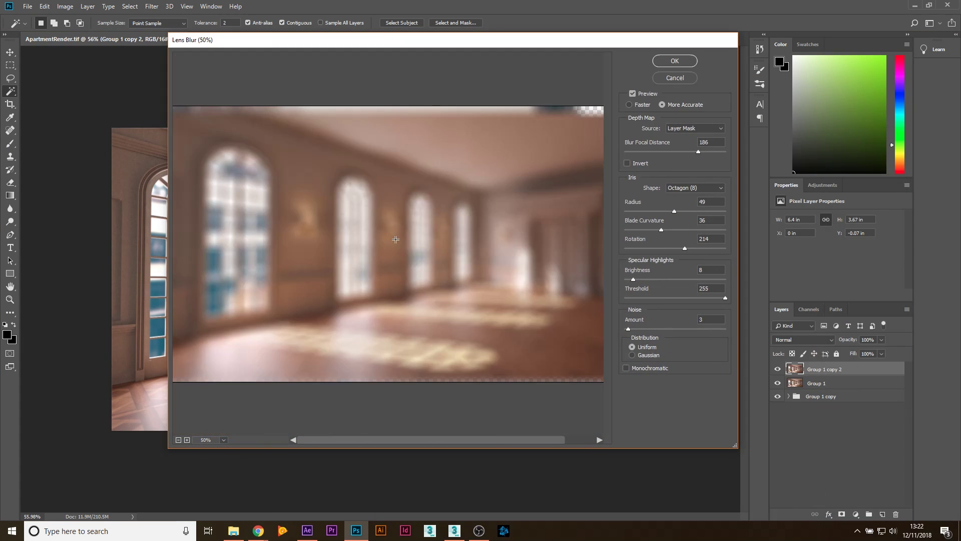
left_click(669, 63)
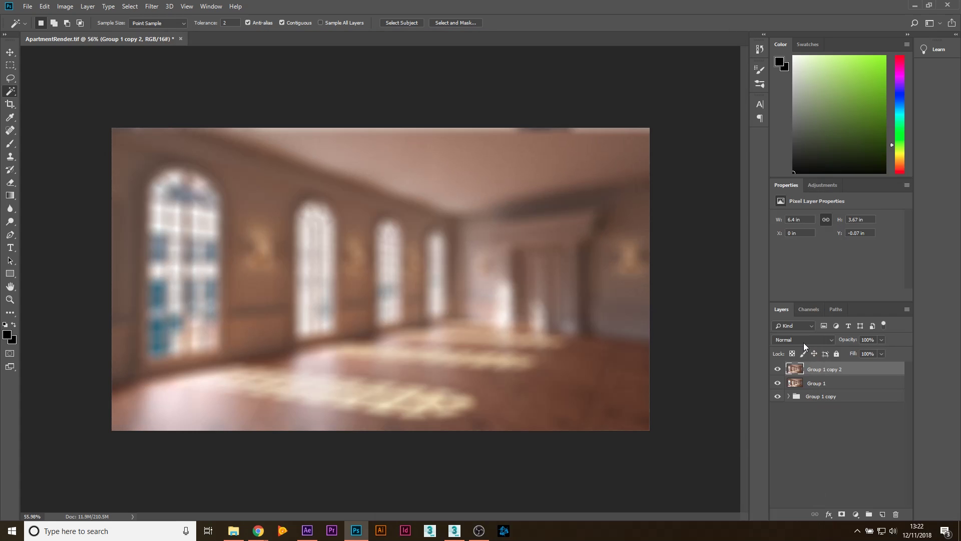
- Blend the blurred copy with Linear Dodge (Add) and lower its opacity to about 29%
left_click(819, 340)
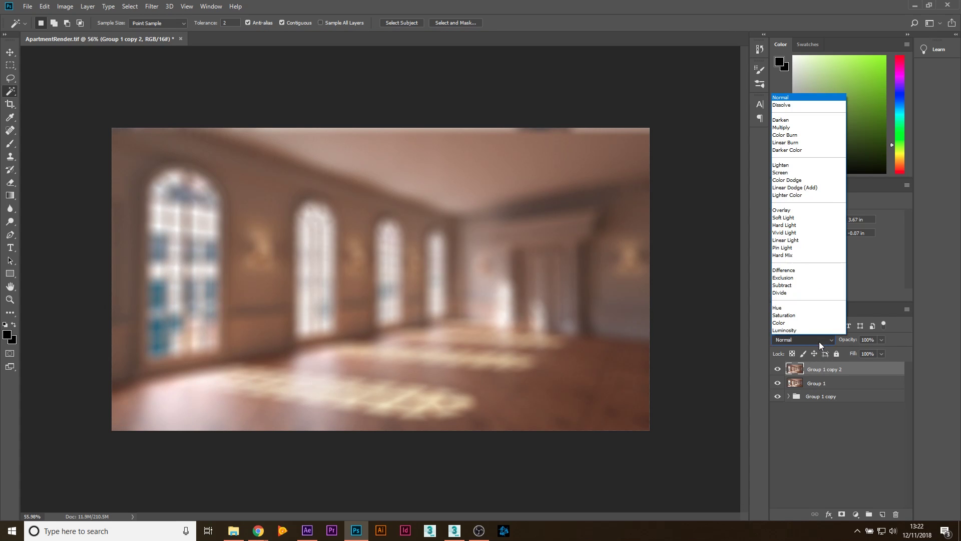
left_click(805, 189)
left_click(881, 340)
left_click_drag(885, 350, 848, 353)
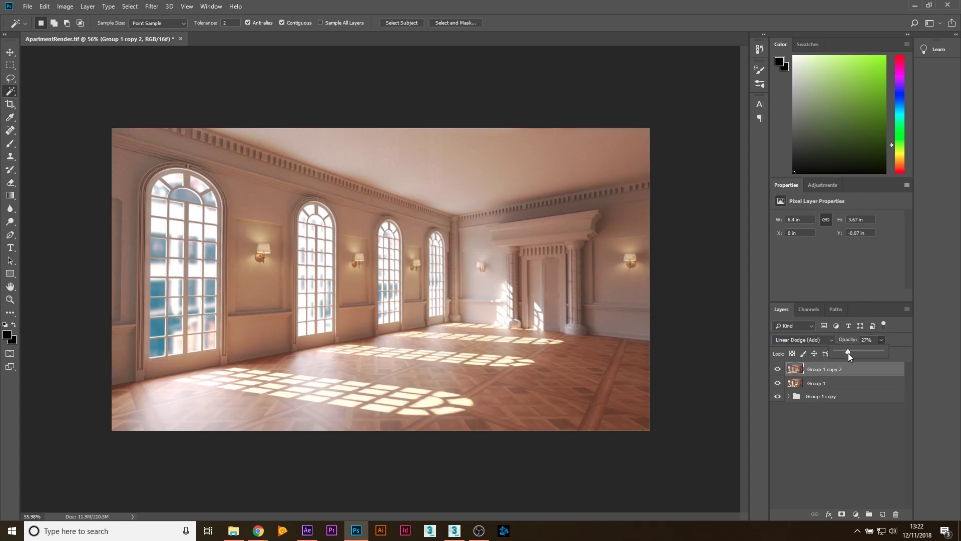
- Change the blurred copy's blend mode to Screen, keeping its opacity at 29%
left_click(801, 341)
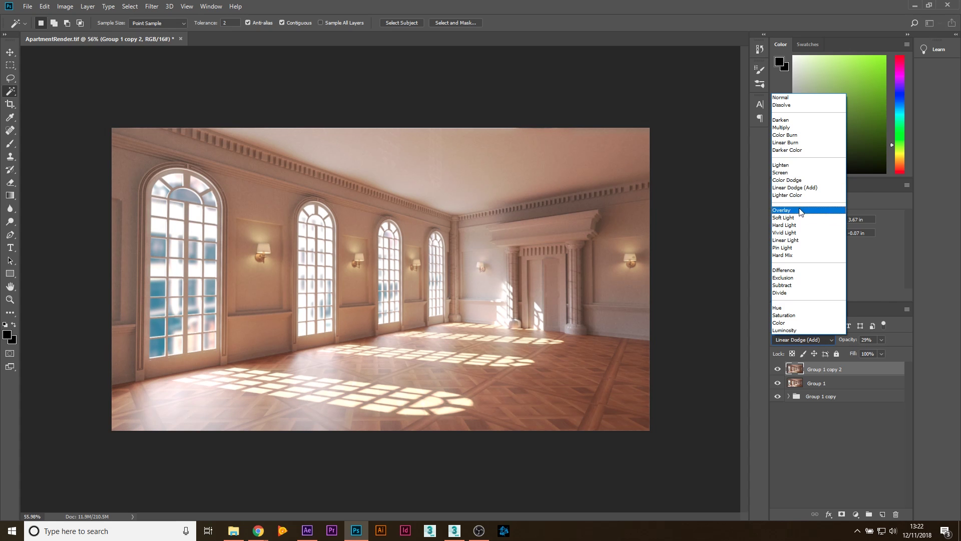
left_click(798, 174)
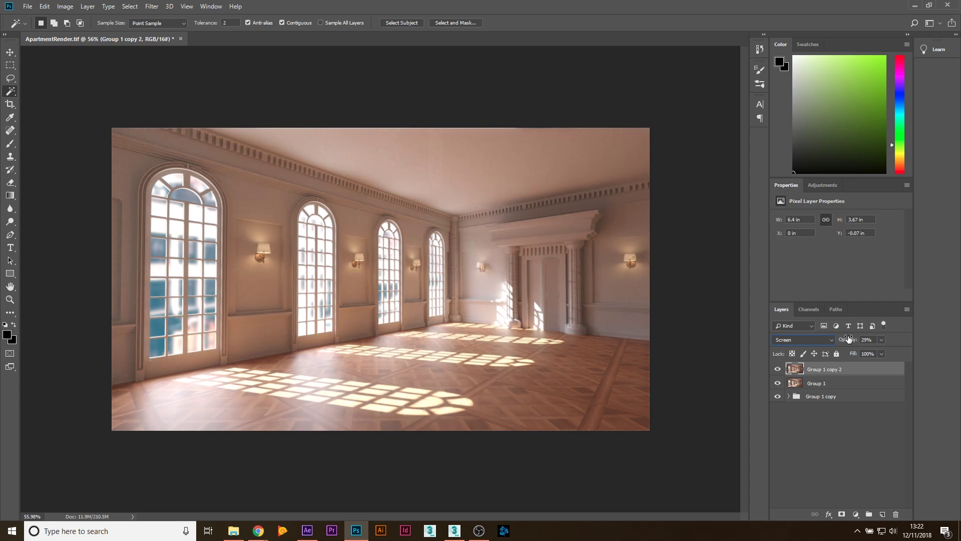
mouse_move(870, 350)
left_mouse_down()
mouse_move(891, 350)
mouse_move(873, 356)
left_mouse_up()
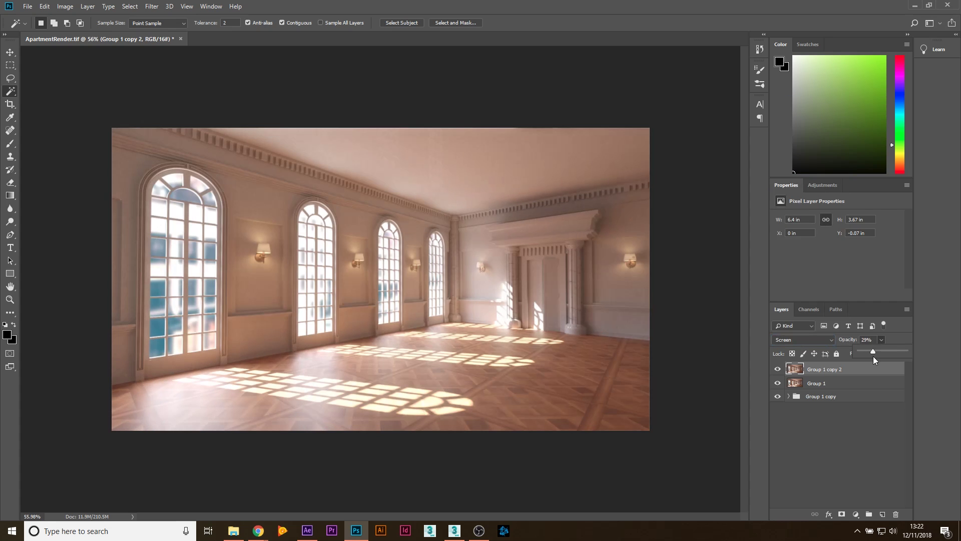
- Clip a Levels adjustment to the blurred copy with input levels 68, 0.60 and 152, and compare the glow on and off
left_click(816, 186)
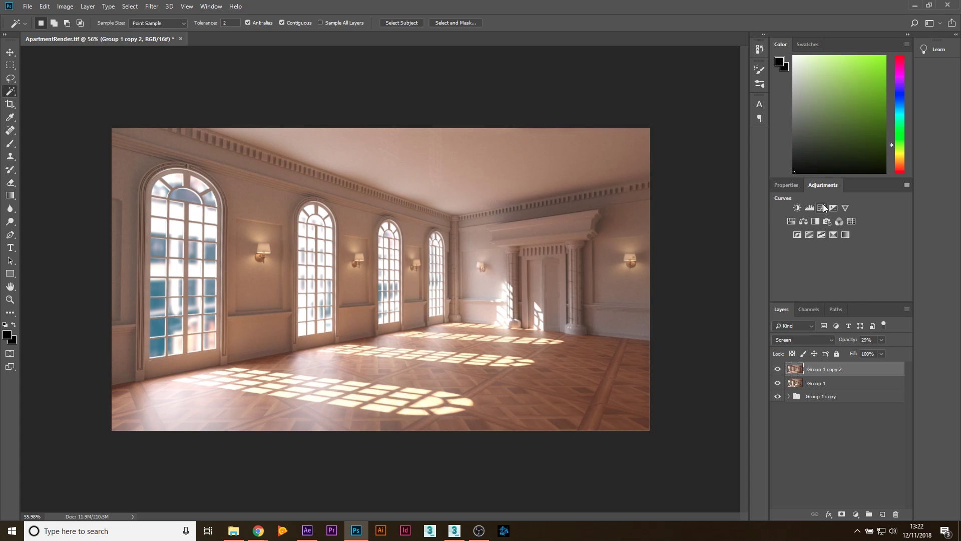
left_click(792, 222)
left_click(837, 295)
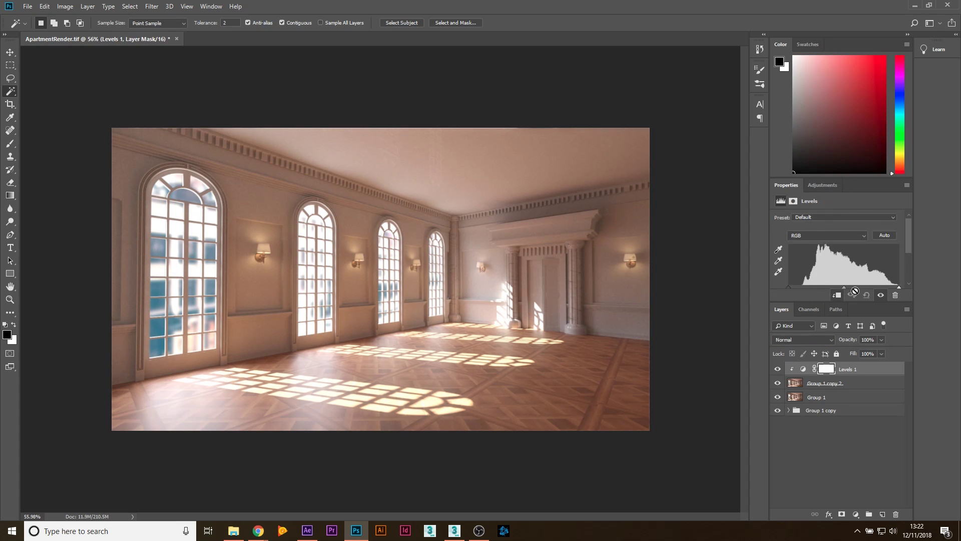
left_click_drag(900, 290, 891, 288)
left_click_drag(909, 235, 910, 265)
left_click_drag(790, 258, 818, 259)
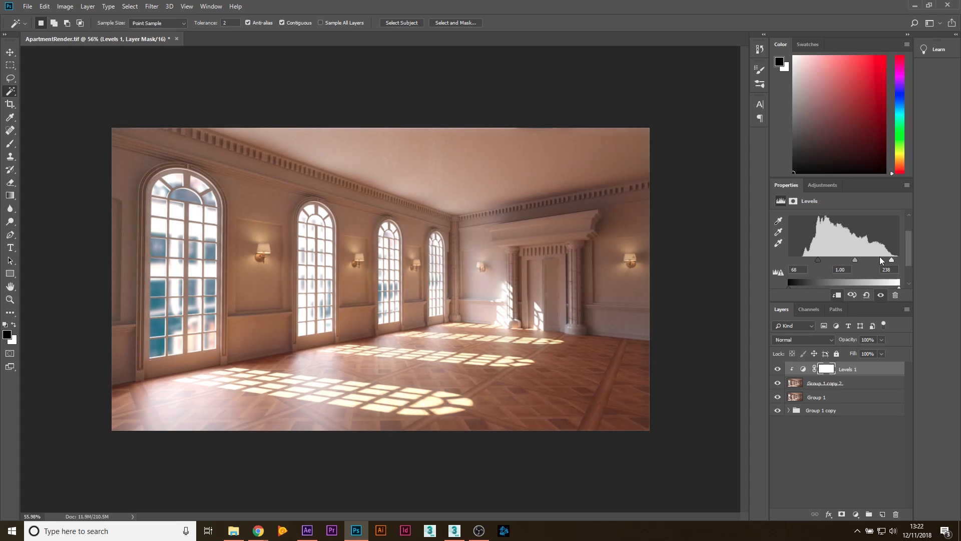
left_click_drag(891, 260, 857, 260)
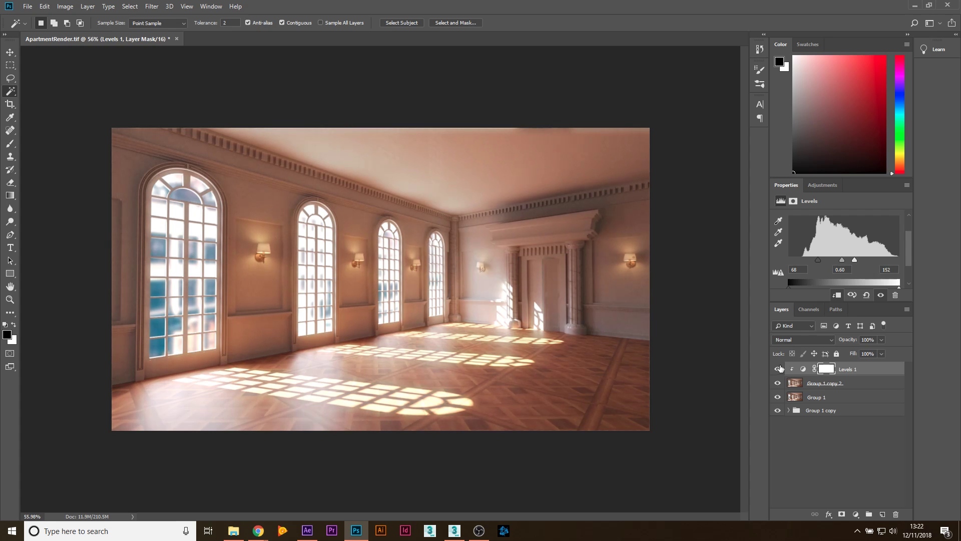
left_click_drag(777, 386, 777, 369)
- Merge the Levels adjustment, the blurred copy and the Group 1 layer into one layer above the backup group
key("ctrl+plus")
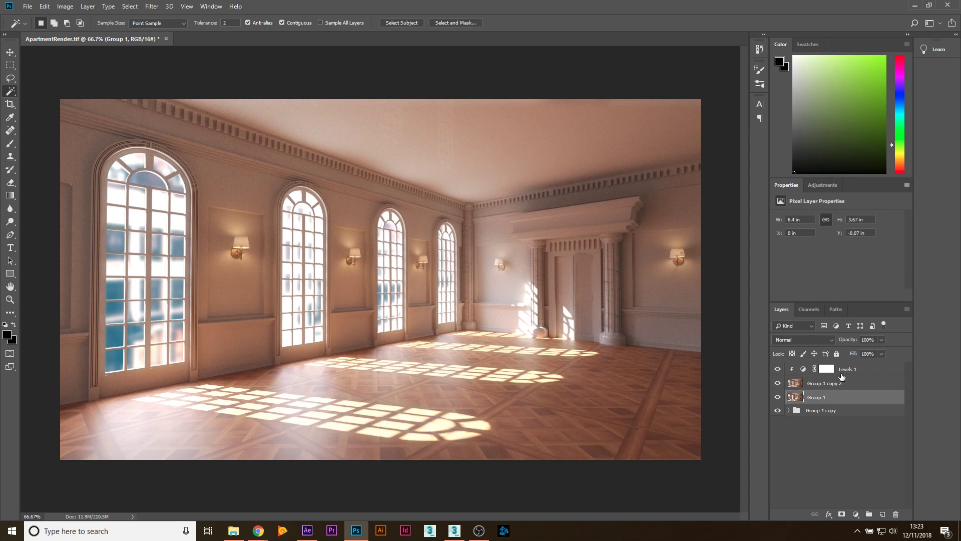
left_click(816, 397, "shift")
right_click(841, 368)
left_click(761, 402)
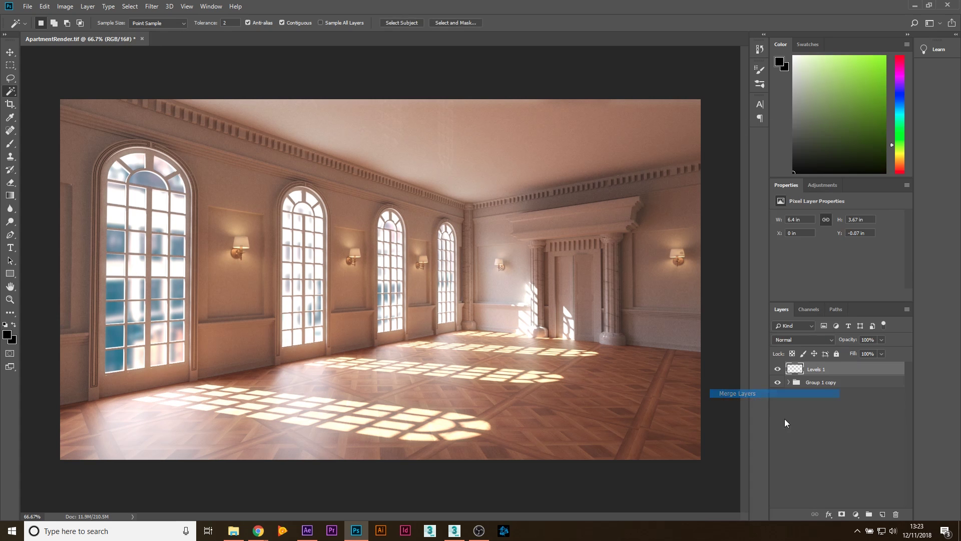
scroll(229, 302, "down", 1, "alt")
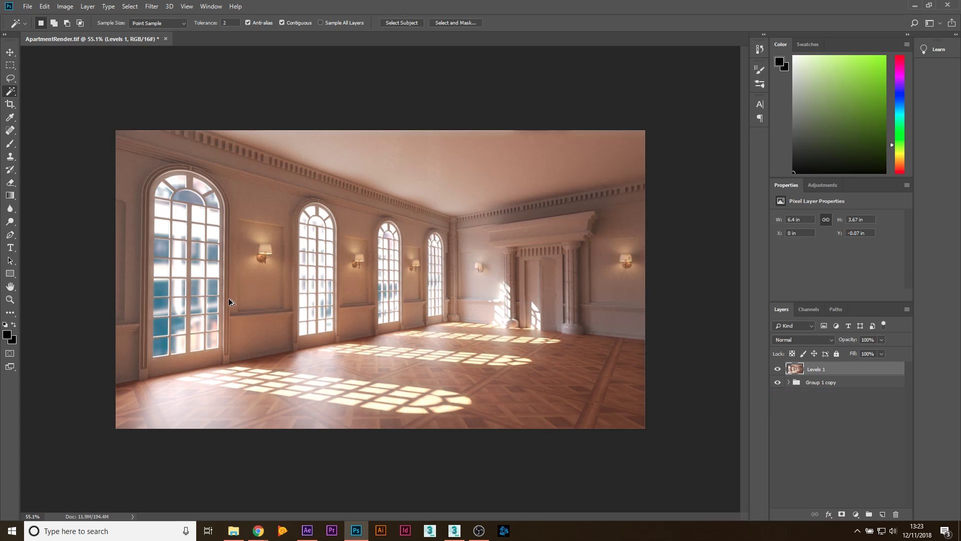
- Open ApartmentRender_AOVs.exr from the Resources folder as a separate document, reading its alpha channel data as transparency
left_click(234, 531)
scroll(422, 225, "up", 2)
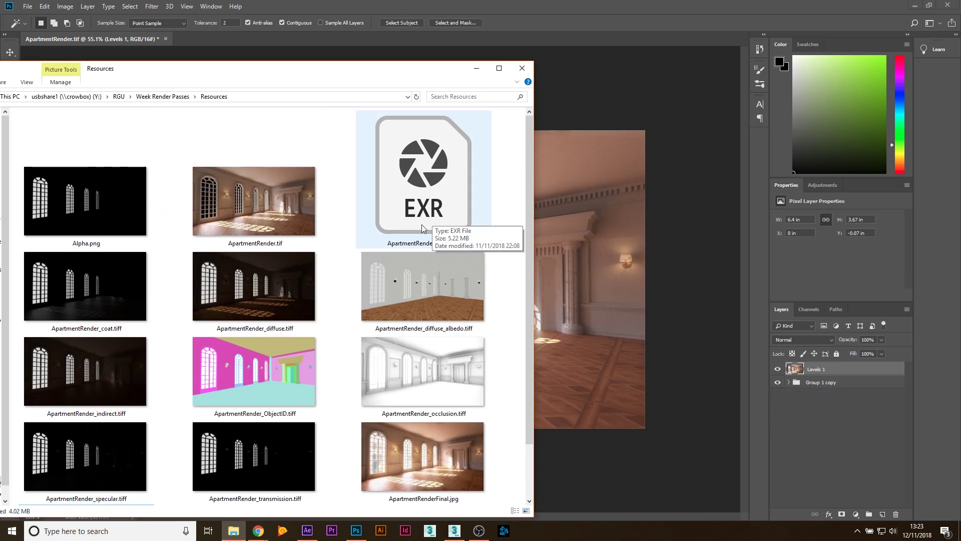
left_click(428, 211)
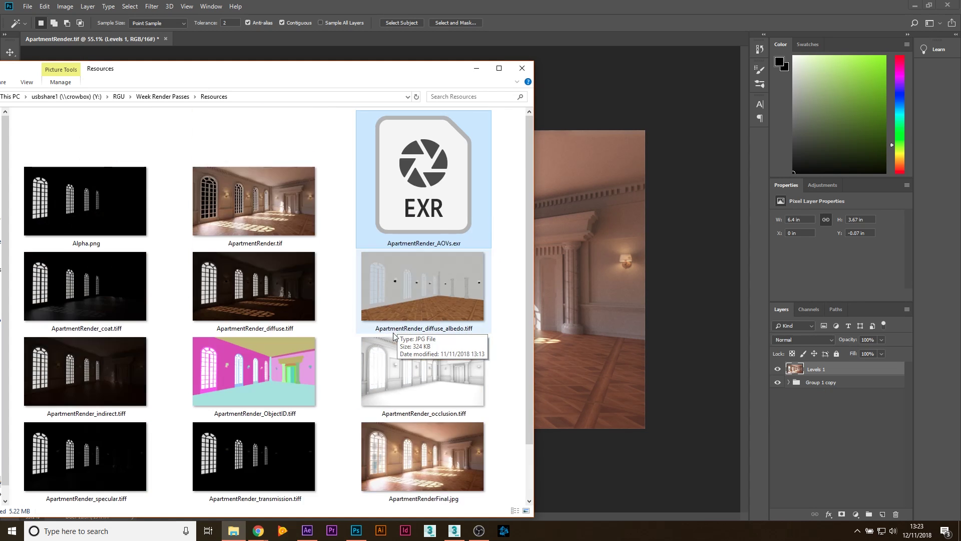
left_click_drag(425, 203, 395, 38)
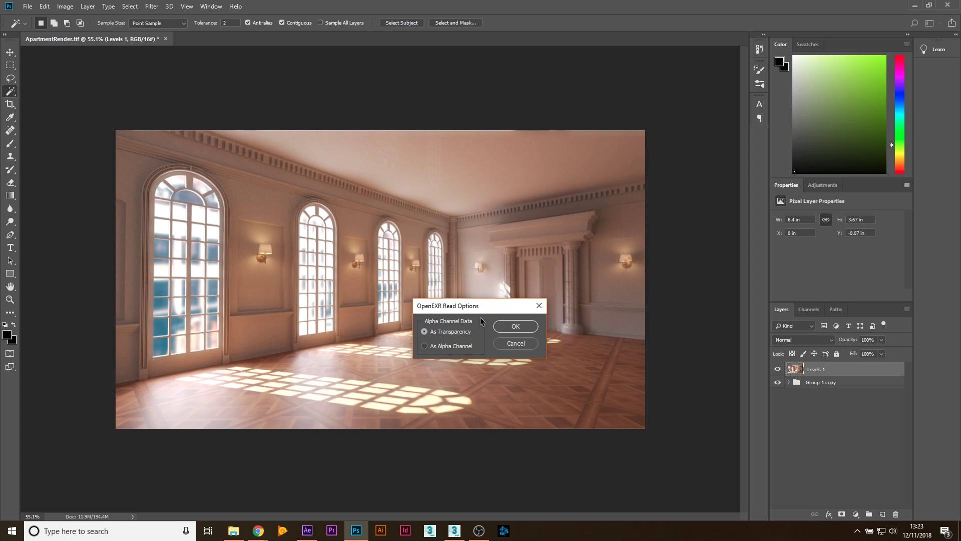
left_click(501, 327)
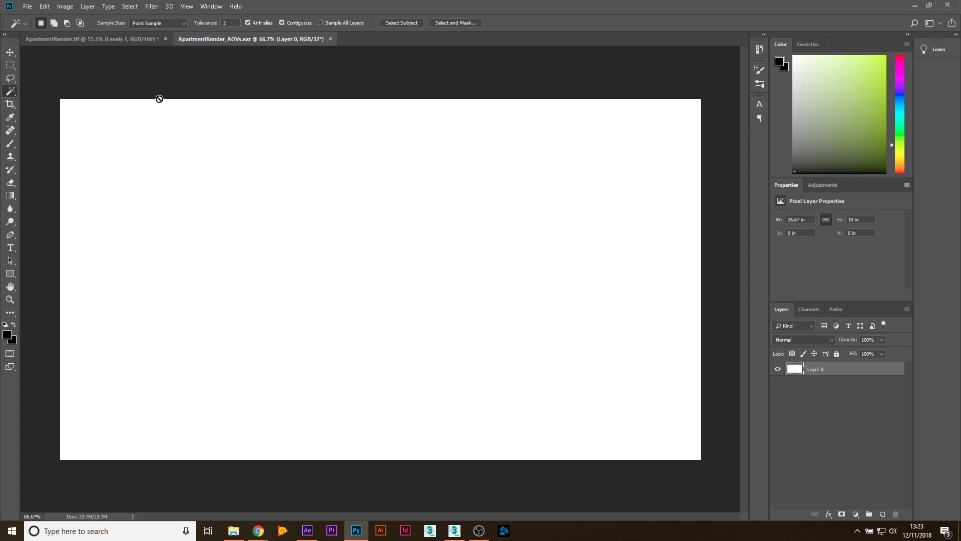
- Add an Exposure adjustment layer above the white EXR image and set its exposure to -11.04
left_click(9, 53)
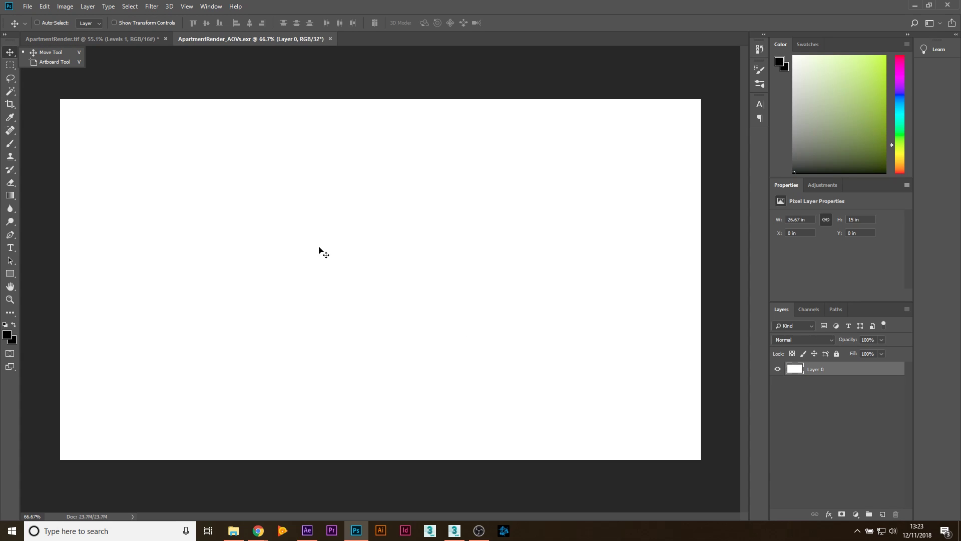
left_click(829, 408)
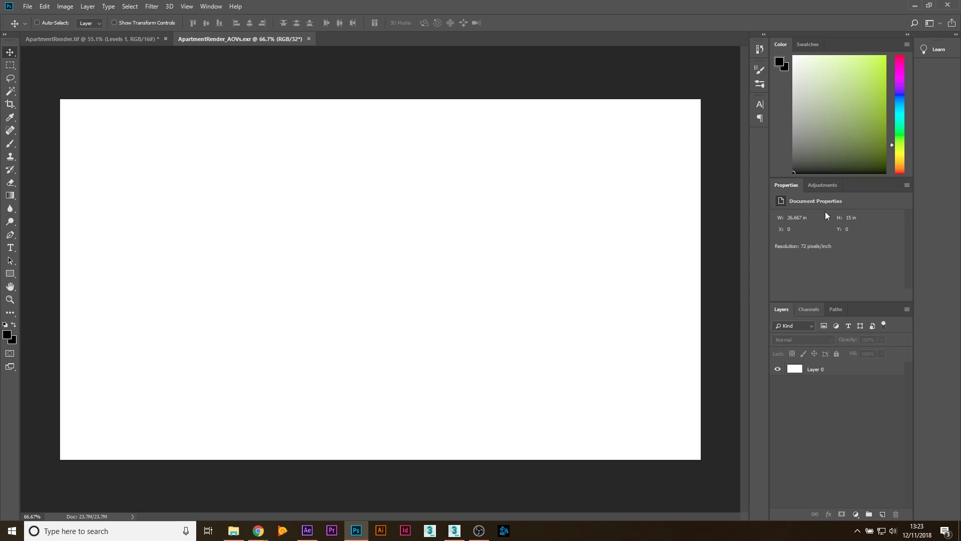
left_click(816, 183)
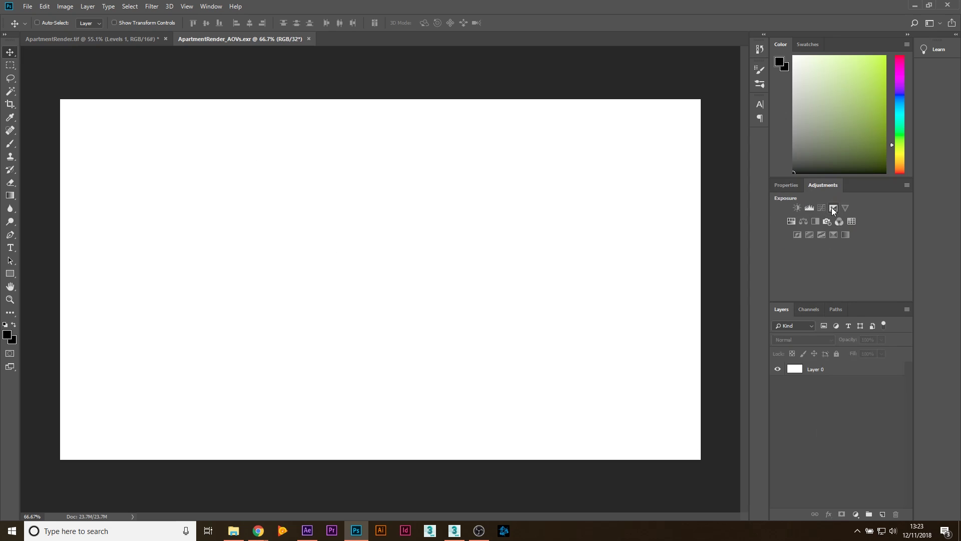
left_click(833, 207)
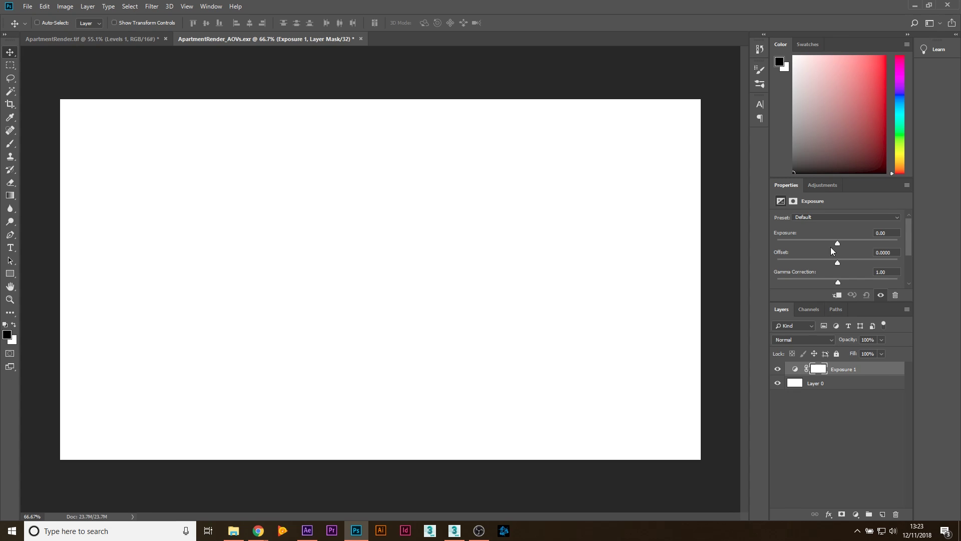
left_click_drag(837, 241, 791, 243)
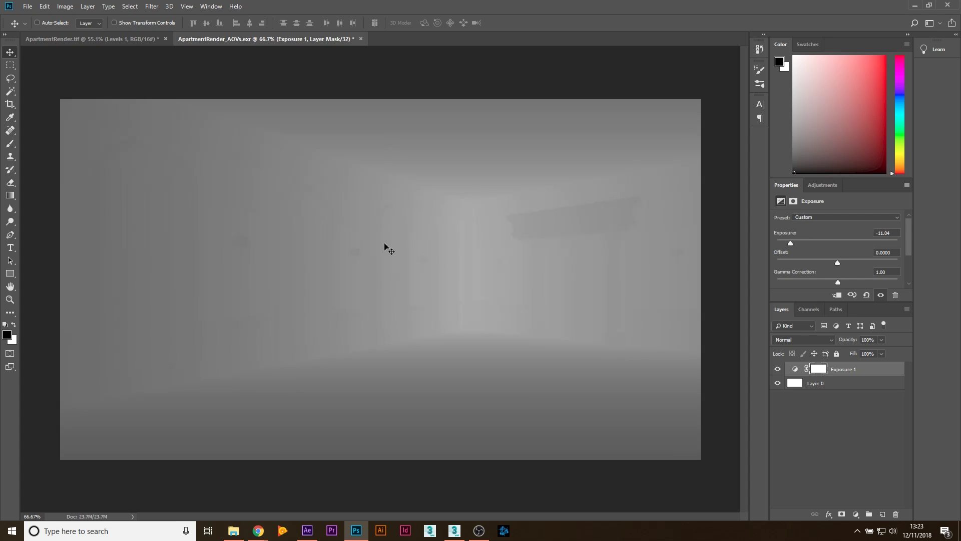
- Add a Levels adjustment above the Exposure layer with input black at 21 and input white at 114
left_click(834, 185)
left_click(808, 208)
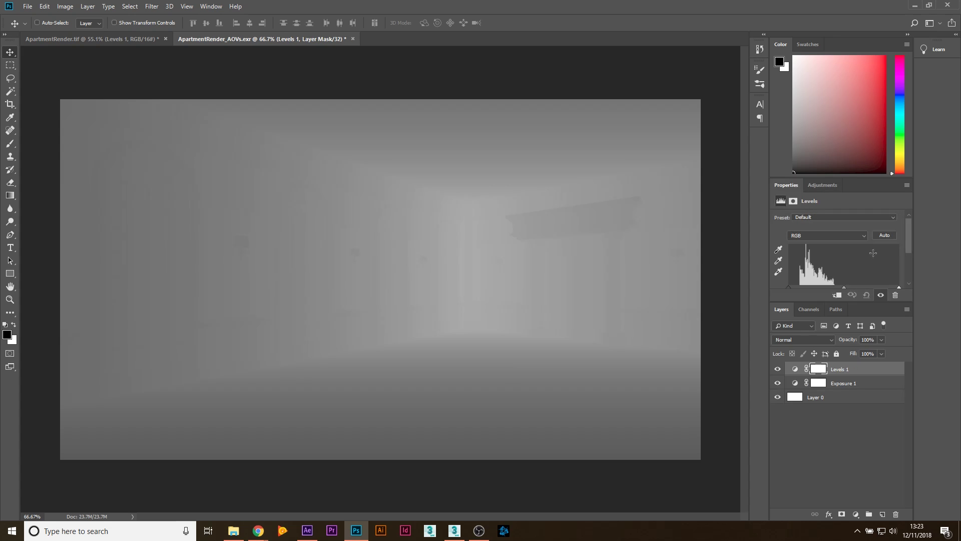
left_click_drag(909, 242, 909, 249)
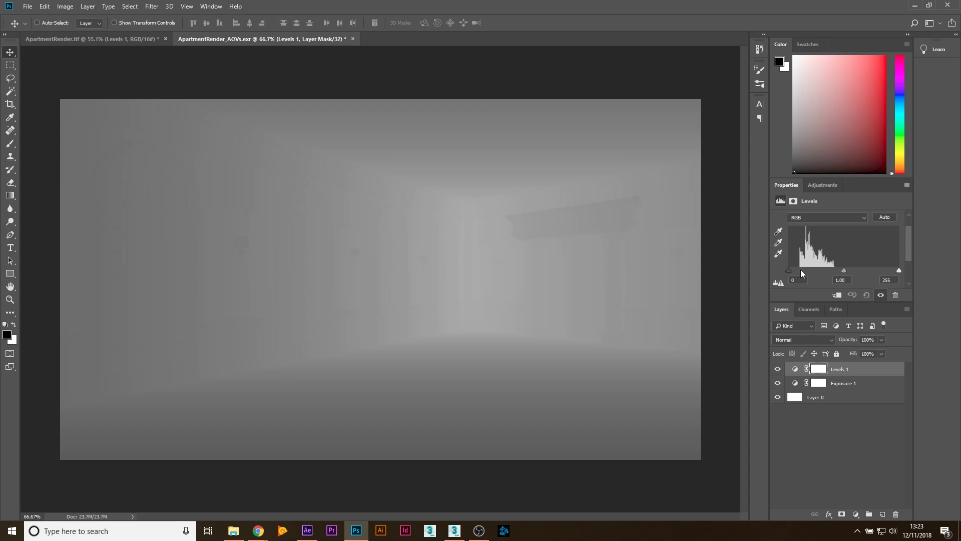
left_click_drag(898, 269, 798, 271)
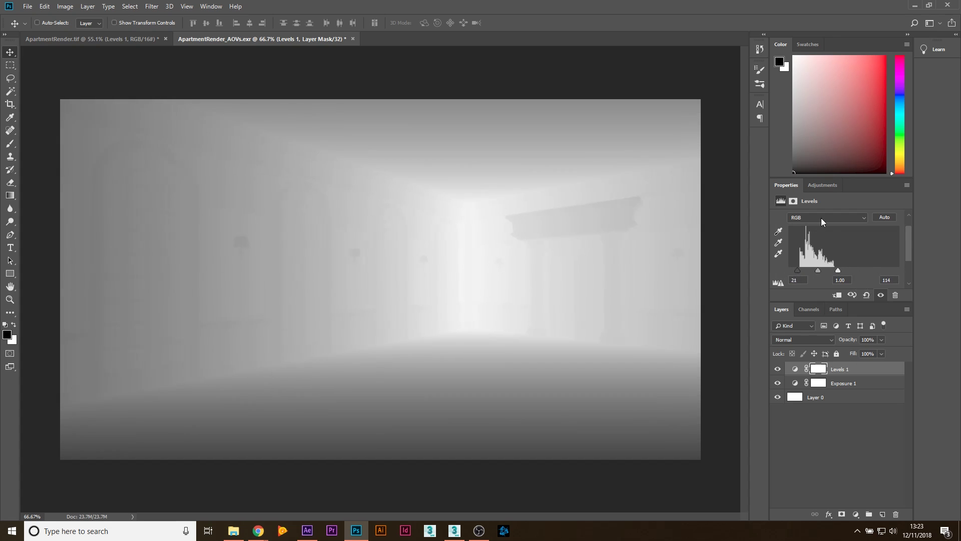
- Stack a second Levels adjustment on the depth image with input black at 13 and input white at 235
left_click(826, 185)
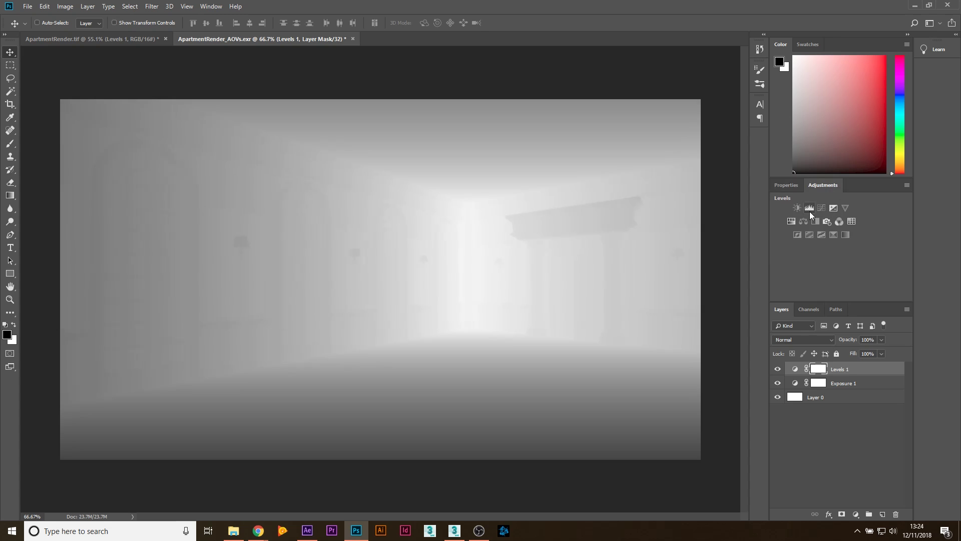
left_click(809, 208)
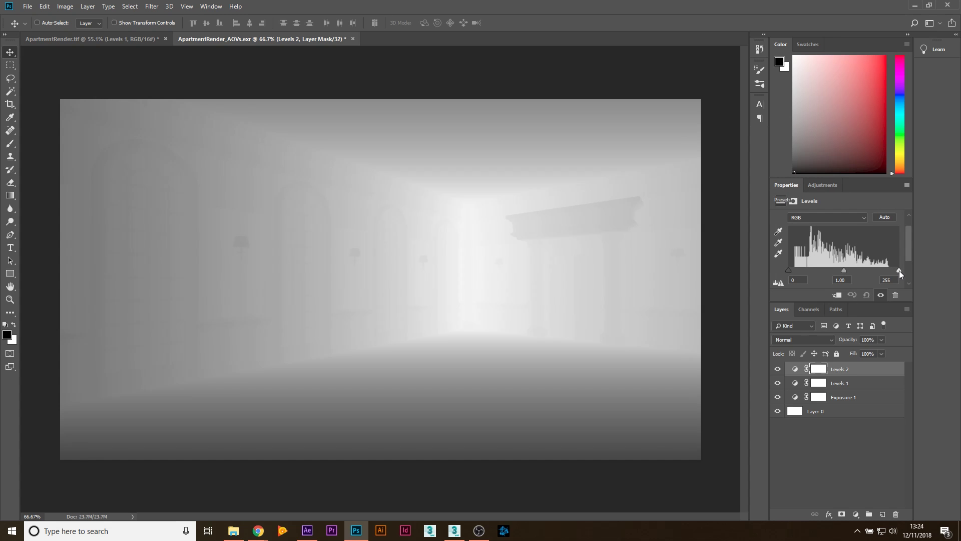
left_click_drag(899, 270, 892, 272)
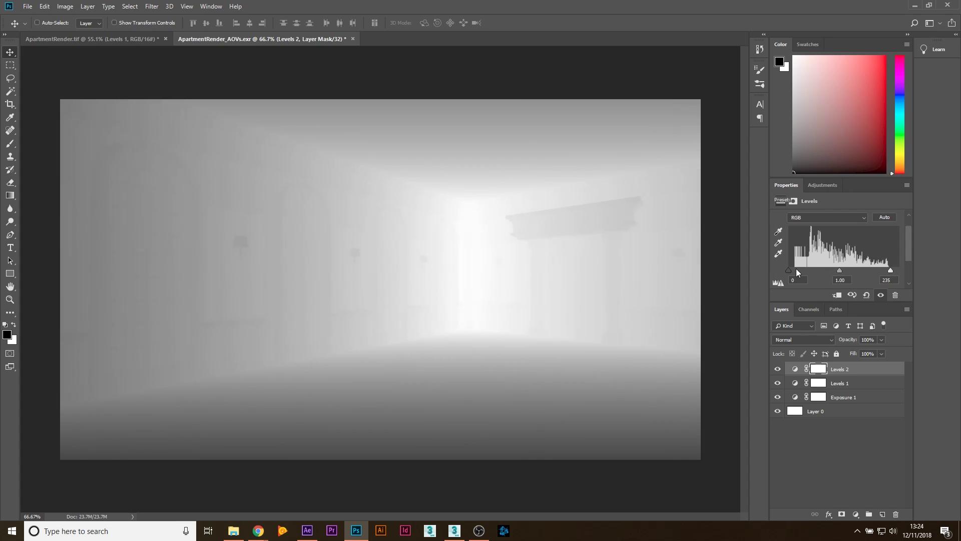
left_click_drag(788, 270, 794, 270)
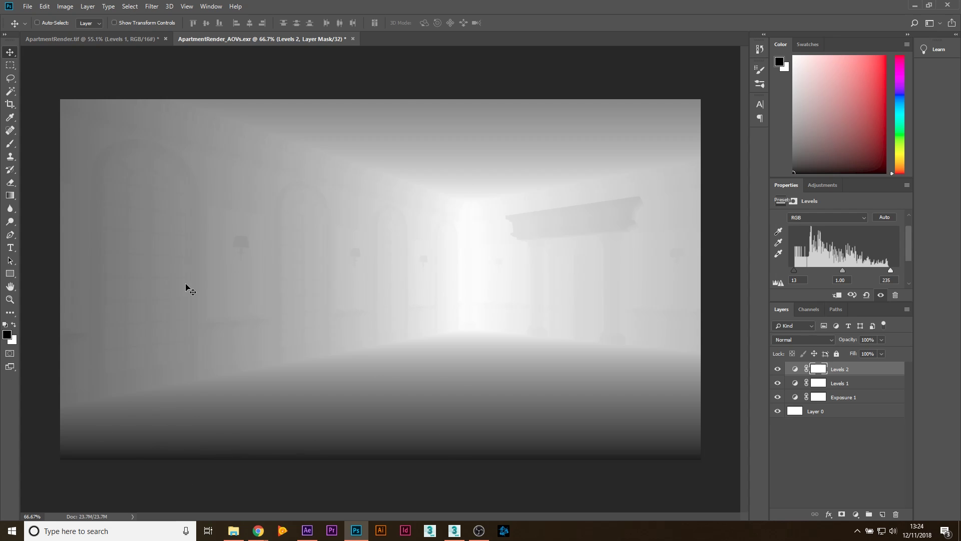
- Place Alpha.png from the Resources folder, scale it to fill the canvas, and set its blend mode to Linear Dodge (Add)
left_click(233, 531)
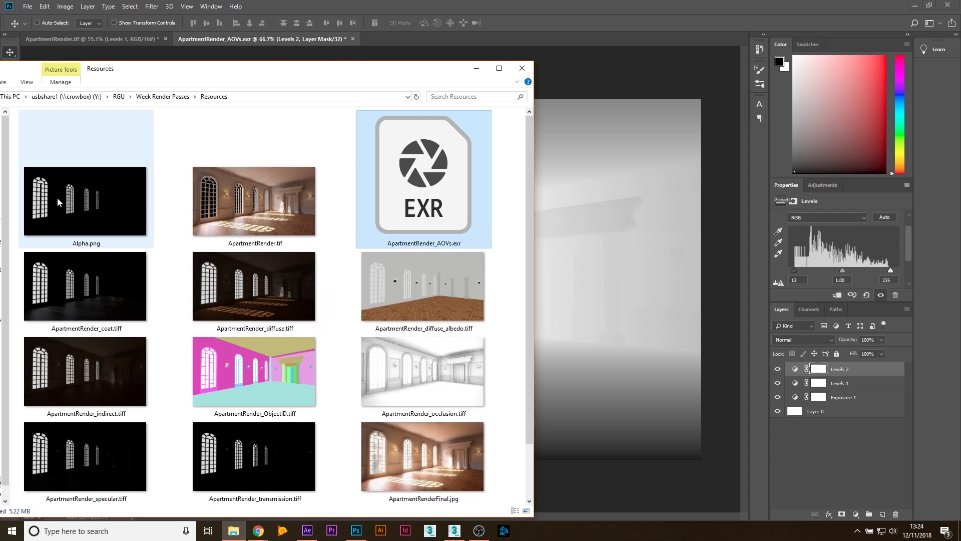
left_click_drag(57, 197, 614, 226)
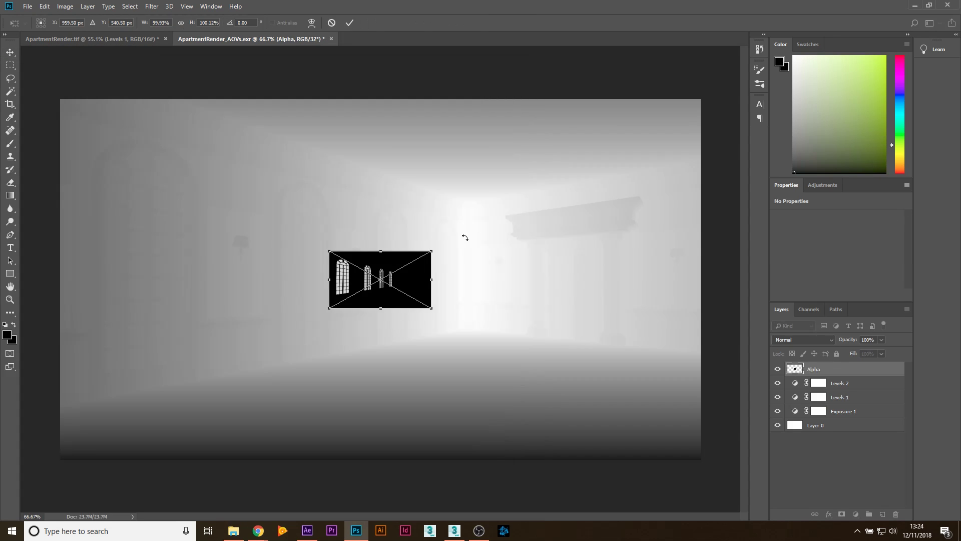
left_click_drag(435, 248, 718, 121)
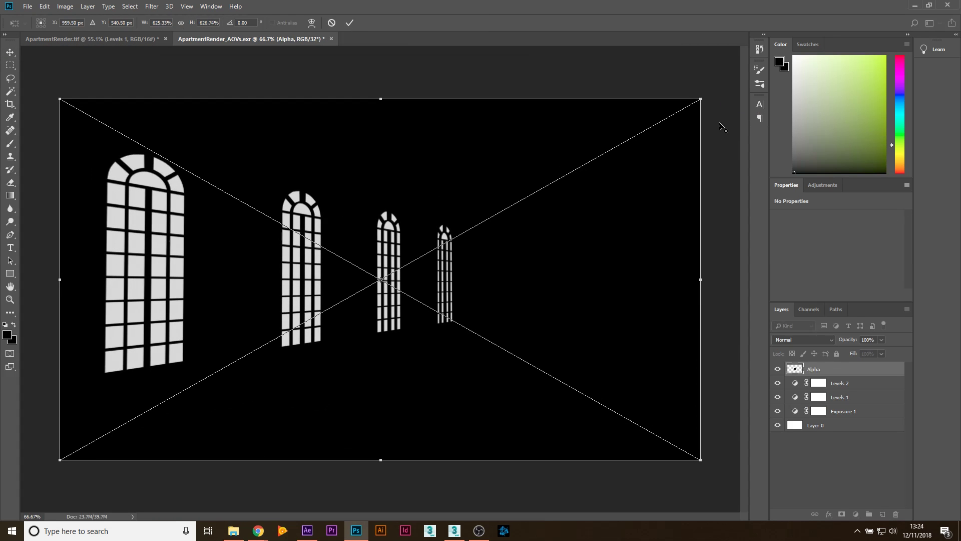
key("Return")
left_click(815, 338)
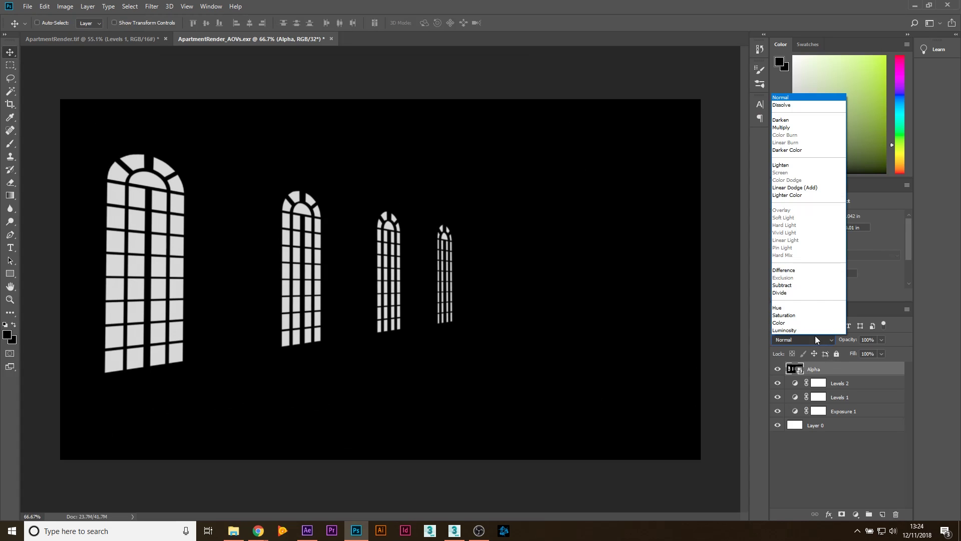
left_click(799, 186)
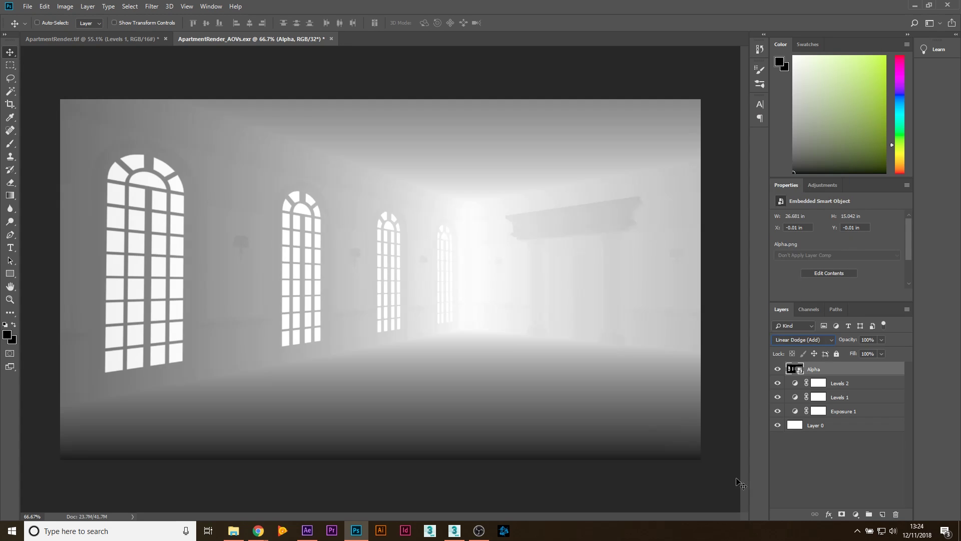
left_click(825, 428, "shift")
key("ctrl+shift+s")
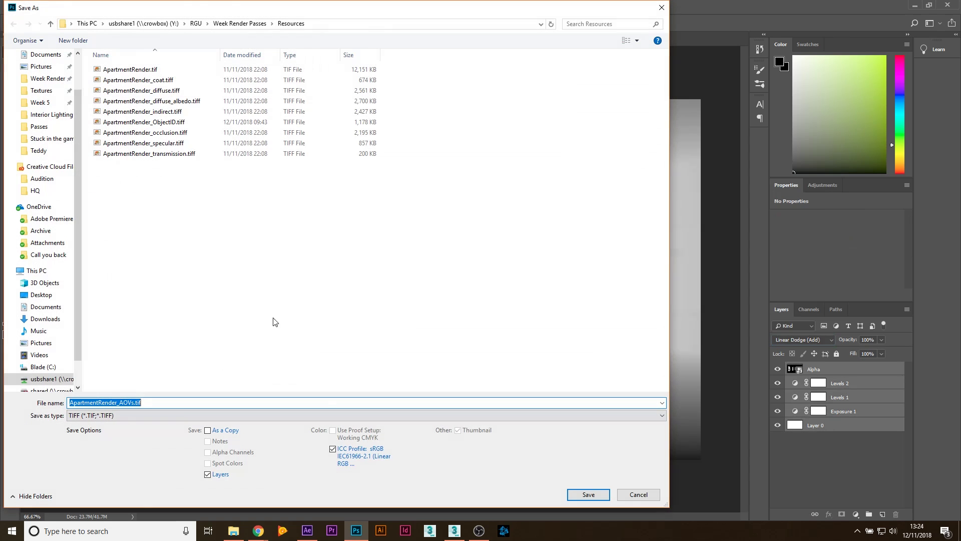
left_click(168, 415)
left_click(168, 415)
left_click(168, 415)
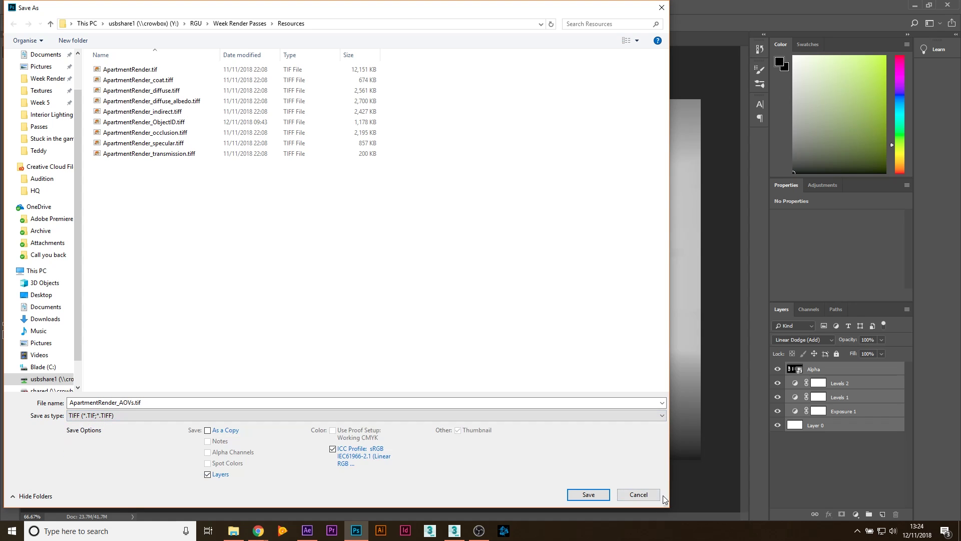
left_click(647, 495)
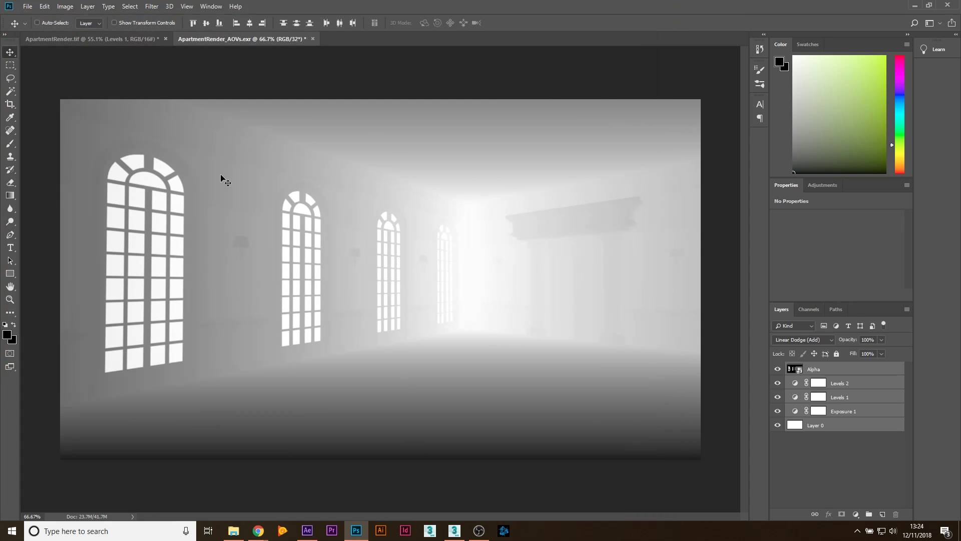
- Convert the depth document to 8 bits per channel, merging its layers and applying the HDR Toning conversion
left_click(60, 6)
mouse_move(81, 18)
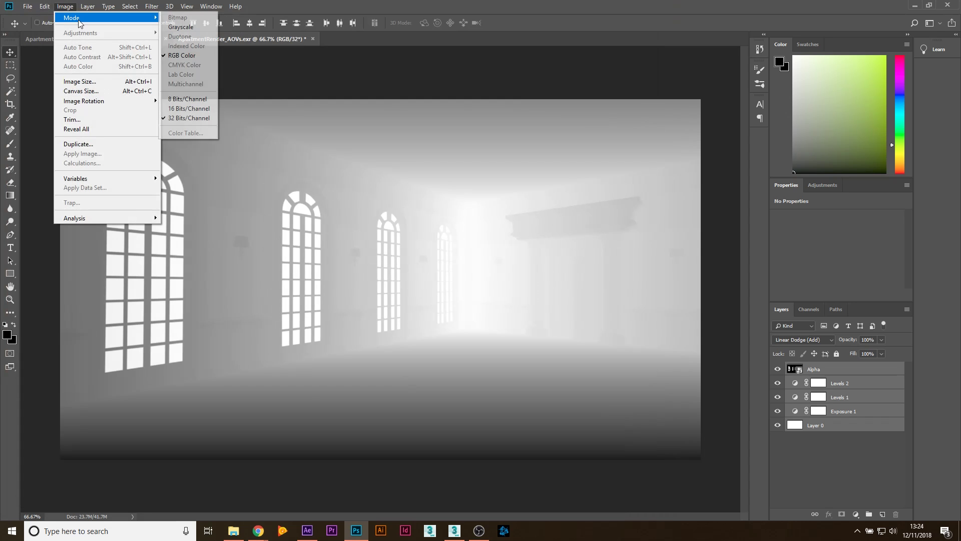
left_click(196, 103)
left_click_drag(893, 294, 715, 282)
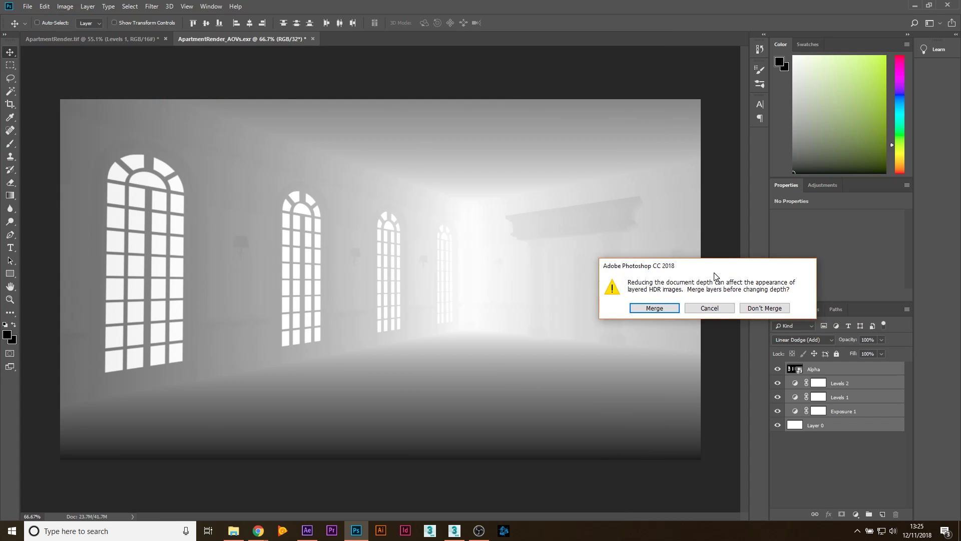
left_click(651, 308)
key("i")
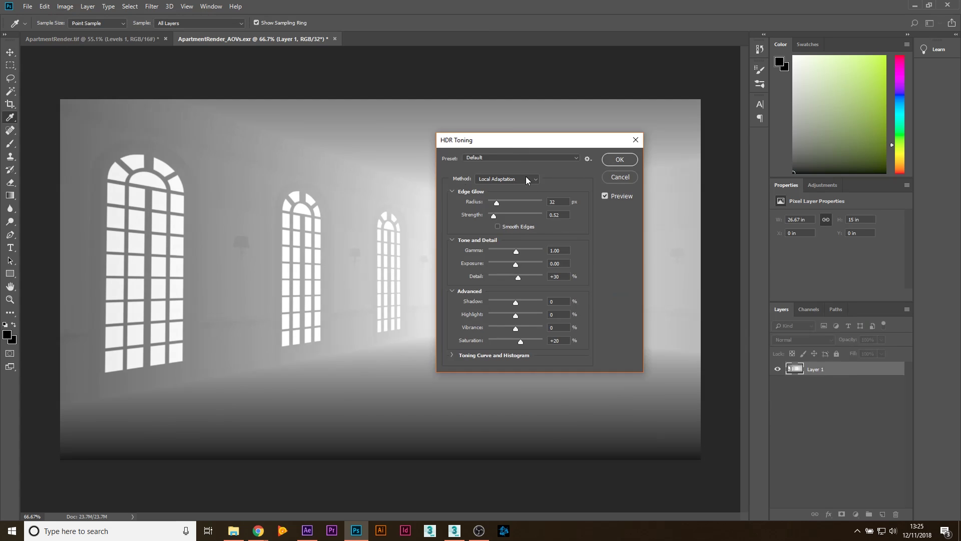
left_click(629, 160)
key("v")
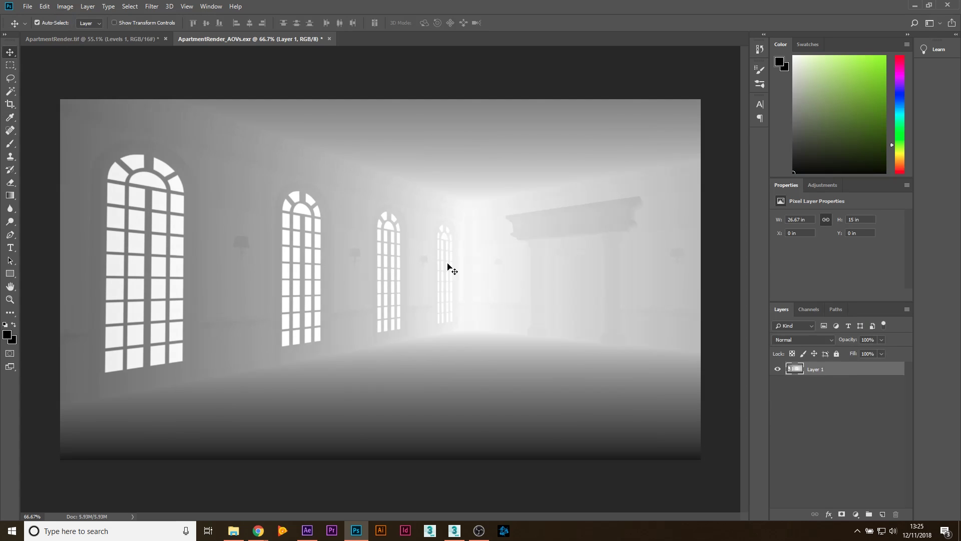
- Save the depth image in the Resources folder as a JPEG named Depth.jpg
key("ctrl+shift+s")
left_click(180, 415)
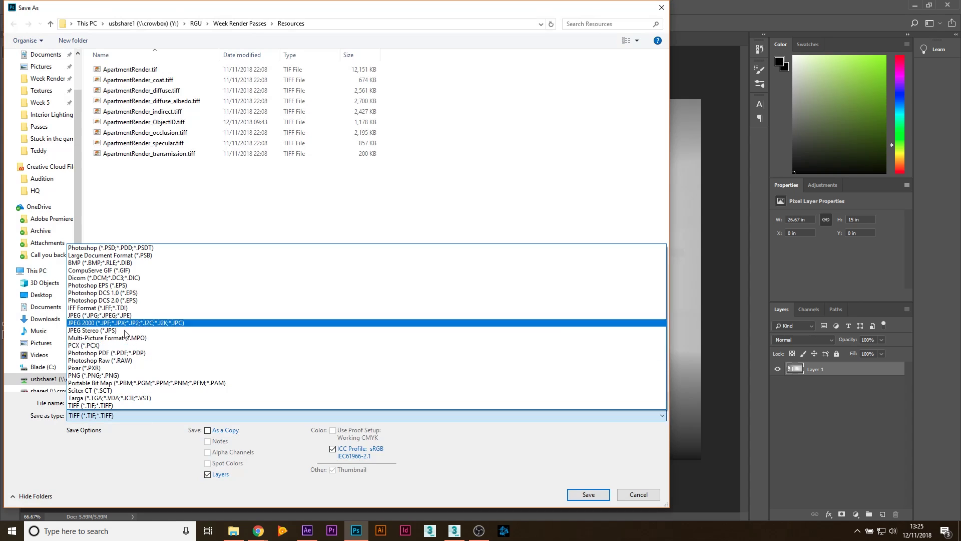
left_click(100, 316)
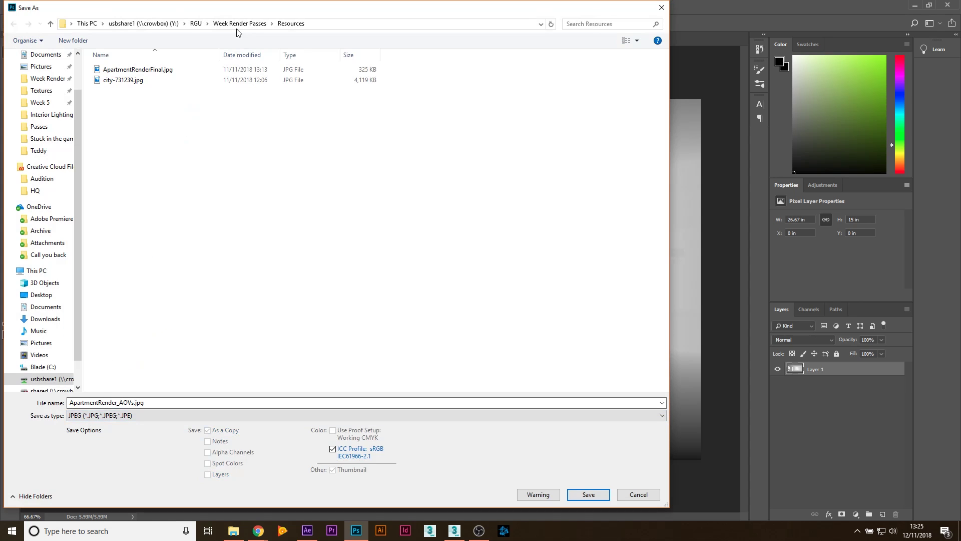
double_click(122, 402)
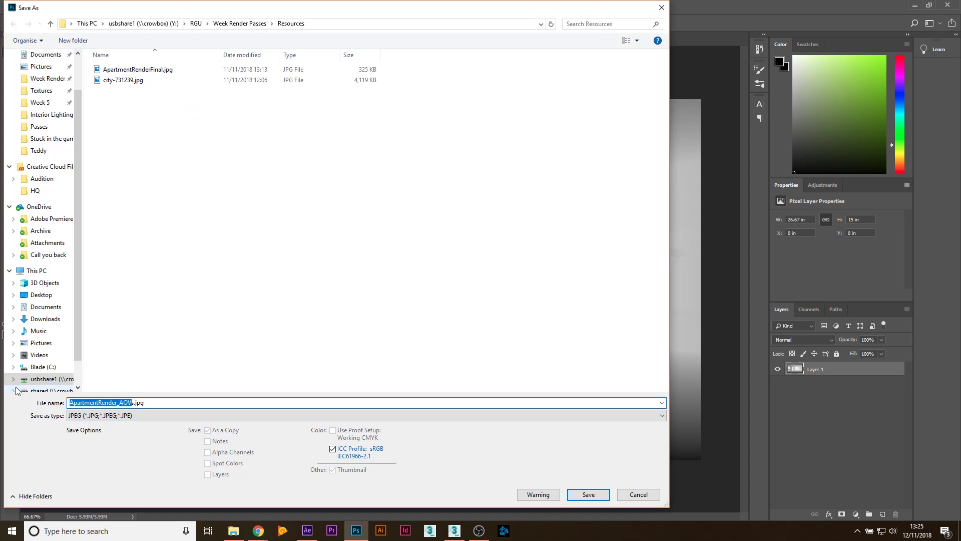
type("D")
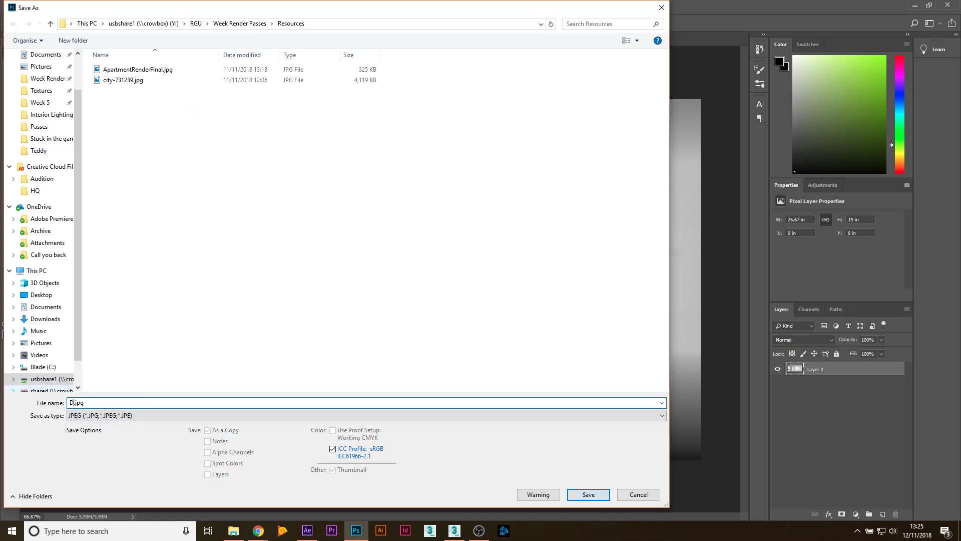
type("epth")
key("Return")
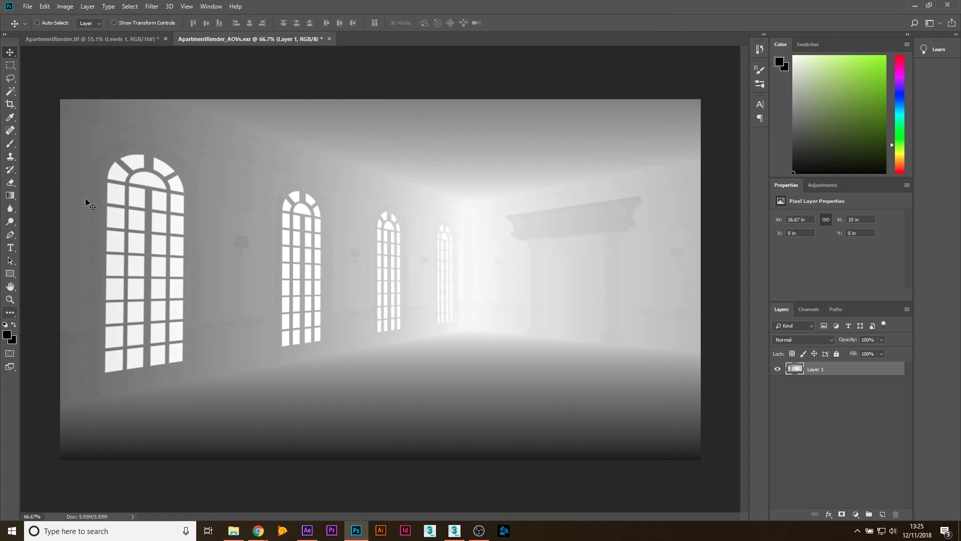
- Place Depth.jpg above the Levels 1 layer in the ApartmentRender.tif document and rasterize it
left_click(102, 40)
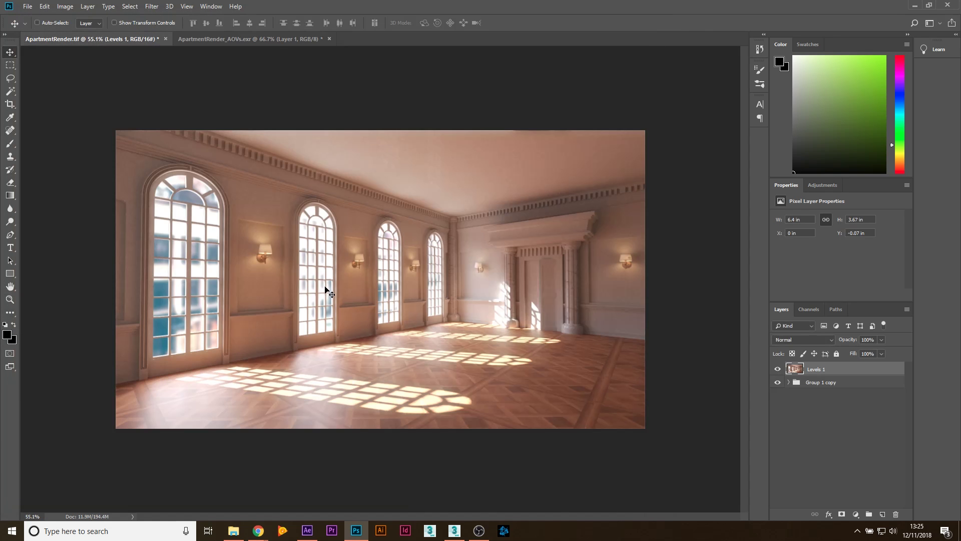
left_click(233, 529)
scroll(301, 281, "down", 2)
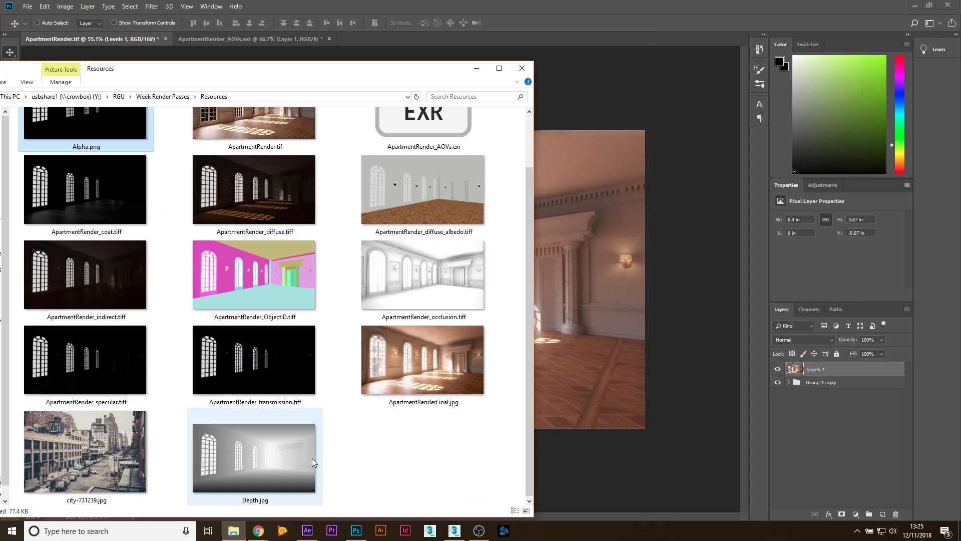
left_click_drag(269, 472, 289, 236)
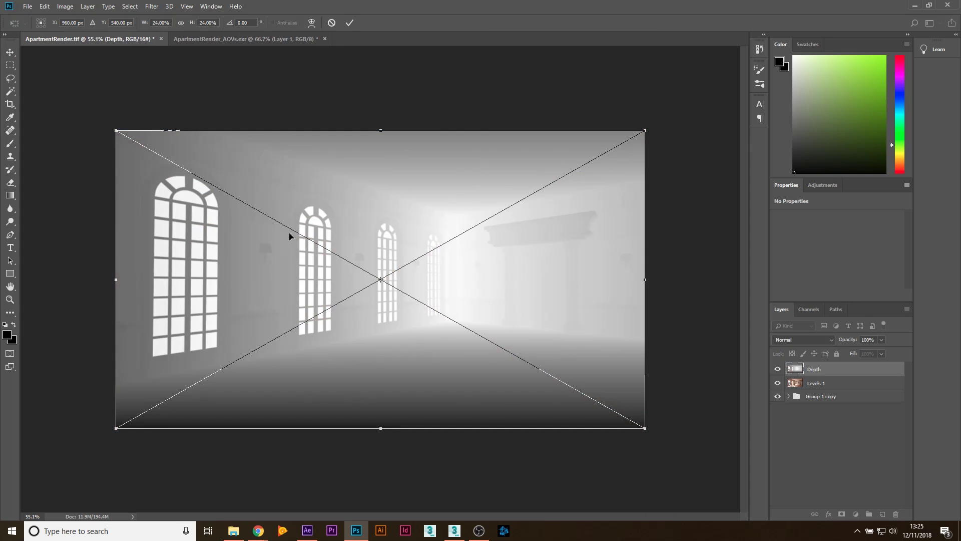
key("Return")
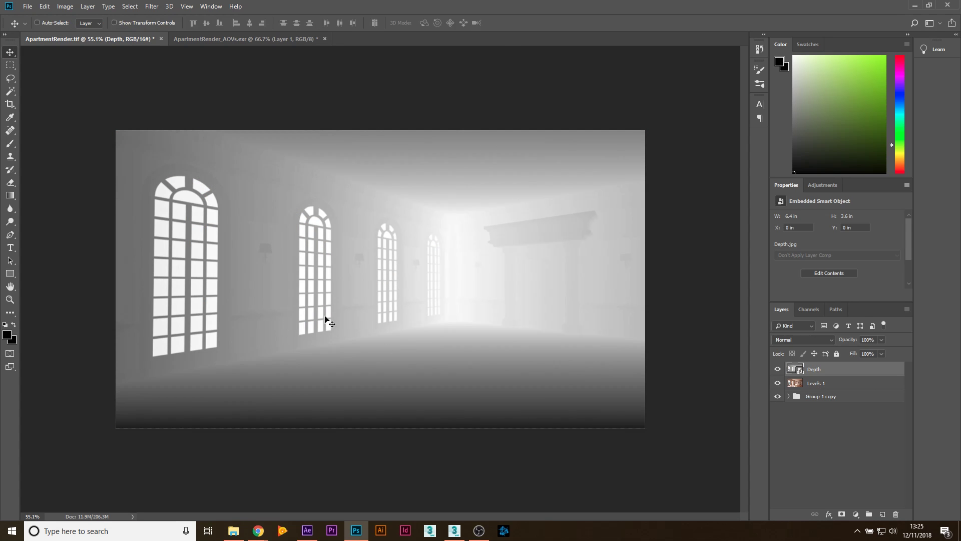
right_click(824, 372)
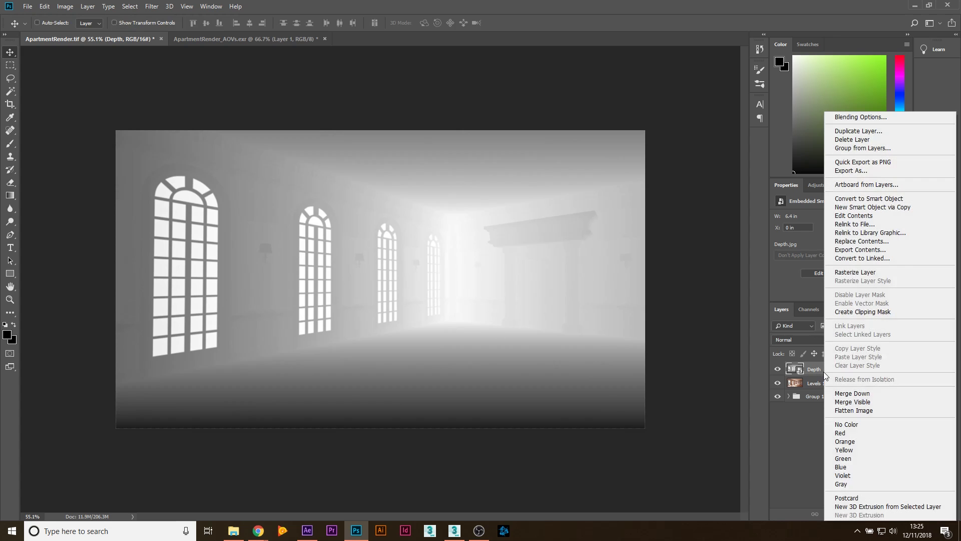
left_click(873, 273)
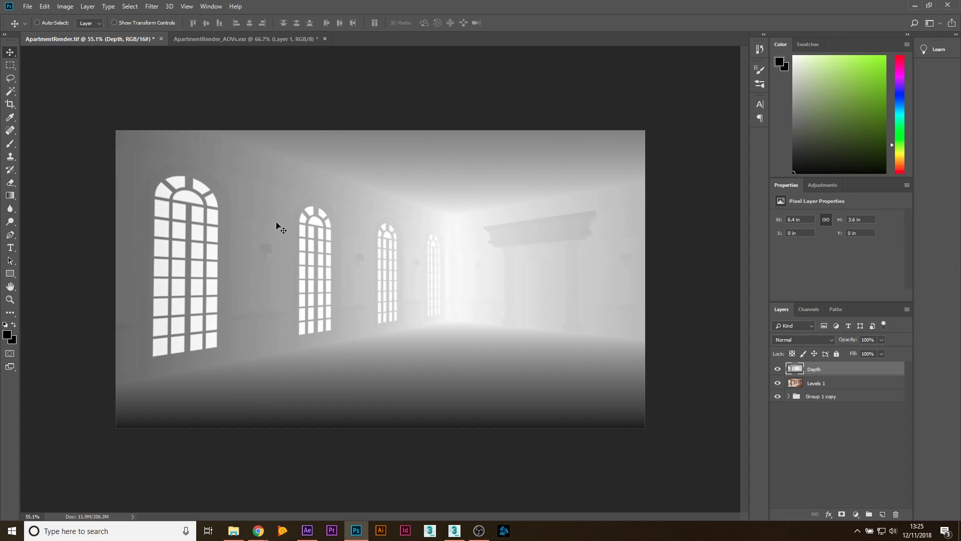
- Select the whole canvas and cut the depth image out of the Depth layer
key("ctrl")
key("ctrl+a")
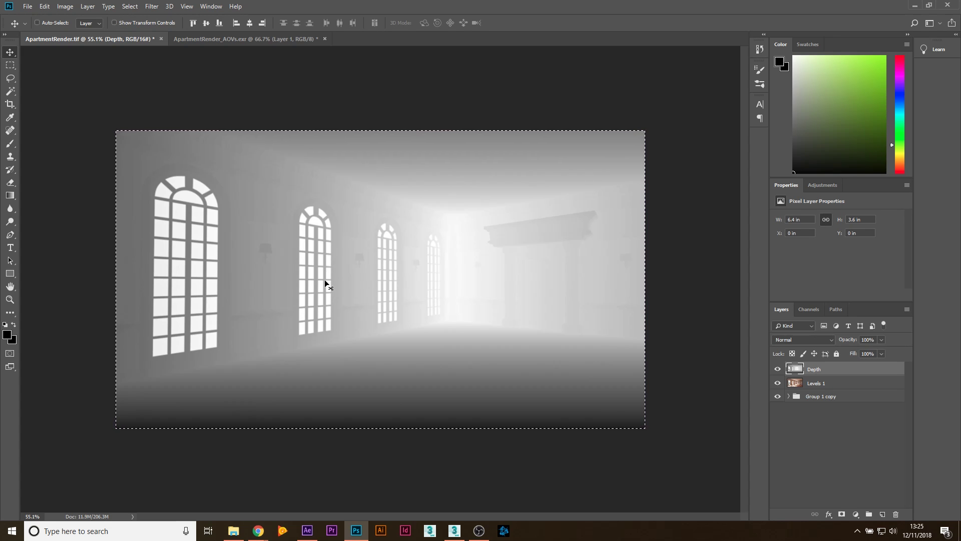
key("ctrl+x")
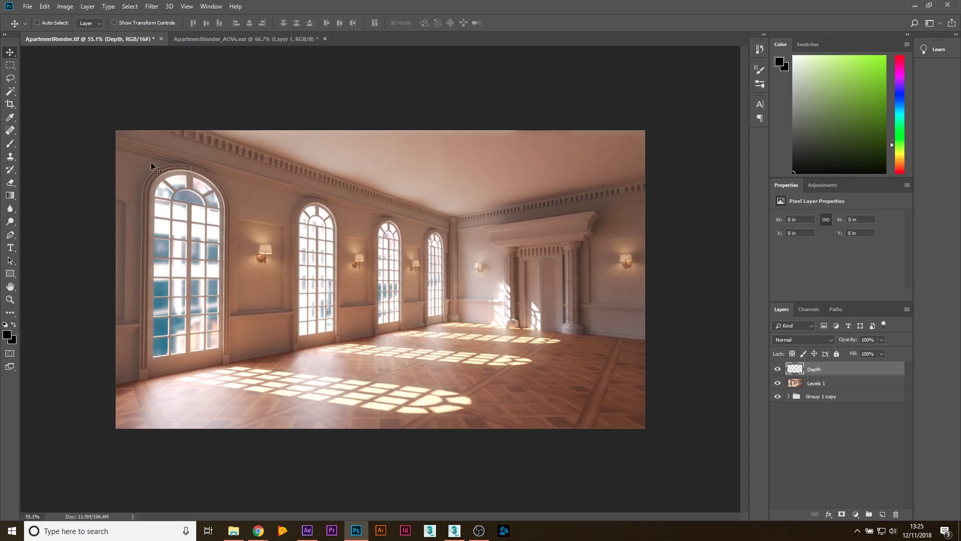
- Duplicate the Levels 1 layer beneath the original and add a layer mask to Levels 1
left_click(825, 386)
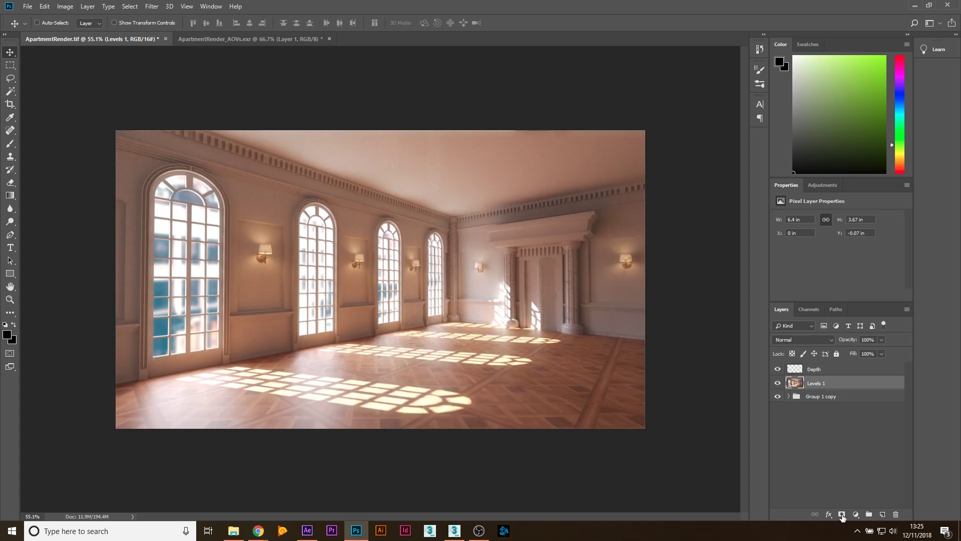
left_click_drag(824, 387, 827, 392, "alt")
left_click(812, 388)
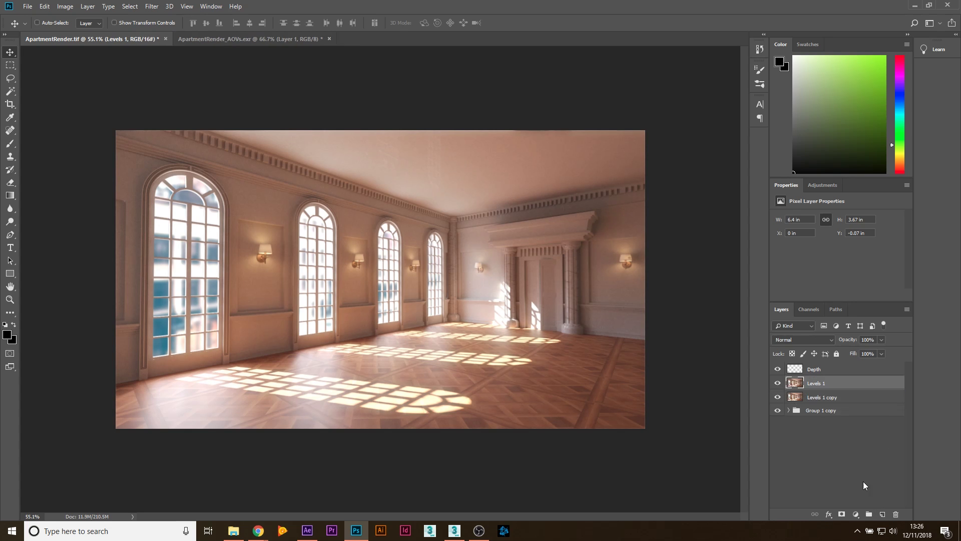
left_click(843, 515)
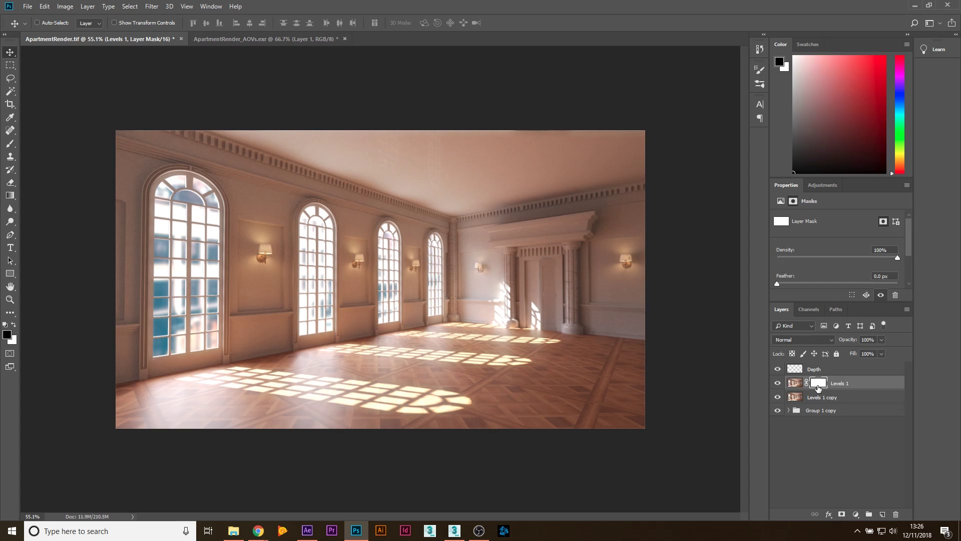
- Paste the cut depth image into the Levels 1 layer mask, deselect, and make the layer's image active again
left_click(820, 383, "alt")
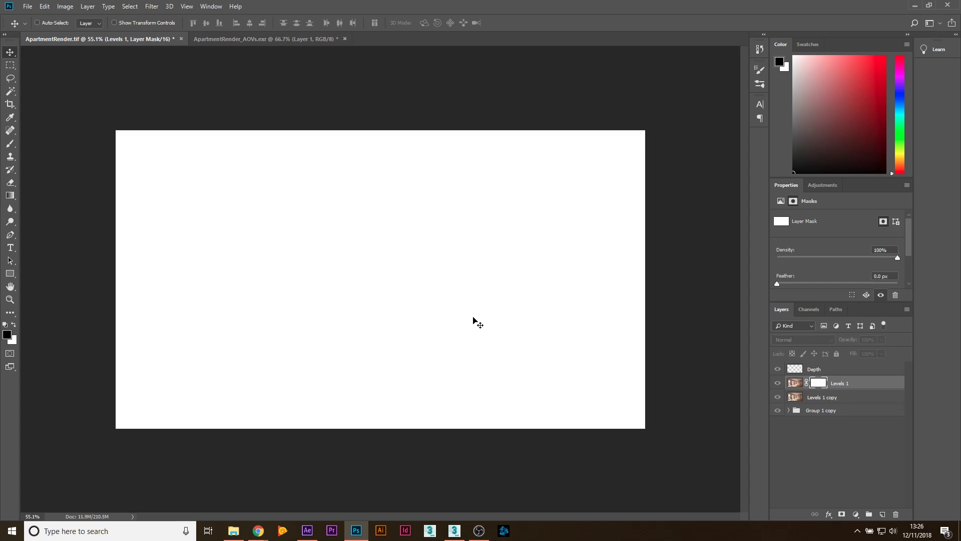
key("ctrl+a")
key("ctrl+v")
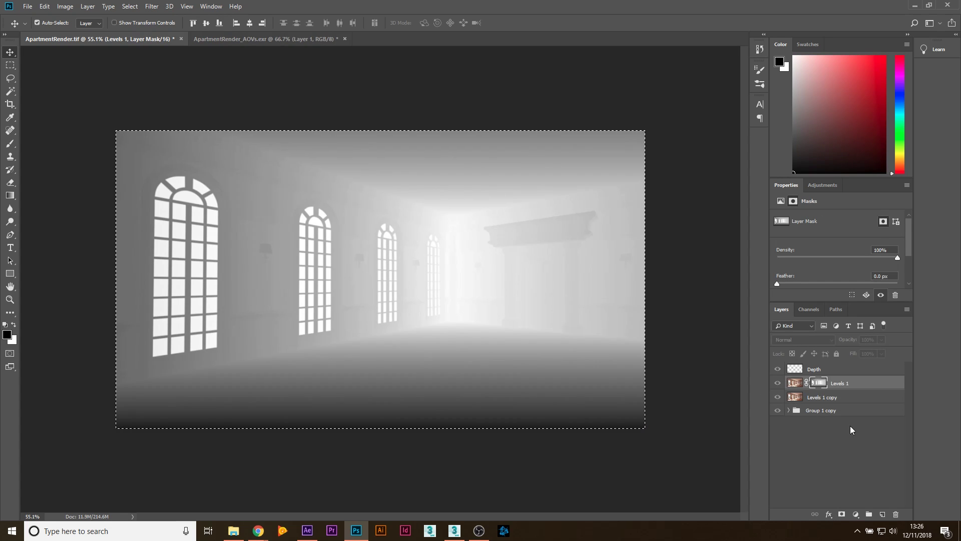
key("ctrl+d")
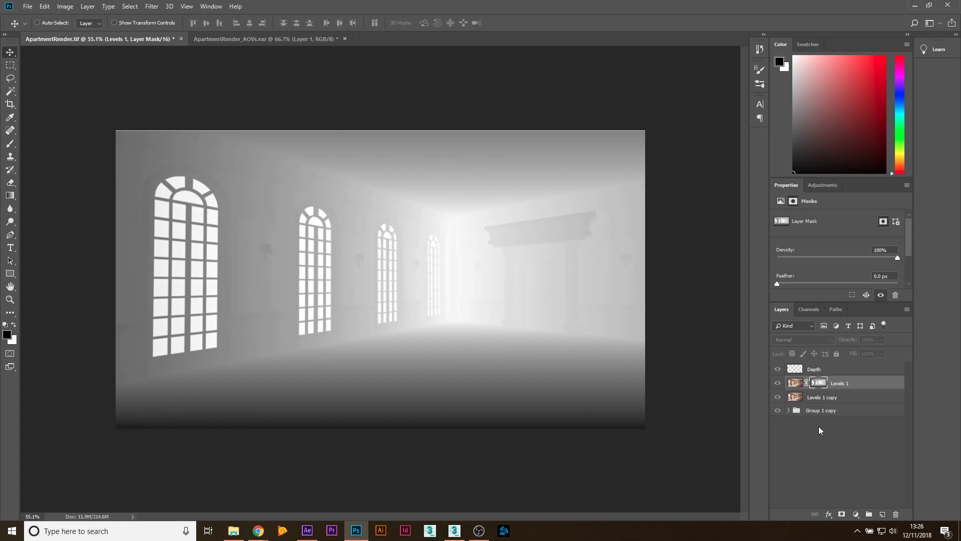
key("ctrl+2")
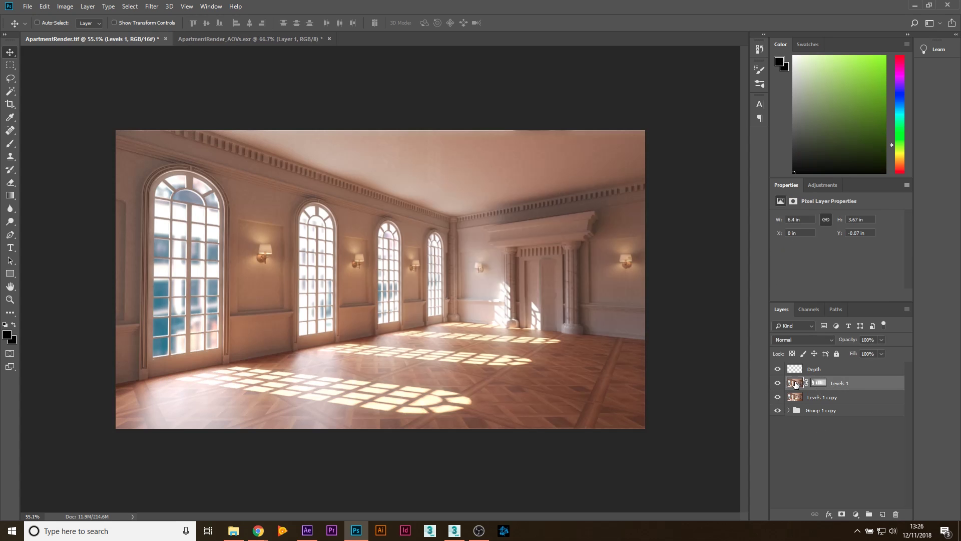
- Start the Lens Blur filter on the Levels 1 image with the Faster preview and Layer Mask as the depth map source
left_click(152, 7)
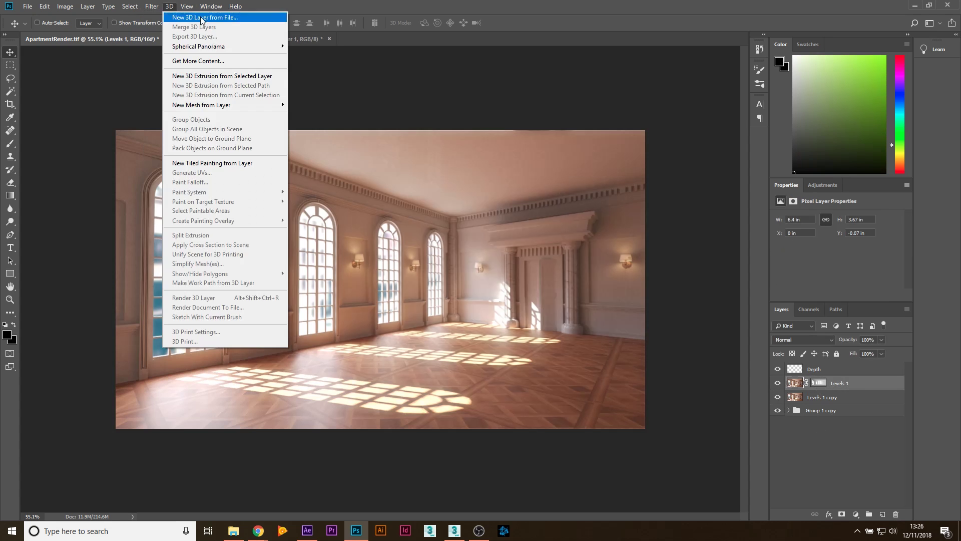
left_click(172, 7)
left_click(155, 6)
mouse_move(167, 123)
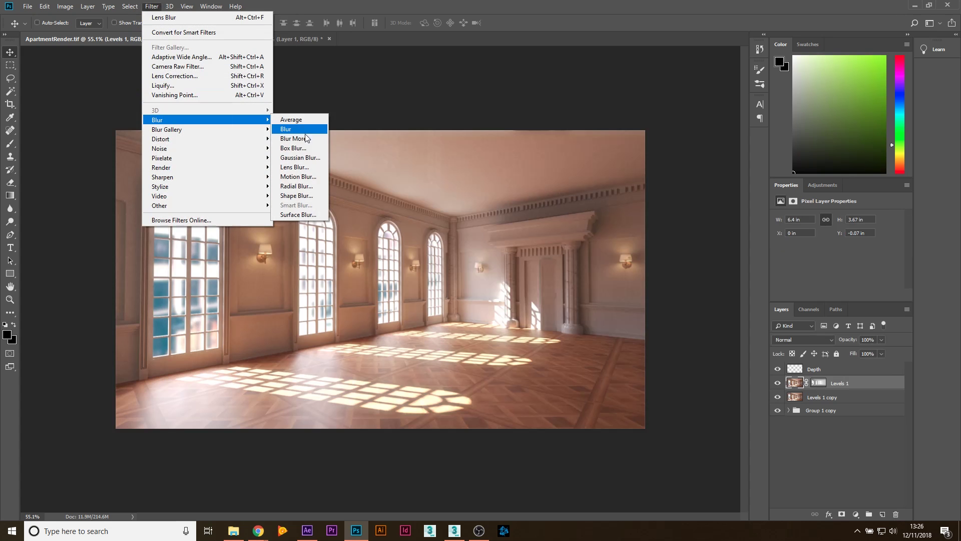
left_click(301, 169)
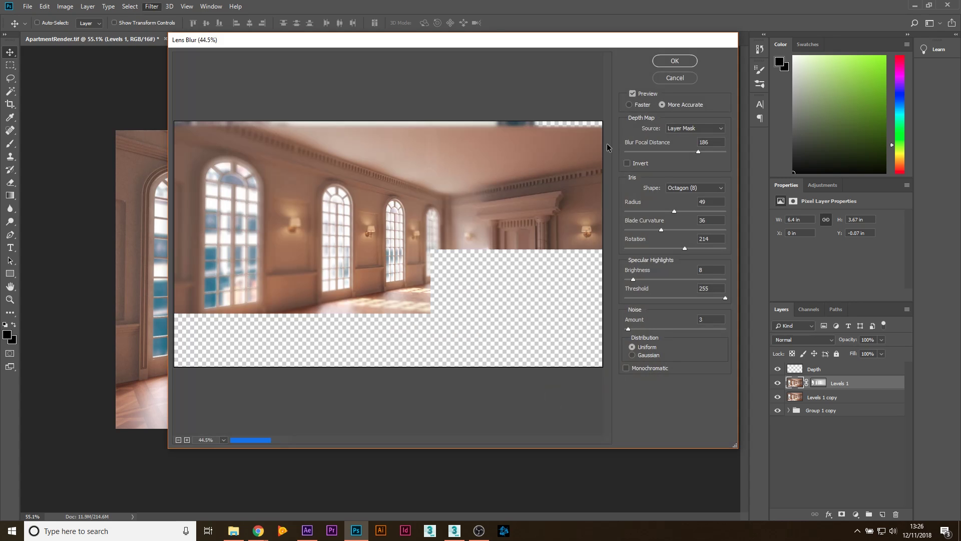
left_click(630, 105)
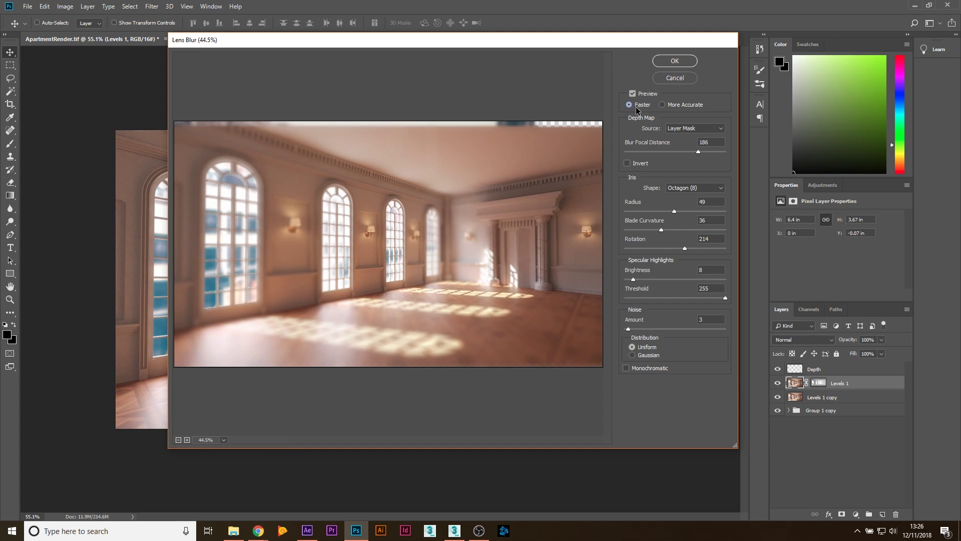
left_click(689, 130)
left_click(688, 156)
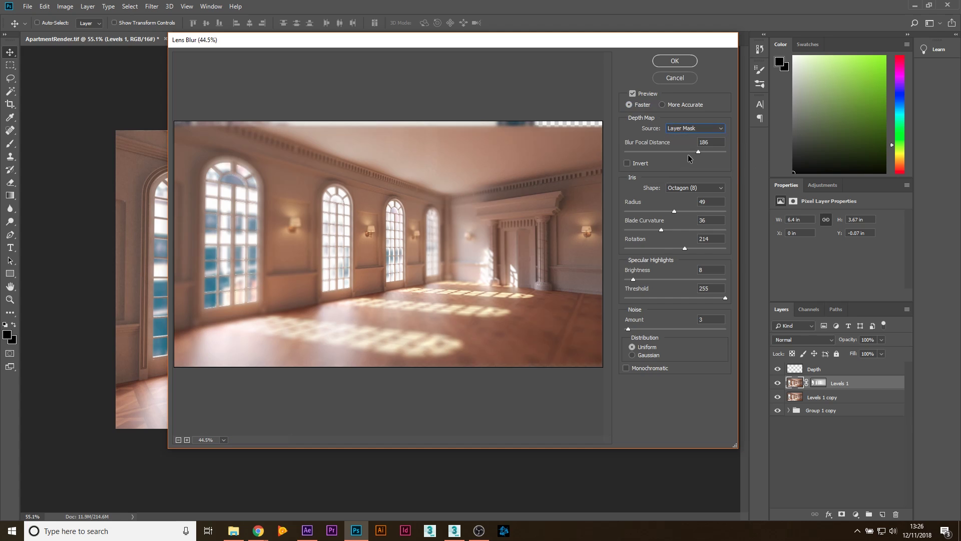
- Try blur focal distances of 74 and 139, and settle on 209 to focus on the far end of the room
left_click(654, 152)
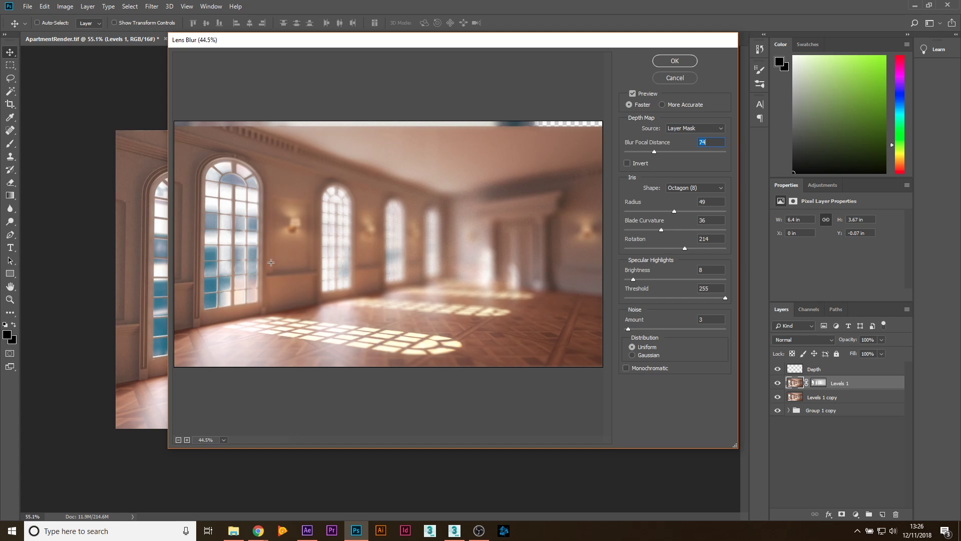
left_click(679, 152)
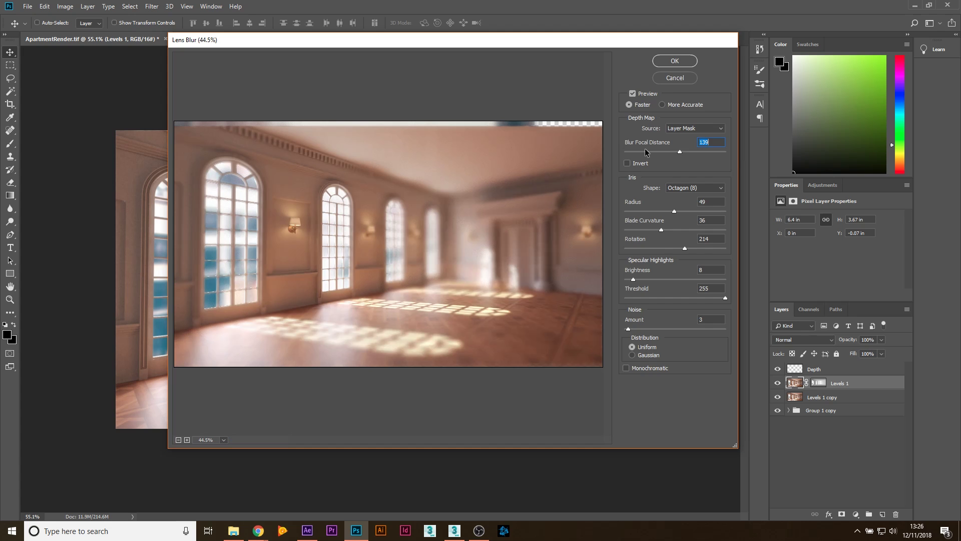
left_click(708, 151)
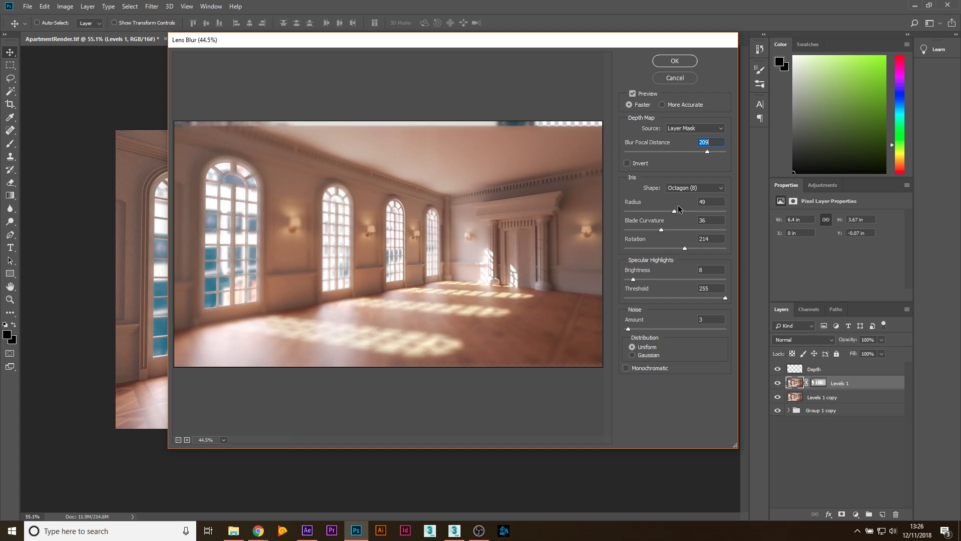
- Set the iris radius to 51, compare a focal distance of 140, return the focus to the far wall, and apply the Lens Blur
left_click(641, 211)
left_click(659, 211)
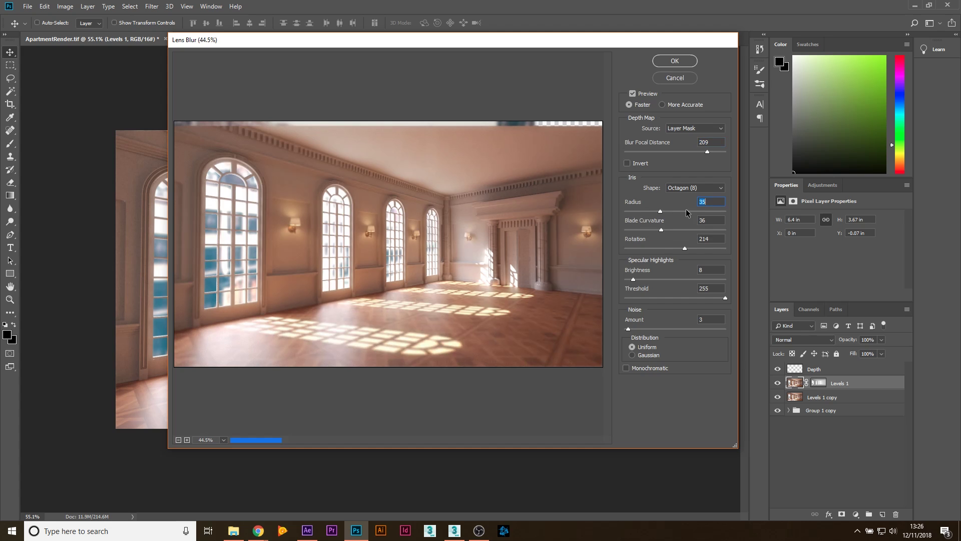
left_click(676, 211)
left_click(681, 151)
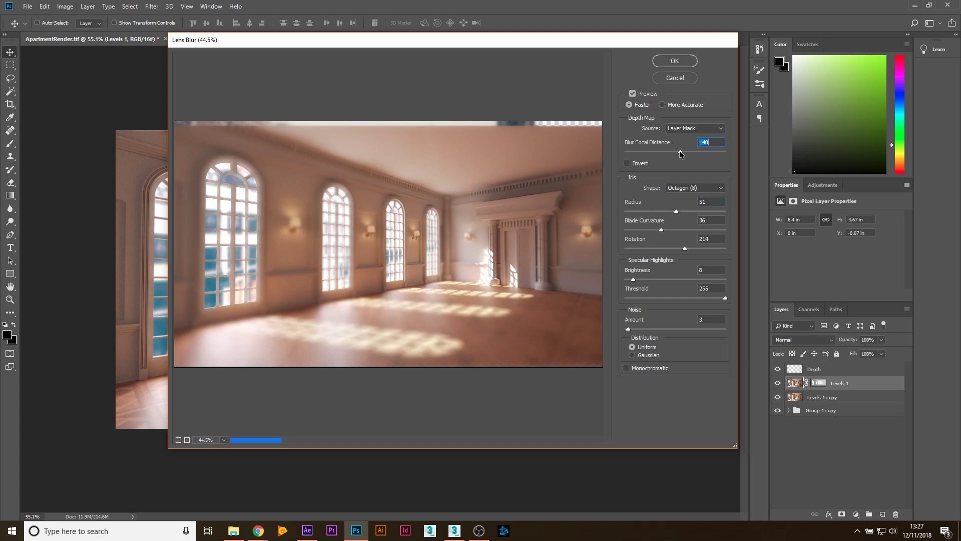
left_click(707, 152)
left_click(673, 61)
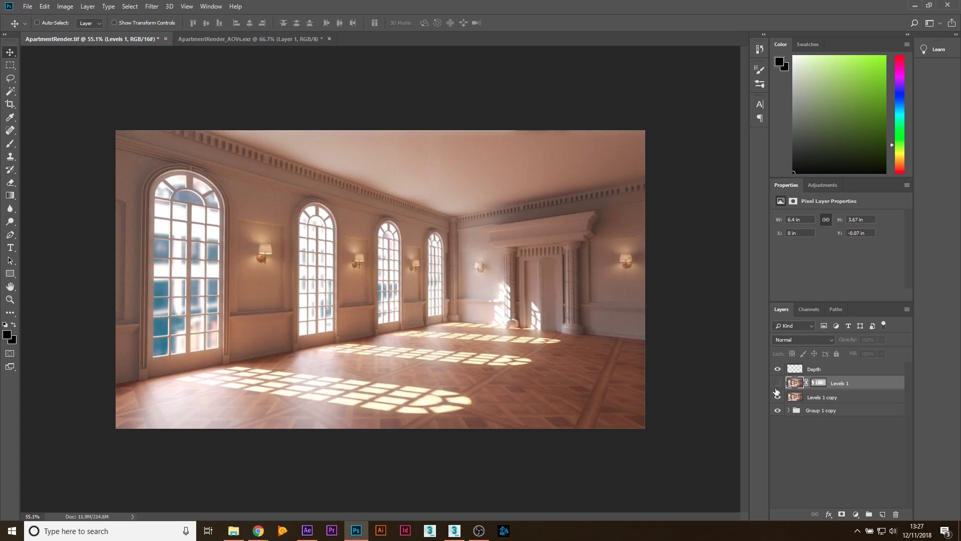
- Compare the render with and without the blurred Levels 1 layer to examine the depth-of-field effect
left_click(778, 383)
left_click(778, 384)
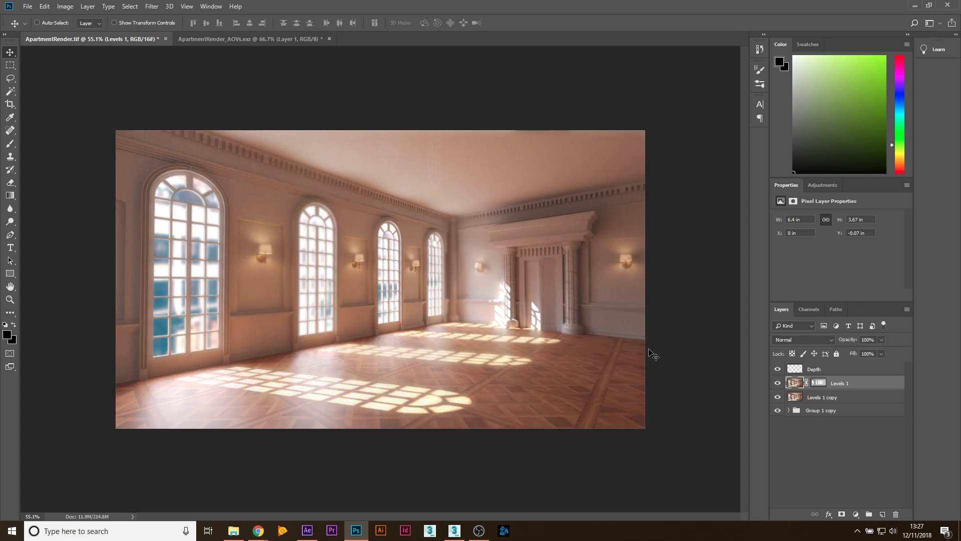
scroll(441, 330, "up", 3, "alt")
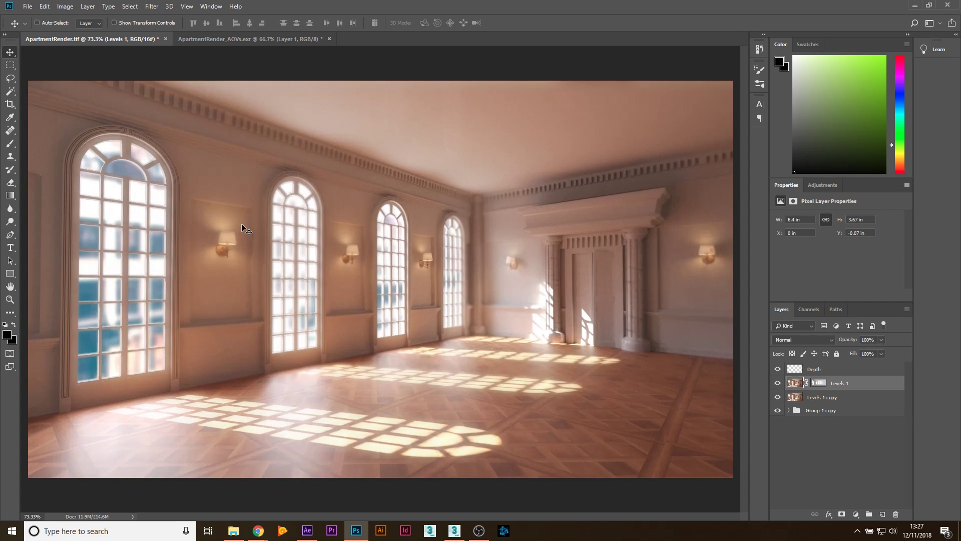
left_click(778, 383)
left_click(777, 384)
left_click(778, 384)
left_click(778, 384)
scroll(368, 330, "down", 5, "alt")
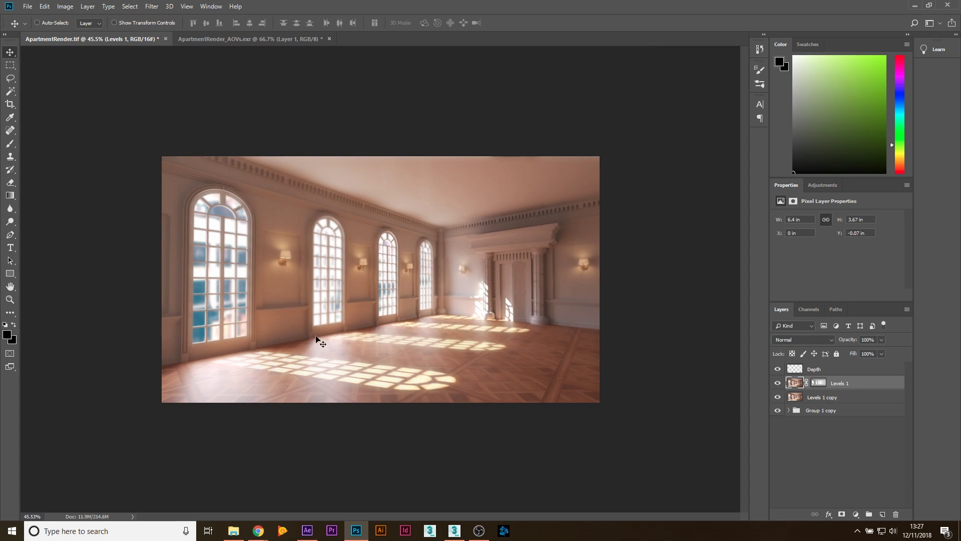
- Start the Camera Raw filter on Levels 1 and set Exposure to -0.40 and Contrast to +5
left_click(152, 7)
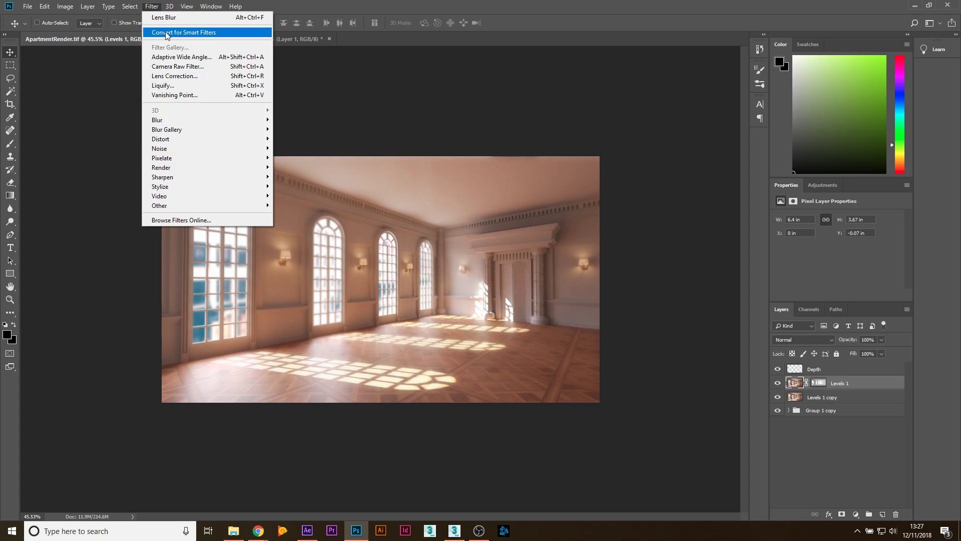
left_click(183, 70)
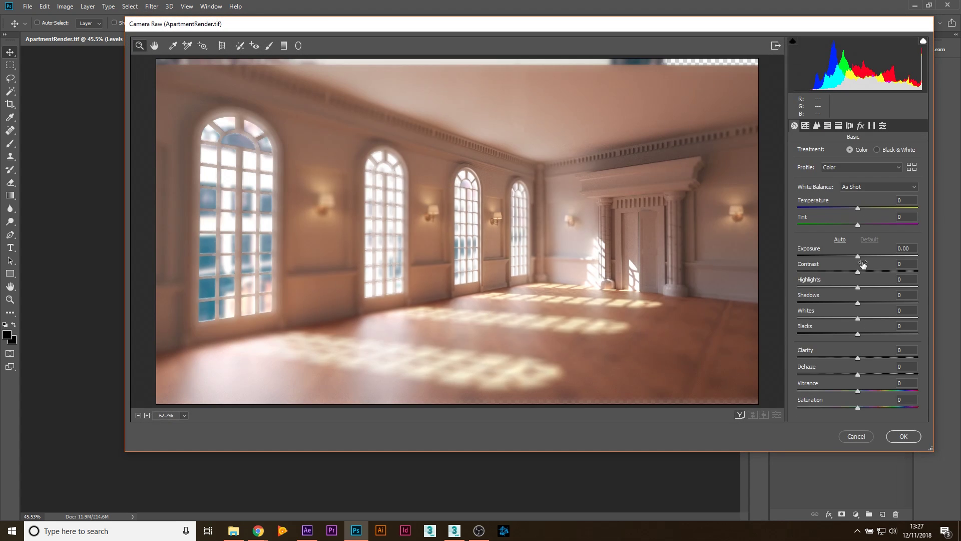
mouse_move(857, 266)
left_mouse_down()
mouse_move(851, 257)
mouse_move(860, 257)
mouse_move(852, 265)
left_mouse_up()
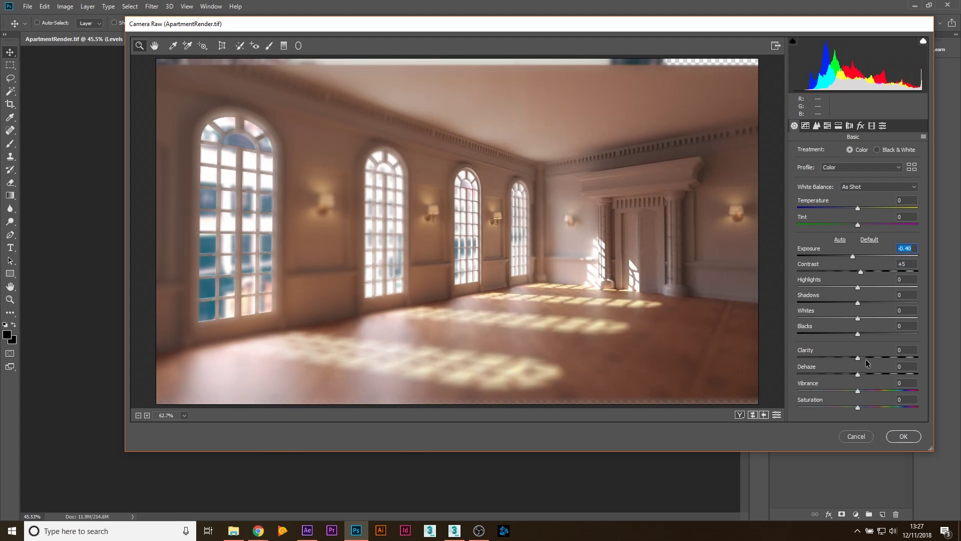
- Set the Luminance noise reduction to 28, judging values of 45 and 0 on a close-up of the fireplace cornice
left_click(816, 126)
left_click(570, 244, "alt")
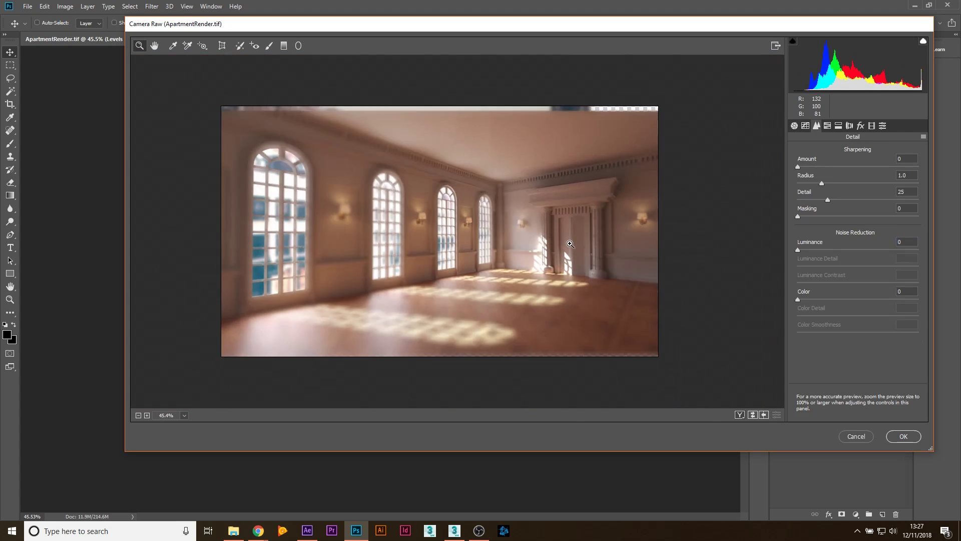
scroll(570, 244, "up", 6)
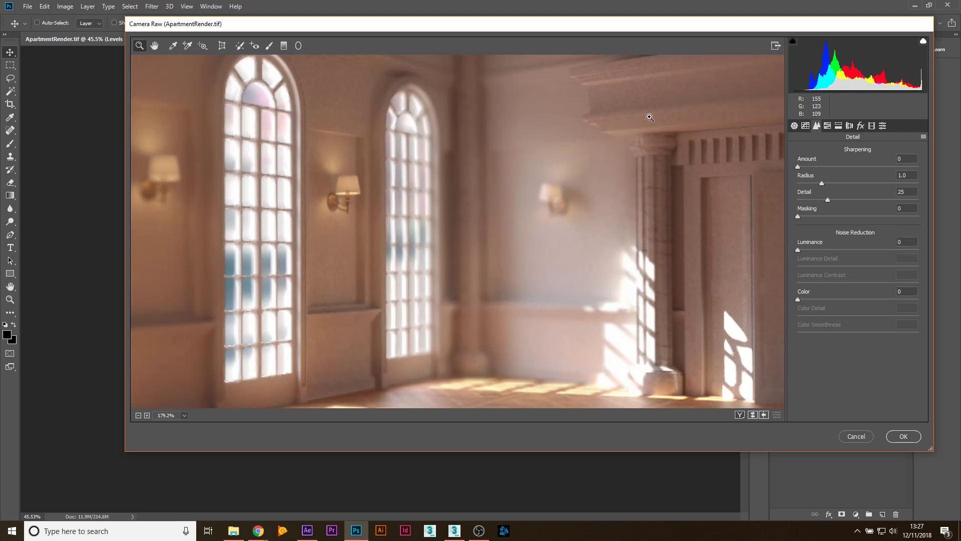
left_click_drag(653, 109, 646, 131)
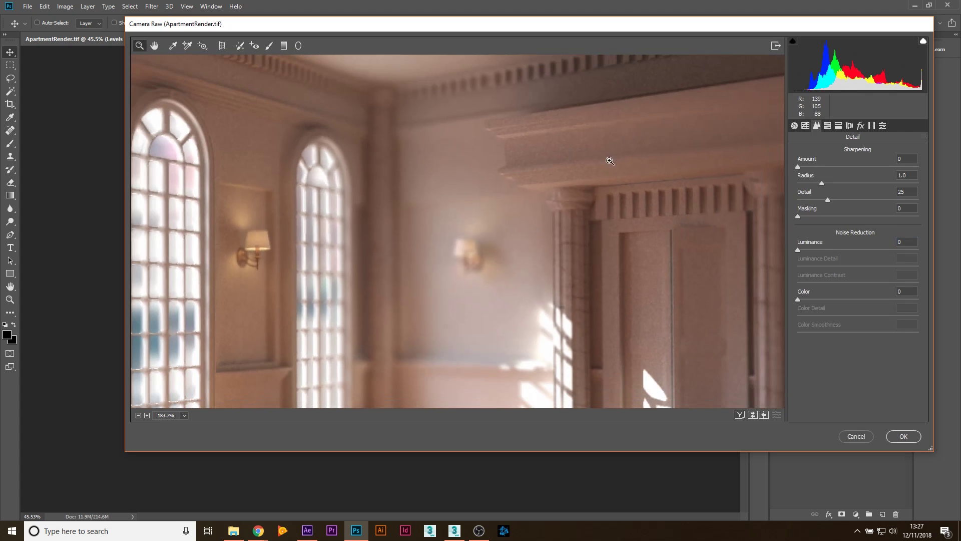
left_click(633, 165)
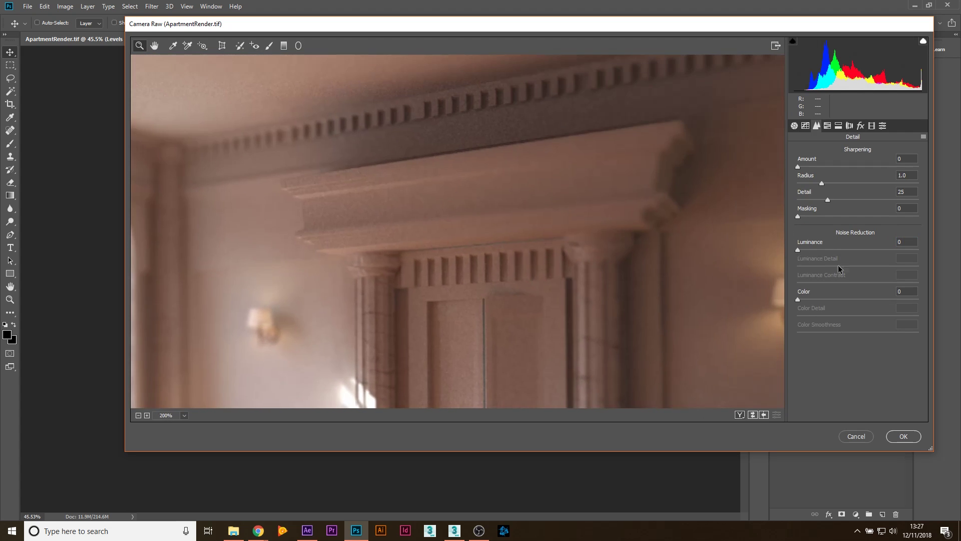
left_click(795, 126)
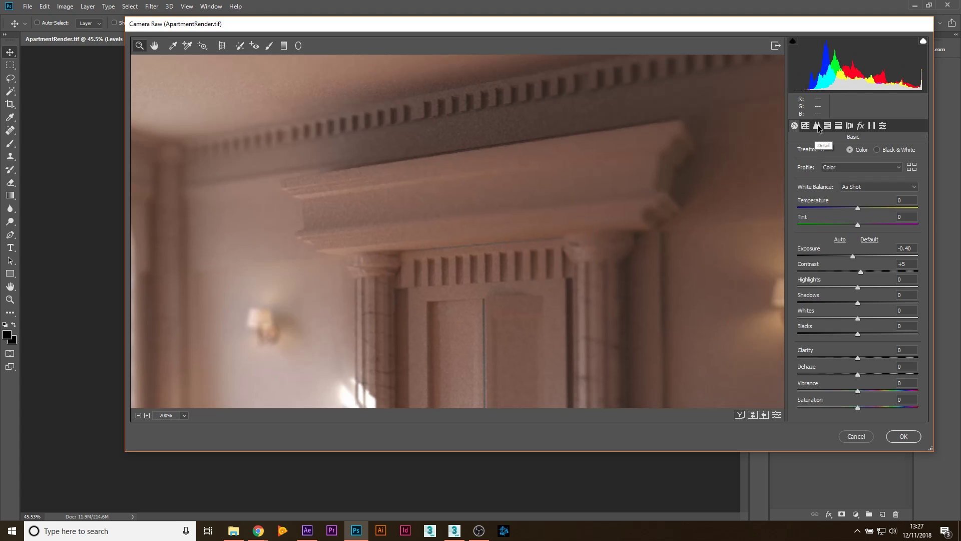
left_click(816, 126)
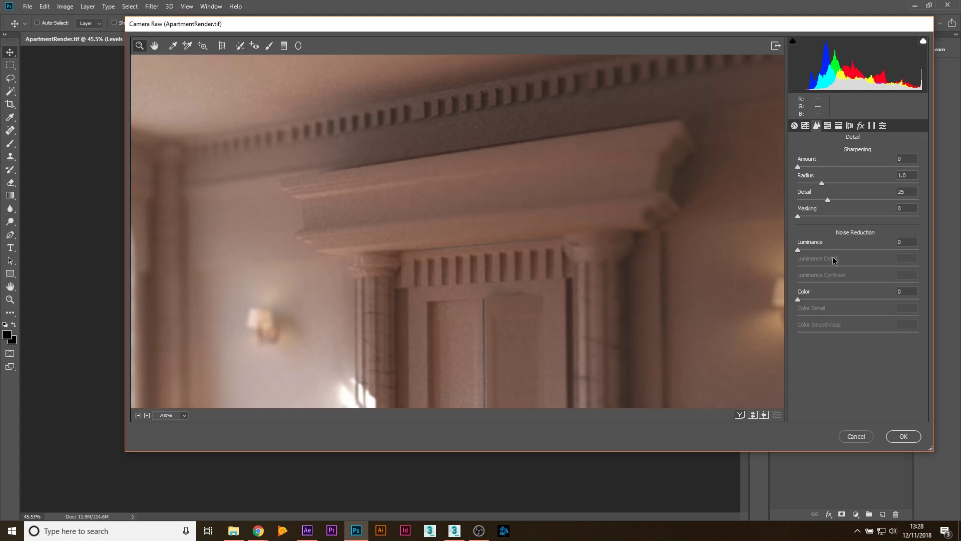
left_click_drag(798, 250, 815, 252)
left_click_drag(287, 214, 364, 222)
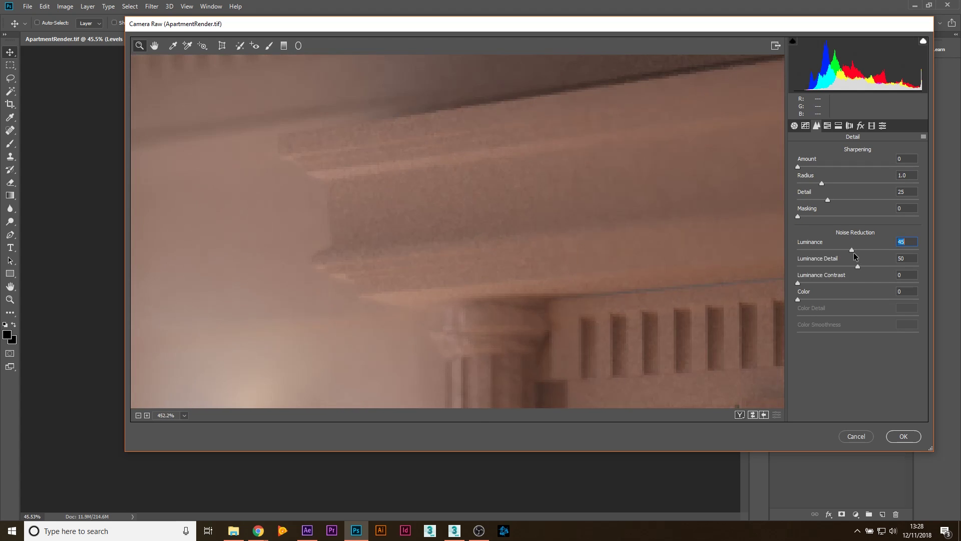
left_click_drag(838, 255, 926, 264)
type("0")
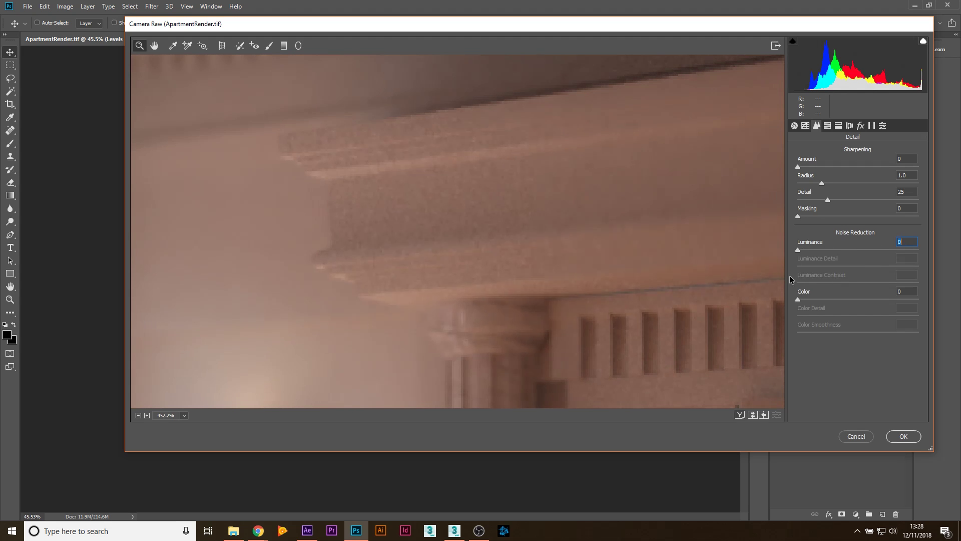
left_click_drag(790, 275, 828, 278)
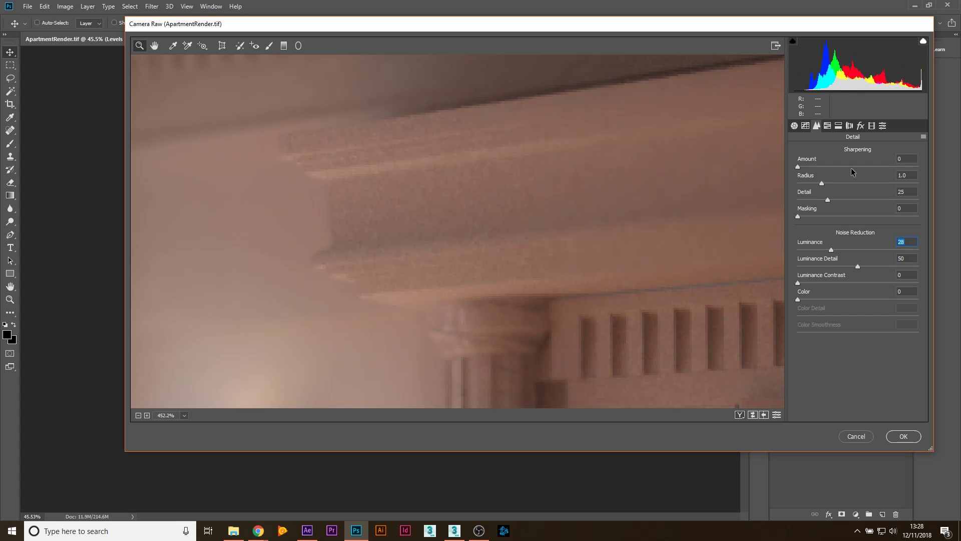
- Set the Camera Raw sharpening to Amount 97, Radius 1.3, Detail 23 and Masking 78
right_click(646, 164)
left_click(656, 239)
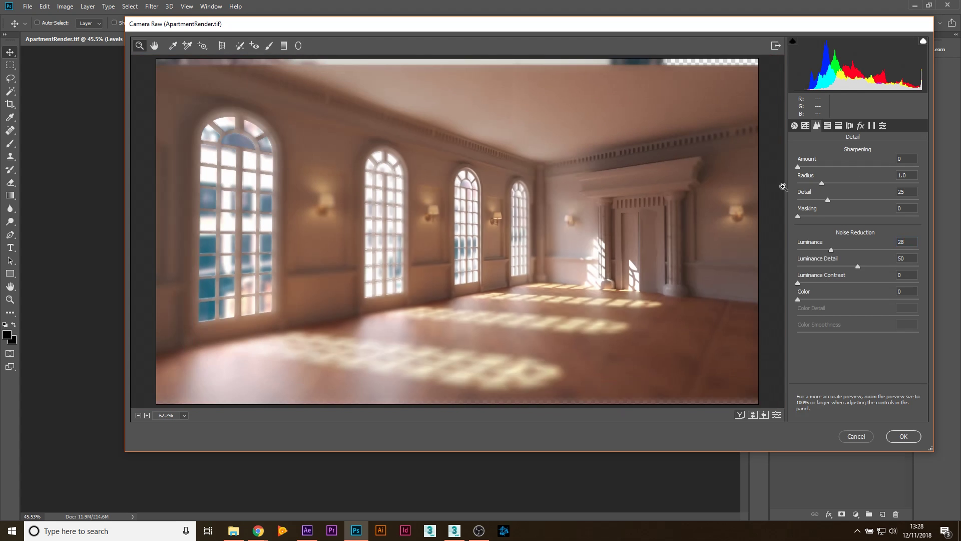
left_click_drag(798, 167, 840, 177, "alt")
left_click_drag(903, 178, 867, 167, "alt")
left_click_drag(797, 217, 891, 218, "alt")
left_click_drag(827, 199, 876, 169, "alt")
right_click(665, 206)
left_click(696, 267)
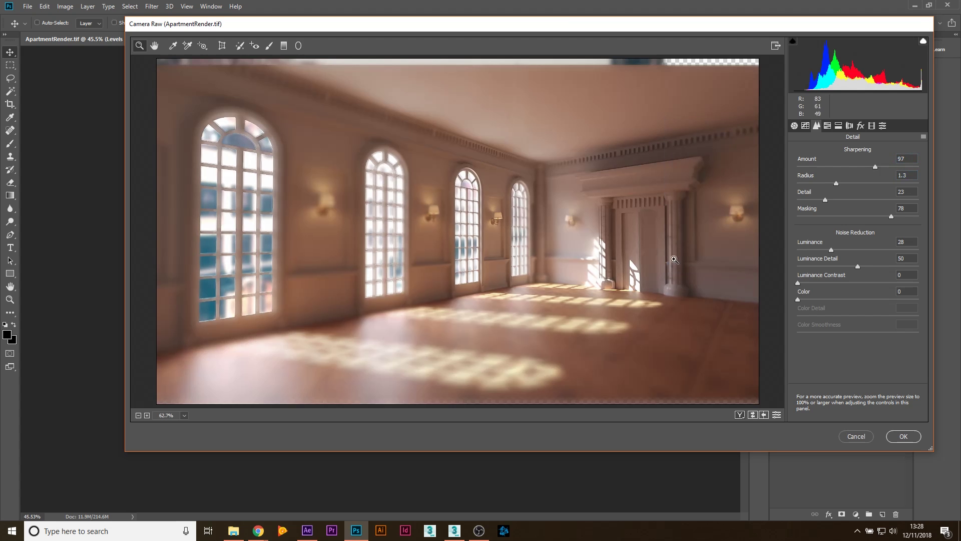
- Set the Luminance noise reduction to 16 and the sharpening Amount to 58, check the result at 100% and full view, and apply the Camera Raw filter
left_click_drag(575, 207, 617, 222)
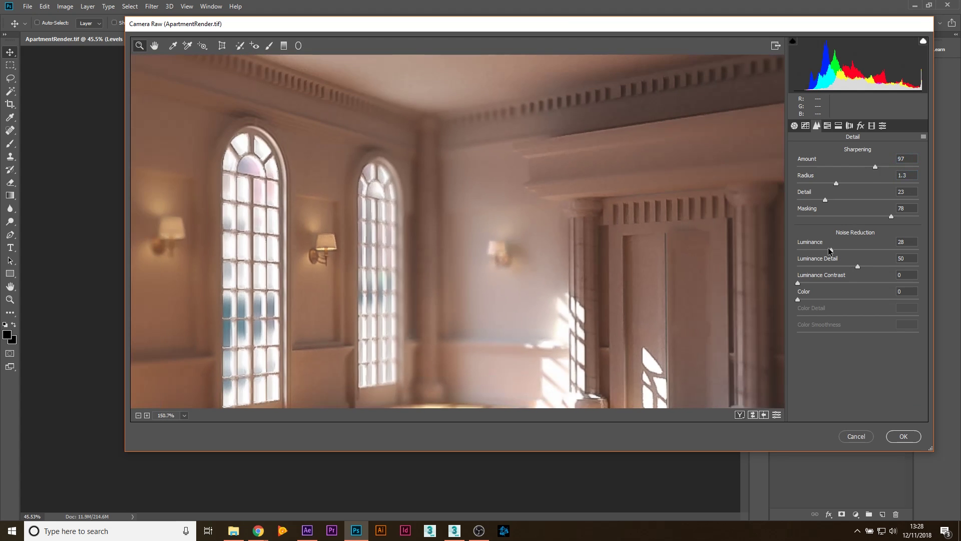
left_click_drag(827, 249, 816, 253)
left_click_drag(873, 170, 844, 170)
right_click(642, 140)
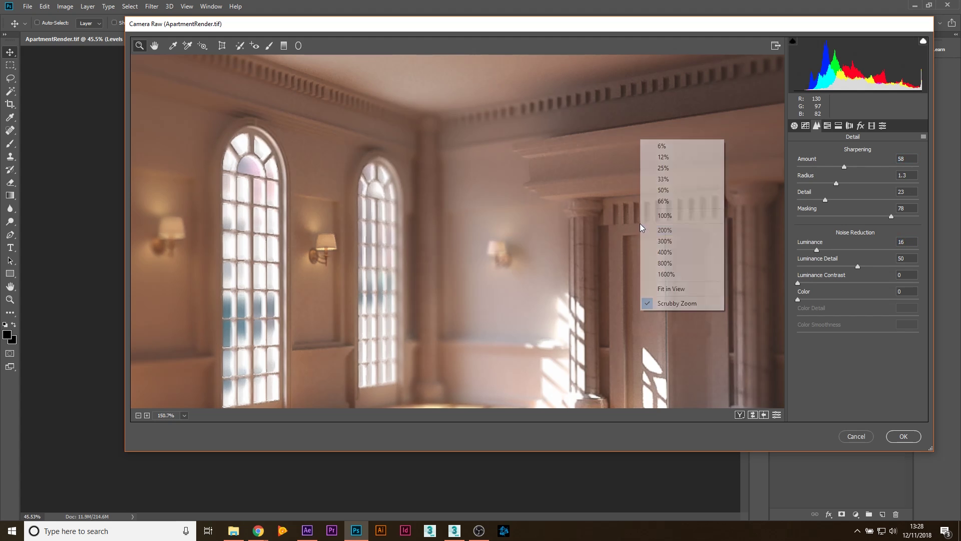
left_click(665, 215)
right_click(403, 168)
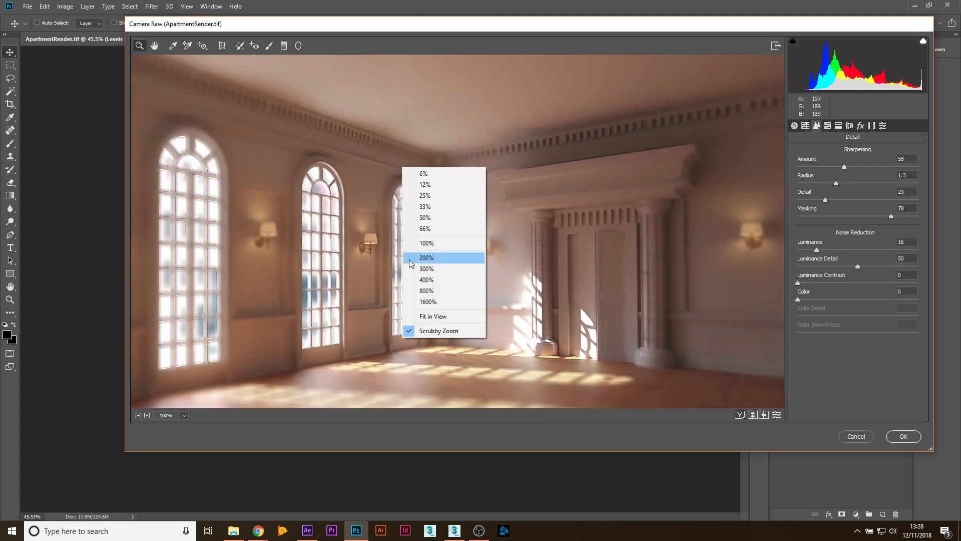
left_click(432, 316)
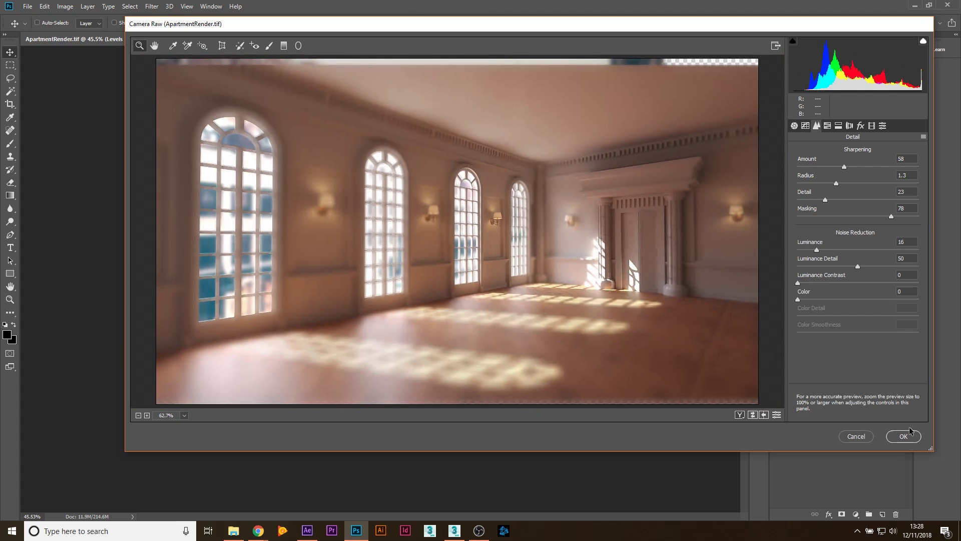
left_click(904, 436)
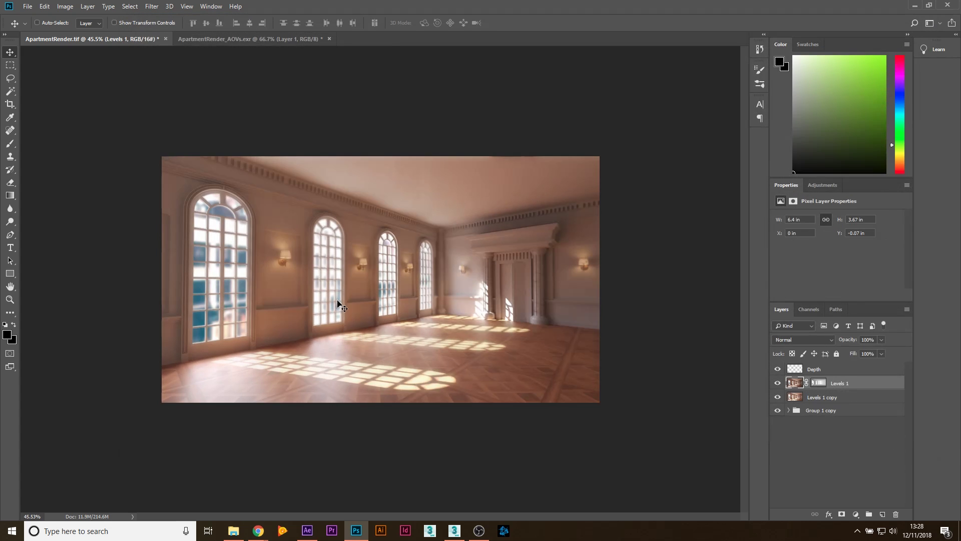
- Inspect the filtered render up close and as a whole, and leave the Depth layer hidden
scroll(466, 325, "up", 6, "alt")
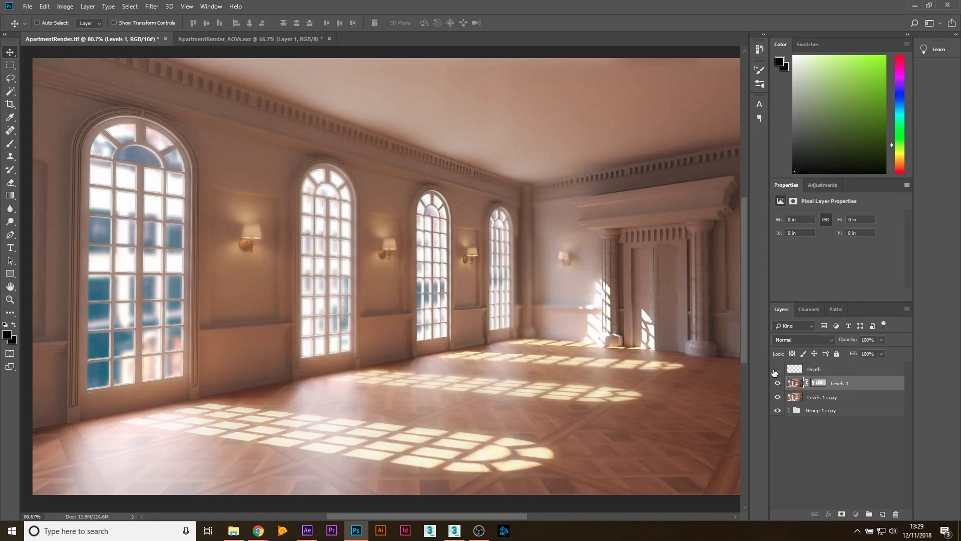
left_click(796, 370)
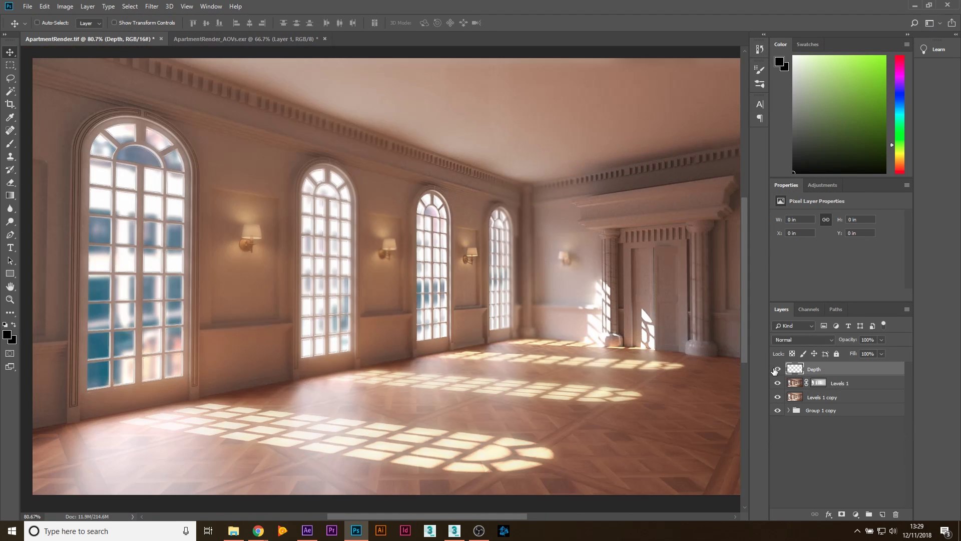
scroll(305, 330, "down", 4, "alt")
scroll(305, 331, "up", 2, "alt")
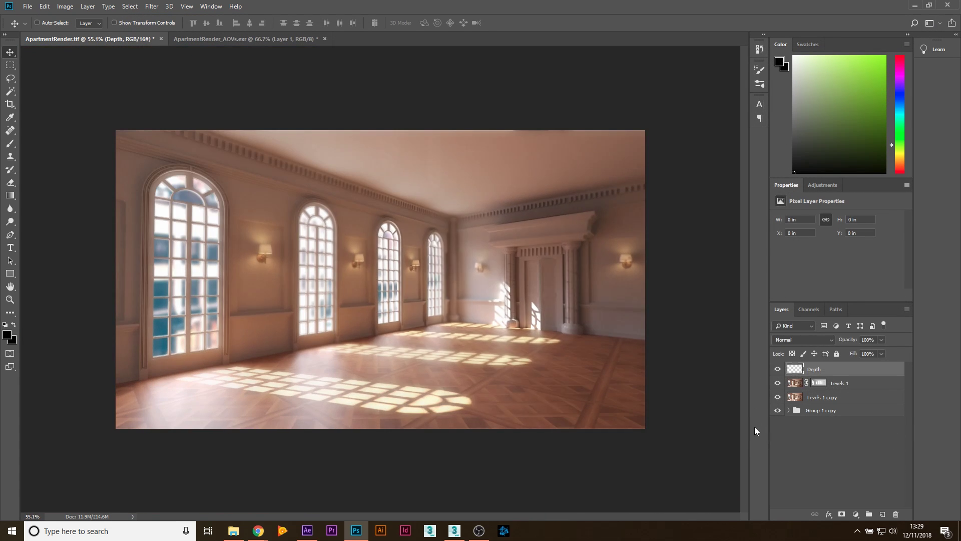
left_click(801, 410)
left_click(777, 369)
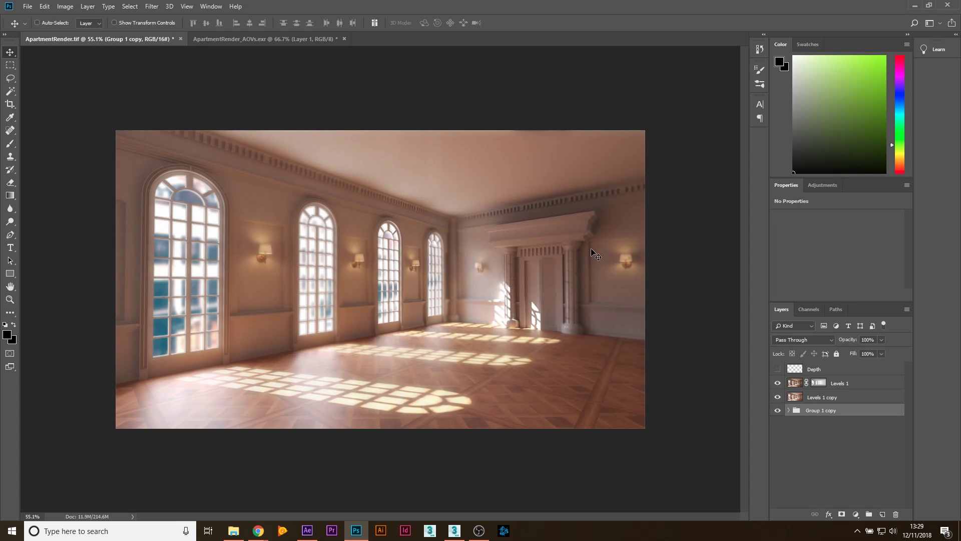
- Review the layers inside Group 1 copy, from the object ID and Beauty passes down to the city background
left_click(789, 410)
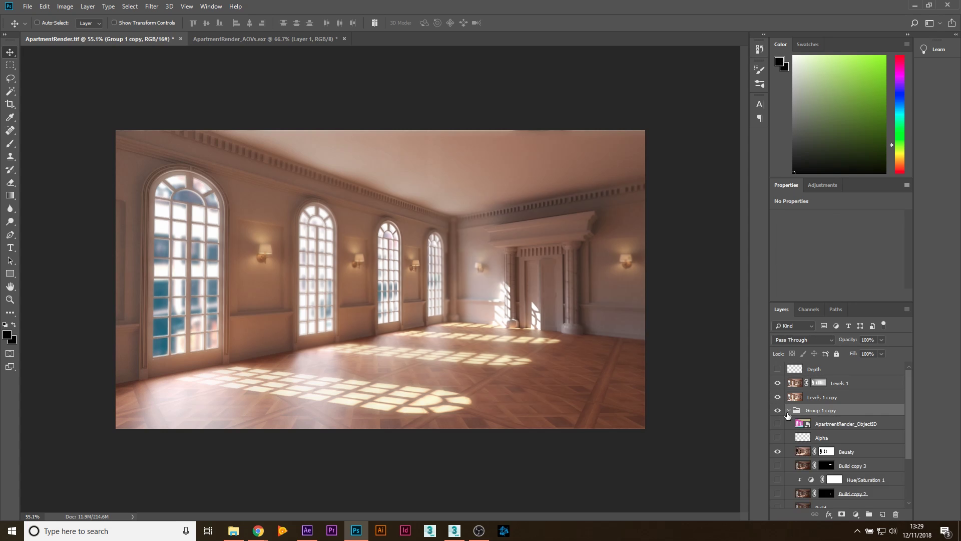
scroll(803, 436, "down", 3)
scroll(803, 435, "up", 3)
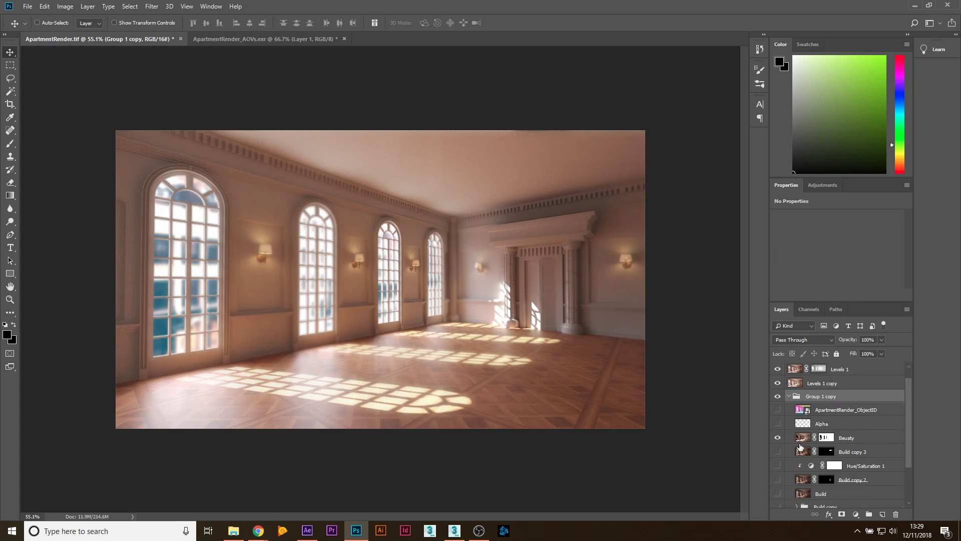
left_click(789, 396)
left_click(816, 397)
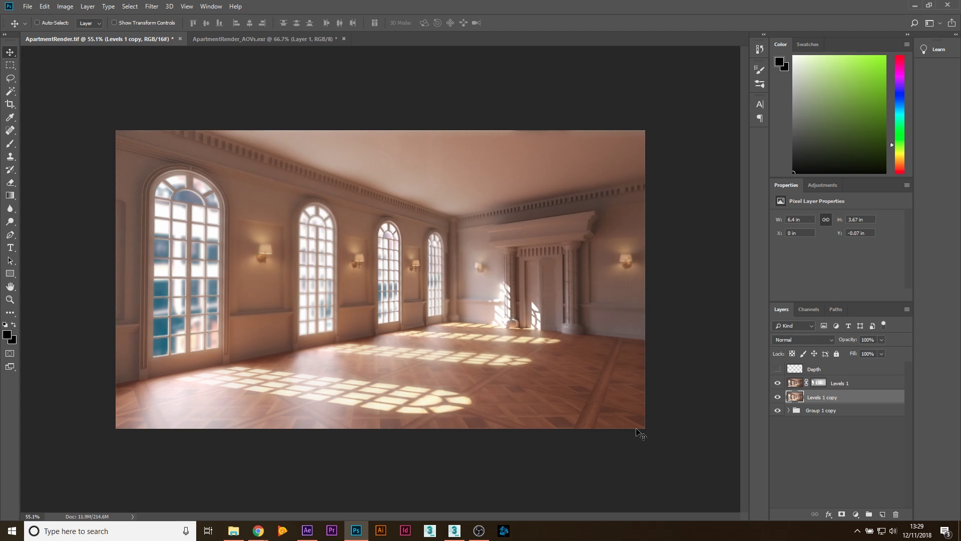
left_click(789, 410)
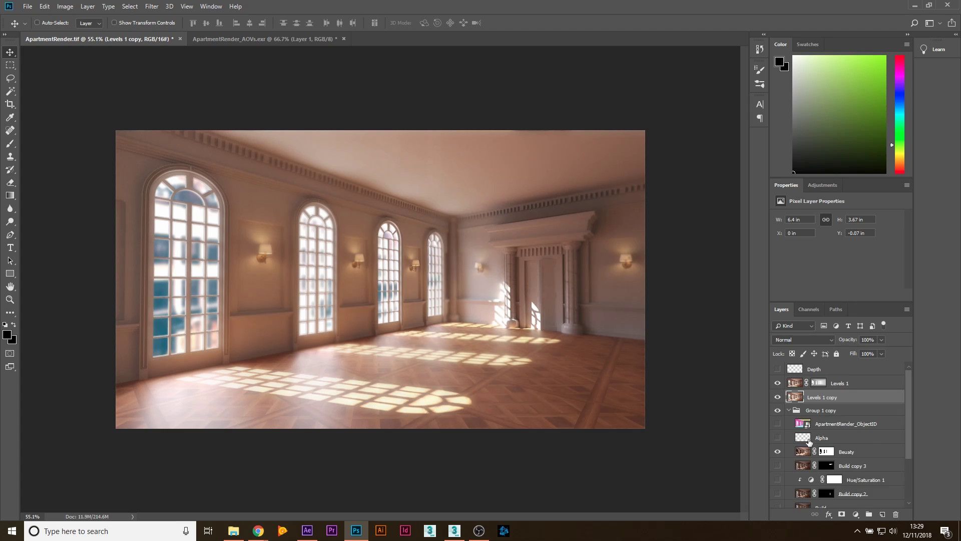
scroll(781, 431, "down", 3)
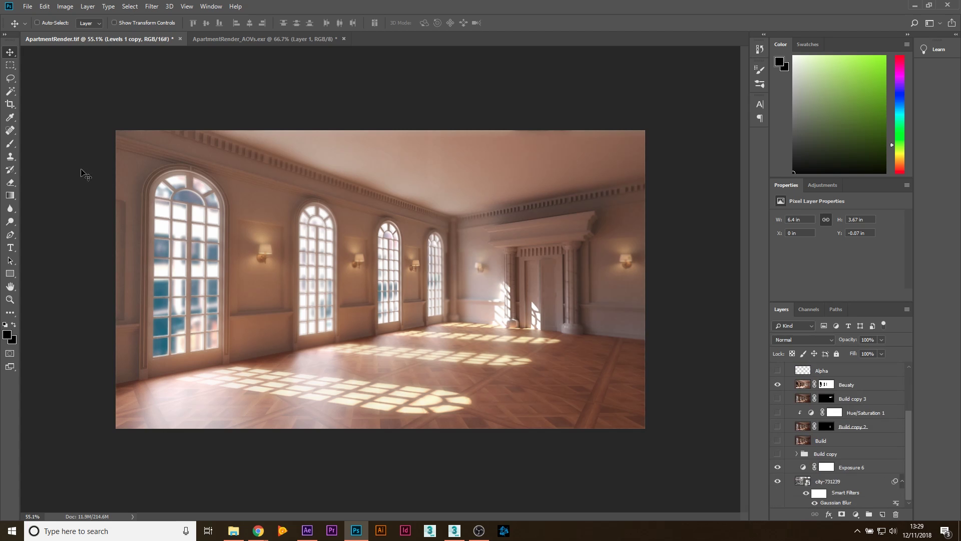